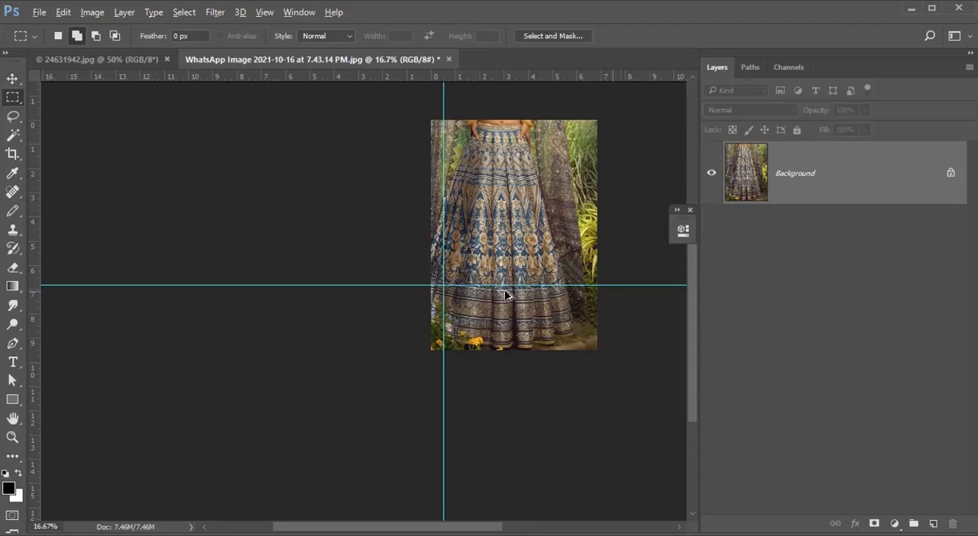
Set the image height to 45 inches in the Image Size settings, with the proportions linked.
key("ctrl+alt+i")
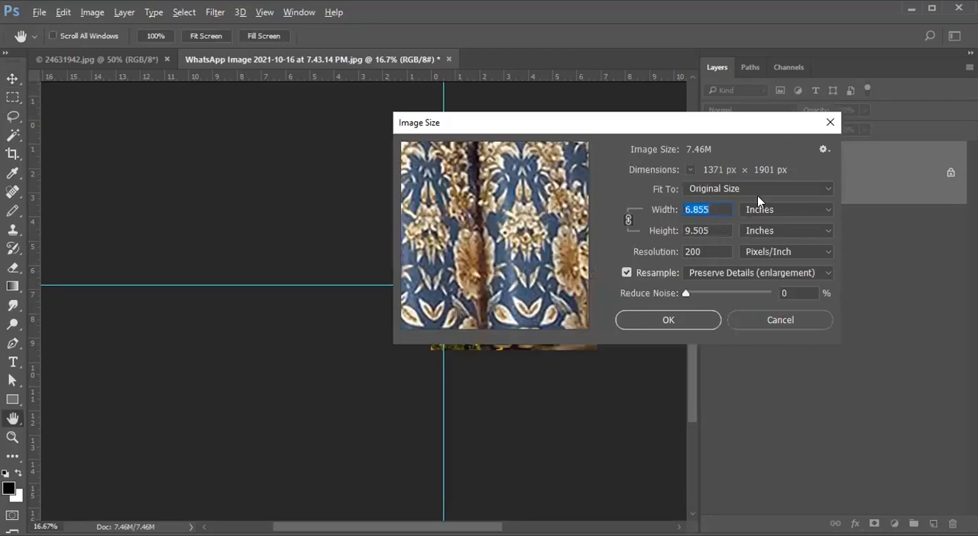
left_click_drag(519, 122, 719, 208)
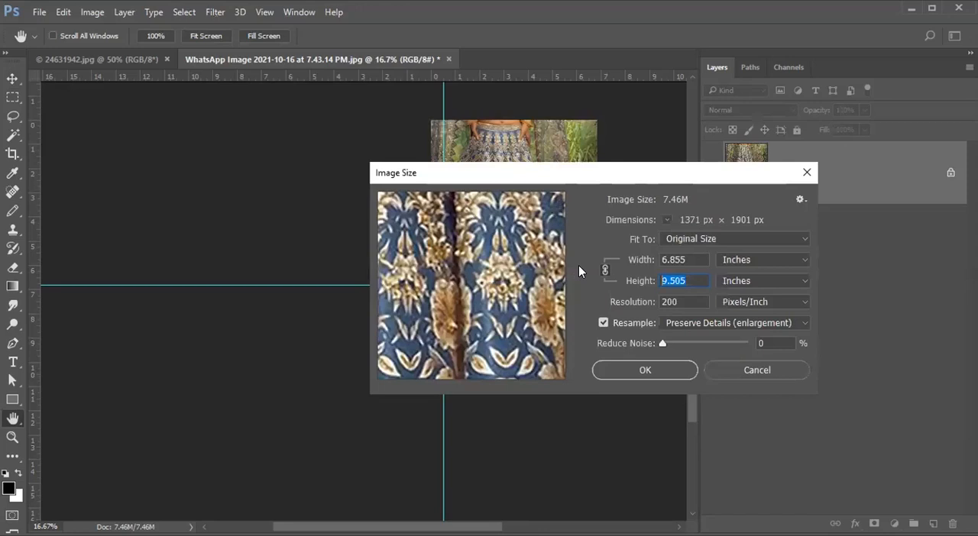
type("45")
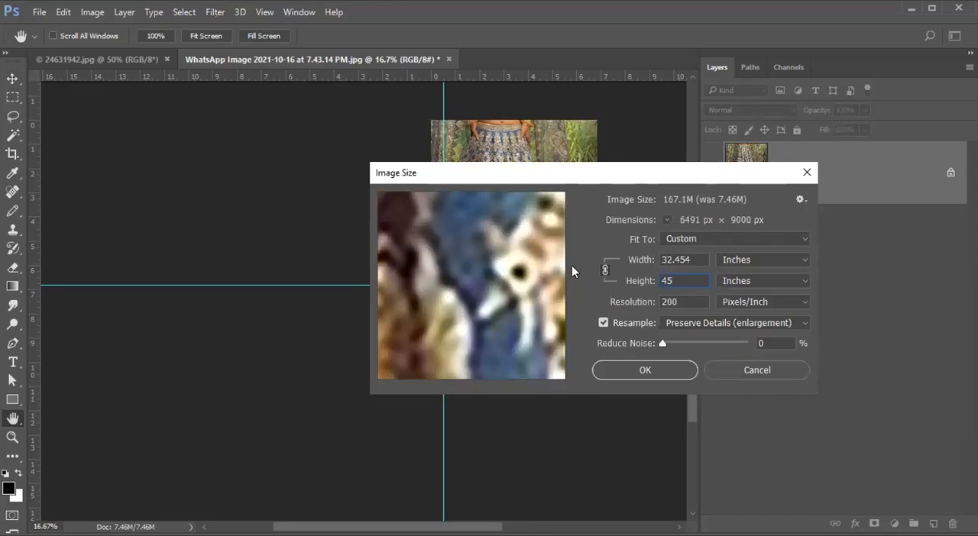
left_click_drag(507, 178, 649, 169)
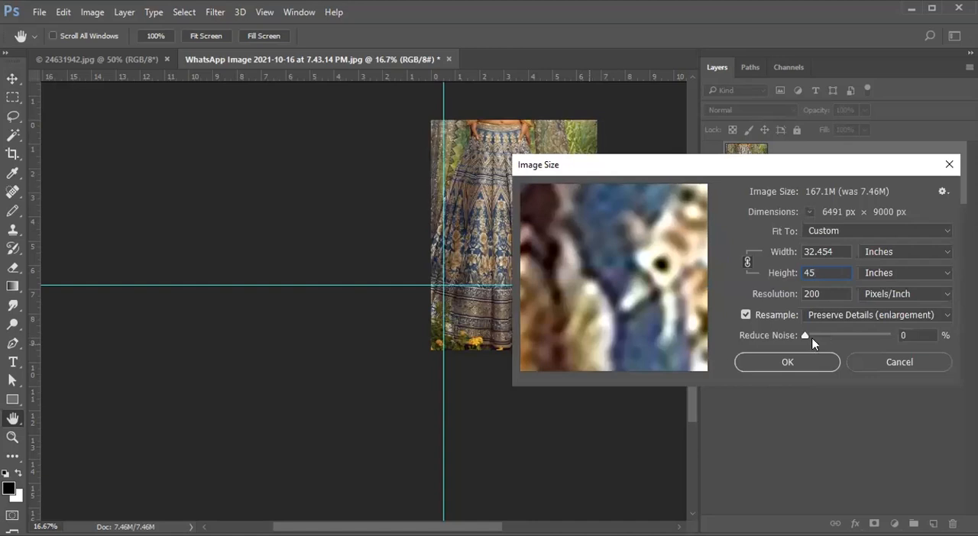
Change the resampling method to Bicubic (smooth gradients) and apply the image resize.
left_click(835, 320)
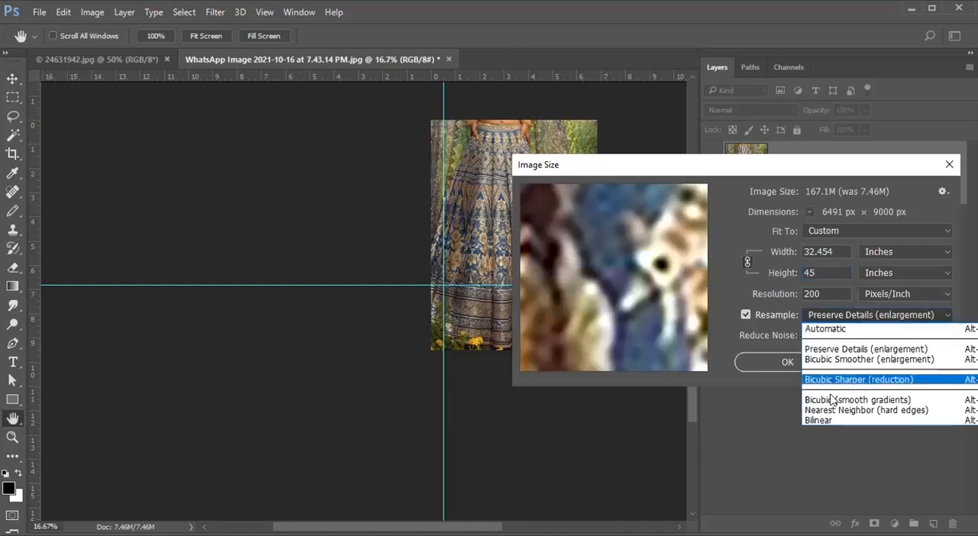
left_click(863, 410)
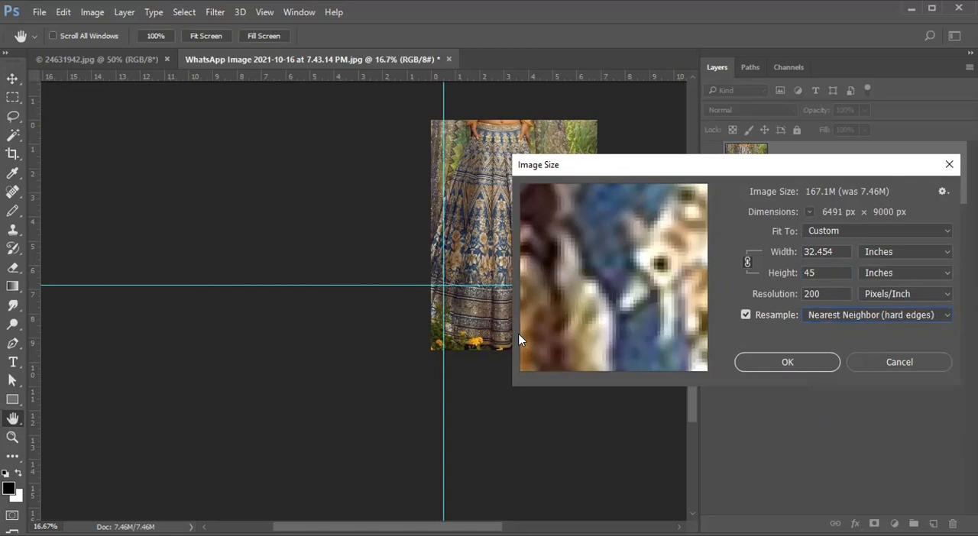
left_click(831, 318)
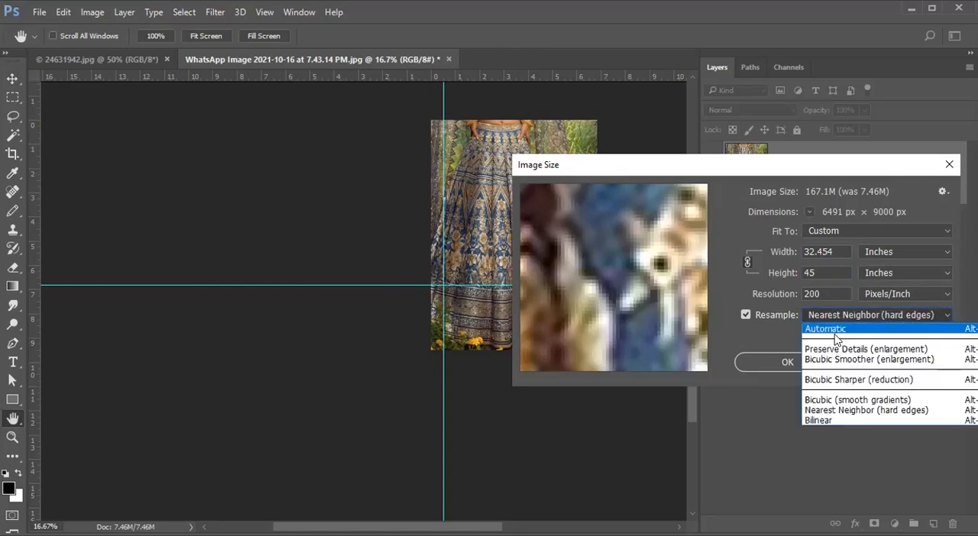
left_click(838, 404)
left_click(762, 363)
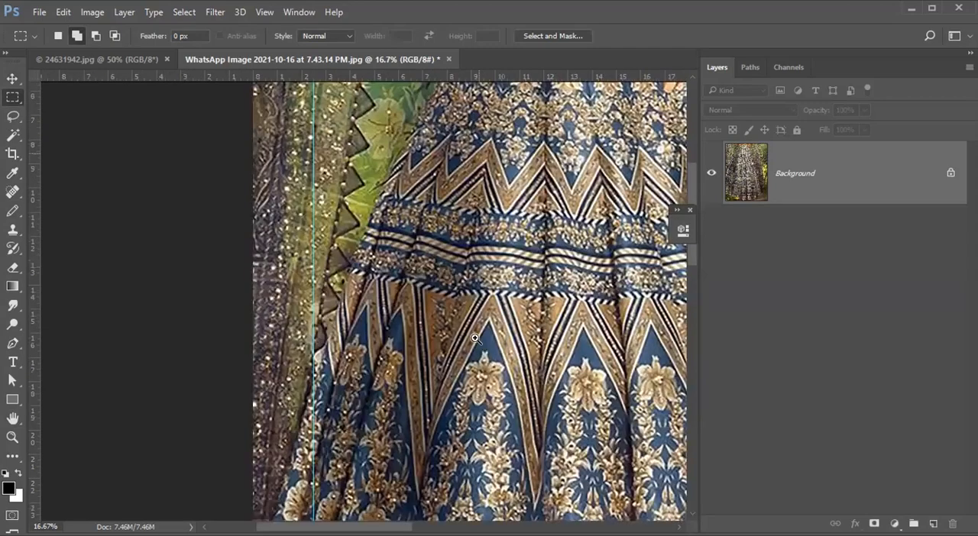
Inspect the enlarged skirt from the upper bands to the border, and measure its full height with a rectangular marquee.
scroll(467, 282, "down", 2)
left_click_drag(502, 457, 469, 363)
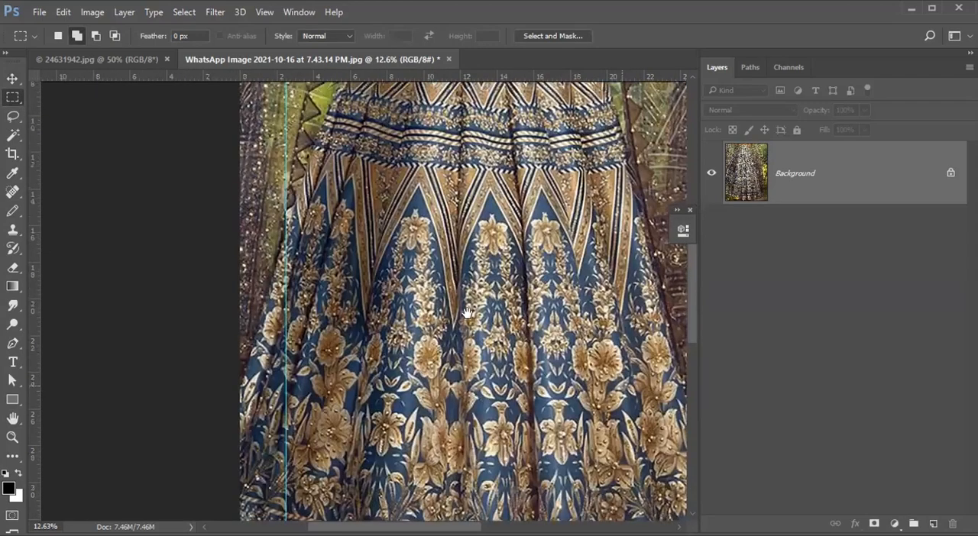
scroll(578, 352, "down", 2)
scroll(569, 356, "up", 2)
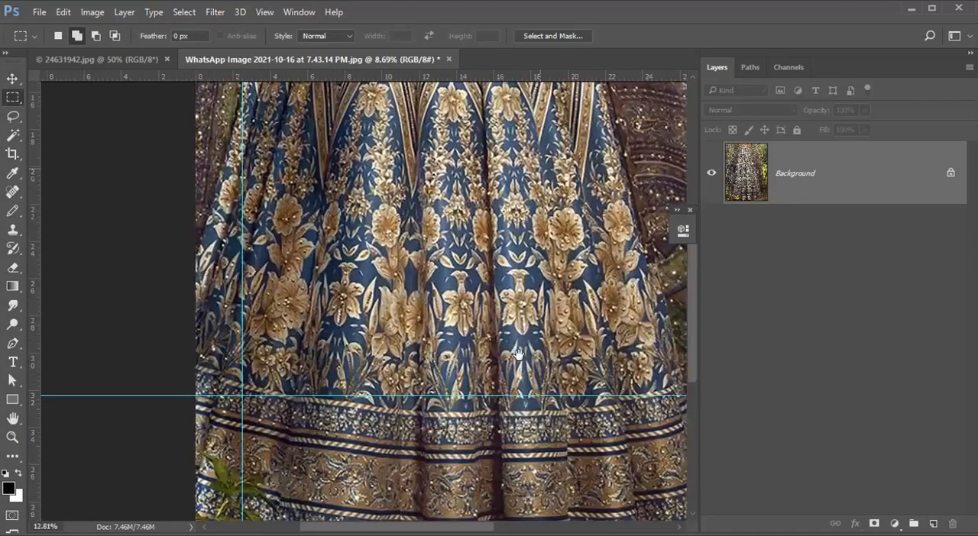
scroll(465, 328, "down", 1)
scroll(480, 327, "down", 1)
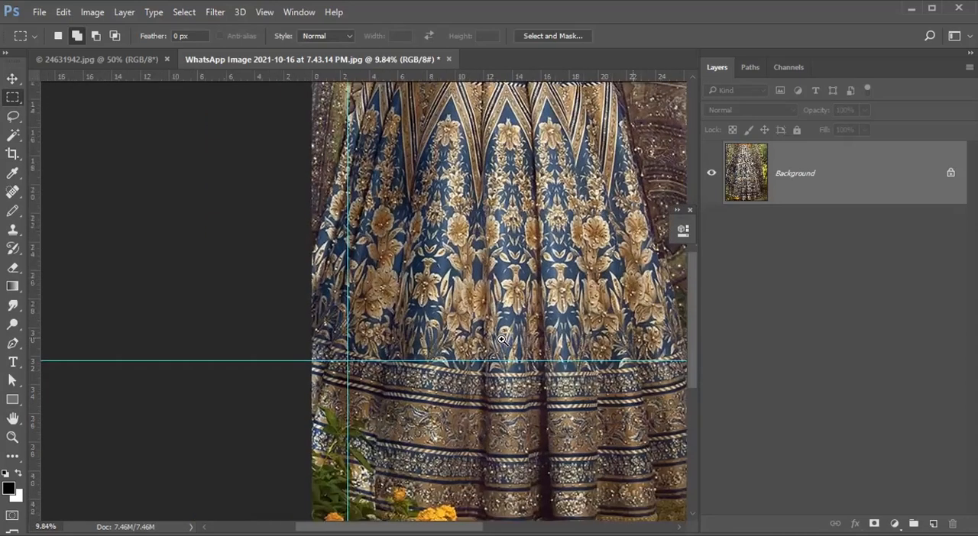
scroll(416, 330, "up", 2)
scroll(482, 321, "down", 1)
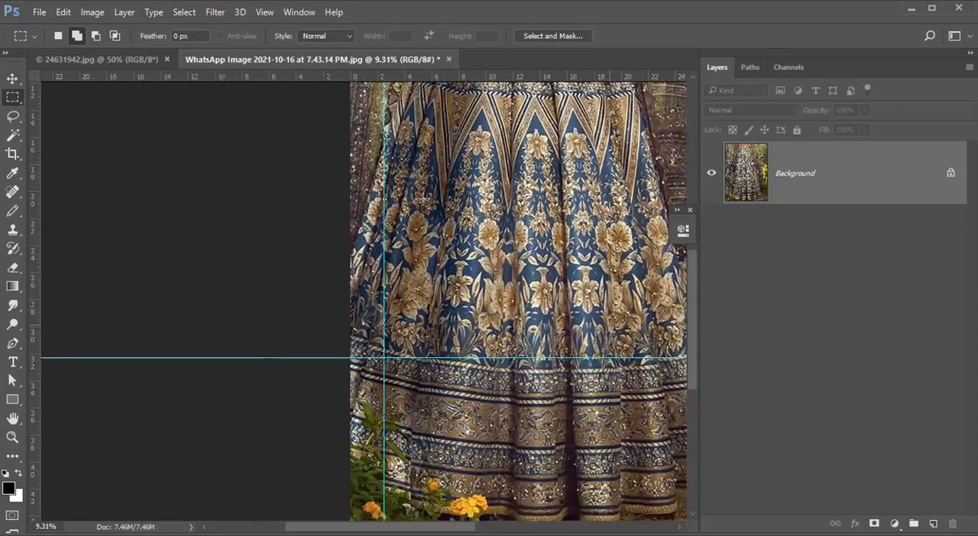
scroll(427, 242, "down", 2)
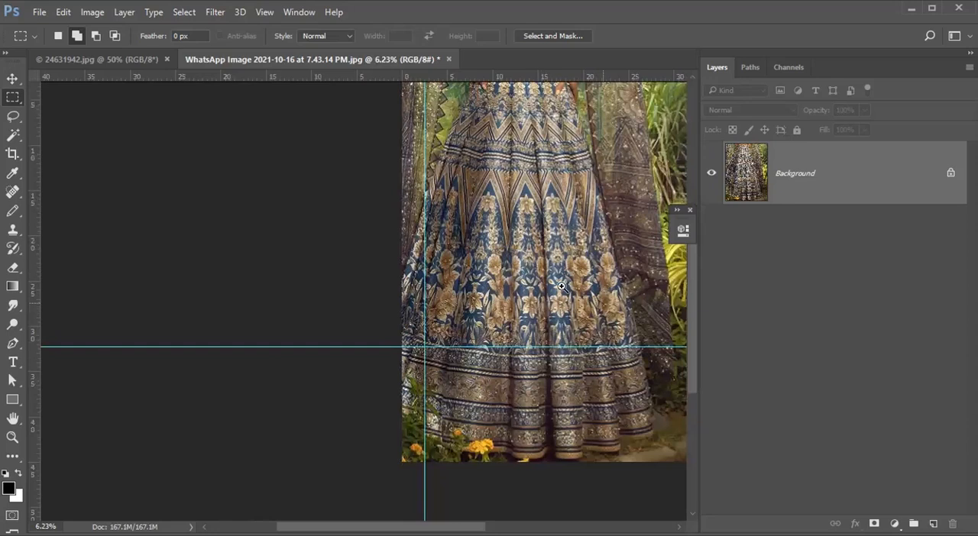
scroll(527, 281, "down", 2)
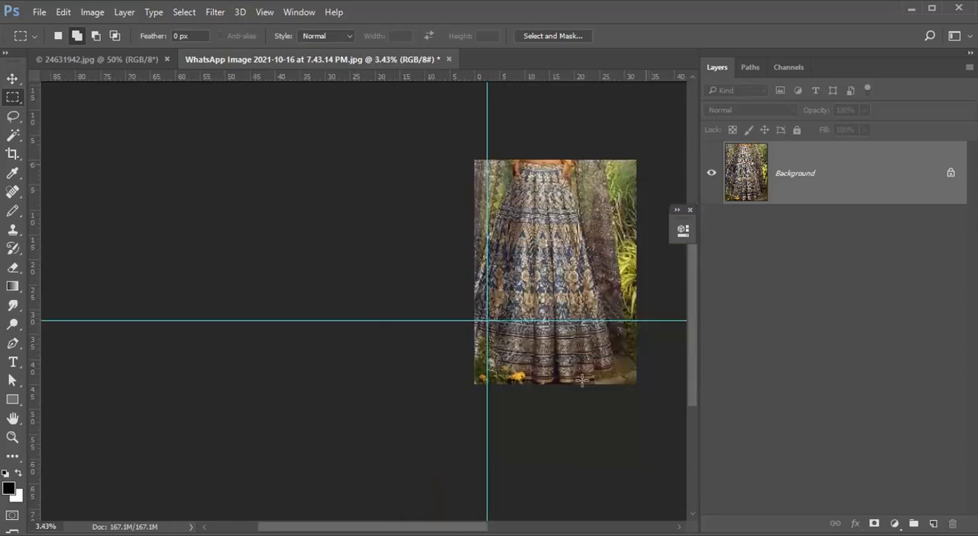
left_click_drag(582, 381, 582, 380)
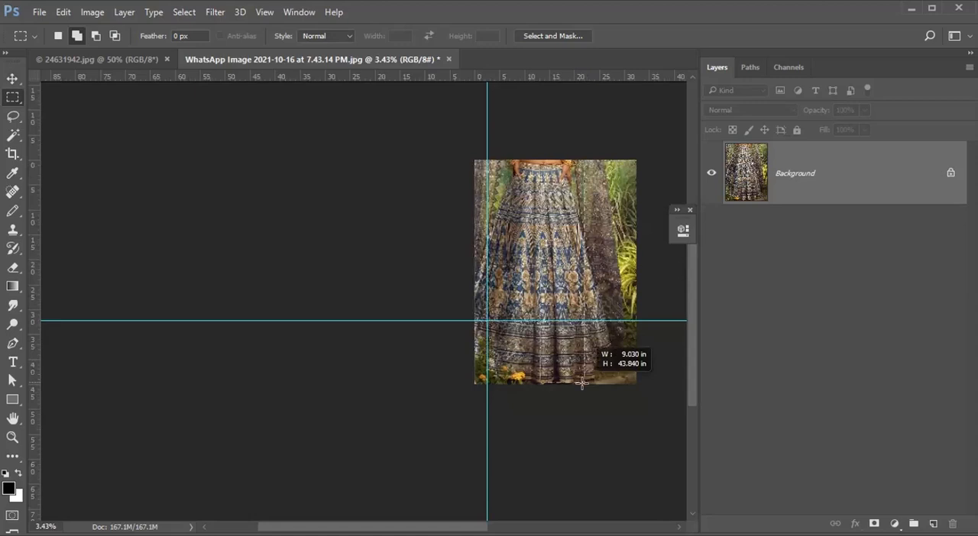
Examine the skirt's floral panels, zigzag bands and waist area close up for a usable motif section.
left_click_drag(525, 290, 551, 313)
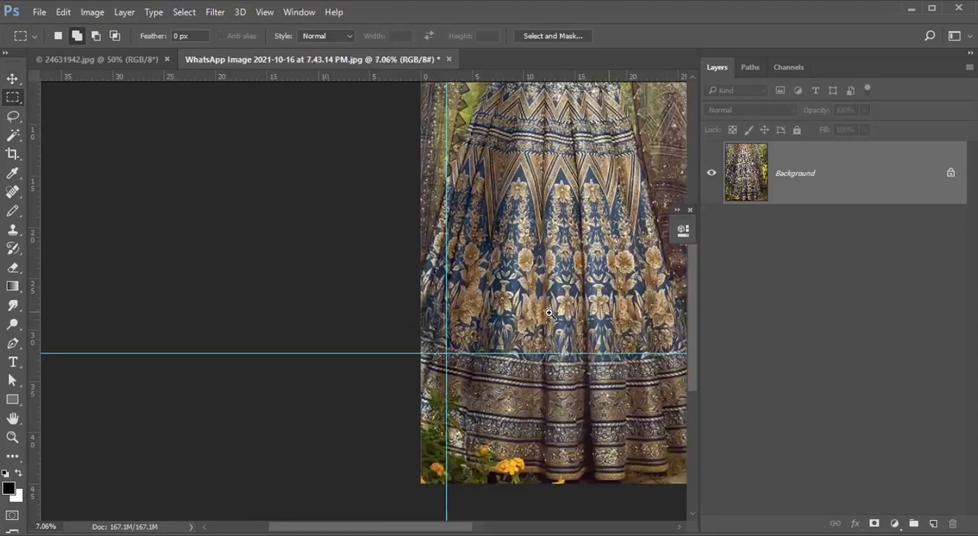
left_click_drag(504, 269, 633, 265)
left_click_drag(524, 273, 533, 330)
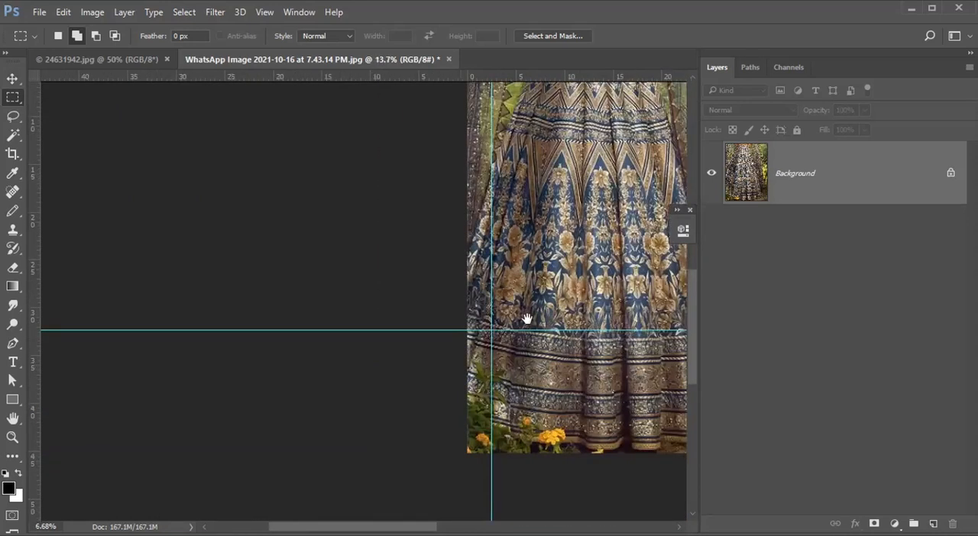
left_click_drag(551, 146, 600, 202)
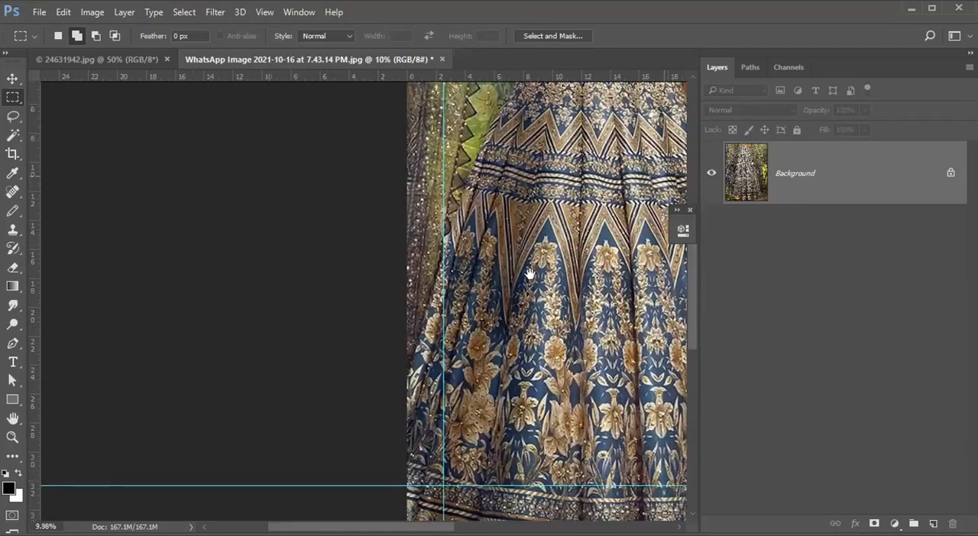
left_click_drag(551, 236, 505, 231)
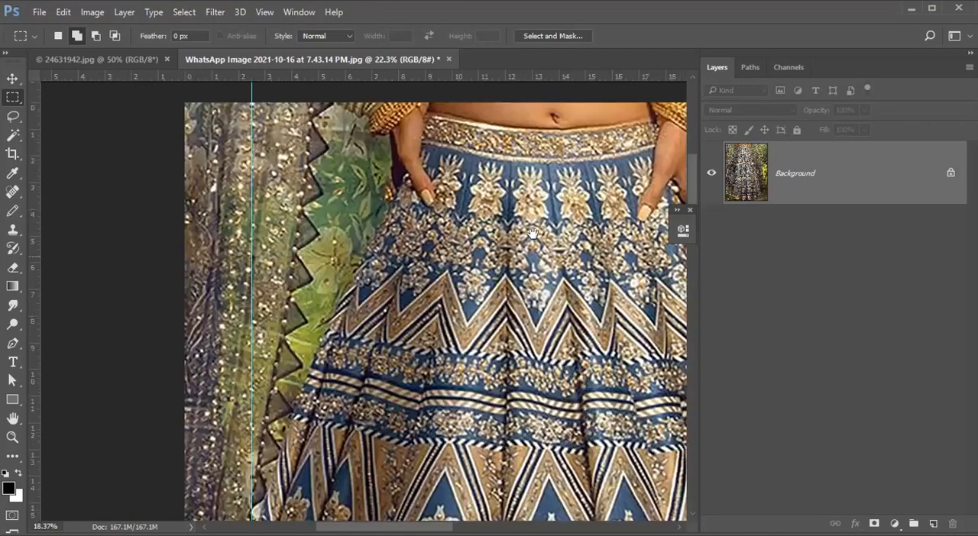
left_click_drag(517, 297, 526, 276)
left_click_drag(505, 407, 503, 321)
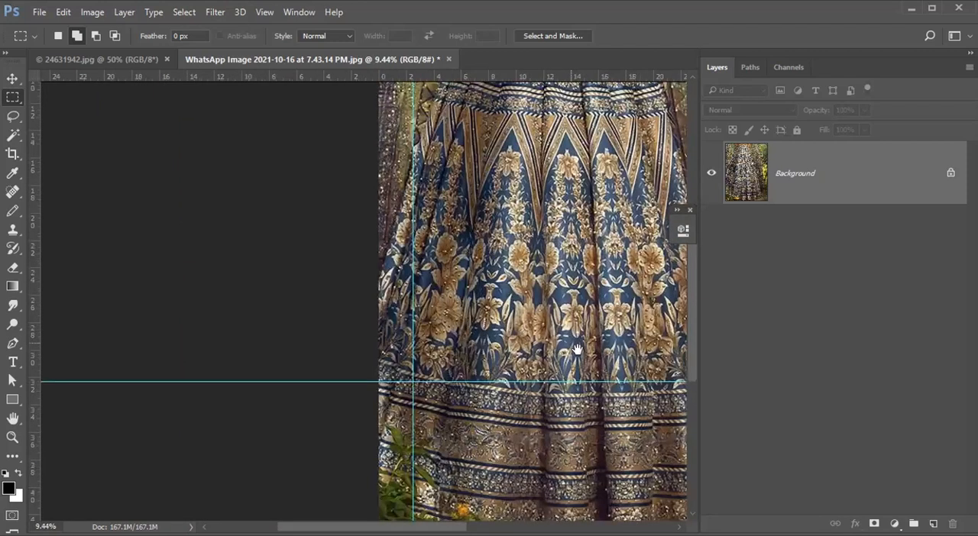
Copy a section of about 7.7 × 15.8 in at the skirt's lower-left edge to a new layer and hide the Background layer.
left_click_drag(574, 345, 620, 321)
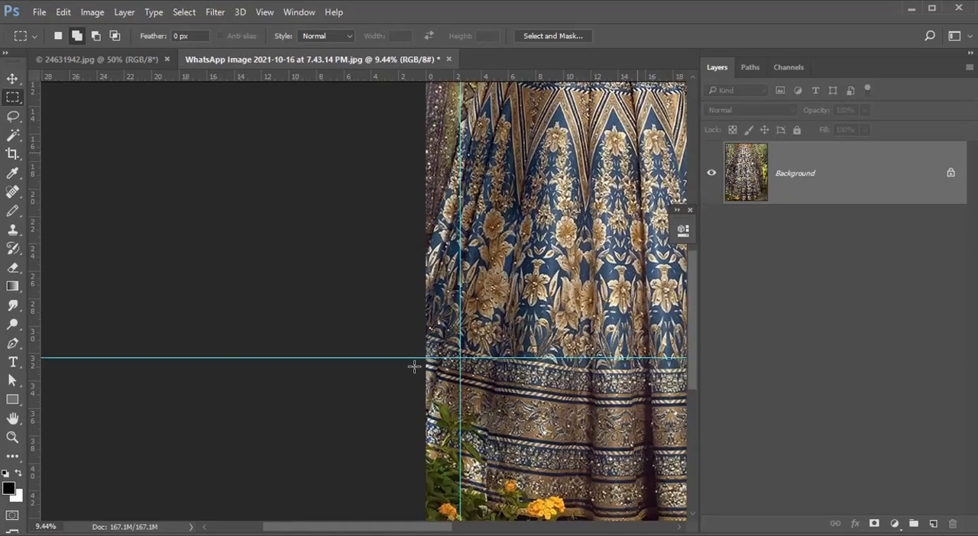
left_click_drag(532, 153, 416, 371)
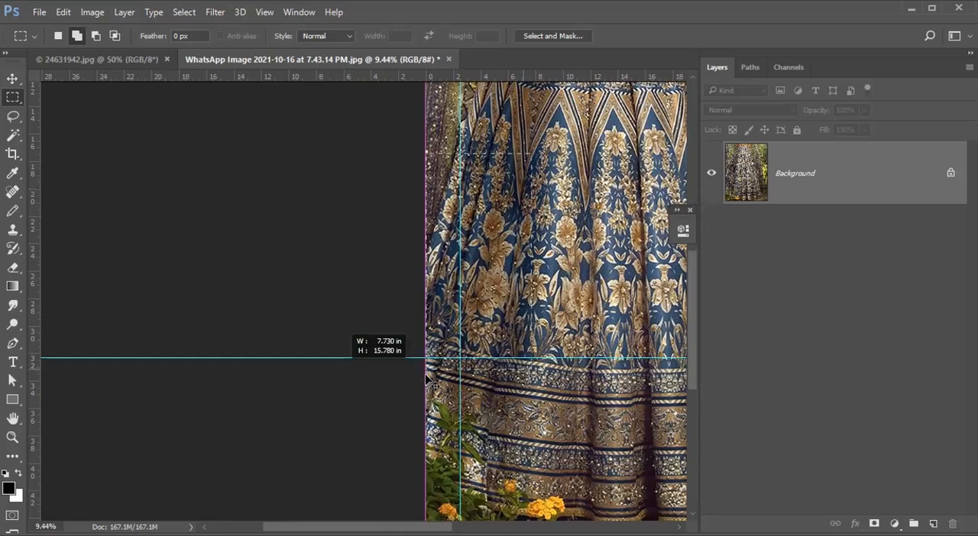
key("ctrl+j")
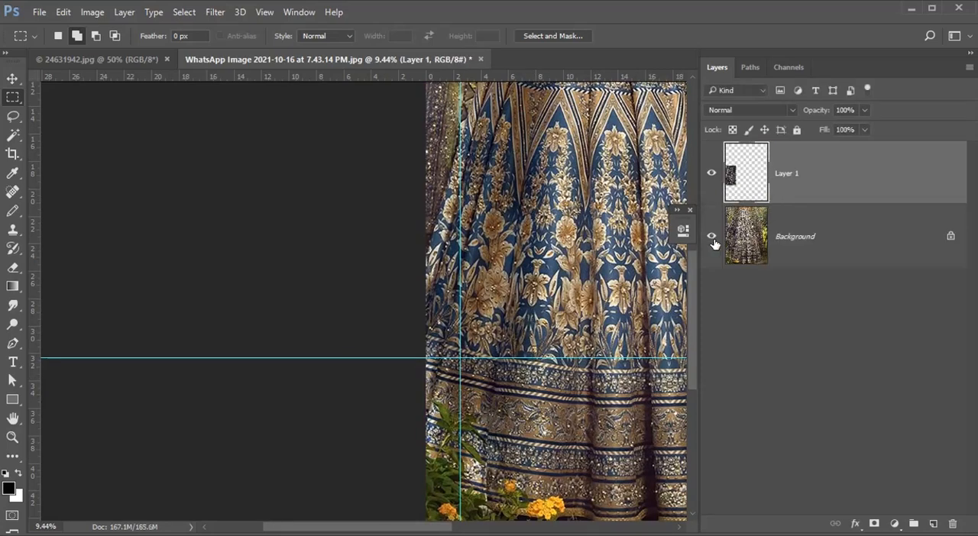
left_click(712, 236)
Rotate the copied skirt piece by about -13.5° to level its striped border with the horizontal guide.
key("ctrl+t")
scroll(540, 349, "up", 2)
left_click_drag(520, 345, 495, 312)
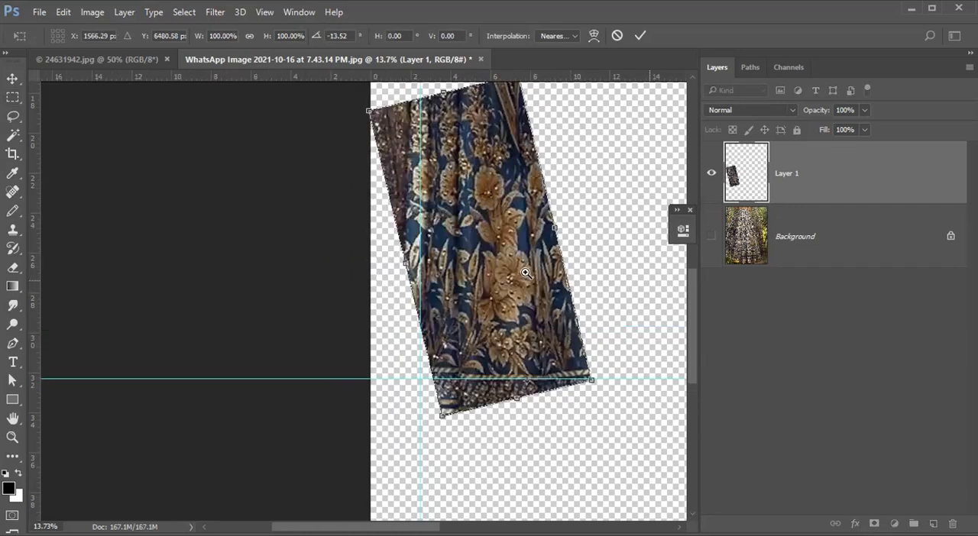
scroll(544, 281, "down", 1)
scroll(529, 367, "up", 3)
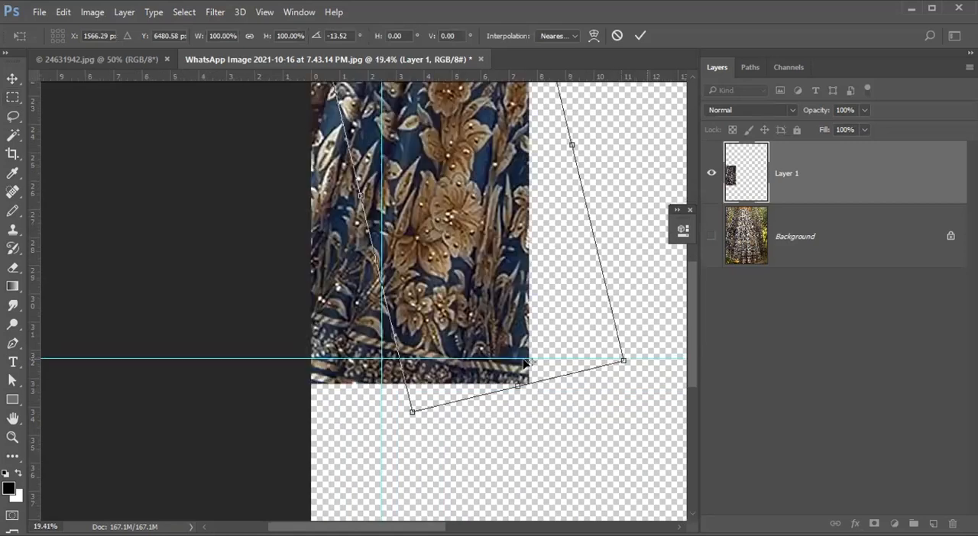
scroll(500, 346, "down", 3)
scroll(555, 273, "up", 3)
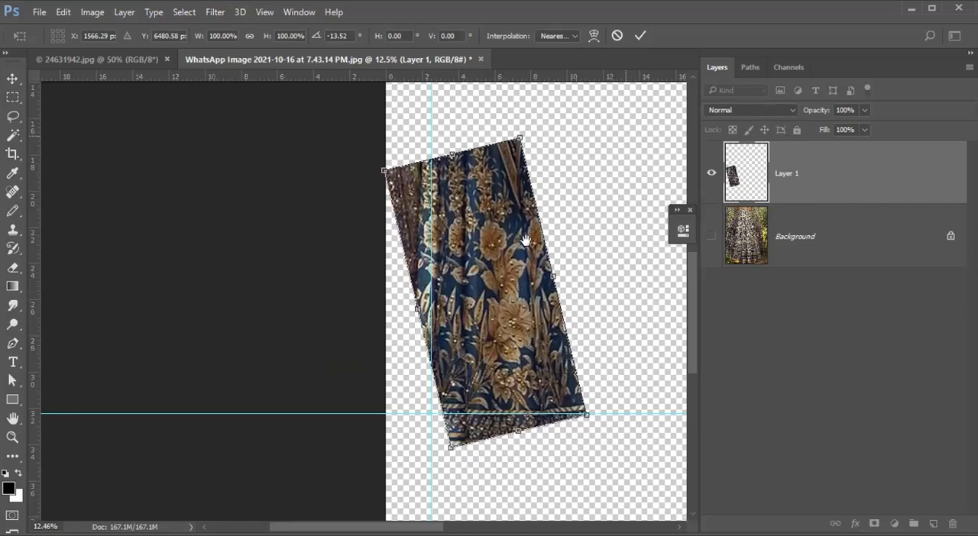
Warp the rotated piece by bending its side edges and shifting the inner mesh to straighten the floral motif, and apply the transform.
left_click(594, 35)
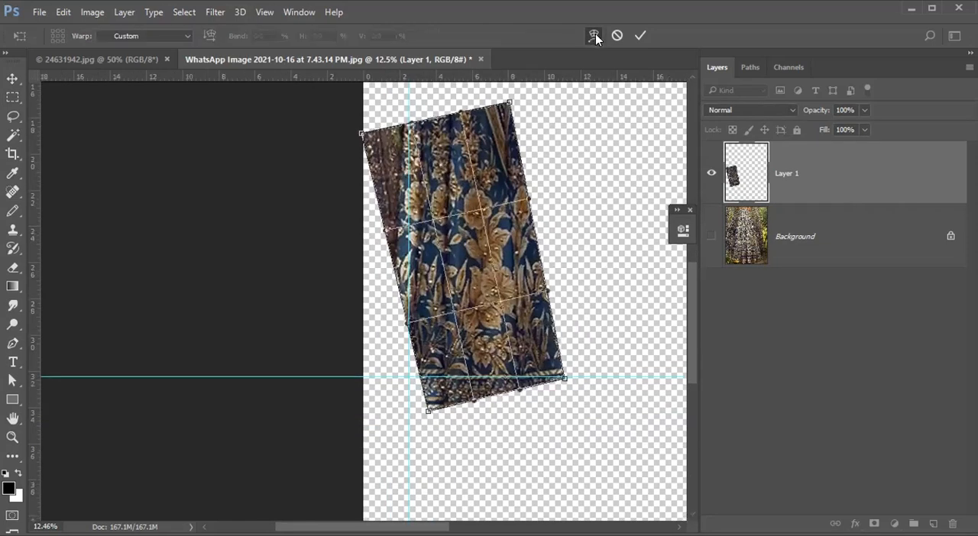
scroll(532, 178, "up", 2)
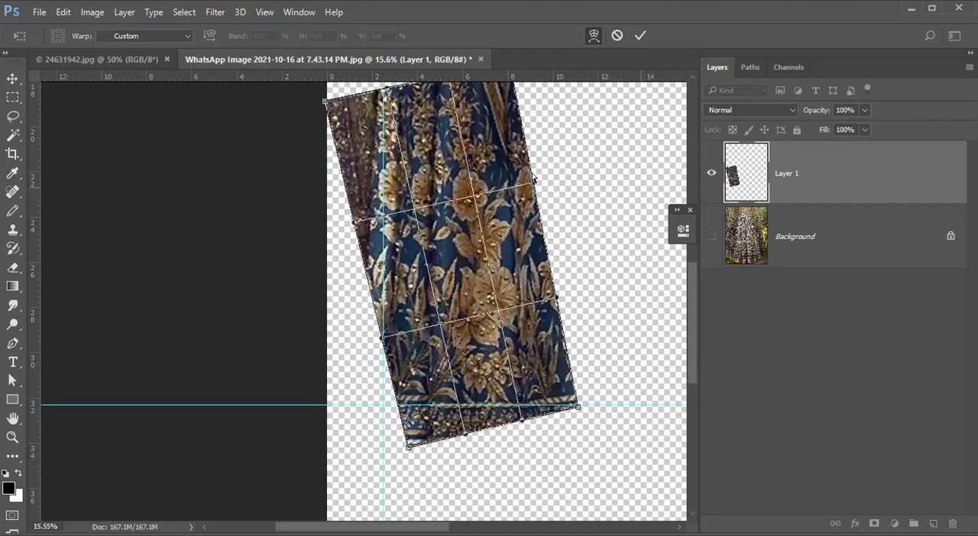
left_click_drag(539, 183, 587, 157)
left_click_drag(329, 227, 310, 230)
left_click_drag(433, 256, 397, 210)
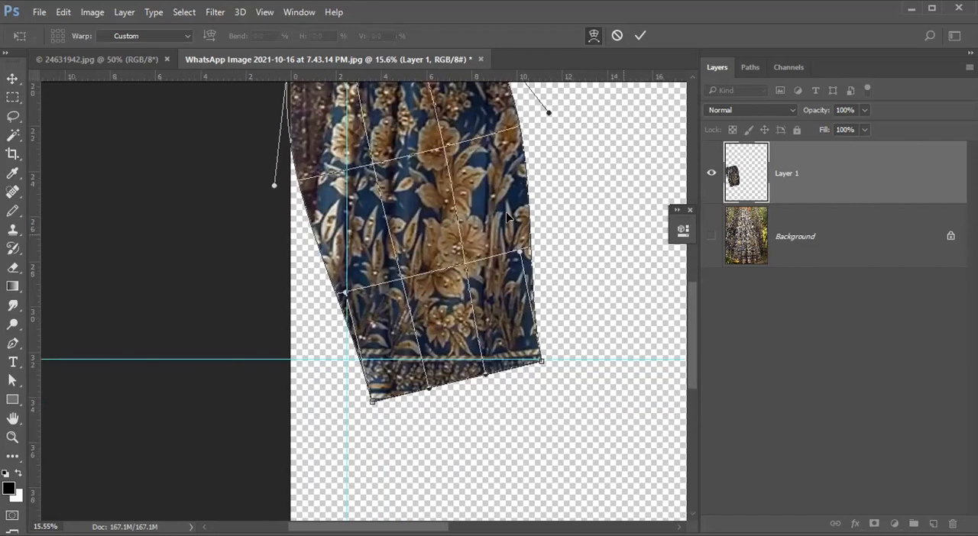
left_click_drag(497, 173, 507, 174)
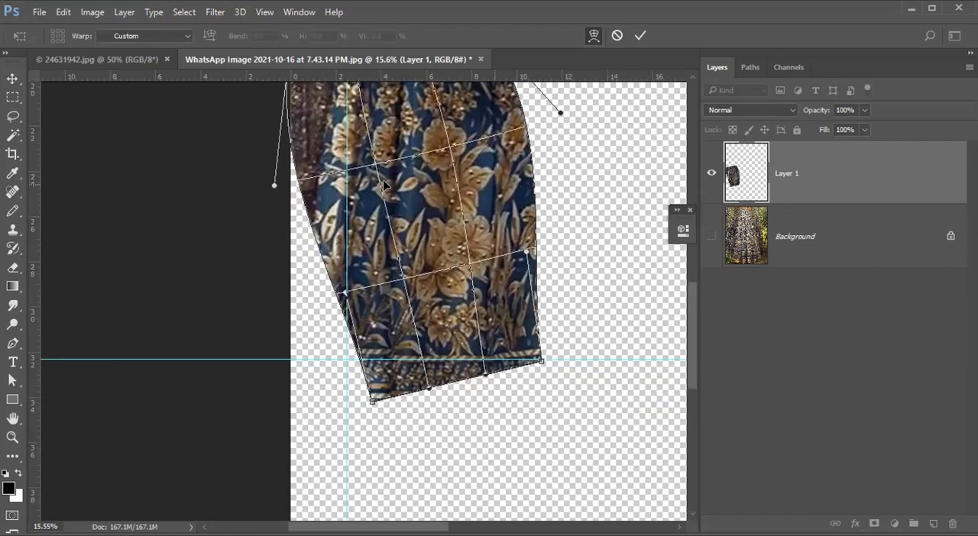
left_click_drag(384, 184, 380, 180)
left_click_drag(518, 216, 507, 215)
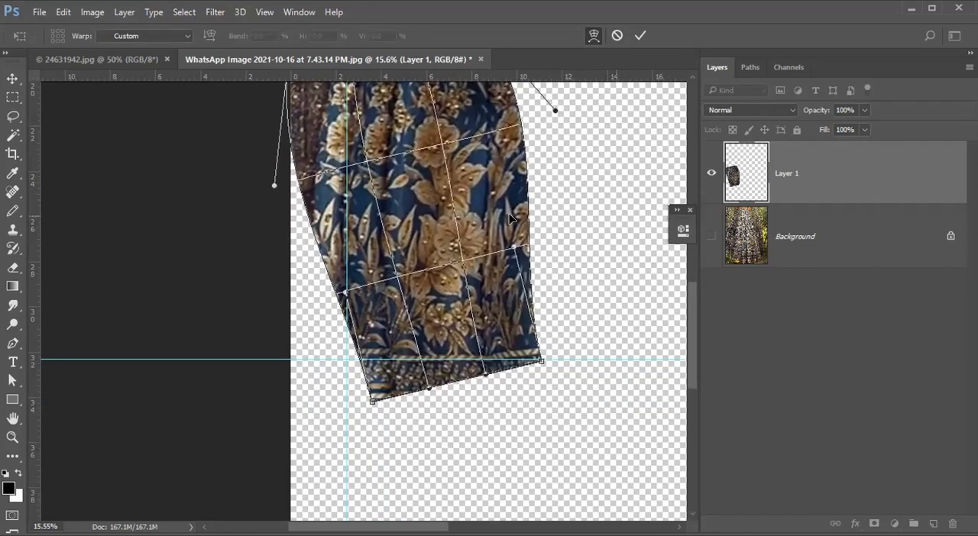
scroll(510, 331, "down", 2)
scroll(504, 313, "up", 1)
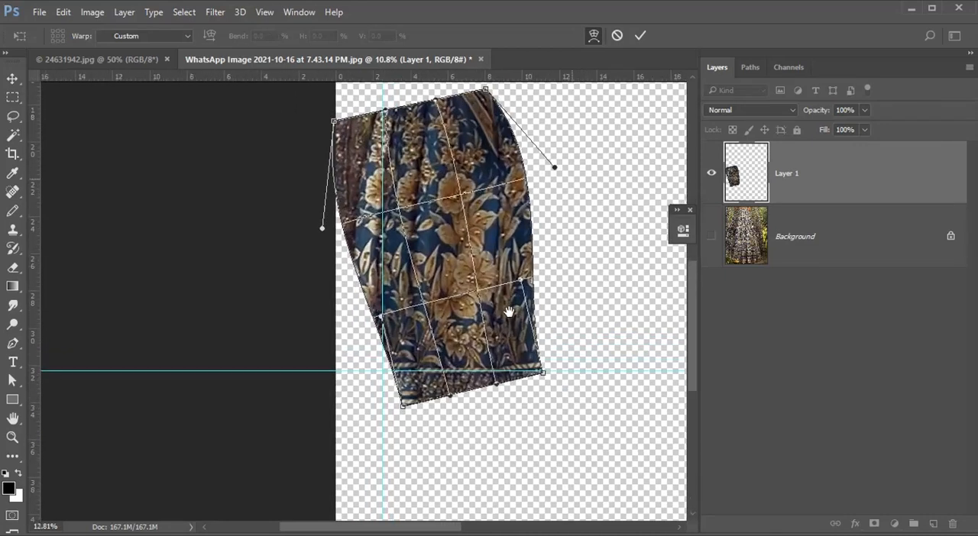
key("Return")
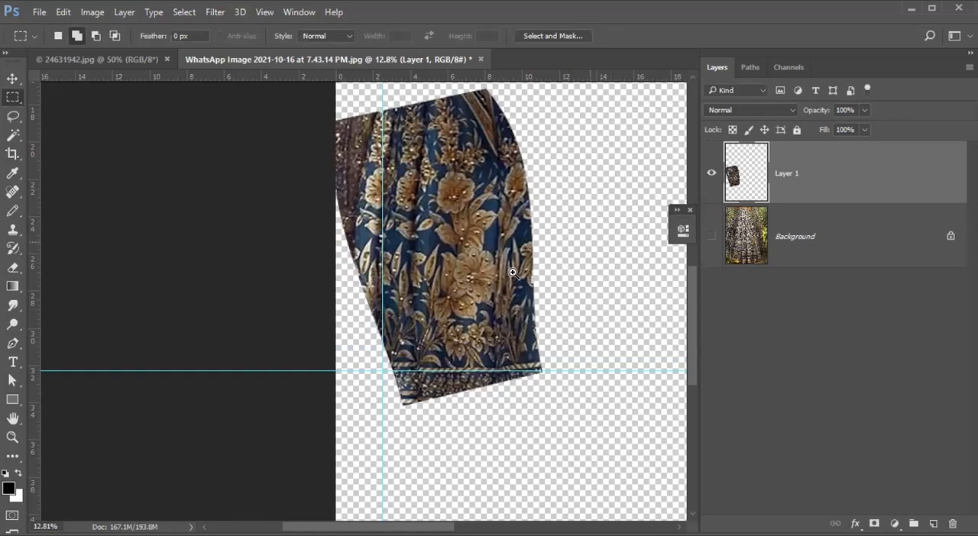
Examine the warped piece's floral motif and its lower border against the horizontal guide.
scroll(506, 312, "up", 3)
key("v")
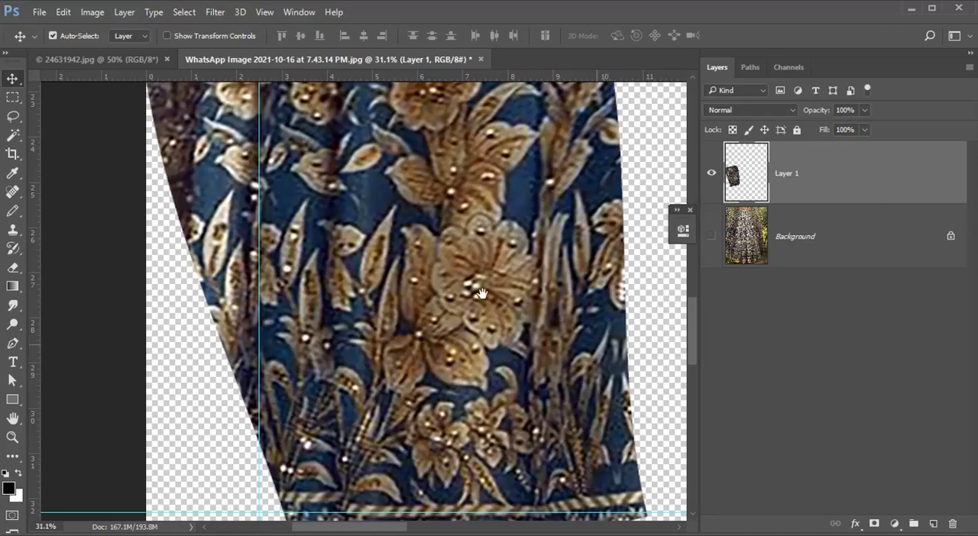
left_click_drag(481, 292, 456, 223)
scroll(462, 237, "down", 3)
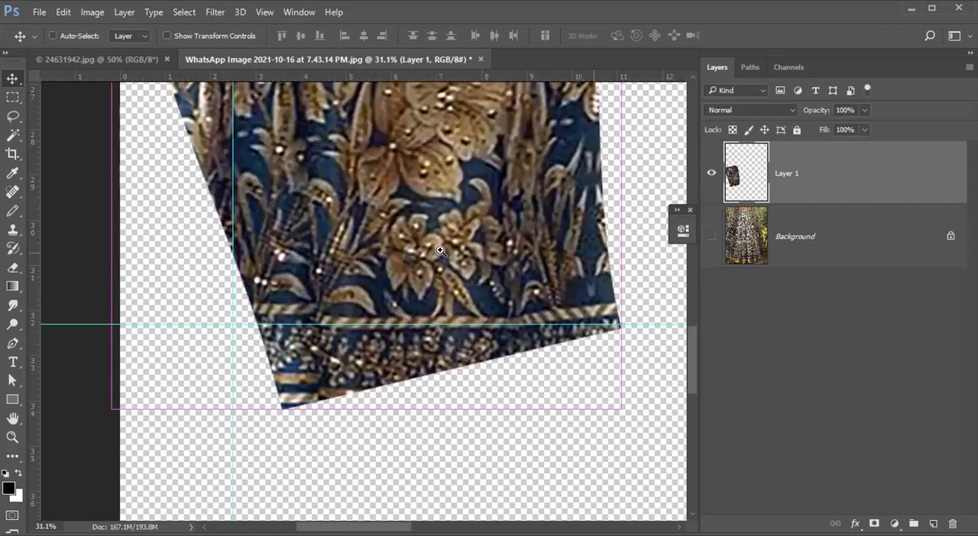
scroll(450, 274, "up", 2)
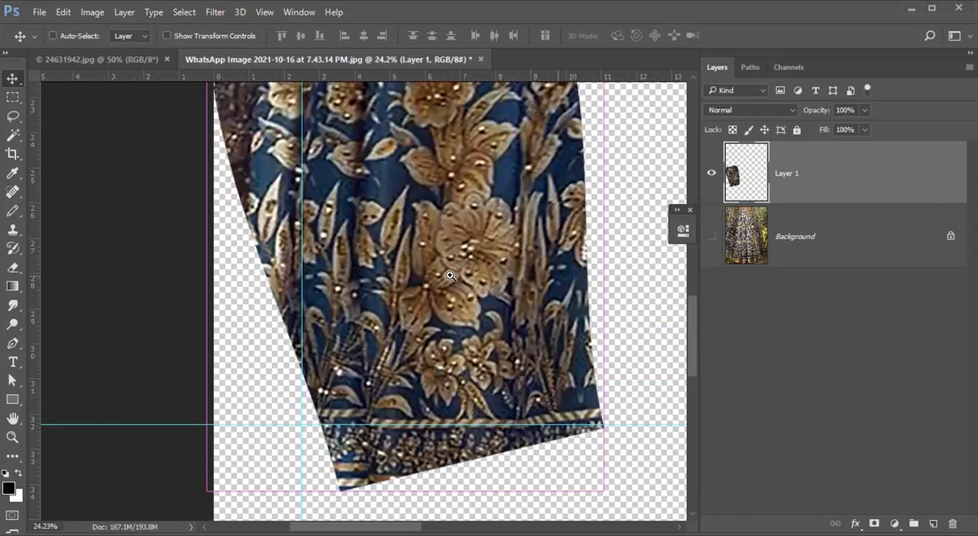
scroll(449, 271, "up", 1)
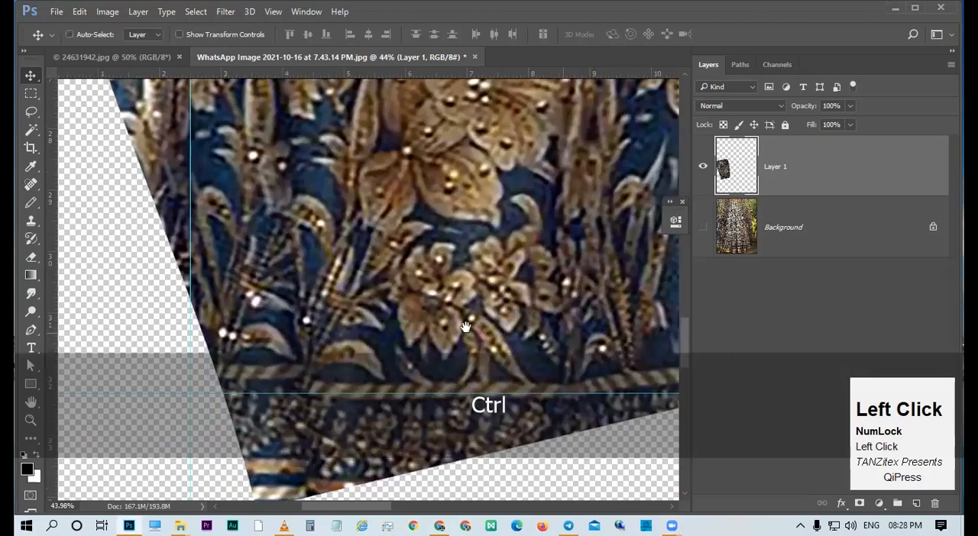
left_click_drag(447, 321, 418, 316)
key("v")
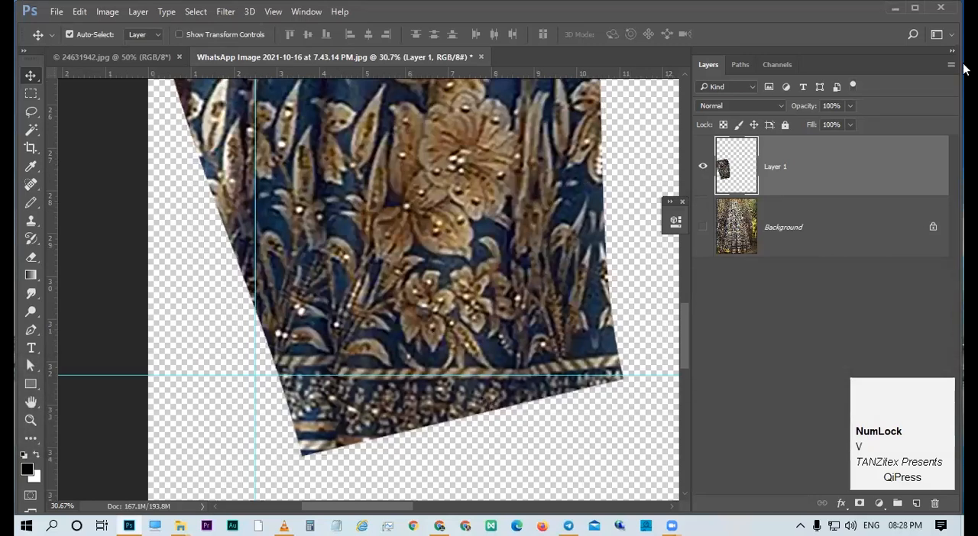
left_click(890, 73)
left_click_drag(479, 242, 449, 254)
left_click_drag(482, 180, 454, 204)
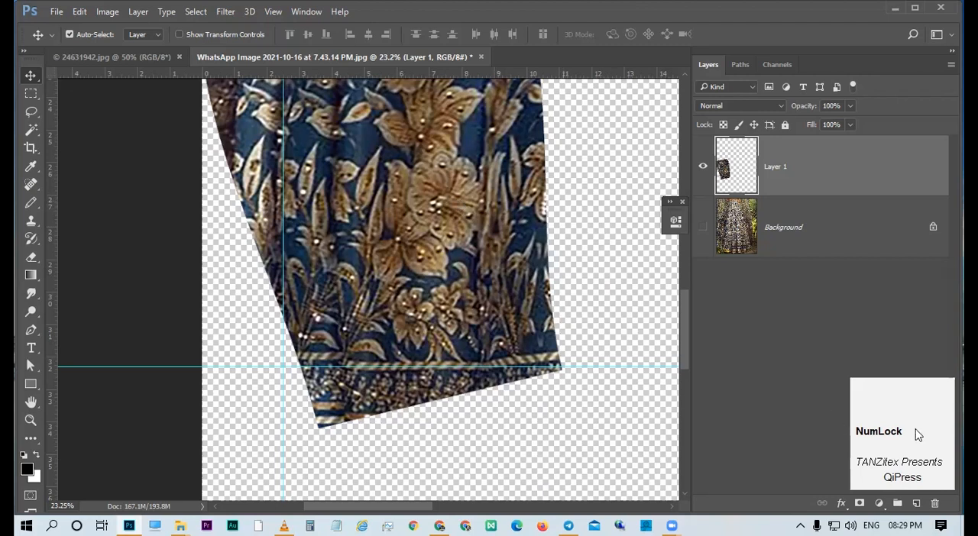
left_click(484, 222)
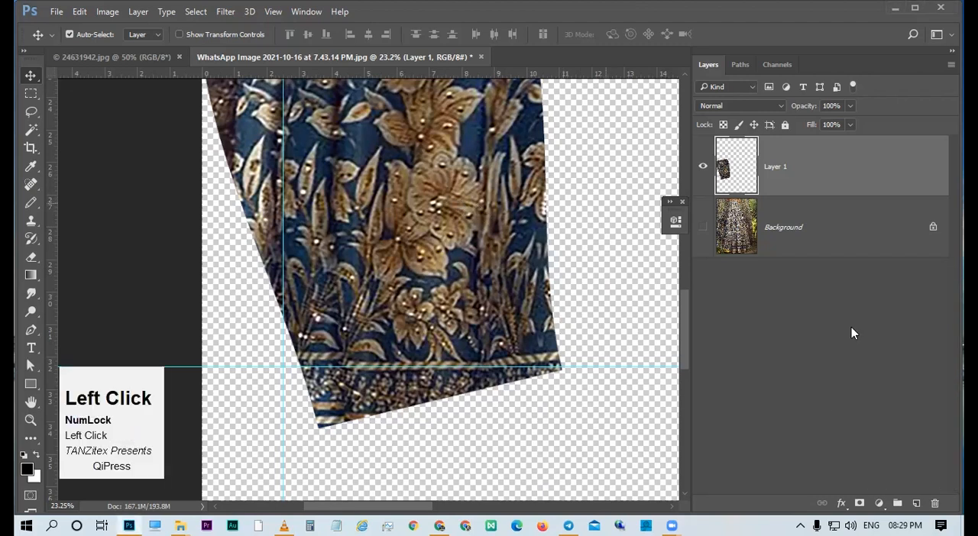
Add a new empty layer above Layer 1, fully lock Layer 1, and make the new layer active.
left_click(921, 503)
left_click(777, 245)
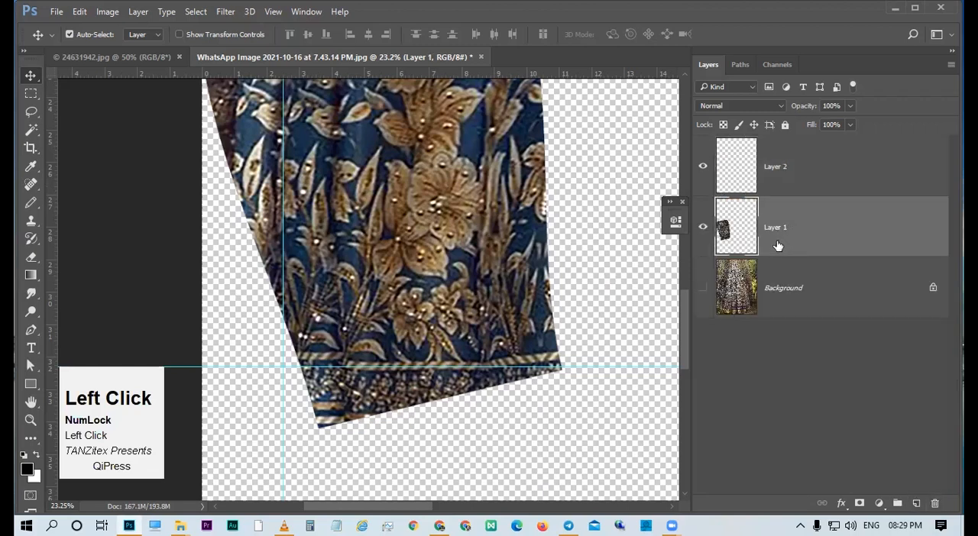
left_click(785, 125)
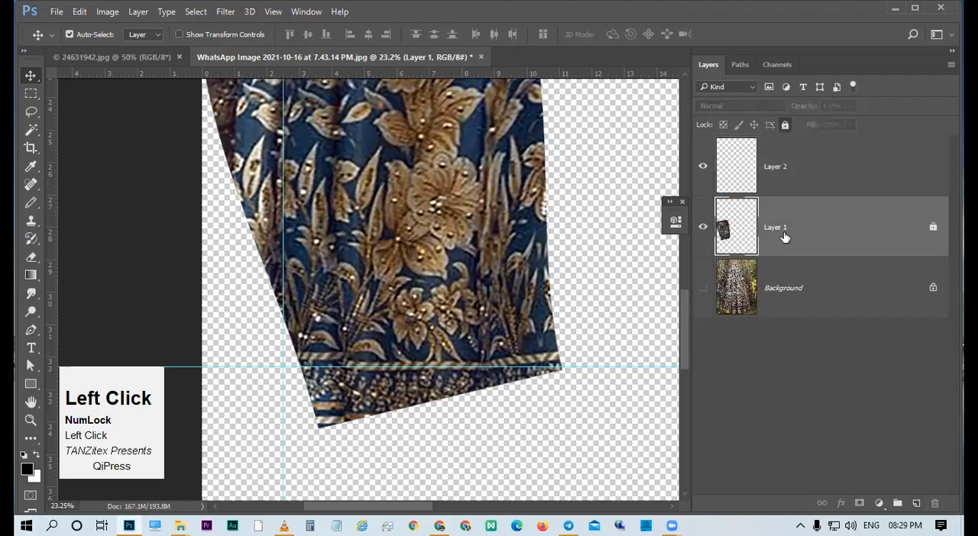
left_click_drag(405, 218, 428, 248)
left_click_drag(506, 217, 292, 343)
mouse_move(537, 221)
left_mouse_down()
mouse_move(435, 238)
mouse_move(398, 222)
left_mouse_up()
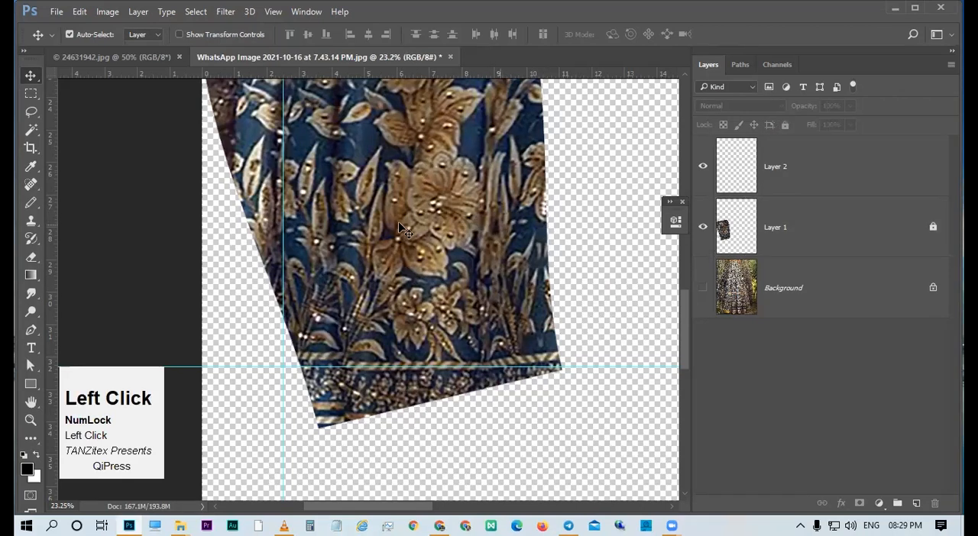
left_click(814, 186)
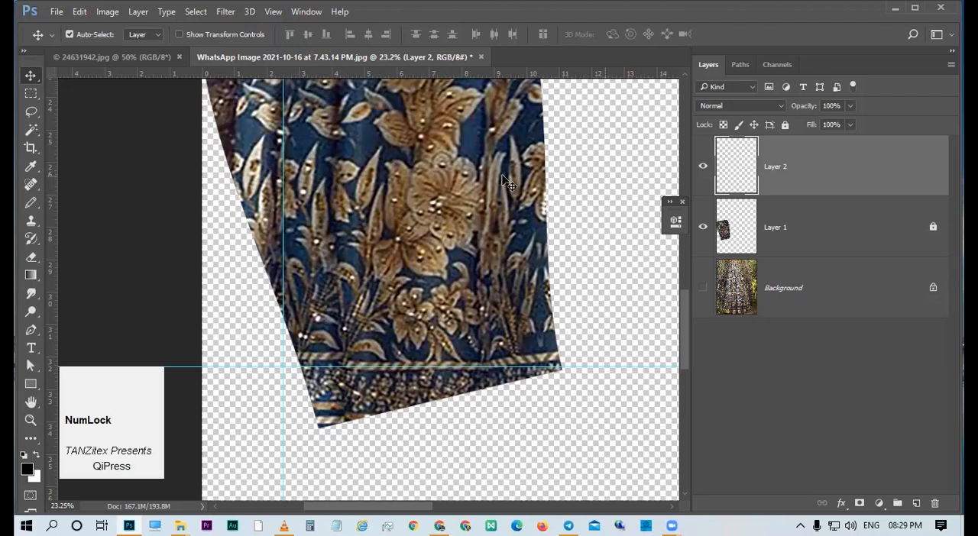
Examine the skirt piece's flowers and leaves from the upper blossoms down to the striped border.
left_click(469, 187, "ctrl")
mouse_move(479, 247)
left_mouse_down()
mouse_move(475, 278)
mouse_move(436, 264)
mouse_move(459, 188)
mouse_move(487, 216)
mouse_move(479, 190)
left_mouse_up()
key("l")
mouse_move(480, 157)
left_mouse_down()
mouse_move(443, 169)
mouse_move(443, 227)
mouse_move(519, 195)
mouse_move(438, 148)
mouse_move(442, 177)
left_mouse_up()
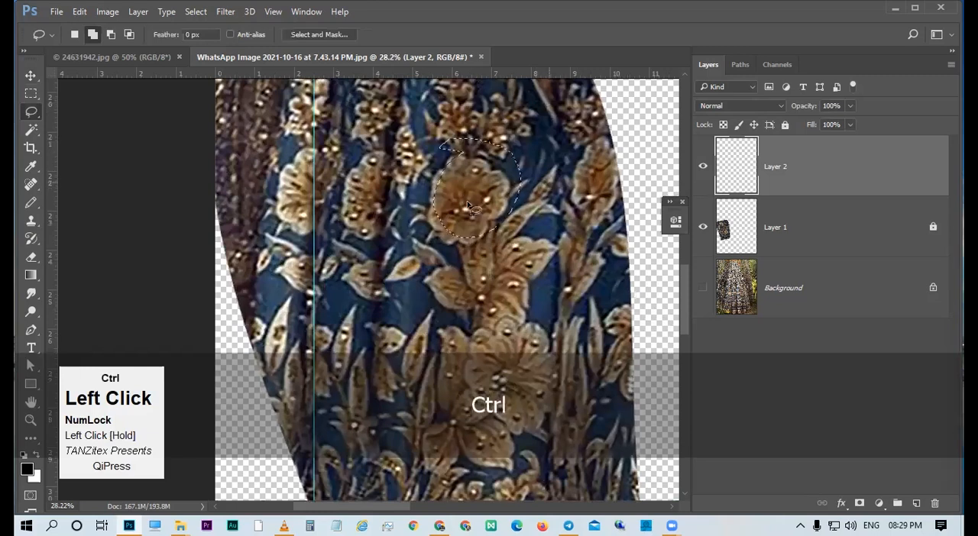
left_click_drag(492, 234, 485, 194)
mouse_move(487, 276)
left_mouse_down()
mouse_move(483, 265)
mouse_move(433, 275)
left_mouse_up()
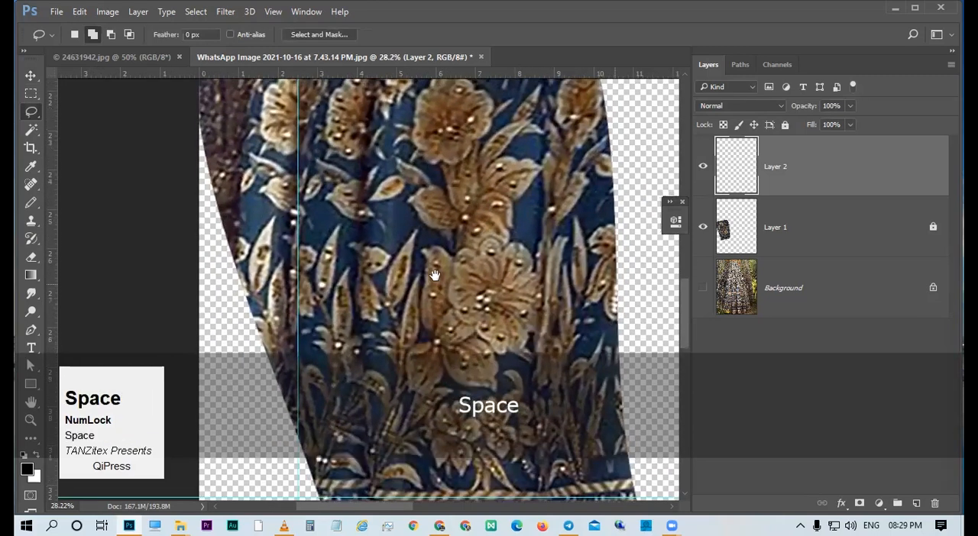
left_click_drag(480, 338, 474, 251)
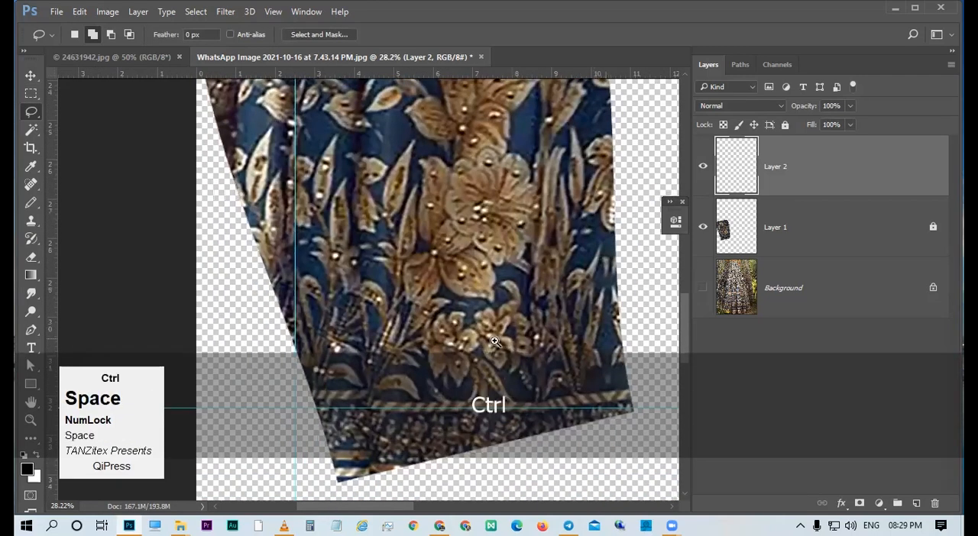
left_click_drag(490, 339, 395, 245)
left_click_drag(471, 170, 488, 205)
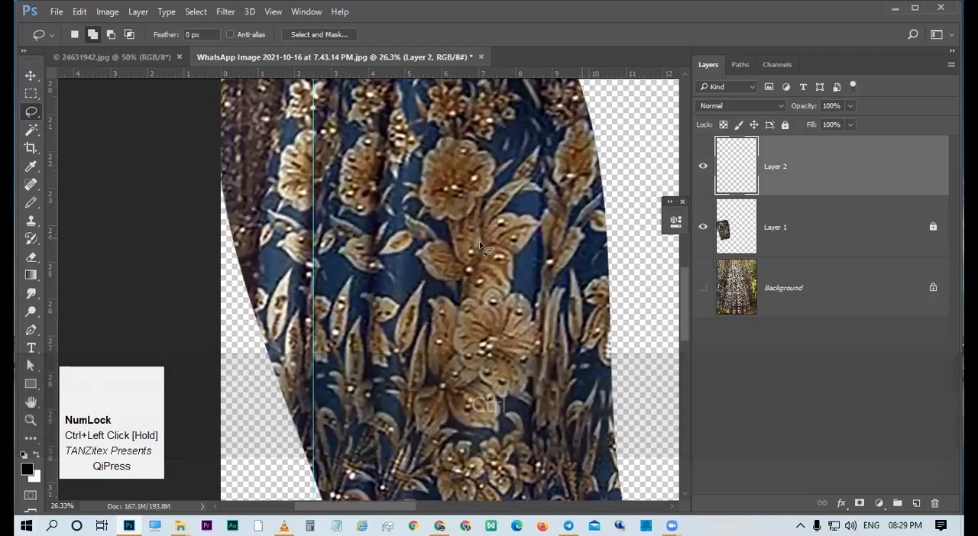
left_click_drag(514, 321, 471, 164)
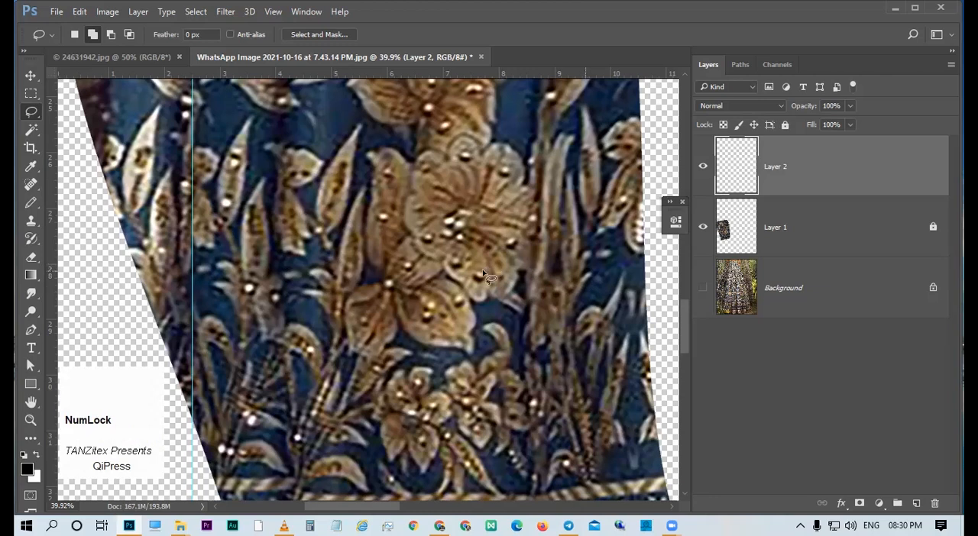
Start a Pen path on the large central flower, tracing the curved edge of its left petal.
key("p")
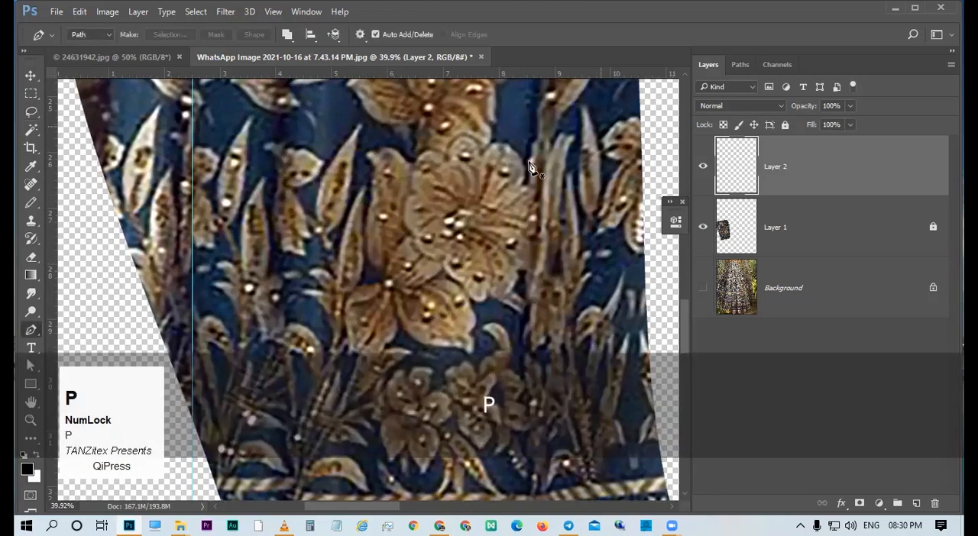
left_click(445, 265, "ctrl")
left_click_drag(443, 262, 458, 313)
left_click_drag(417, 268, 444, 265)
left_click_drag(445, 264, 427, 304)
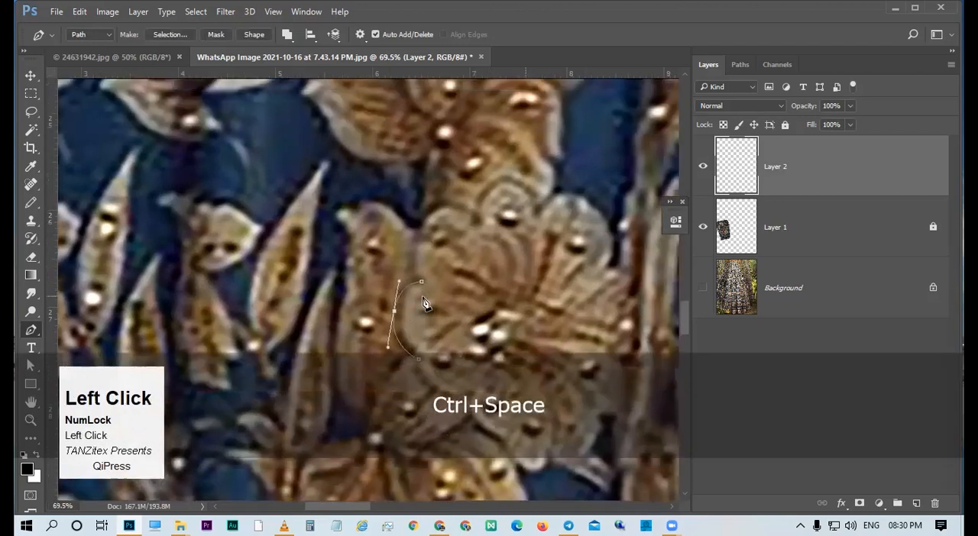
key("p")
left_click(420, 282)
Extend the Pen path around the flower's upper-left petal, ending in a corner point at the notch beside the small top petal.
left_click_drag(419, 224, 438, 192)
left_click_drag(477, 222, 494, 236)
left_click_drag(417, 232, 397, 246)
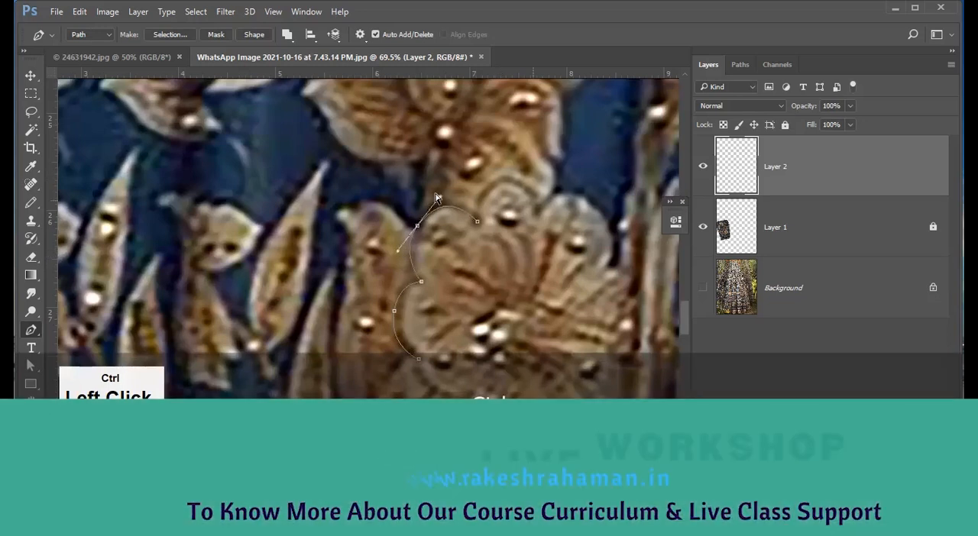
left_click_drag(446, 208, 436, 205)
left_click_drag(459, 260, 405, 289)
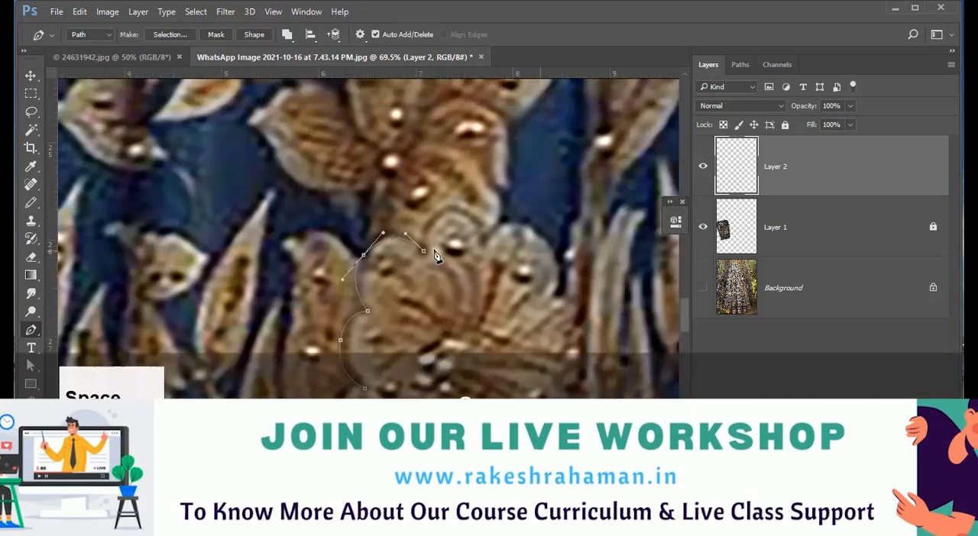
left_click(423, 251)
left_click(423, 251, "alt")
Continue the path over the flower's small top petal and around its upper-right petal.
left_click_drag(458, 206, 493, 206)
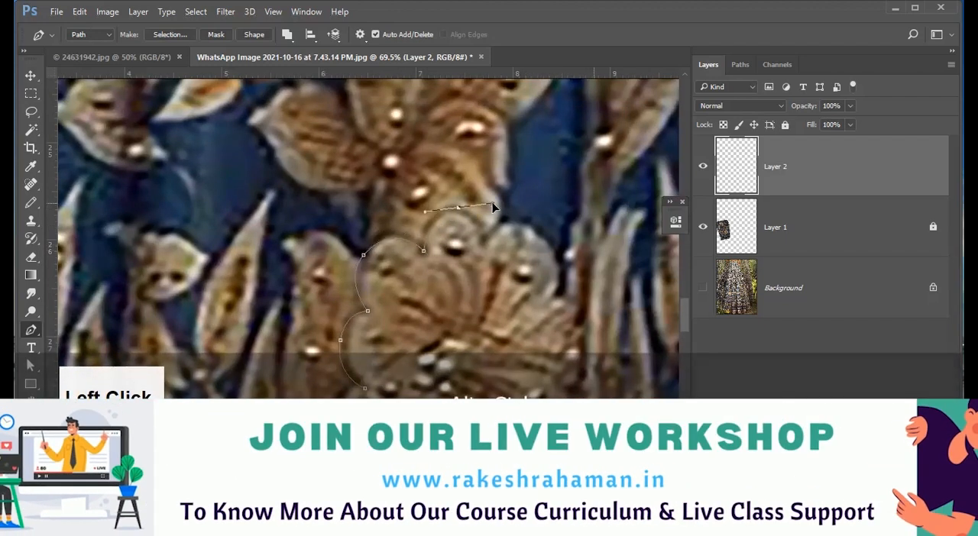
left_click_drag(494, 205, 490, 212)
left_click_drag(523, 242, 456, 231)
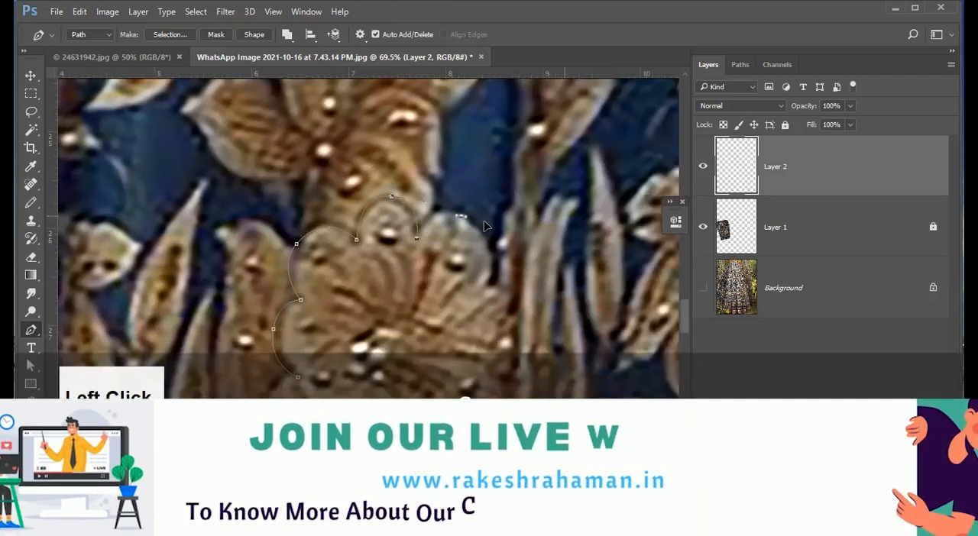
left_click_drag(479, 296, 460, 330)
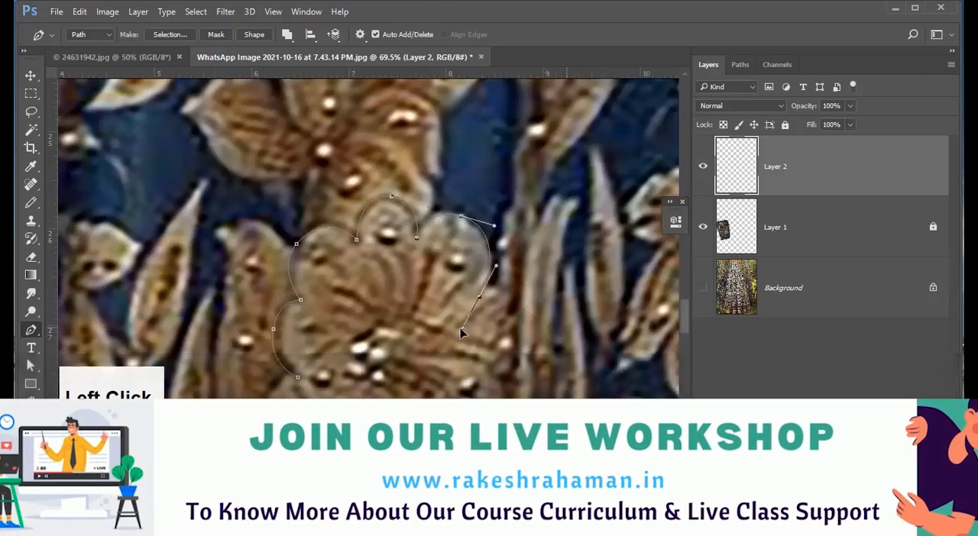
key("space")
left_click_drag(451, 271, 389, 195)
Trace the two rounded petals on the flower's right side with corner points at the notches.
left_click(417, 220, "alt")
left_click_drag(456, 237, 469, 268)
left_click_drag(421, 298, 391, 298)
left_click(422, 298, "alt")
left_click_drag(415, 236, 421, 262)
left_click(387, 262)
Trace the flower's lower petals and close the outline at its starting point on the left petal.
left_click_drag(363, 311, 280, 297)
left_click(343, 314, "ctrl")
left_click(342, 299)
left_click(293, 287)
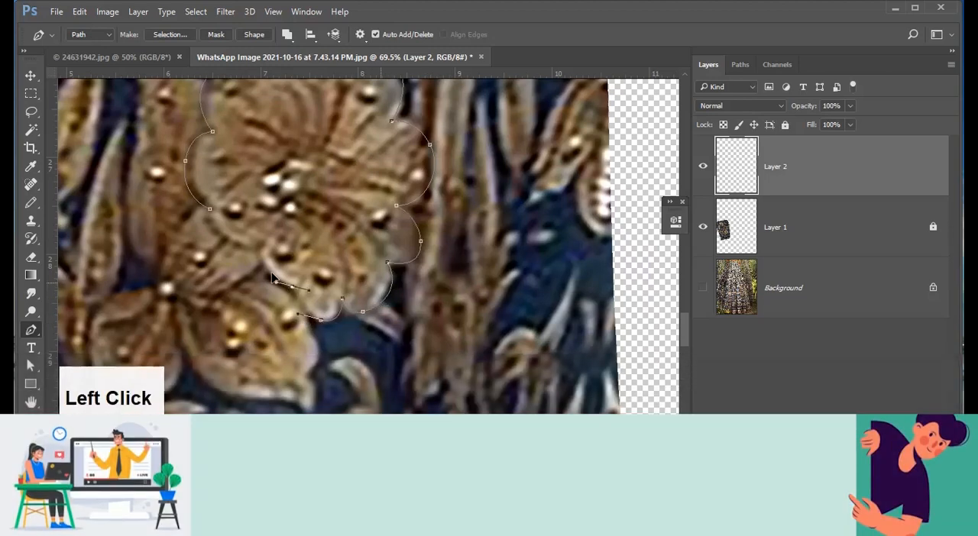
left_click_drag(265, 243, 272, 213)
left_click(265, 243, "alt")
left_click_drag(210, 209, 208, 180)
Draw a Pen path around the pointed petal tucked under the large flower's lower-left side.
mouse_move(333, 250)
left_mouse_down()
mouse_move(296, 252)
mouse_move(368, 303)
mouse_move(408, 276)
left_mouse_up()
left_click(395, 253)
left_click_drag(253, 303, 156, 294)
left_click_drag(310, 168, 345, 133)
left_click_drag(356, 282, 313, 285)
mouse_move(393, 304)
left_mouse_down()
mouse_move(382, 304)
mouse_move(467, 304)
left_mouse_up()
key("a")
left_click(411, 300, "ctrl")
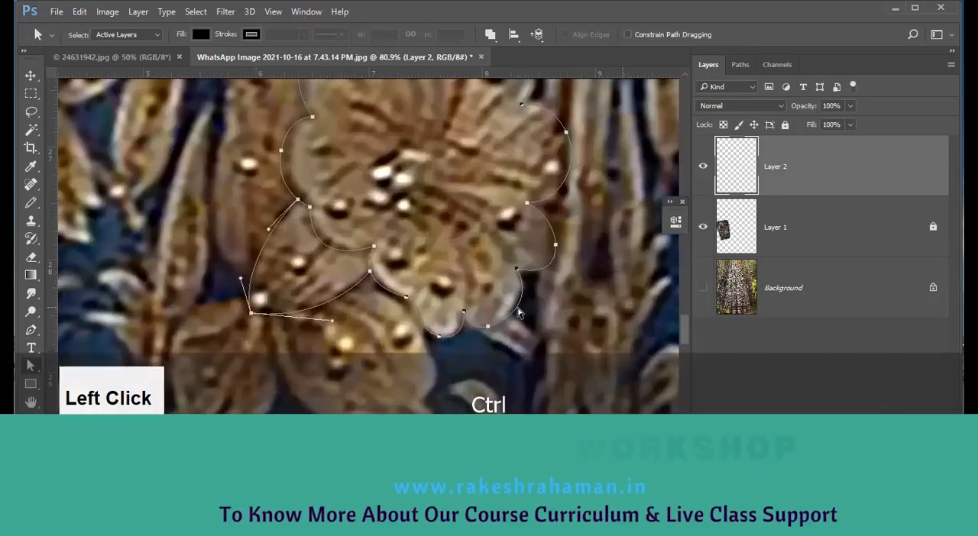
Choose the Pencil tool and set its brush size to 4 px.
key("n")
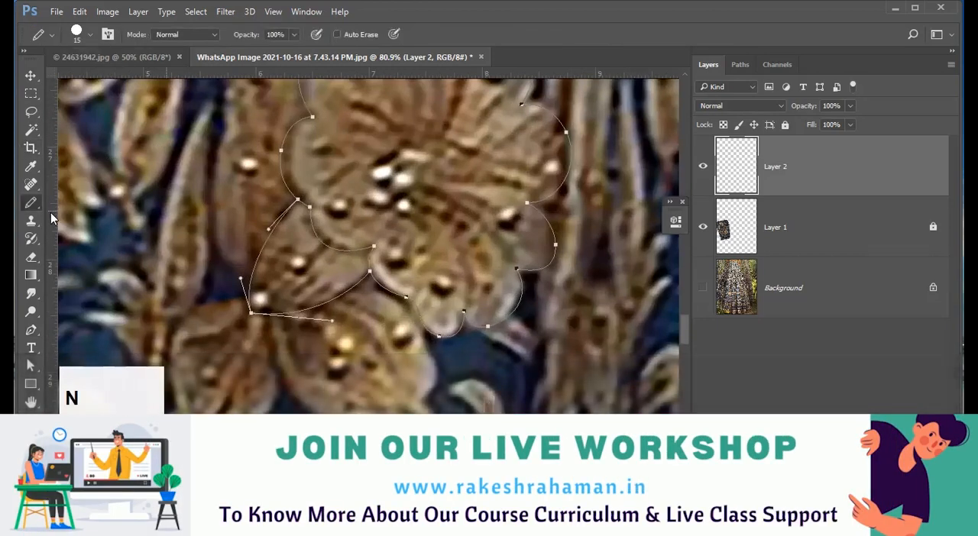
right_click(30, 202)
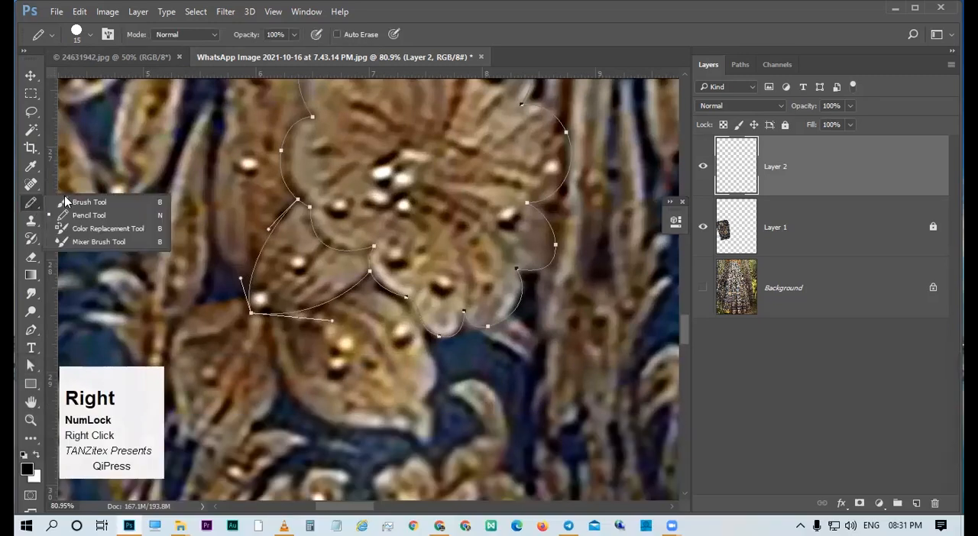
left_click(79, 217)
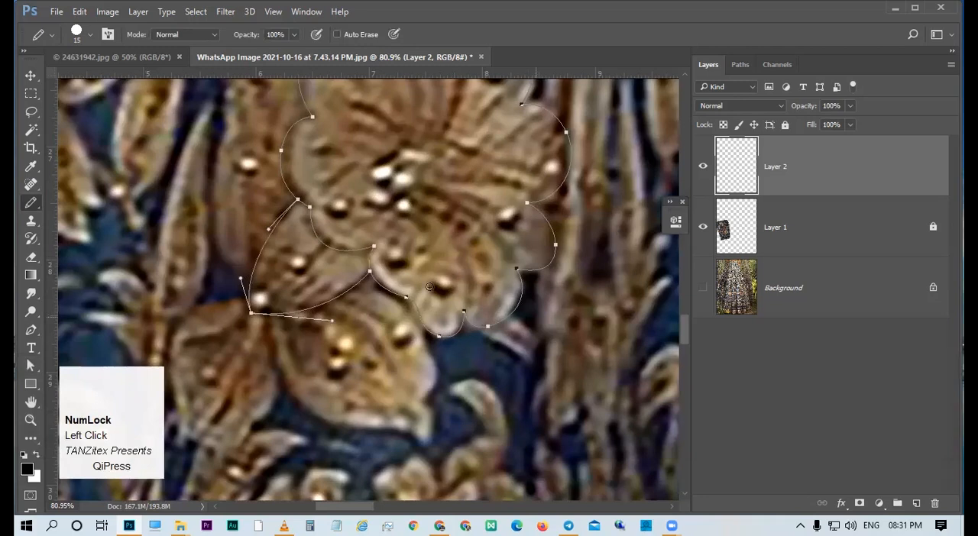
key("space")
left_click_drag(429, 287, 419, 291)
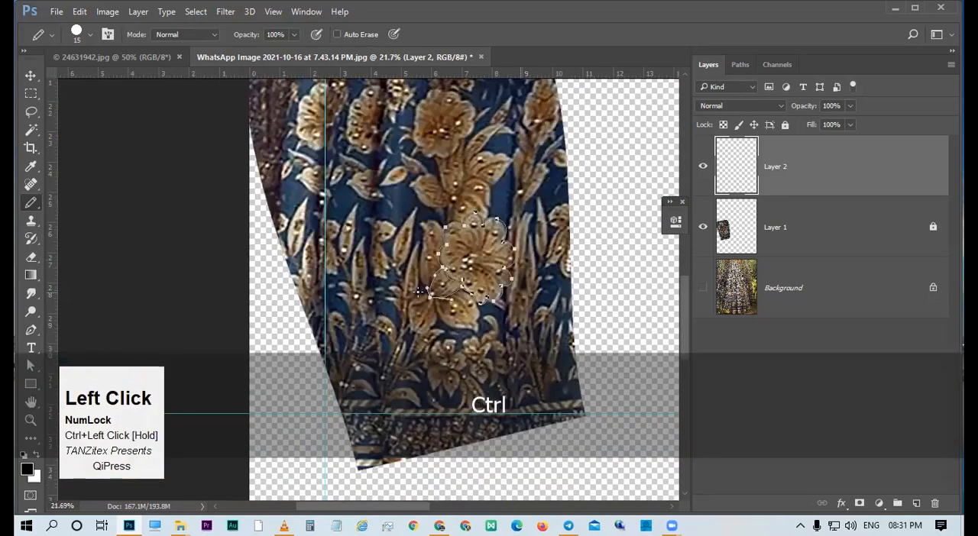
key("space")
left_click_drag(521, 324, 527, 326)
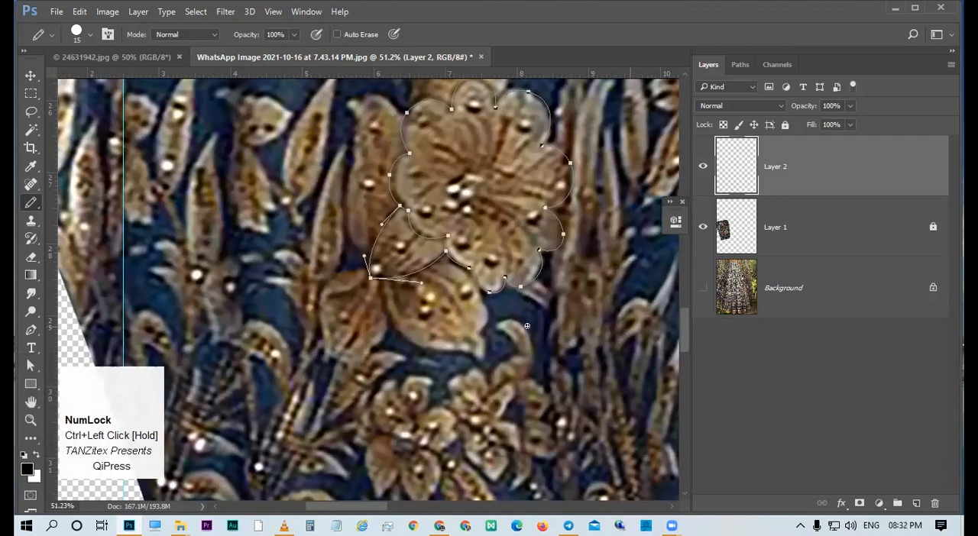
key("ctrl+space")
left_click_drag(511, 322, 447, 287)
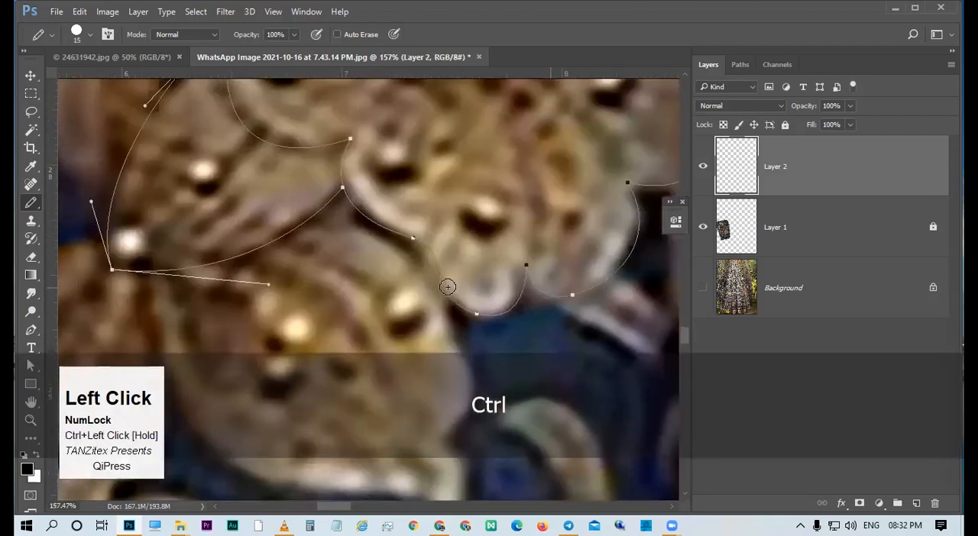
right_click(451, 216)
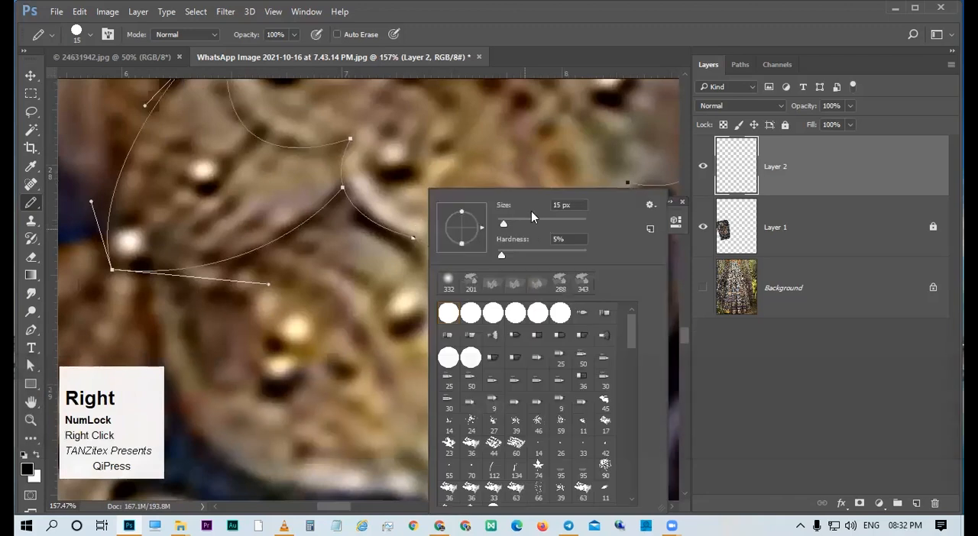
left_click(438, 225)
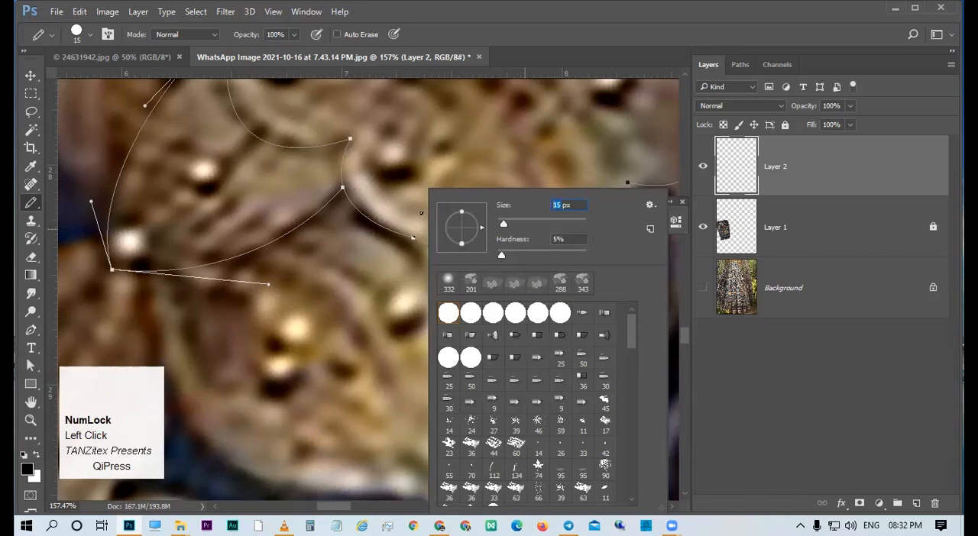
type("3")
key("BackSpace")
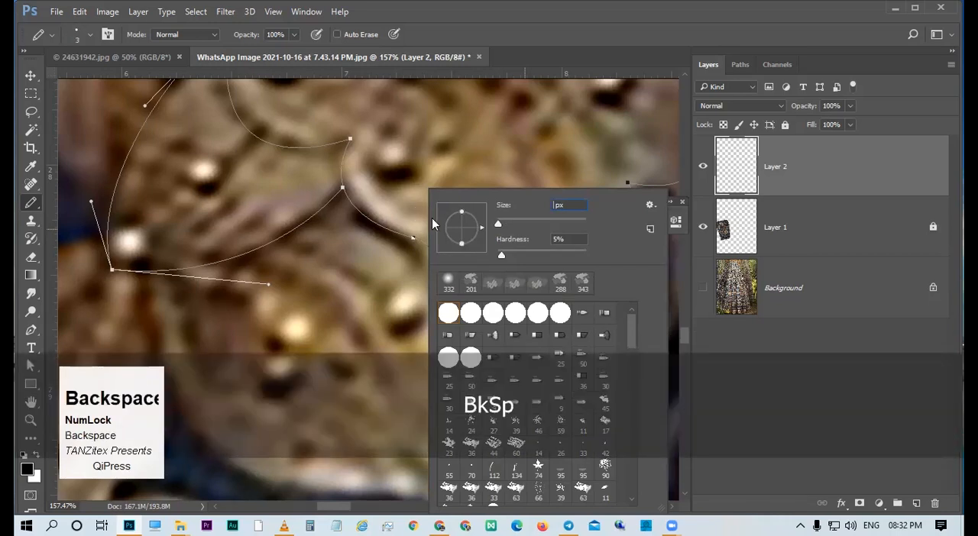
type("4")
Stroke the flower and pointed-petal paths with the 4 px pencil on a new layer and dismiss the paths.
left_click(770, 200)
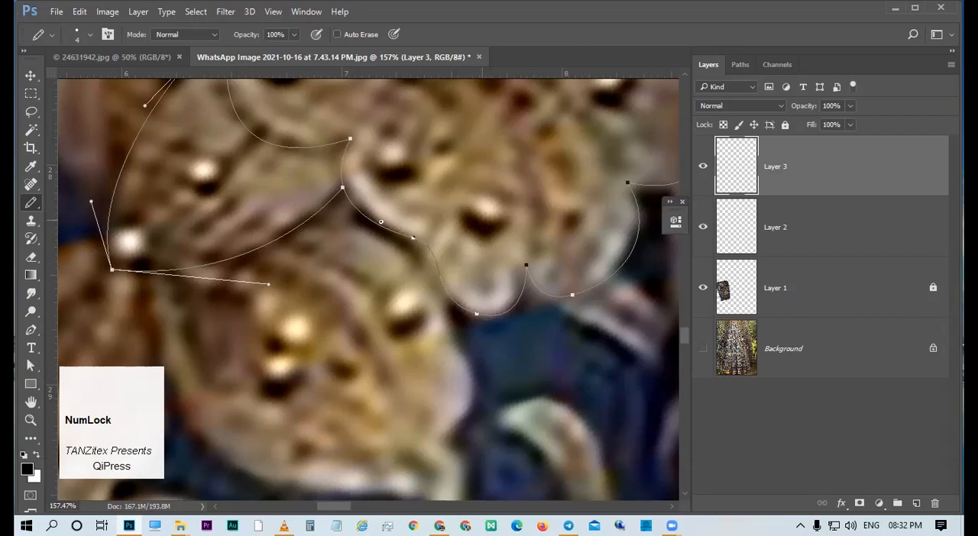
key("a")
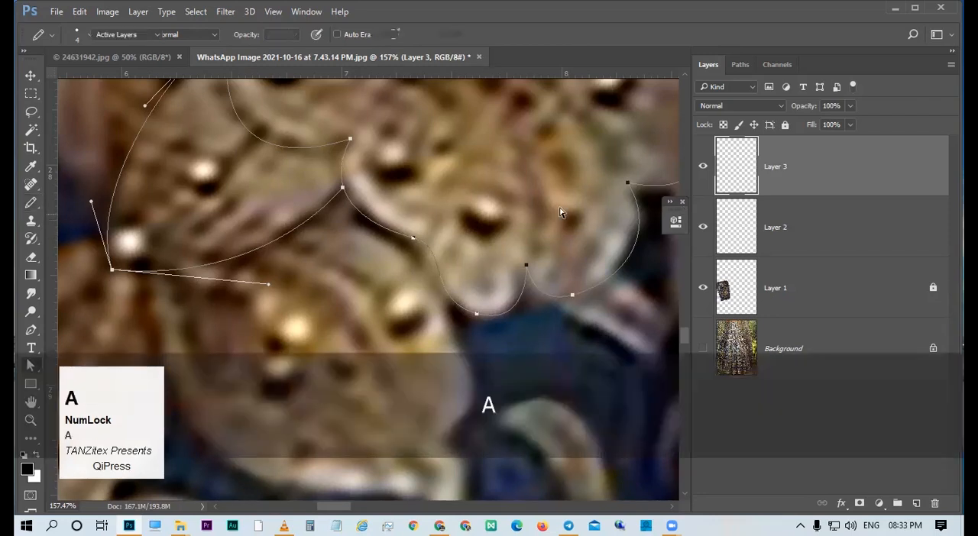
right_click(365, 217)
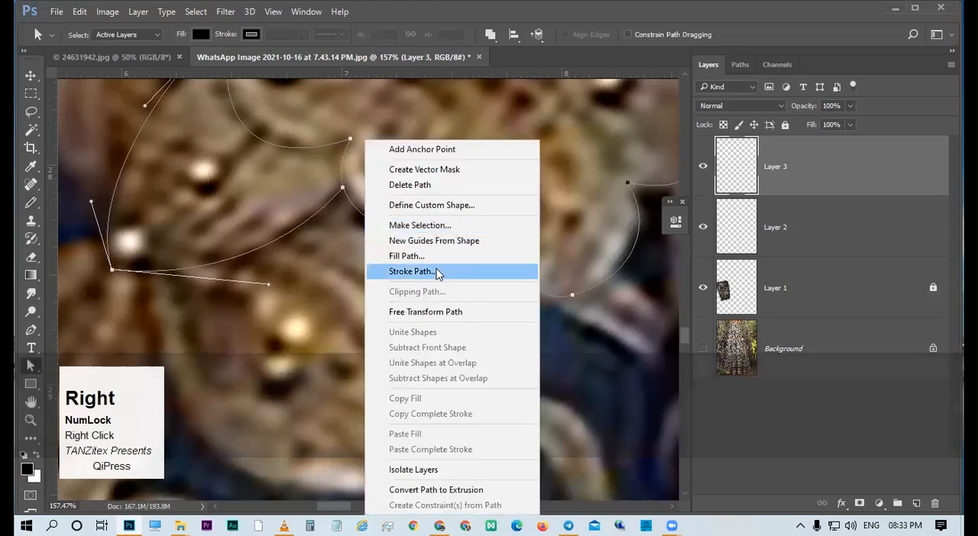
left_click(815, 174)
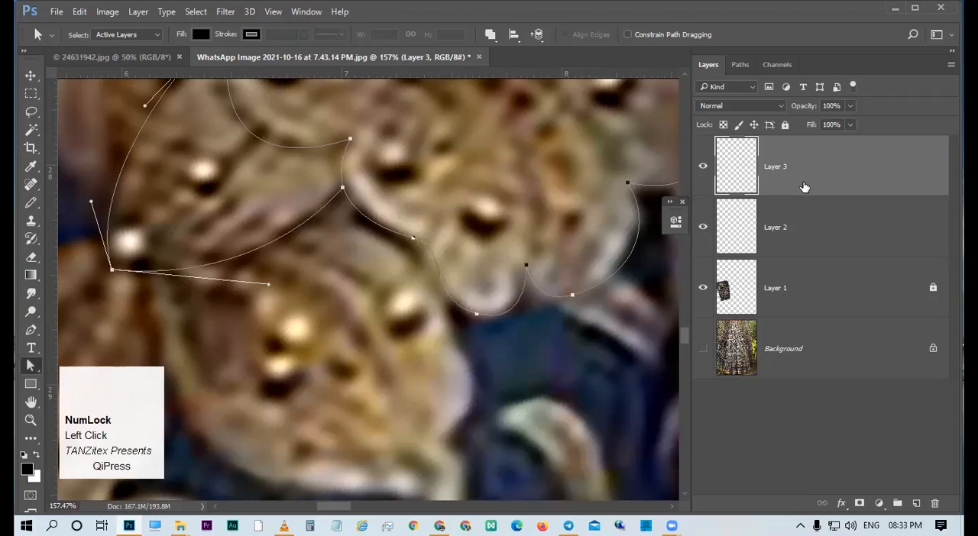
key("F2")
left_click(451, 254, "ctrl")
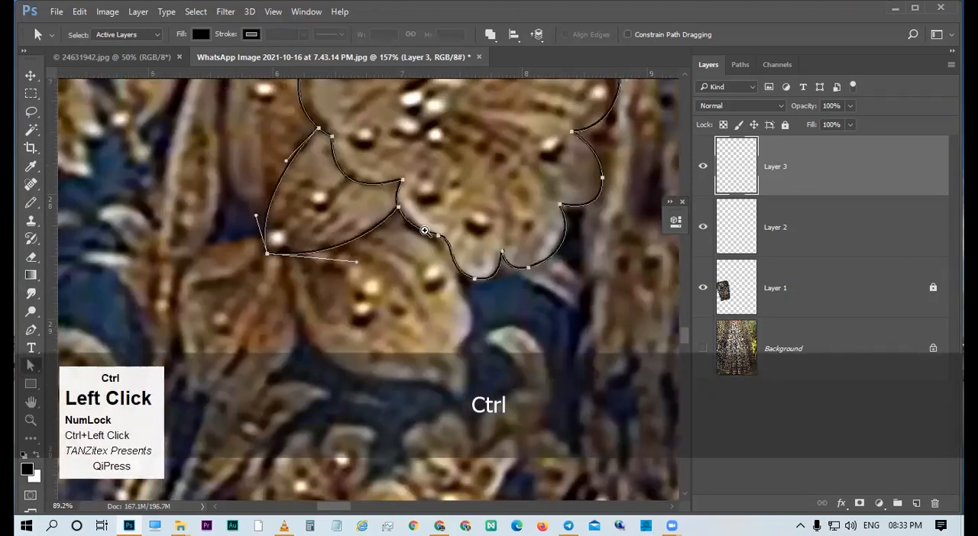
left_click_drag(450, 254, 434, 248)
left_click_drag(511, 285, 435, 222)
key("p")
key("Return")
Temporarily hide the Layer 1 photo to check the stroked outline, and inspect the flower within the whole skirt section.
left_click(475, 261, "ctrl")
left_click(703, 288)
left_click(504, 253, "ctrl")
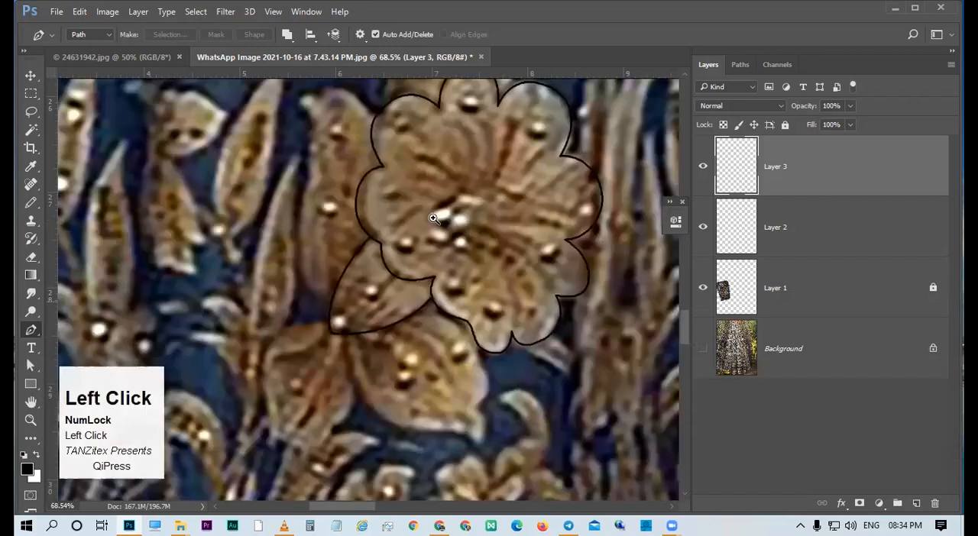
left_click_drag(441, 215, 456, 215)
left_click_drag(467, 177, 386, 270)
left_click(407, 285, "ctrl")
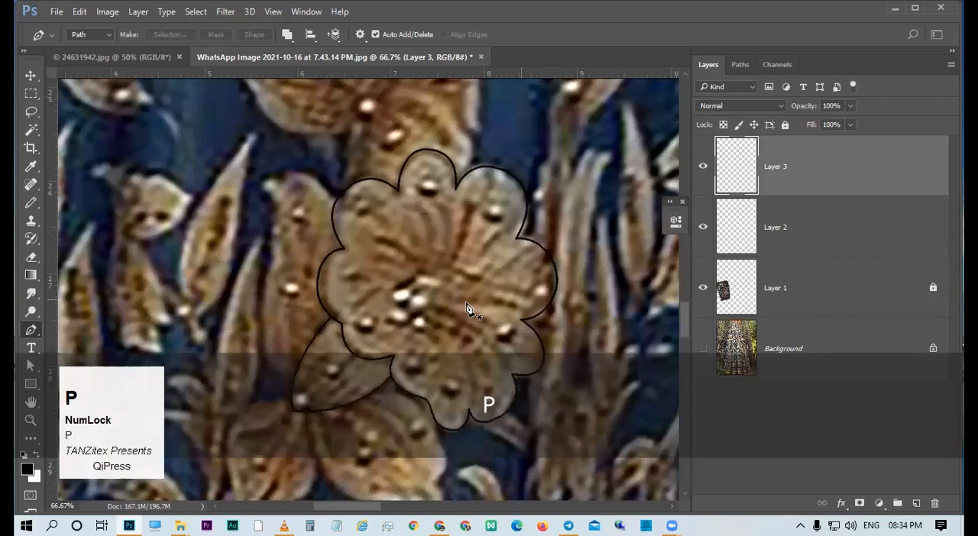
left_click_drag(454, 275, 474, 301)
left_click_drag(474, 301, 457, 209)
left_click_drag(463, 267, 388, 244)
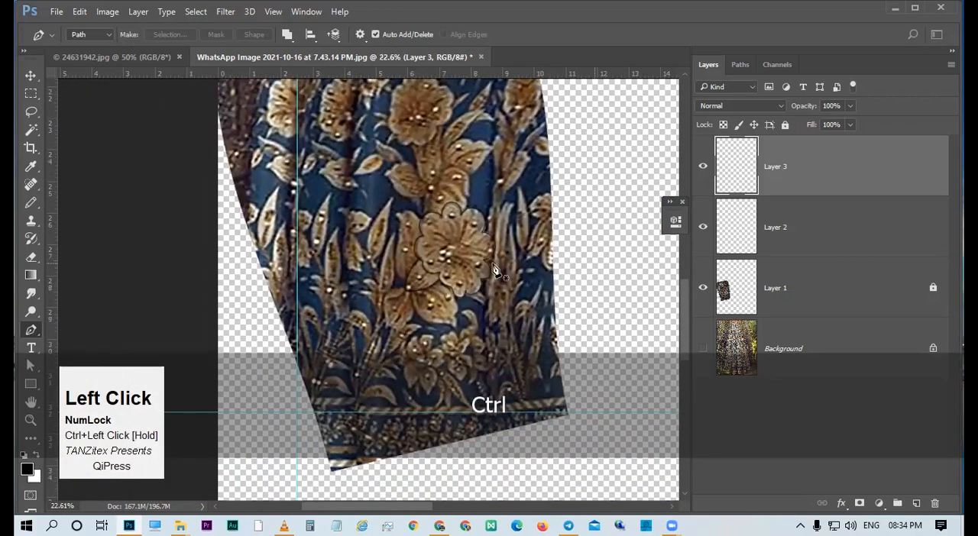
left_click_drag(439, 264, 510, 315)
left_click_drag(416, 306, 413, 394)
left_click_drag(442, 325, 455, 322)
Begin a Pen path from the upper-left petal's lower notch through the flower centre to its upper notch.
key("p")
left_click_drag(439, 275, 441, 276)
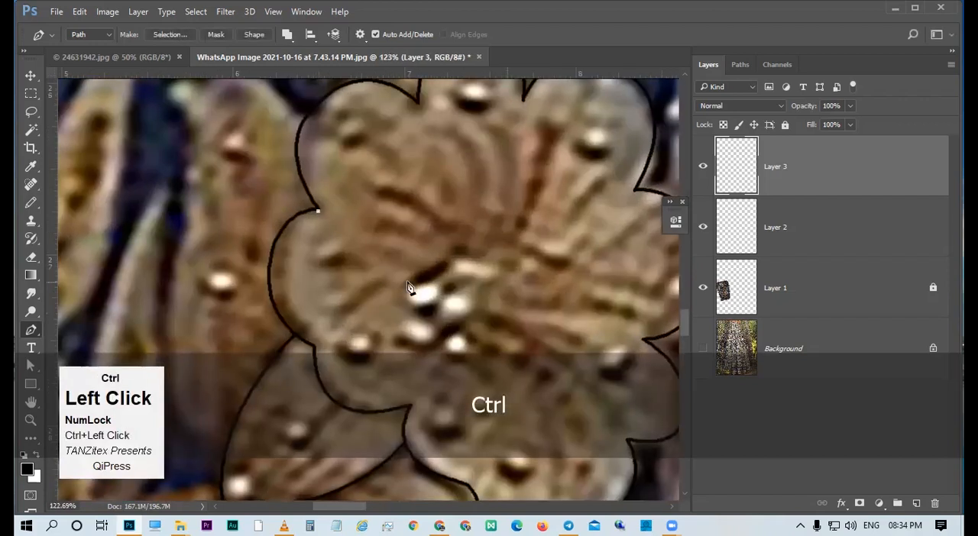
left_click_drag(490, 304, 489, 298)
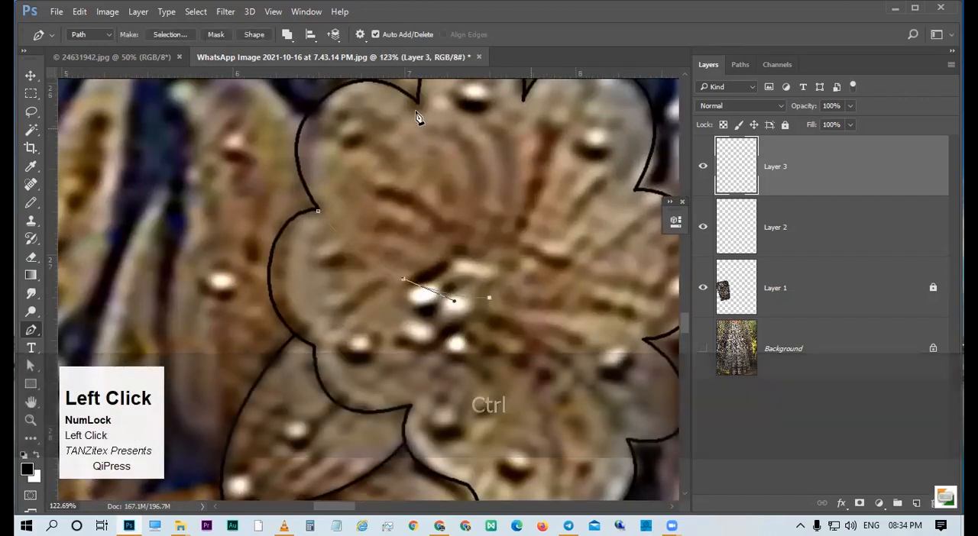
left_click_drag(398, 74, 305, 219)
left_click_drag(430, 425, 413, 241)
key("ctrl")
left_click_drag(517, 379, 455, 276)
left_click_drag(437, 354, 411, 244)
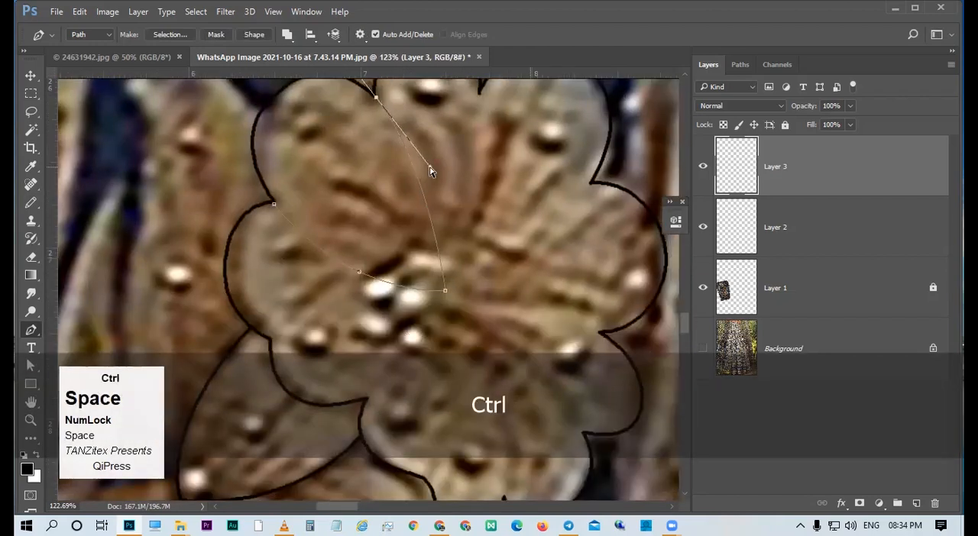
Adjust the path's anchors and handles so both curves follow the upper-left petal's inner edges.
left_click_drag(448, 176, 453, 178)
left_click_drag(466, 233, 432, 180)
left_click(481, 269)
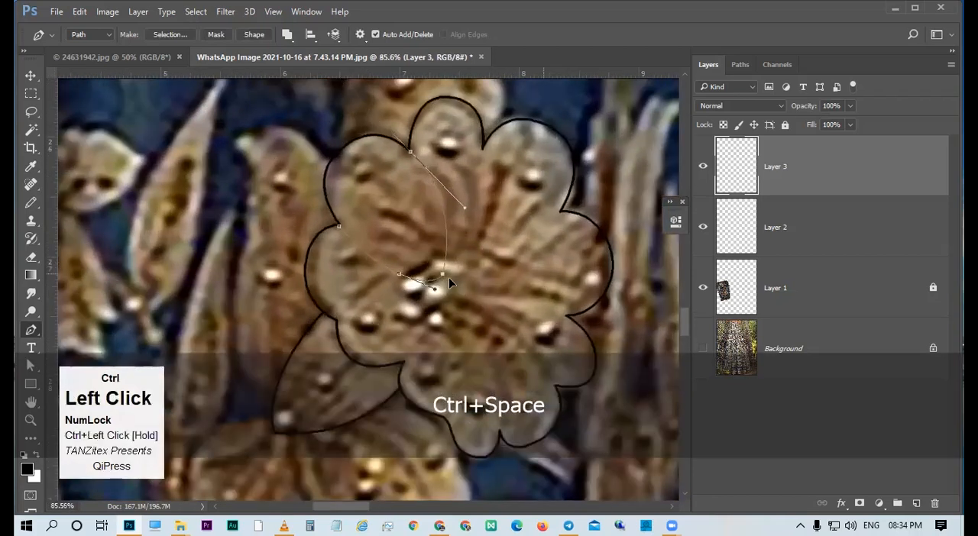
left_click_drag(448, 277, 447, 277)
left_click_drag(463, 207, 454, 201)
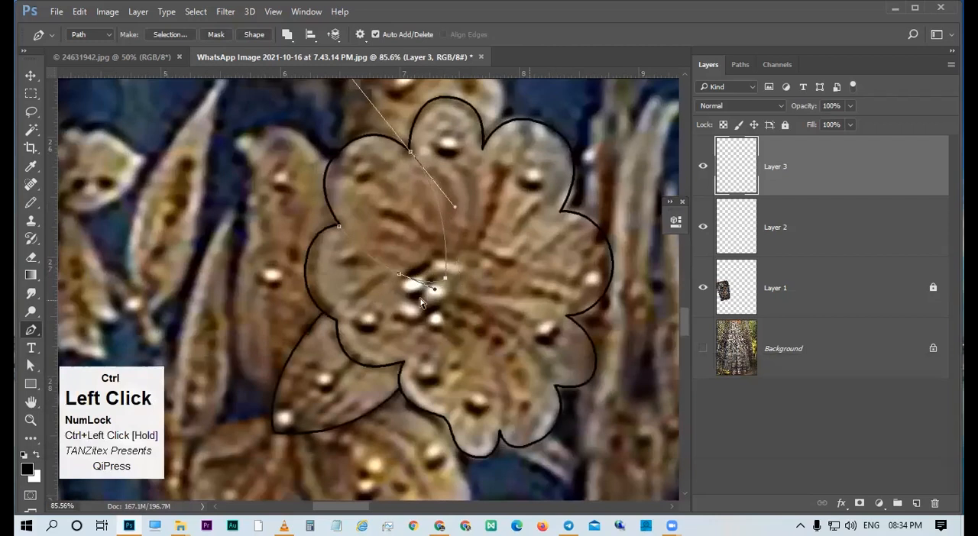
left_click_drag(397, 272, 384, 264)
left_click_drag(442, 277, 386, 263)
key("ctrl+space")
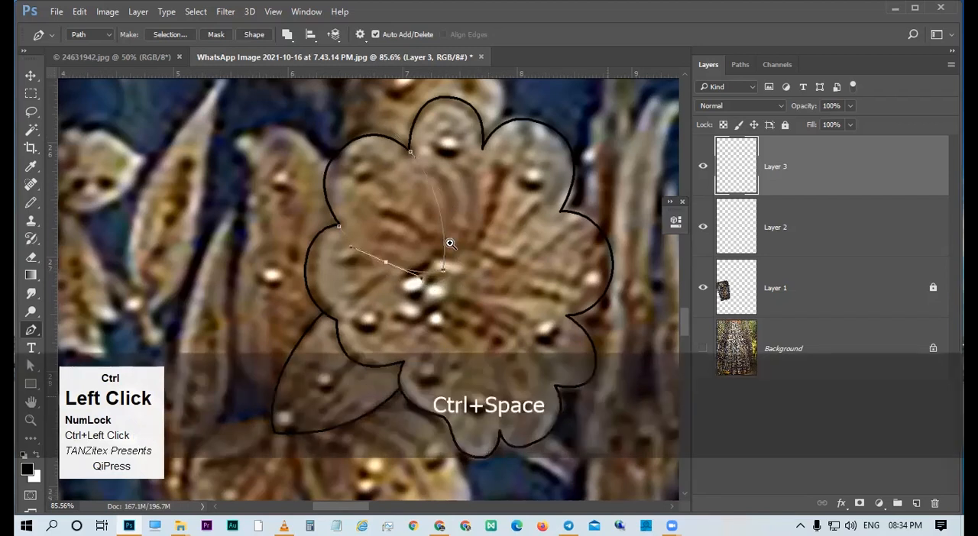
left_click_drag(471, 264, 450, 243)
left_click_drag(434, 191, 439, 194)
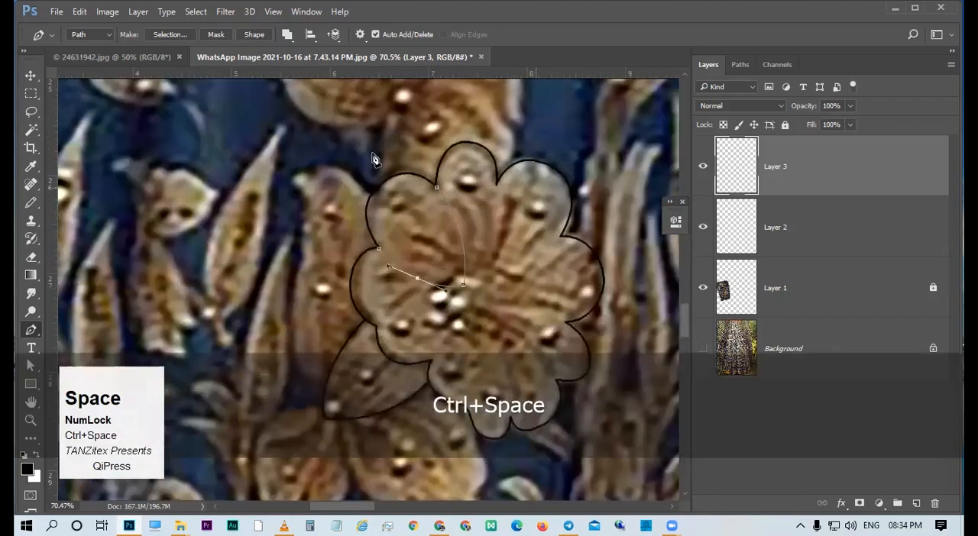
Close the path loosely around the upper-left petal's outer edge and convert it to a selection.
left_click(436, 187)
key("ctrl+alt+z")
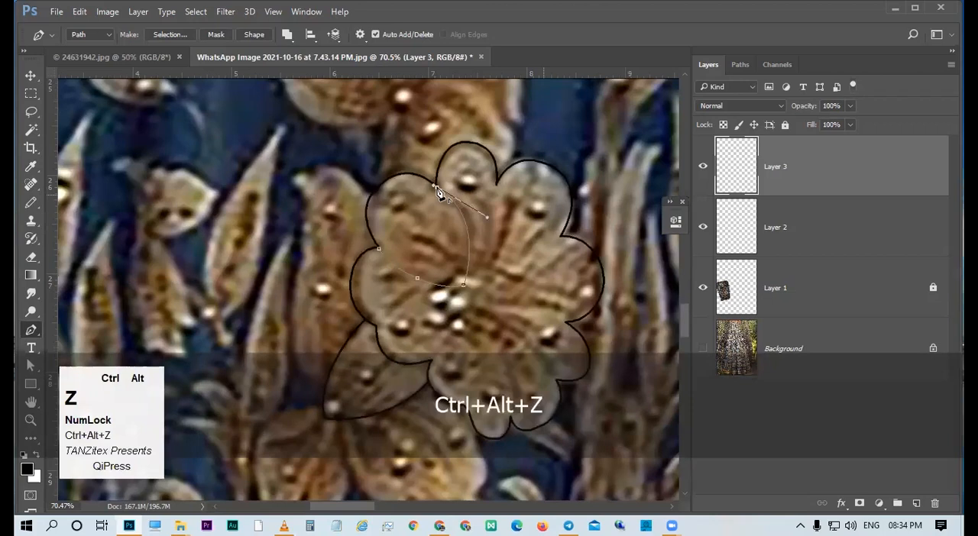
left_click(437, 189, "alt")
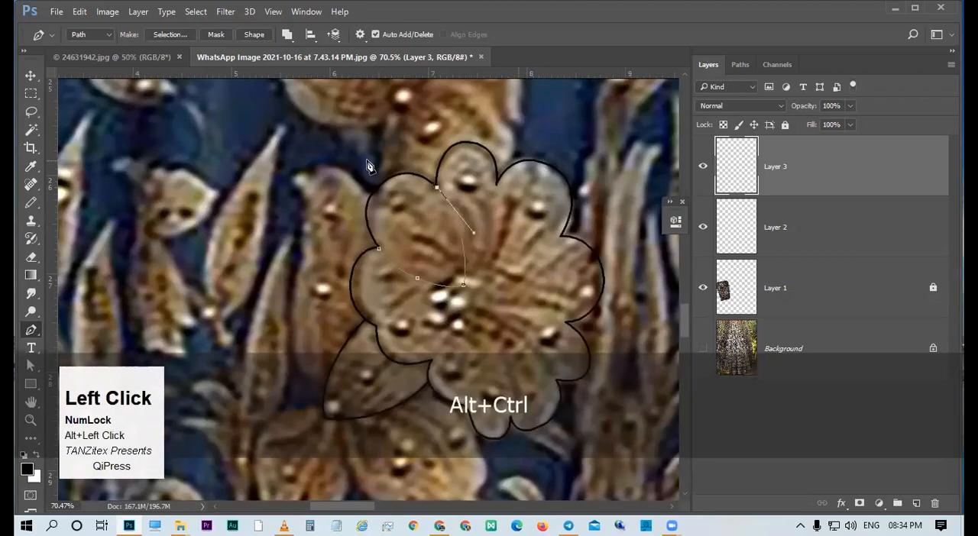
left_click(433, 250, "ctrl+alt")
key("ctrl+Return")
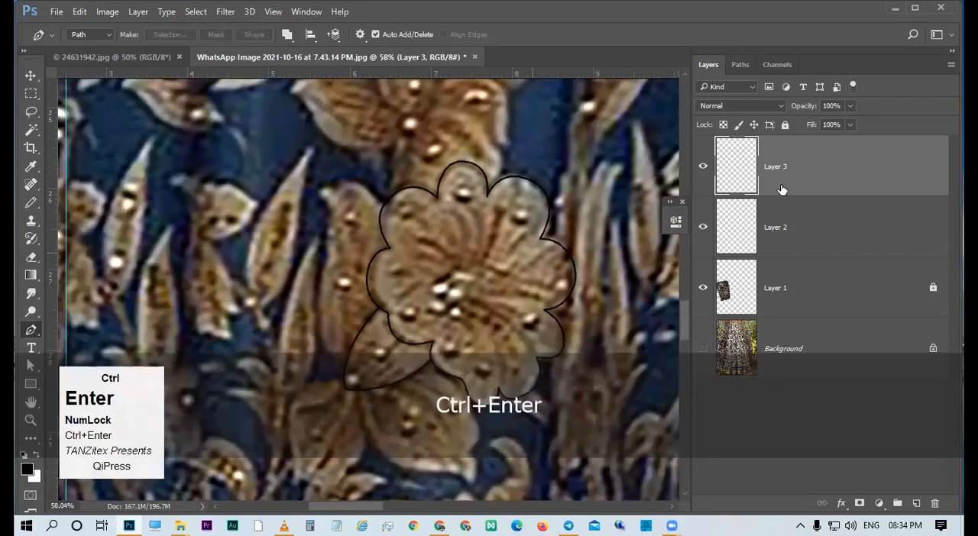
With Layer 3 active and Contiguous enabled, trim the selection to the upper-left petal's outline using the Magic Wand.
left_click(782, 190)
key("w")
left_click(415, 211, "alt")
key("ctrl+alt+z")
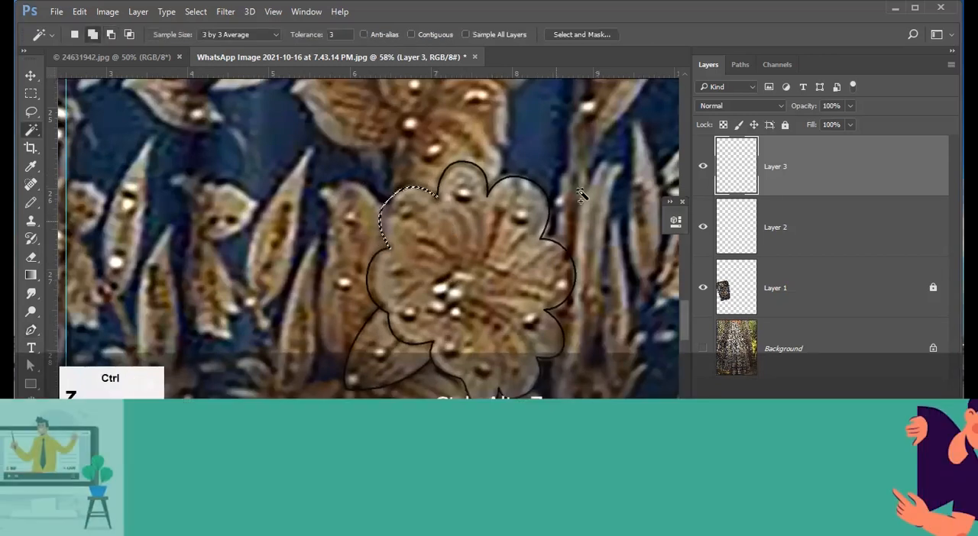
left_click(801, 181)
left_click(436, 34)
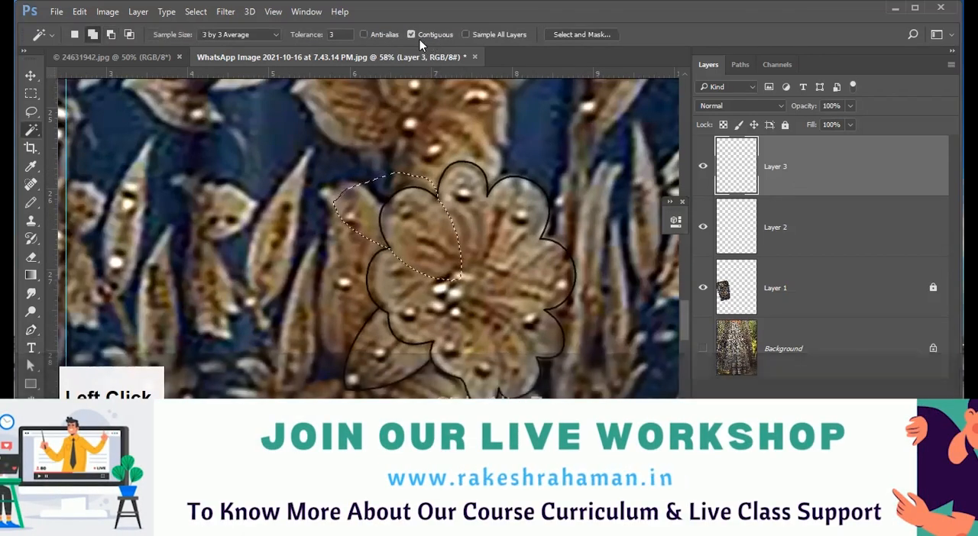
left_click_drag(441, 217, 473, 295)
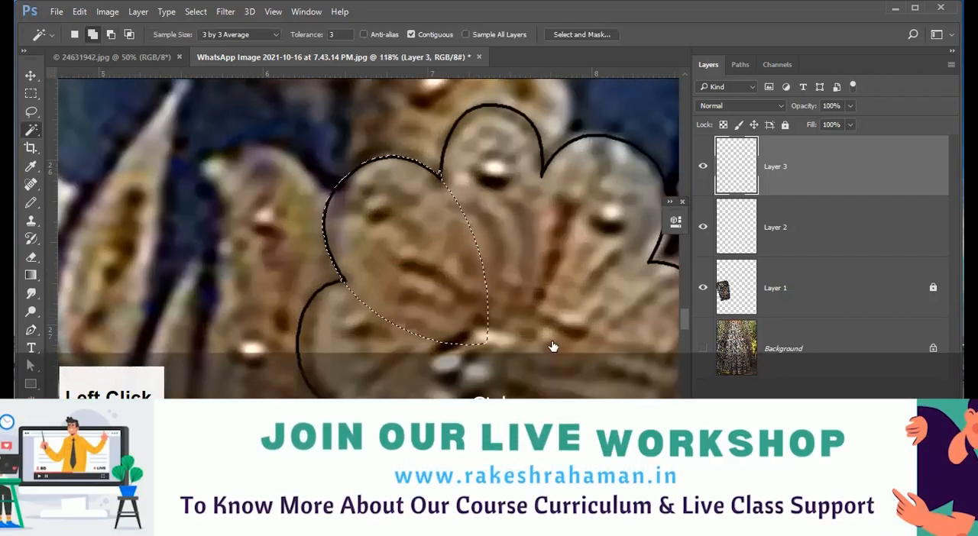
Fill the petal selection with white on a new layer, deselect it and lower the layer's opacity to 44%.
key("ctrl+alt+shift+n")
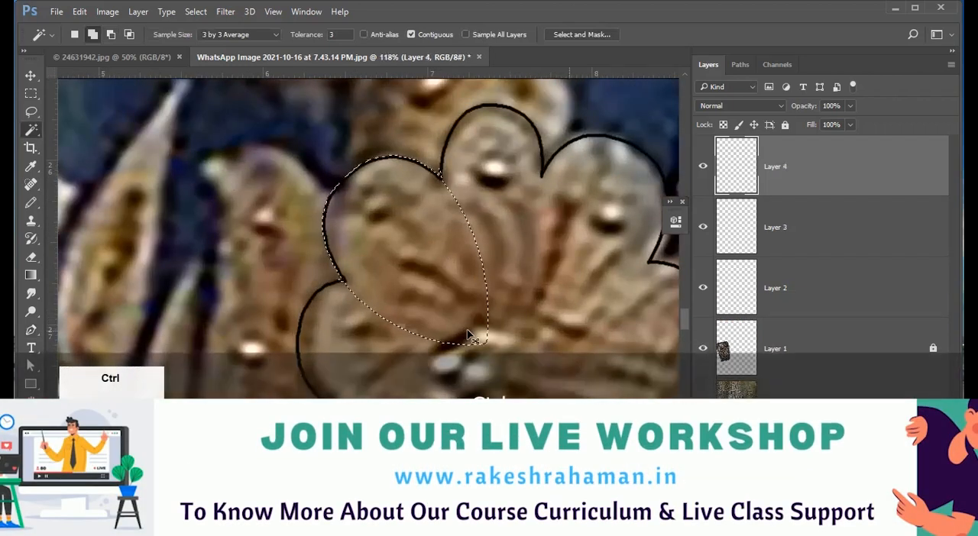
key("ctrl+BackSpace")
key("ctrl+d")
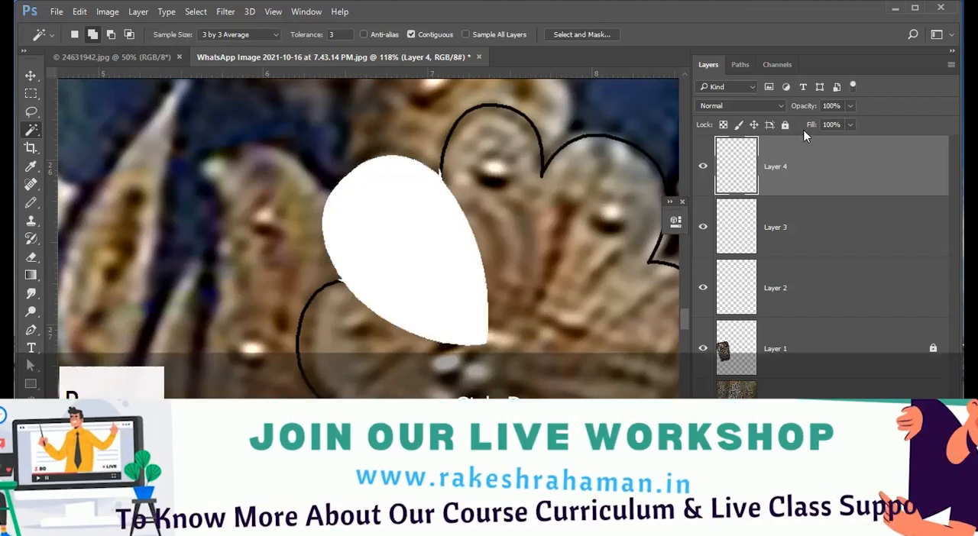
left_click_drag(806, 106, 773, 109)
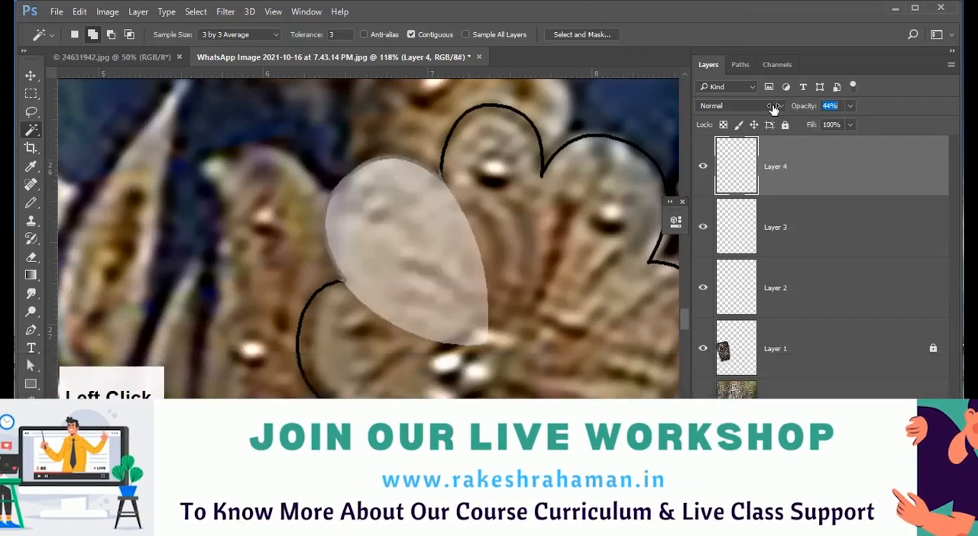
On Layer 3, trace a Pen path around the flower's top petal down to the centre and convert it to a selection.
left_click_drag(480, 240, 442, 257)
key("p")
left_click_drag(472, 227, 451, 225)
left_click(804, 226)
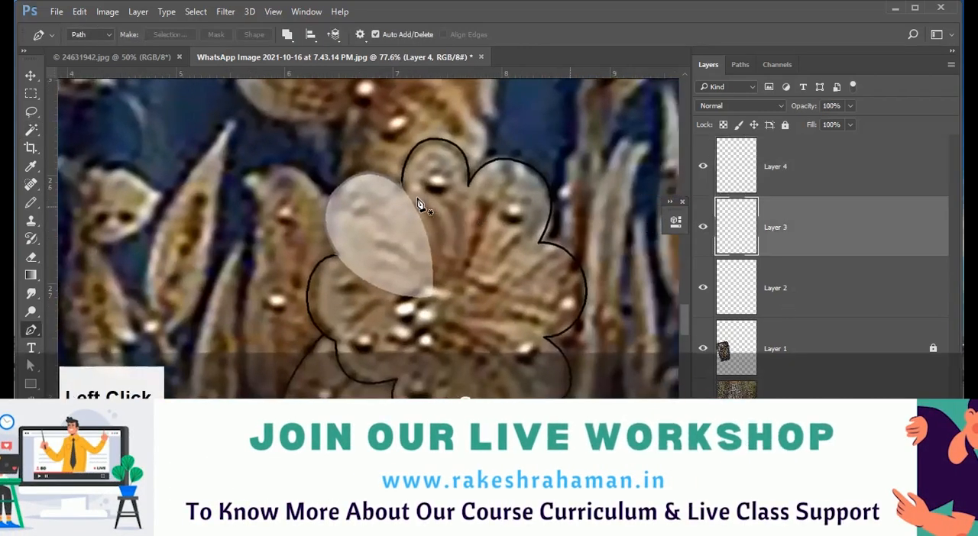
left_click(401, 188)
left_click_drag(424, 117, 459, 103)
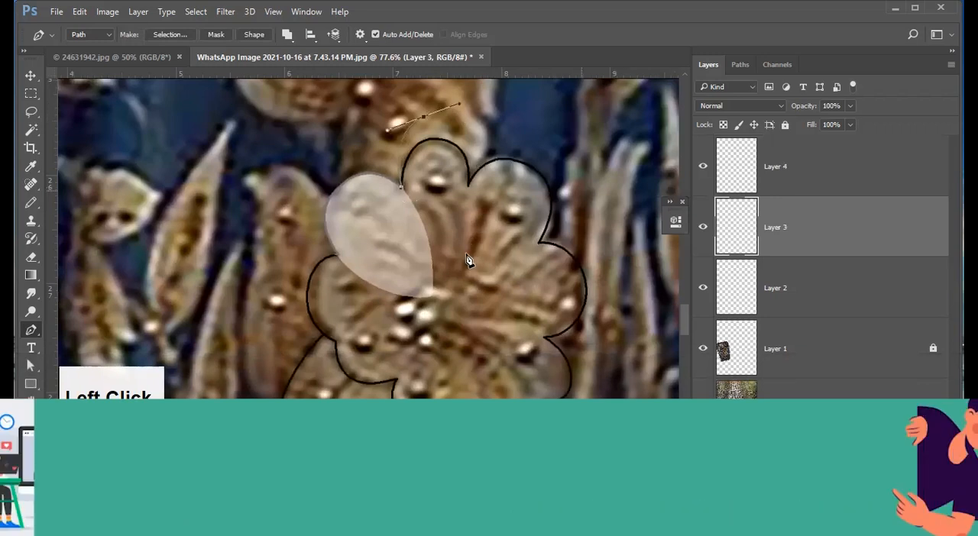
left_click_drag(432, 298, 389, 341)
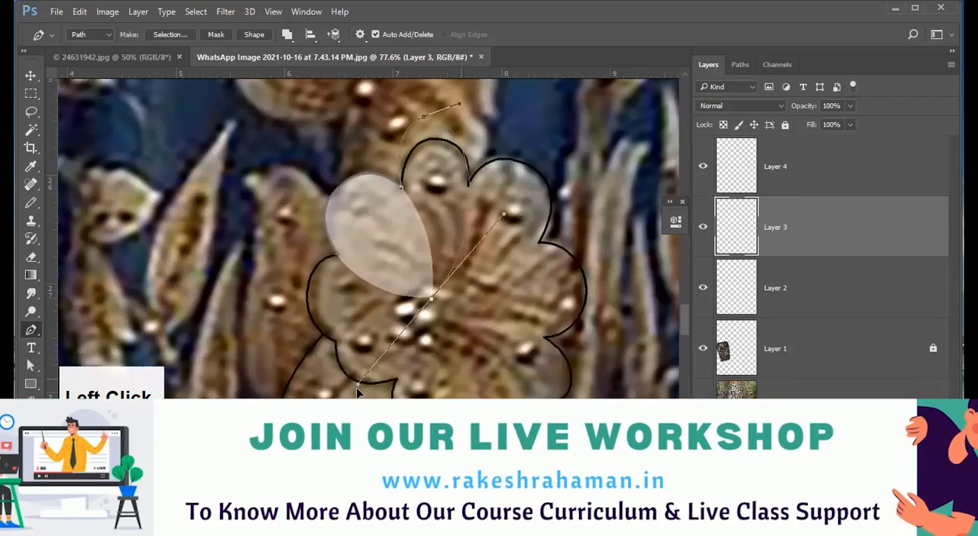
left_click(432, 299, "alt")
left_click(401, 188)
key("ctrl+Return")
Trim the selection to the top petal's outline and subtract the overlap with the white petal on Layer 4.
key("w")
left_click(429, 127, "alt")
left_click(799, 183)
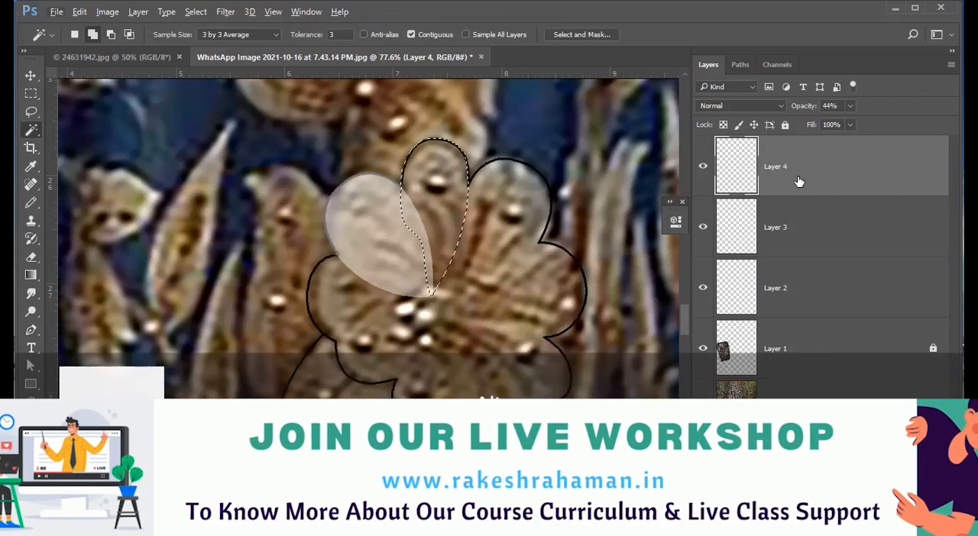
left_click(405, 242, "alt")
left_click_drag(420, 245, 467, 257, "ctrl")
Fill the top petal's selection on Layer 4 with a sampled beige and deselect it.
key("i")
left_click(232, 306)
key("alt+BackSpace")
key("ctrl+d")
Trace a Pen path around the upper-right petal down to the flower centre and convert it to a selection.
mouse_move(387, 252)
left_mouse_down("ctrl")
mouse_move(252, 252)
mouse_move(464, 249)
left_mouse_up("ctrl")
key("p")
left_click(490, 195)
left_click_drag(527, 187, 551, 187, "ctrl")
left_click_drag(359, 251, 356, 284)
key("ctrl+Return")
Subtract the top petal's overlap and the area outside the outline from the upper-right petal's selection.
key("w")
left_click(383, 159, "alt")
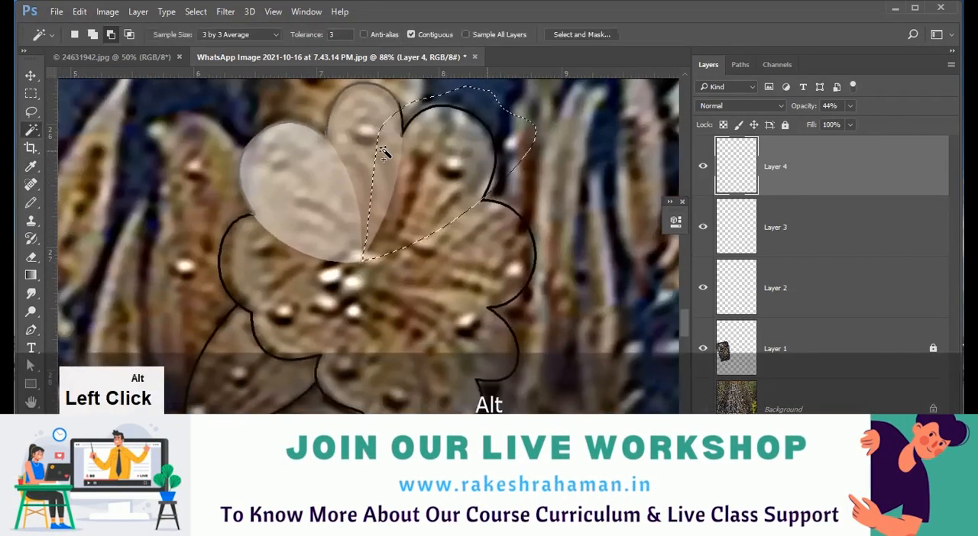
left_click(799, 227)
left_click(799, 166)
Fill the upper-right petal on Layer 4 with a grey-brown, deselect it and set the layer's opacity to 50%.
key("i")
left_click(28, 457)
left_click(792, 217)
key("alt+BackSpace")
key("ctrl+d")
key("0")
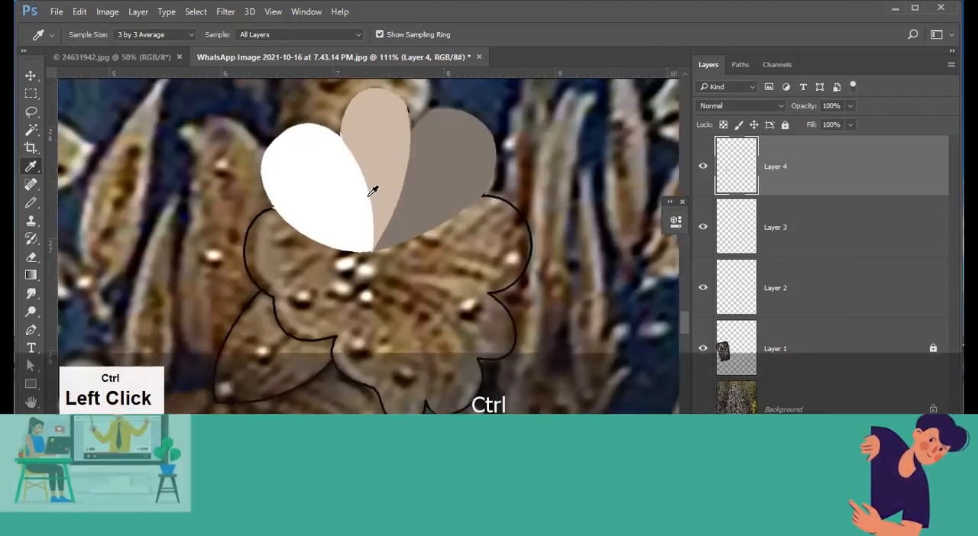
key("5")
Trace the flower's right petal with a Pen path, convert it to a selection and subtract the area outside the outline.
key("p")
left_click(550, 284)
key("ctrl+Return")
key("w")
left_click(799, 227)
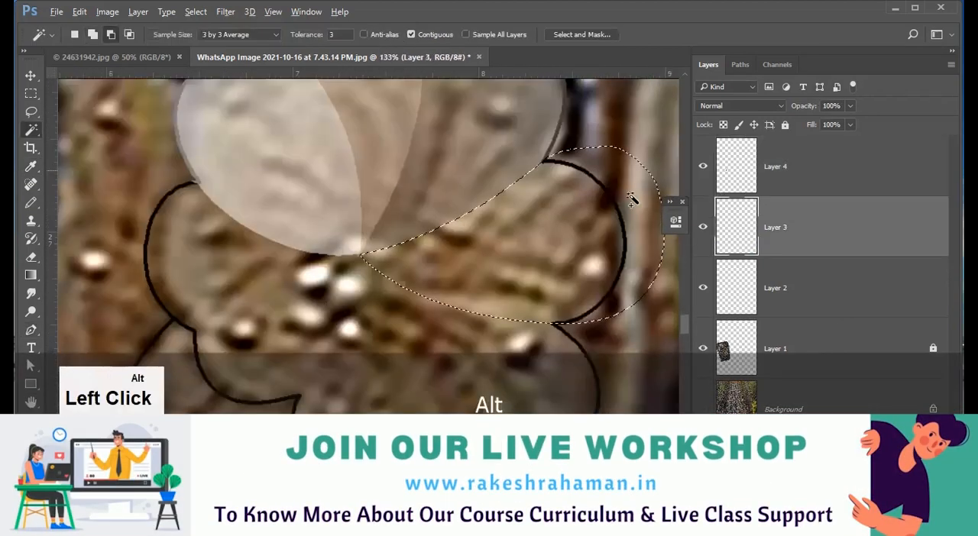
left_click(634, 196, "alt")
Fill the right petal's selection on Layer 4 with a sampled brown and deselect it.
left_click(799, 165)
key("i")
key("ctrl+d")
Trace a Pen path from the flower centre around the small lower-right petal and convert it to a selection.
key("w")
left_click(799, 227)
key("p")
left_click(527, 275)
left_click_drag(477, 230, 445, 157)
left_click_drag(389, 136, 380, 99)
left_click_drag(476, 149, 507, 139)
key("ctrl+Return")
Trim the selection to the lower-right petal's outline and fill it on Layer 4 with a sampled dark blue-grey.
key("w")
left_click(555, 166, "alt")
left_click(799, 165)
key("i")
key("alt+BackSpace")
Trace the flower's left petal with a Pen path, convert it to a selection and trim it to the outline.
key("p")
left_click_drag(356, 264, 261, 263)
key("ctrl+Return")
left_click(799, 227)
Fill the left petal's selection on Layer 2 with an olive brown and deselect it.
left_click(799, 288)
key("alt+BackSpace")
key("ctrl+d")
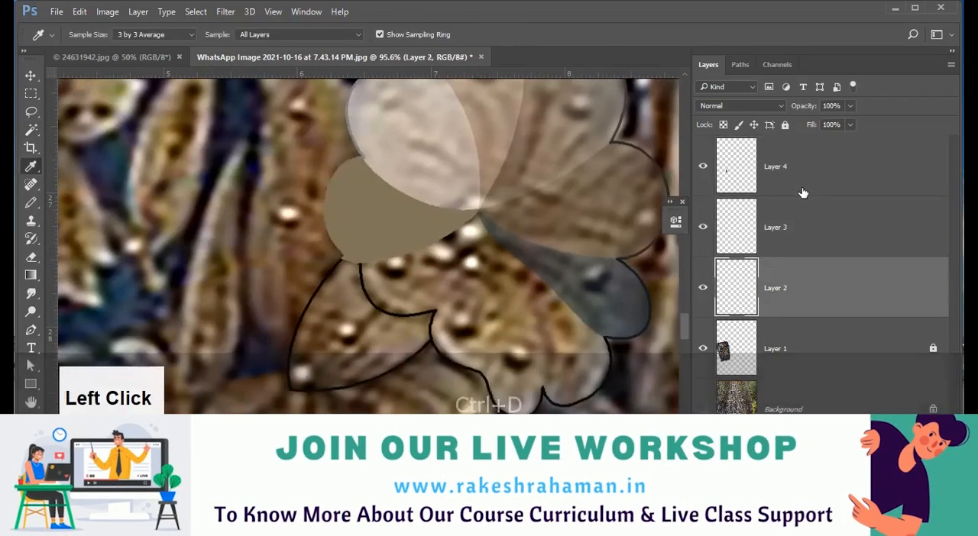
Trace a Pen path around the lower-left petal beneath the filled left petal and convert it to a selection.
left_click(800, 166)
key("p")
left_click_drag(466, 150, 456, 84)
left_click_drag(426, 167, 392, 175)
left_click_drag(367, 180, 351, 184)
left_click_drag(338, 269, 349, 297)
left_click(425, 250)
key("ctrl+Return")
key("w")
Undo the lower-left petal's path and the Layer 2 fill, back to the left petal's selection.
key("ctrl+alt+z")
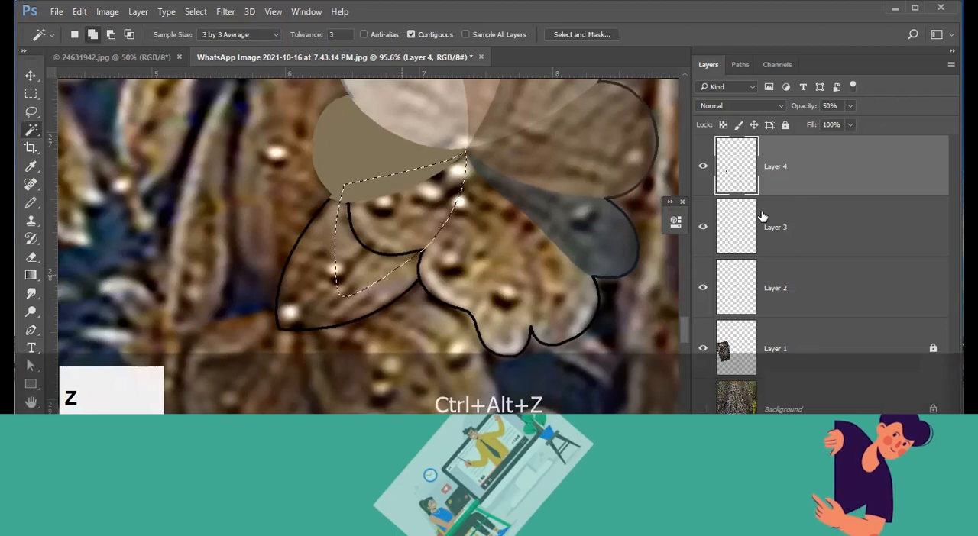
key("ctrl+alt+z")
key("ctrl+alt+z")
key("ctrl+alt+z")
key("ctrl+alt+z")
key("ctrl+alt+z")
key("ctrl+alt+z")
key("ctrl+alt+z")
Fill the left petal's selection on Layer 4, rename that layer Patch and deselect.
left_click(818, 185)
key("alt+BackSpace")
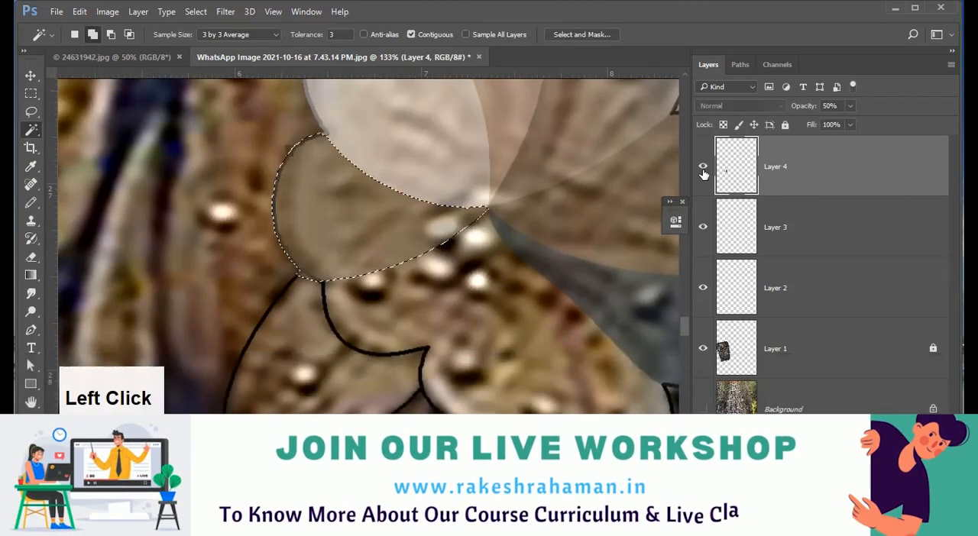
double_click(776, 166)
type("Patch")
key("ctrl+d")
Trace a Pen path around the lower-left petal, convert it to a selection and trim it to the petal's outline.
key("p")
left_click_drag(476, 179, 475, 111)
left_click(418, 318)
key("ctrl+Return")
key("w")
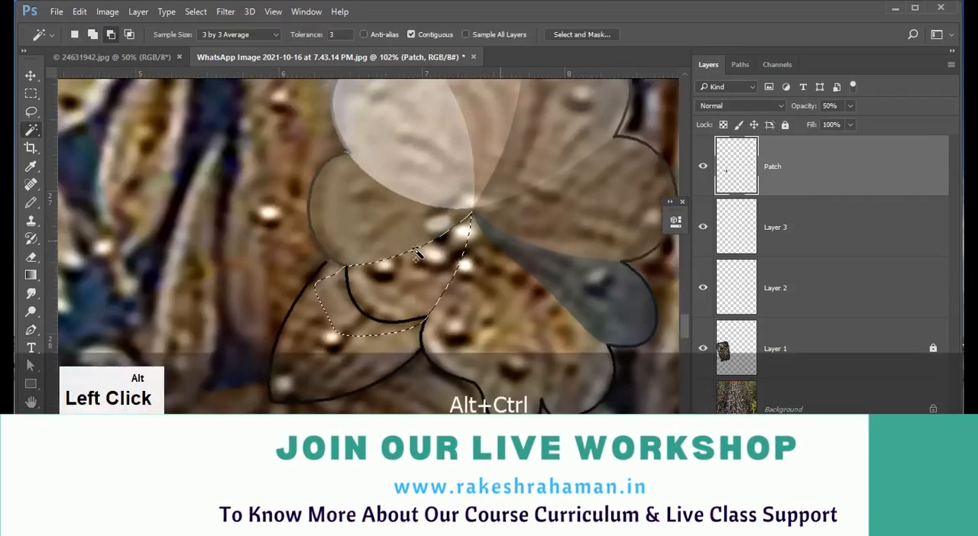
left_click(799, 227)
Fill the lower-left petal's selection on the Patch layer with a dark grey and deselect it.
key("i")
key("alt+BackSpace")
key("ctrl+d")
Trace a Pen path from the bottom petal's notch to the flower centre and convert the petal's left half to a selection.
left_click(791, 179)
key("d")
left_click(790, 238)
key("p")
left_click(516, 352)
left_click_drag(485, 239, 439, 192)
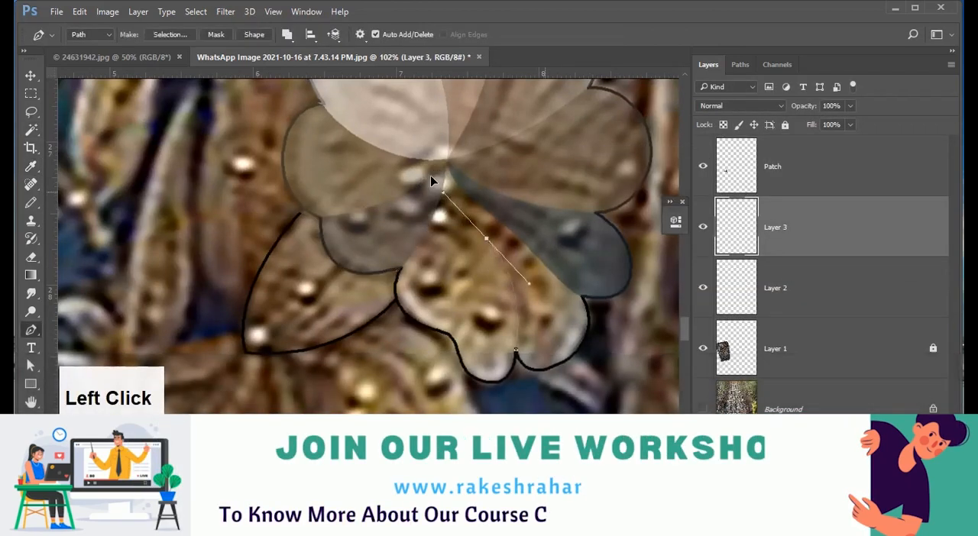
left_click(446, 169)
scroll(446, 214, "up", 3)
left_click_drag(545, 410, 550, 395)
key("ctrl+Return")
key("w")
Fill the left half of the bottom petal on the Patch layer with a pinkish beige.
left_click(790, 176)
key("i")
key("alt+BackSpace")
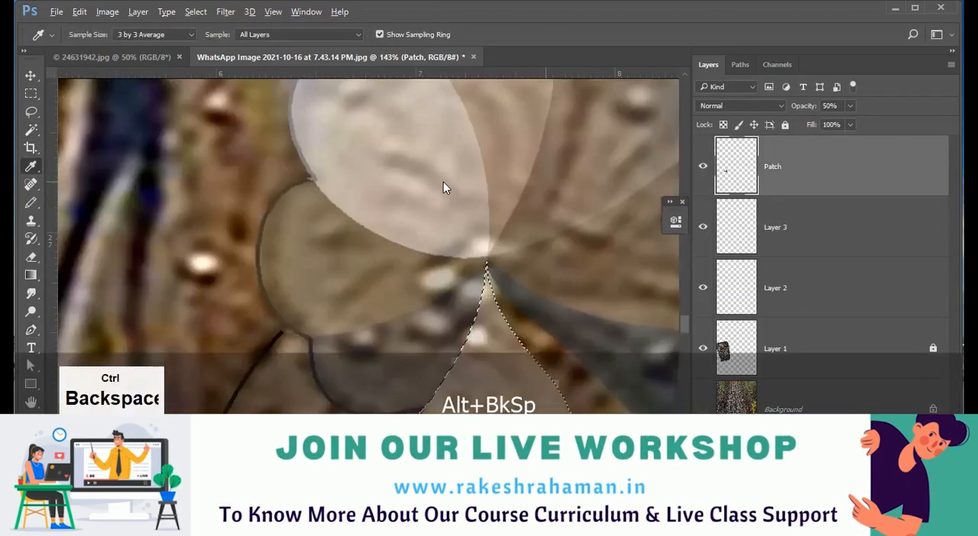
Lasso the remaining right half of the bottom petal, trim it to the outline, fill it with tan and deselect.
key("l")
left_click_drag(475, 364, 415, 193)
key("w")
scroll(319, 133, "down", 5)
key("i")
key("alt+BackSpace")
key("ctrl+d")
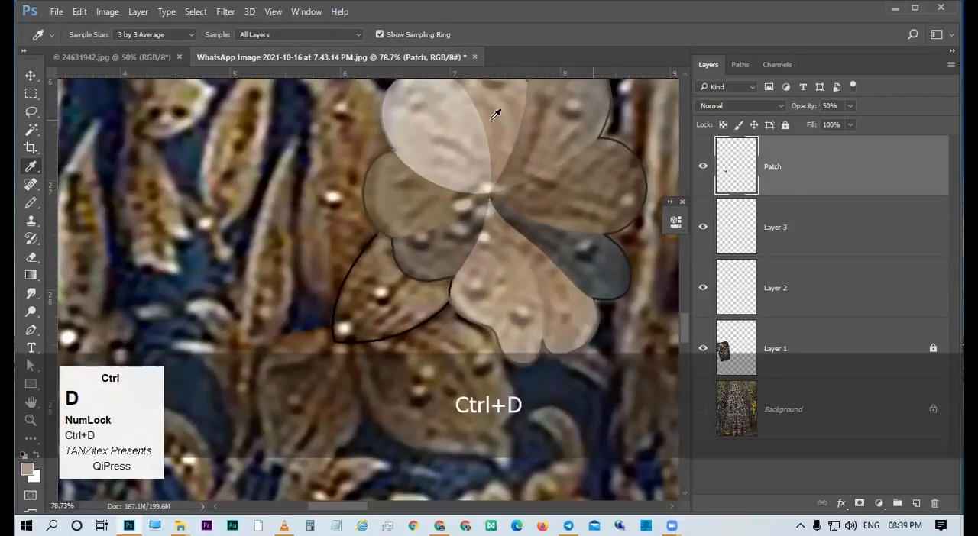
Clear the petal outlines' area from the Patch layer at 100% opacity, and return the layer's opacity to 50%.
scroll(498, 215, "down", 4)
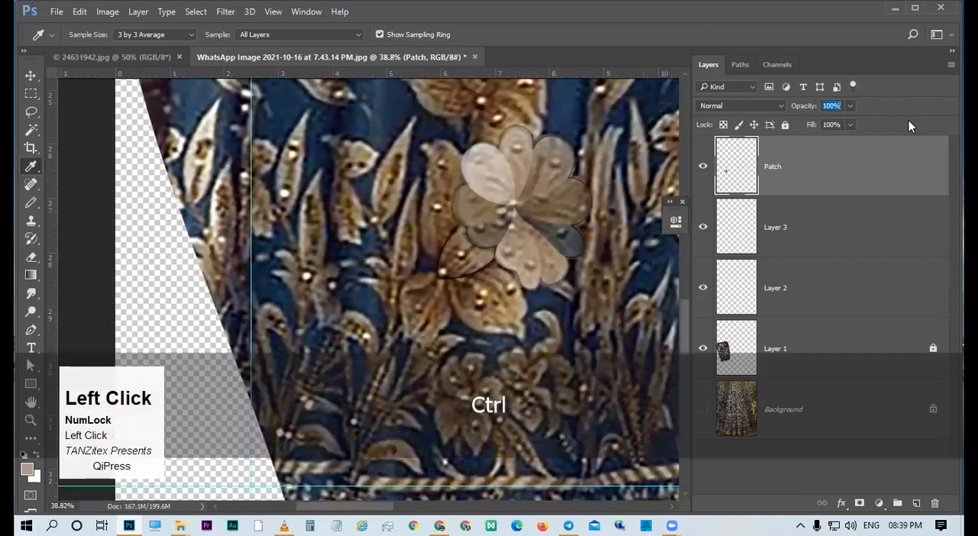
left_click(524, 212, "ctrl")
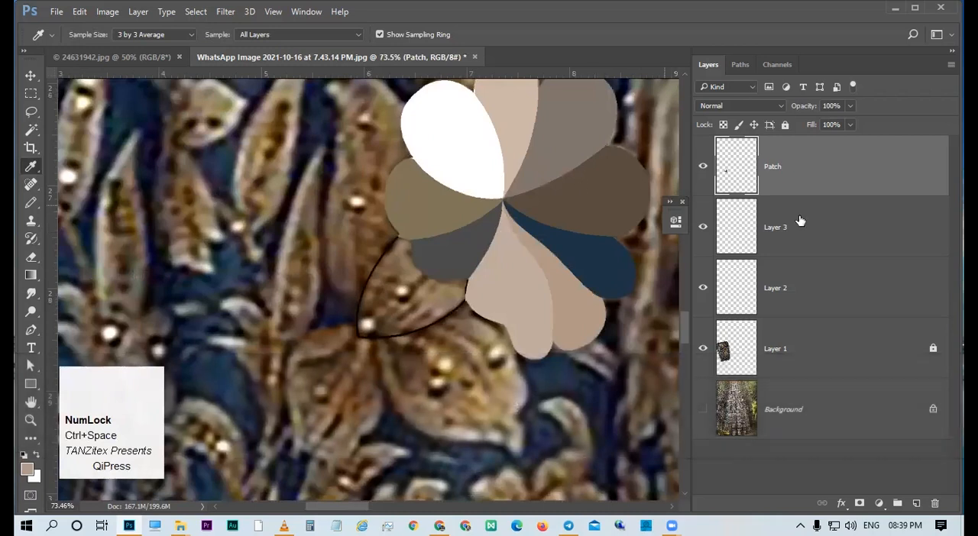
key("ctrl")
left_click(763, 218, "ctrl")
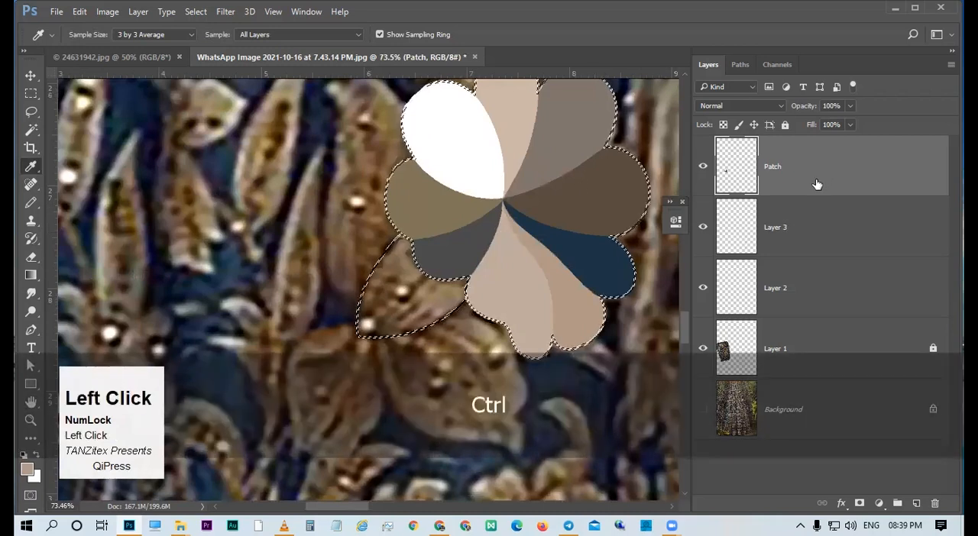
key("Delete")
key("ctrl+d")
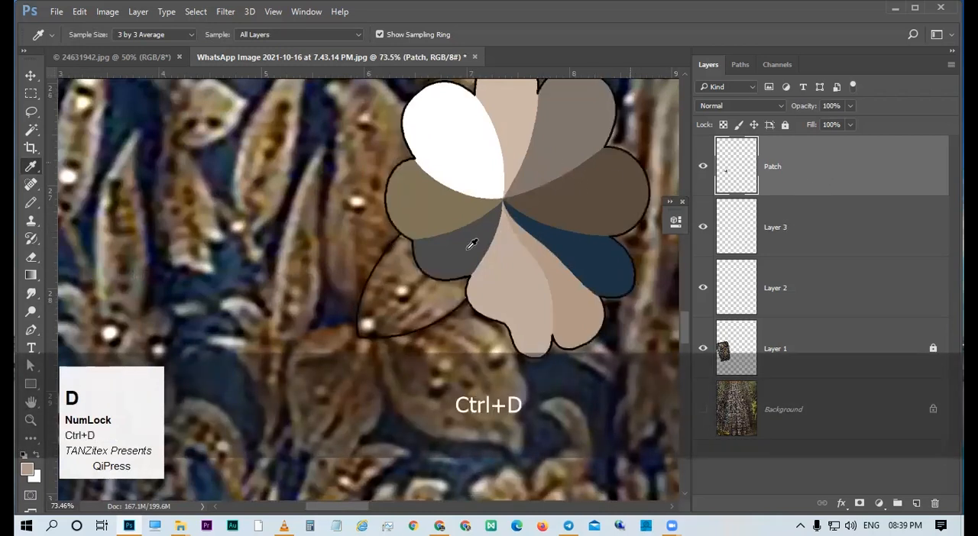
key("5")
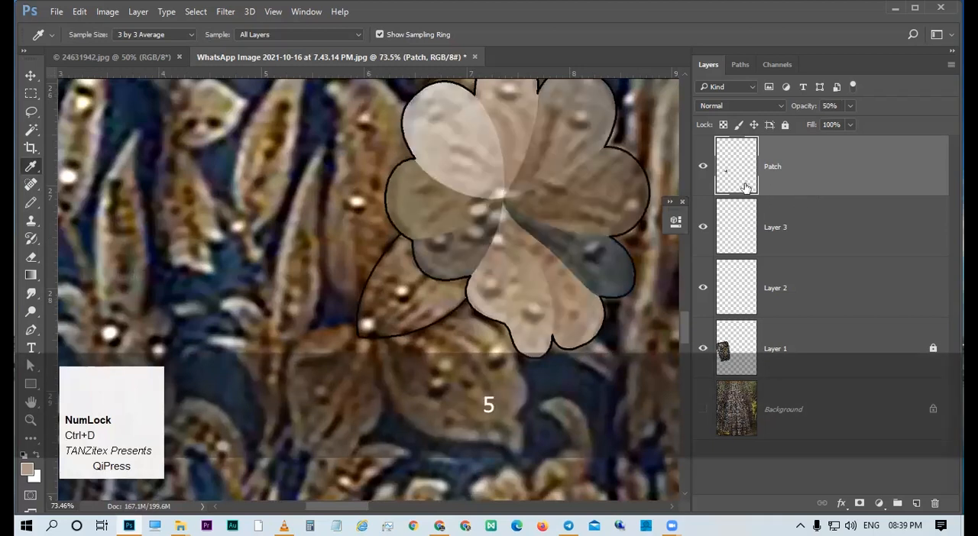
Lasso the small area where the left petal meets the leaf outline and delete the patch colour inside it.
left_click_drag(459, 286, 473, 300)
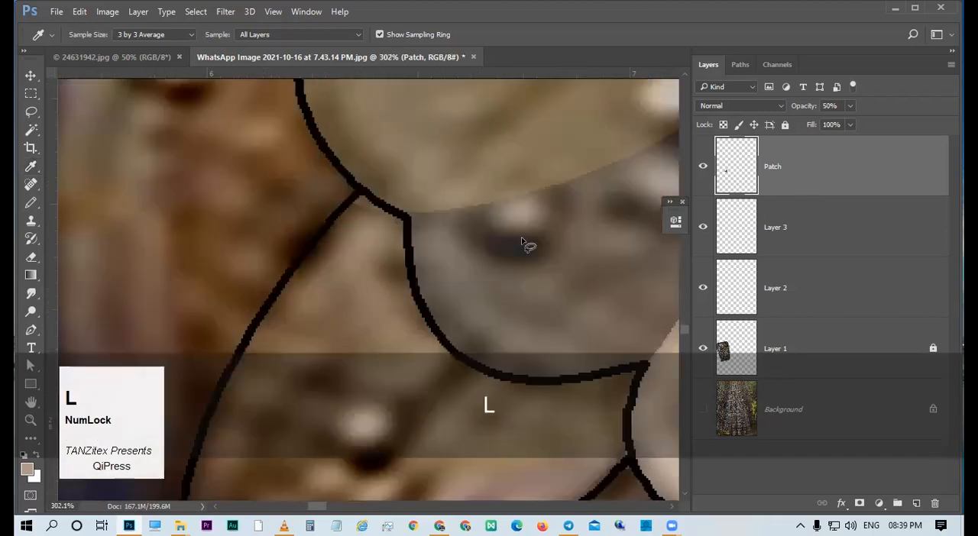
key("l")
mouse_move(390, 222)
left_mouse_down()
mouse_move(360, 226)
mouse_move(345, 200)
mouse_move(410, 230)
left_mouse_up()
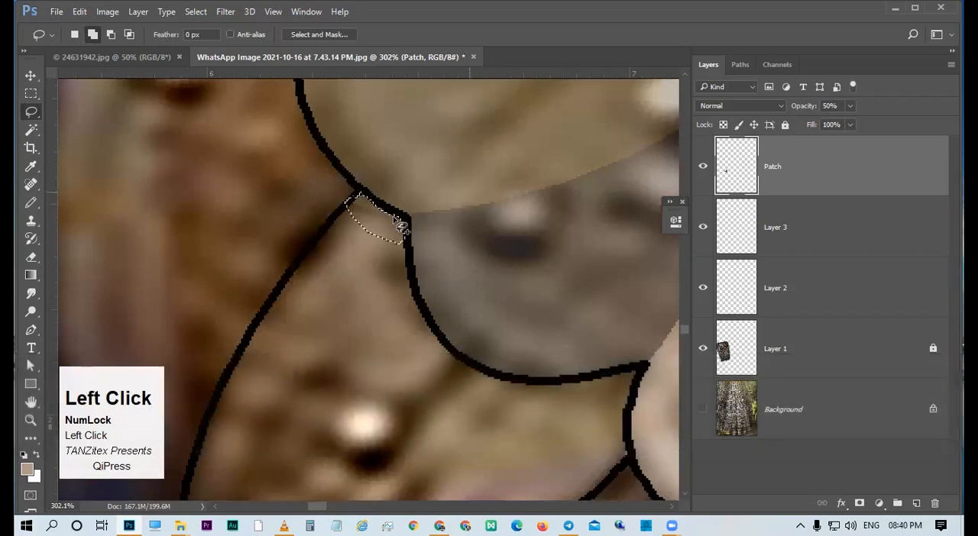
key("Delete")
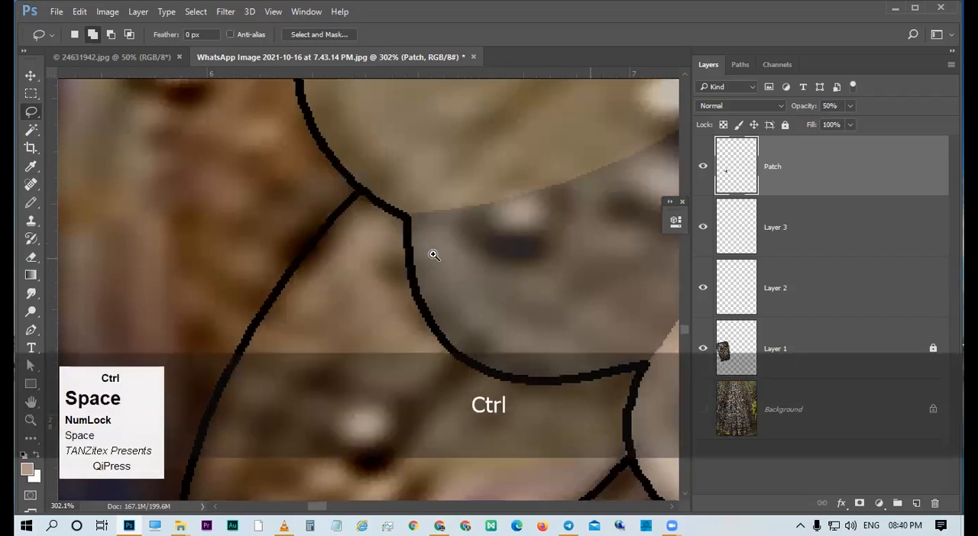
Hide the Patch layer and examine the flower's outline against the fabric photo.
left_click_drag(433, 254, 336, 283)
left_click_drag(430, 328, 363, 357)
key("v")
mouse_move(450, 275)
left_mouse_down()
mouse_move(473, 288)
mouse_move(431, 273)
left_mouse_up()
key("v")
left_click(703, 166)
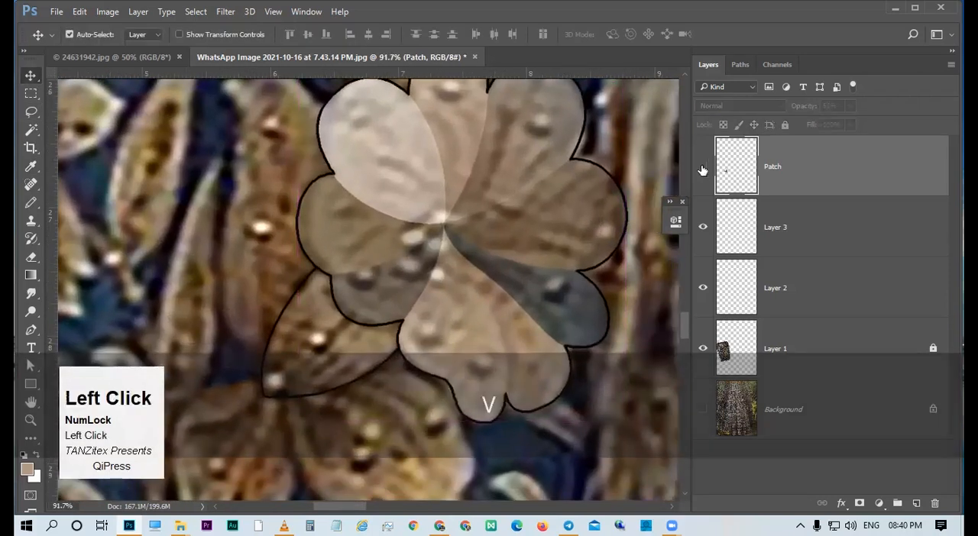
left_click_drag(447, 218, 408, 218)
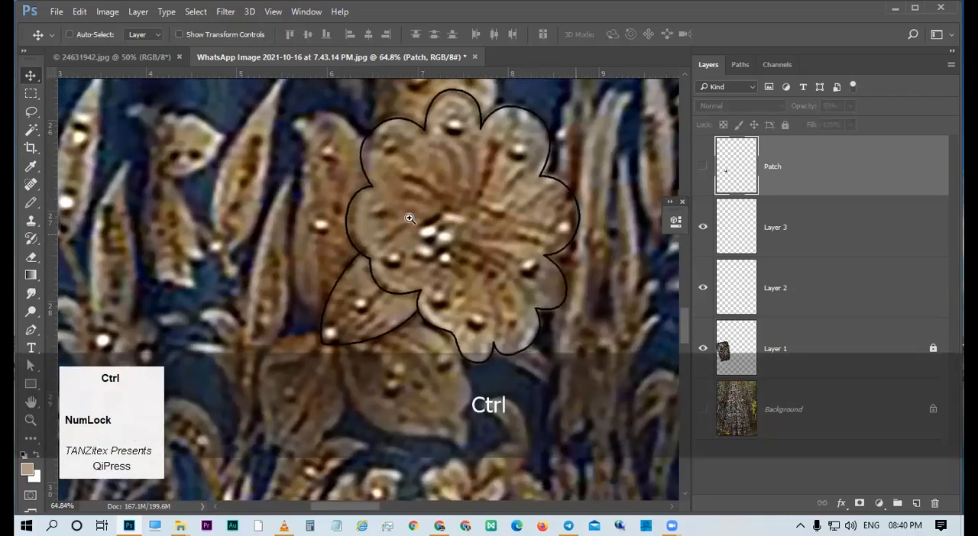
left_click_drag(482, 251, 462, 196)
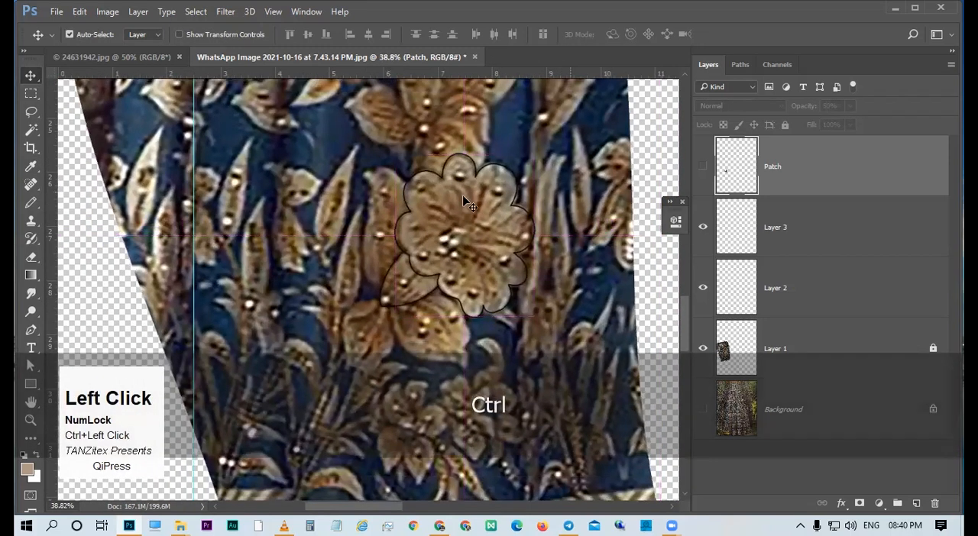
left_click_drag(447, 189, 437, 321)
key("p")
left_click_drag(461, 290, 446, 328)
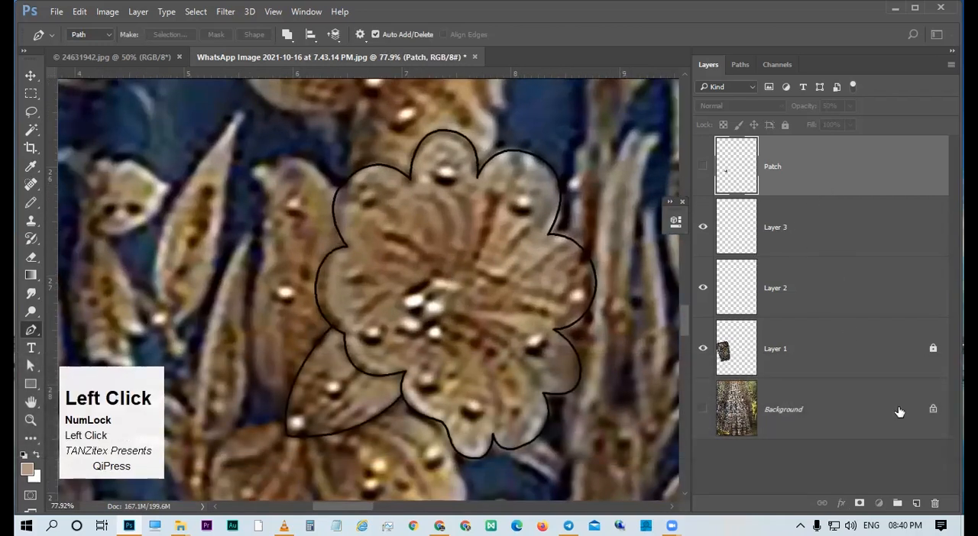
Show the Patch layer again and add a new layer above it for drawing with the Pencil.
left_click(752, 208)
left_click(735, 180)
left_click(916, 506)
mouse_move(390, 308)
left_mouse_down()
mouse_move(419, 314)
mouse_move(441, 292)
left_mouse_up()
key("n")
left_click_drag(343, 246, 427, 294)
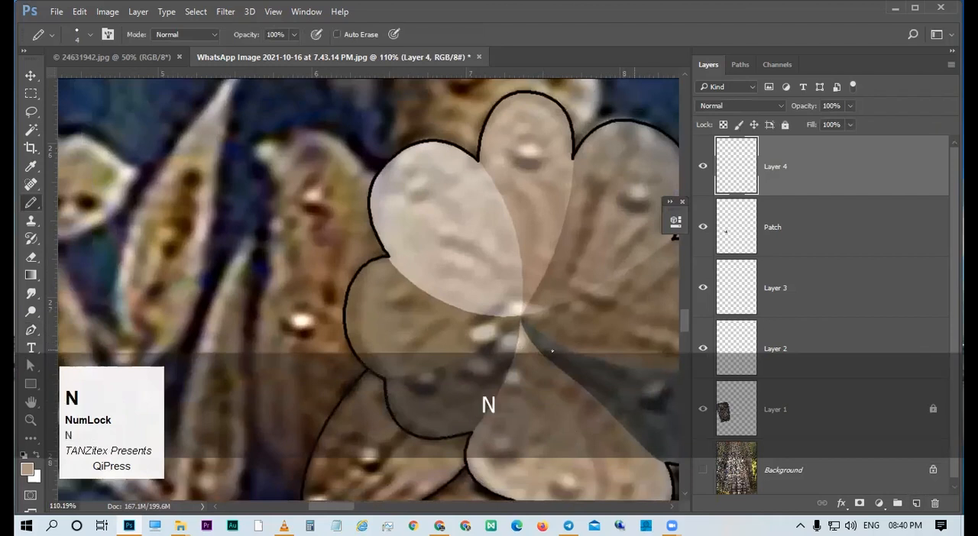
Set the Pencil to a 21 px round tip and sample a dark brown from the photo as its colour.
right_click(518, 321, "alt")
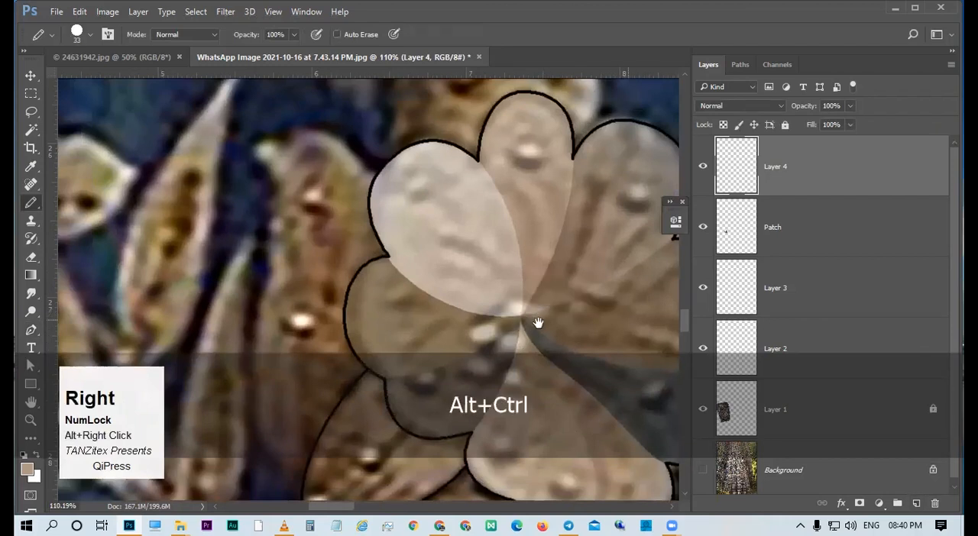
mouse_move(510, 309)
left_mouse_down()
mouse_move(449, 269)
mouse_move(359, 247)
mouse_move(356, 231)
left_mouse_up()
right_click(390, 271, "alt")
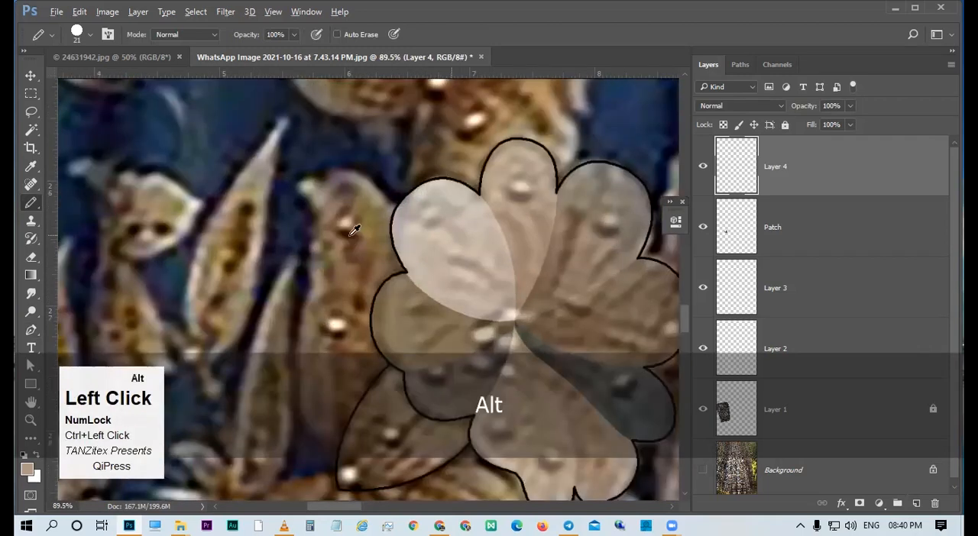
mouse_move(557, 338)
left_mouse_down()
mouse_move(507, 286)
mouse_move(511, 306)
mouse_move(515, 273)
left_mouse_up()
right_click(508, 276, "alt")
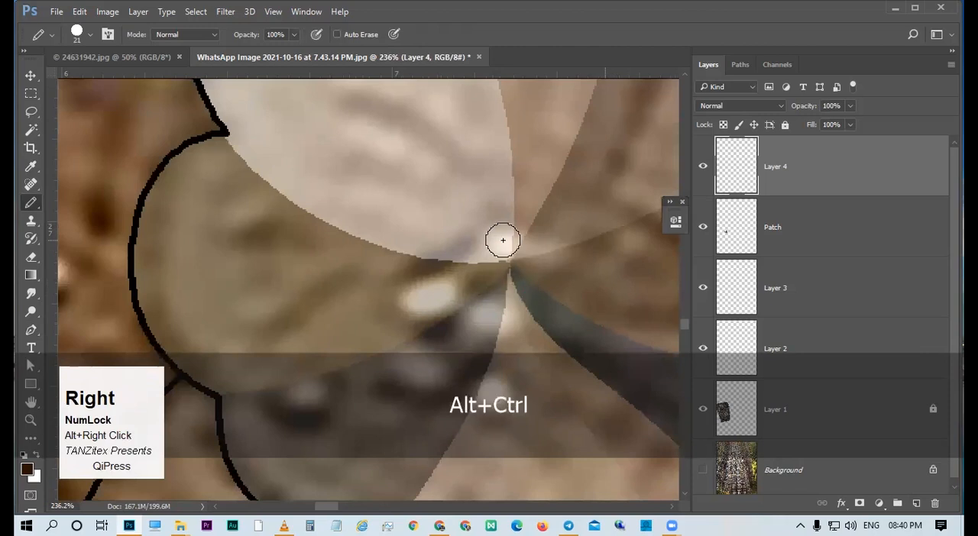
Place a ring of large dark brown dots around the flower centre, with smaller dots inside it.
left_click(502, 241)
left_click(474, 369)
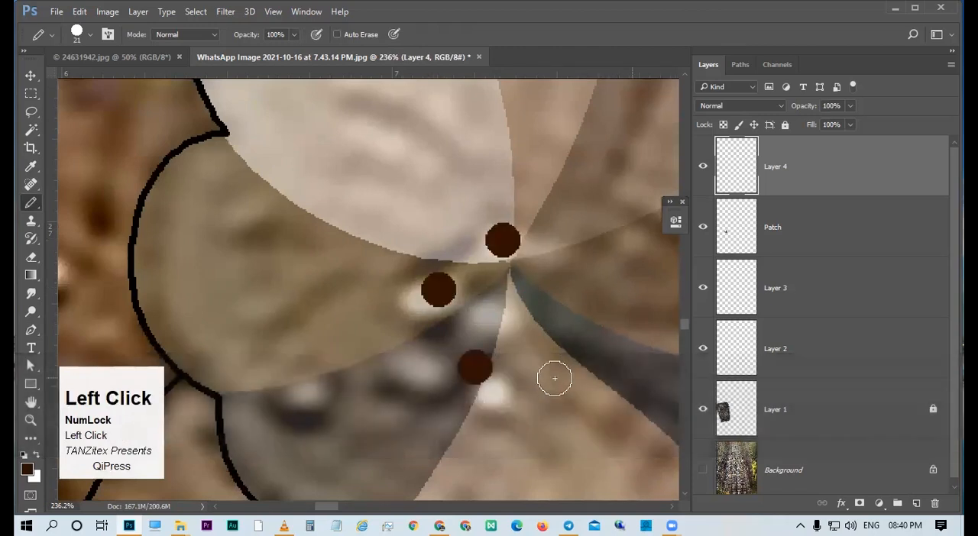
left_click(567, 253)
left_click(536, 250)
left_click(553, 280)
left_click(545, 313)
left_click(516, 332)
left_click(461, 323)
left_click(489, 290)
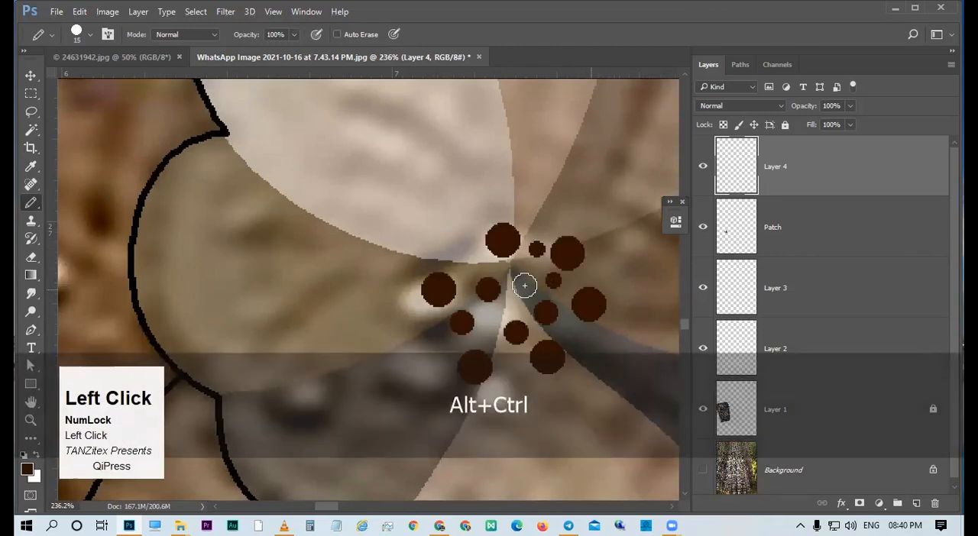
Fill the gaps of the lower-left part of the dot cluster with smaller dots, reducing the Pencil to about 5 px.
left_click(463, 264)
left_click(432, 322)
left_click(449, 350)
left_click(510, 365)
right_click(497, 336, "alt")
left_click(490, 323)
right_click(494, 325, "alt")
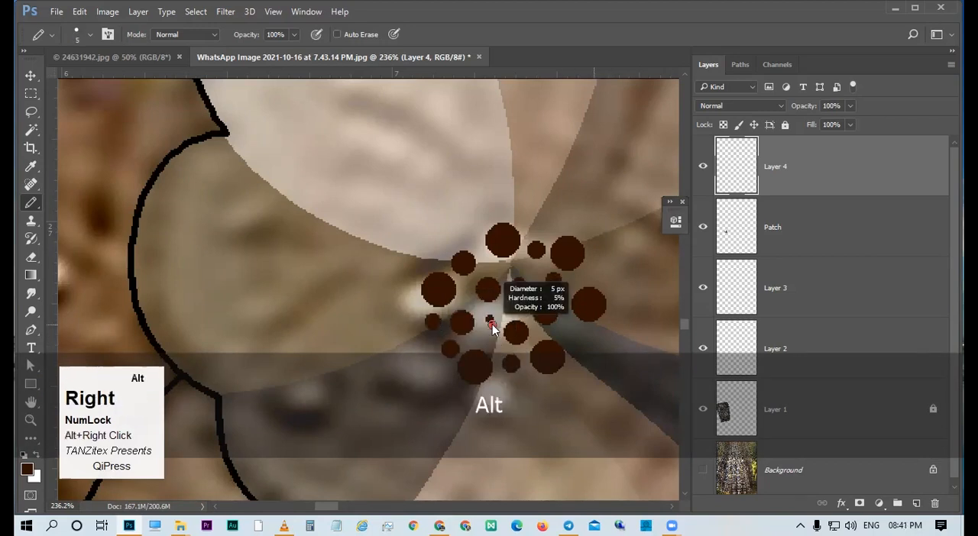
left_click(486, 321, "ctrl")
left_click(495, 329)
Add small dots around the upper edge of the centre cluster and undo the misplaced stroke.
left_click_drag(512, 257, 480, 248)
left_click(509, 214)
left_click(471, 225)
left_click_drag(500, 191, 546, 207)
key("ctrl+z")
left_click(561, 288)
mouse_move(604, 294)
left_mouse_down()
mouse_move(525, 303)
mouse_move(579, 314)
left_mouse_up()
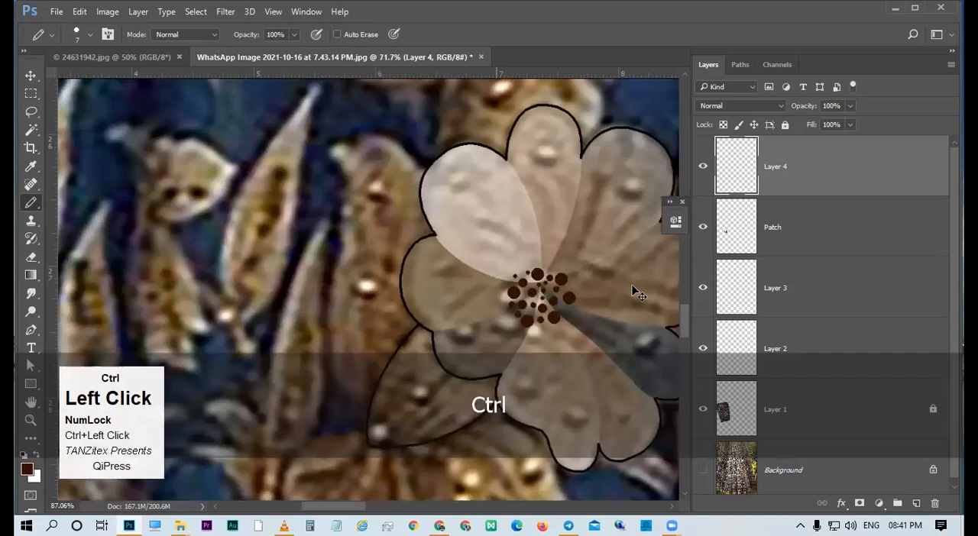
Duplicate the dot cluster's layer, rotate the copy 180° and place it beneath Layer 4.
key("v")
left_click(548, 312, "ctrl")
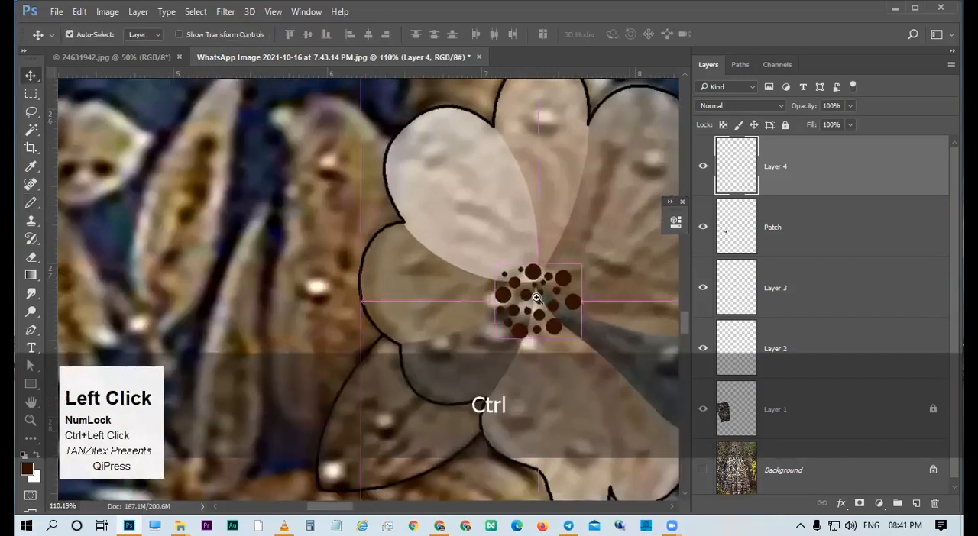
key("ctrl+space")
left_click(569, 334, "ctrl")
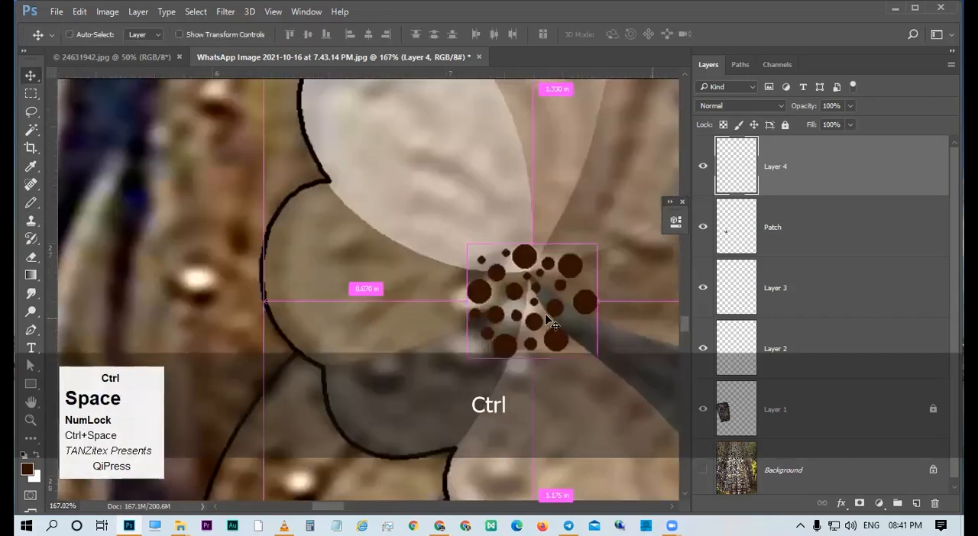
key("ctrl+j")
key("ctrl+t")
right_click(597, 231)
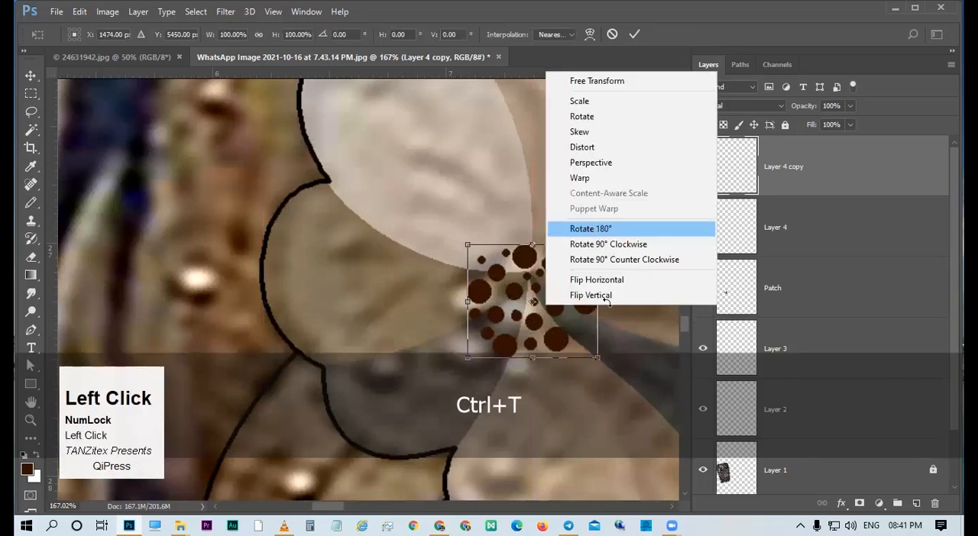
left_click(597, 227)
left_click_drag(589, 349, 561, 320)
key("Return")
left_click_drag(805, 201, 802, 256)
Recolour the dot copy with Hue/Saturation at Hue +22, Saturation +34 and Lightness +19.
key("ctrl+u")
left_click(728, 251)
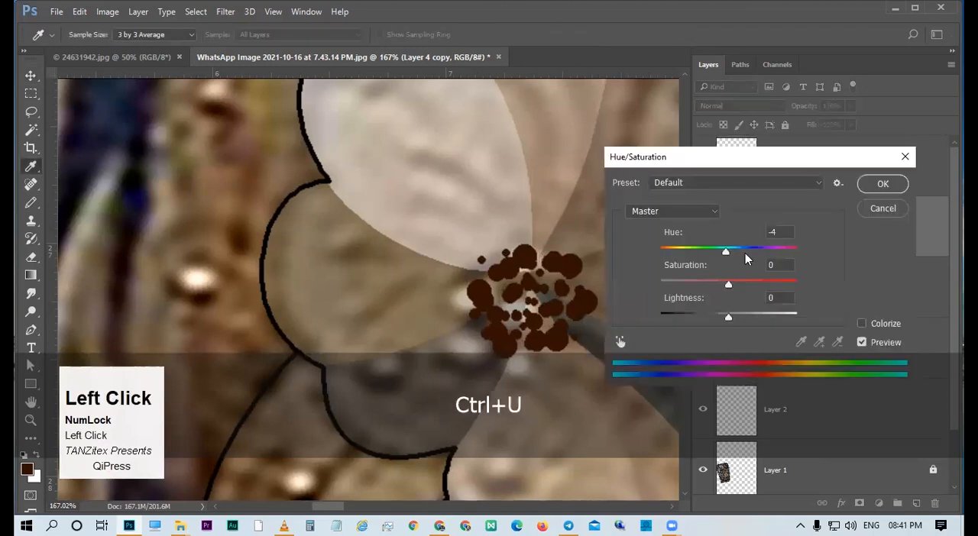
left_click(745, 252)
left_click(753, 284)
left_click(751, 283)
left_click(741, 315)
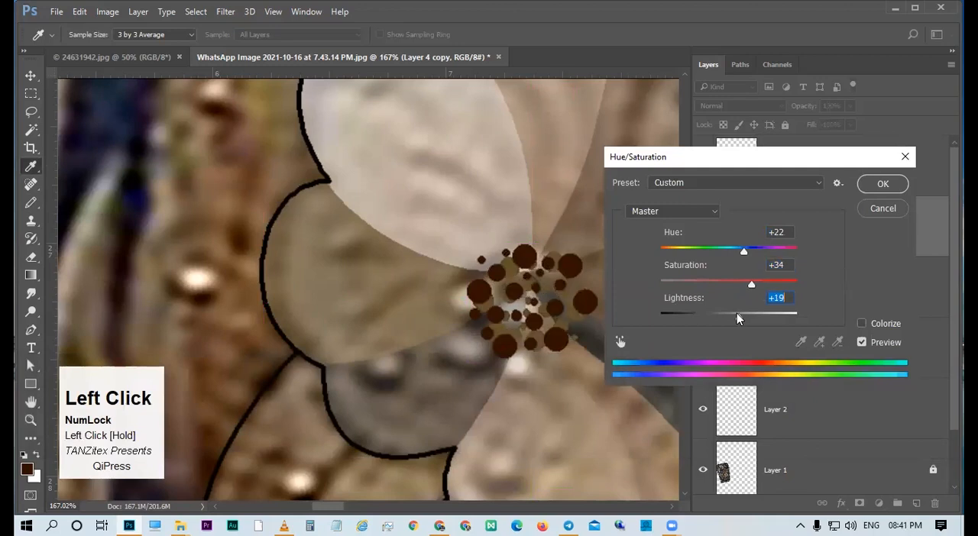
left_click(871, 209)
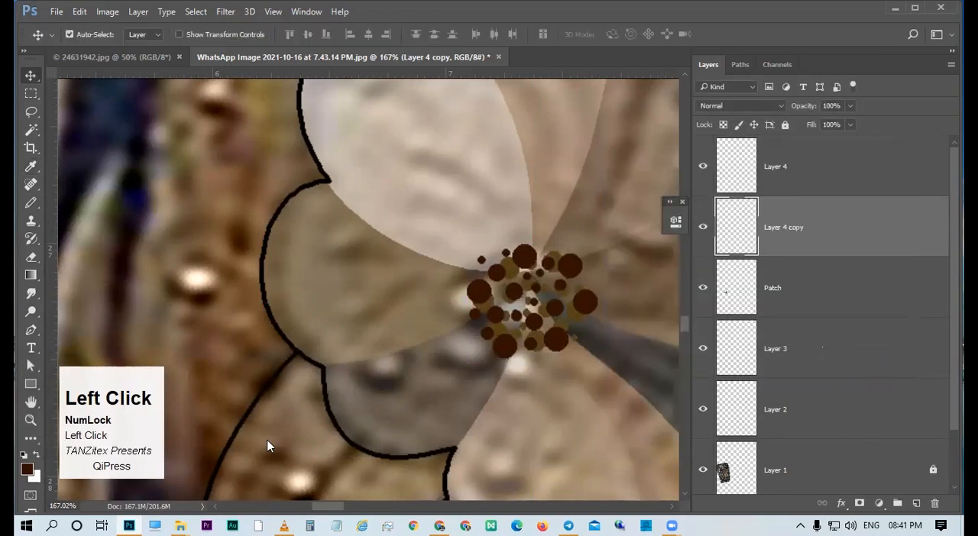
Shift the hue of the dot copy with Hue/Saturation to a reddish brown.
key("v")
left_click_drag(505, 289, 402, 293)
left_click_drag(642, 308, 598, 286)
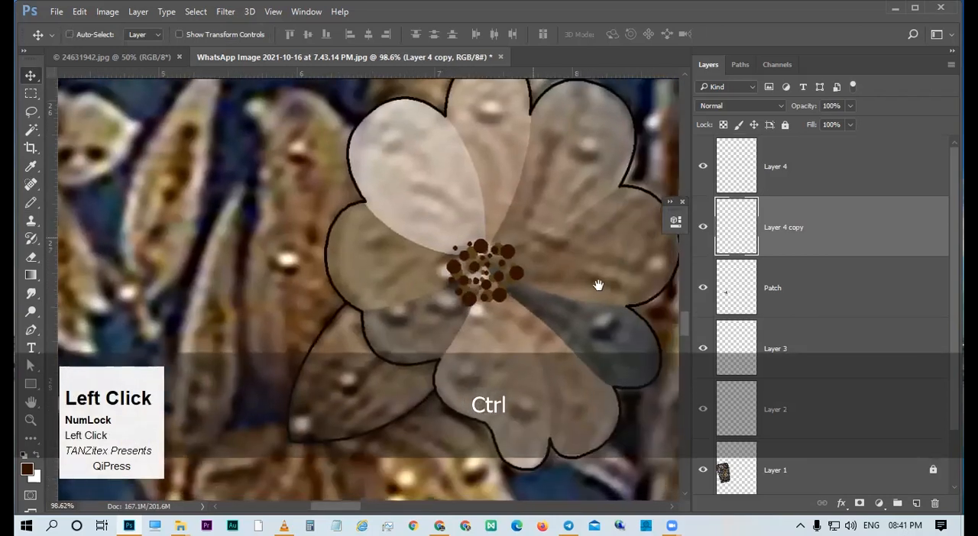
key("ctrl+u")
left_click_drag(728, 250, 695, 252)
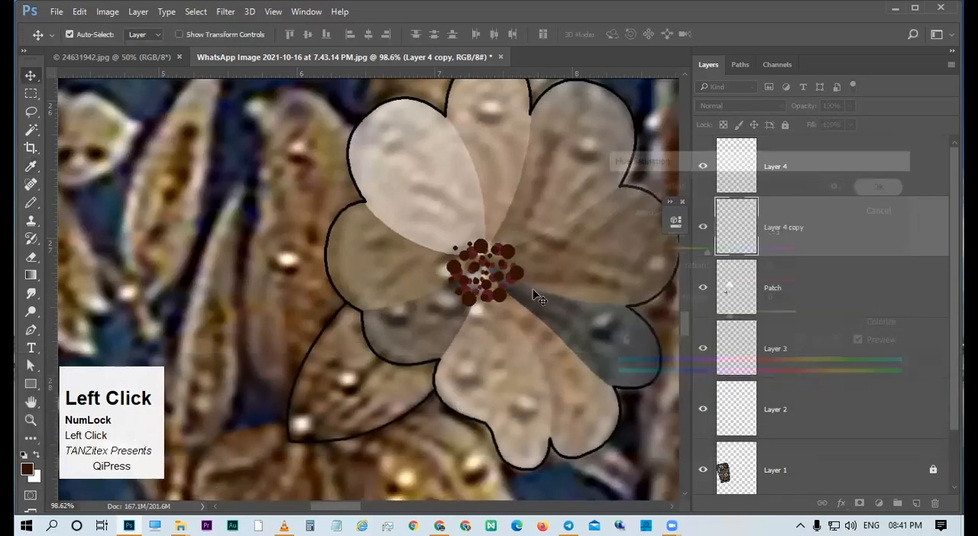
Examine the two-tone dot cluster on the flower, toggling the visibility of Layer 4 and the Patch layer.
left_click_drag(526, 286, 622, 306)
key("v")
left_click_drag(614, 307, 531, 216)
key("v")
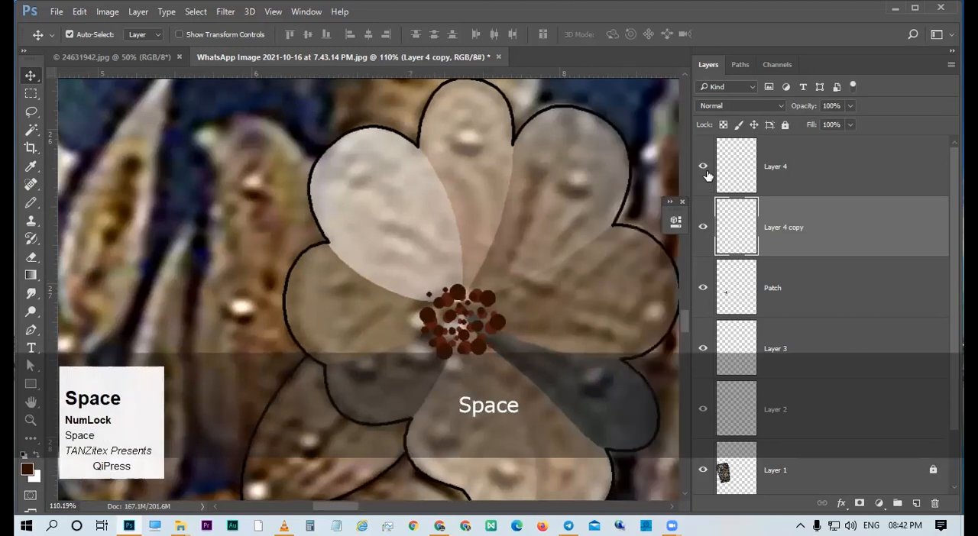
left_click(703, 167)
left_click(703, 166)
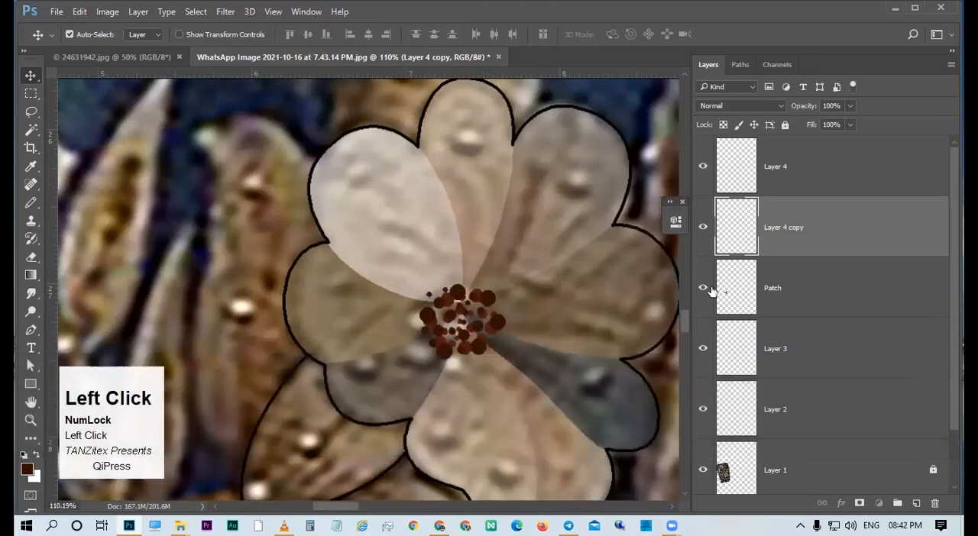
left_click(703, 288)
left_click(488, 300)
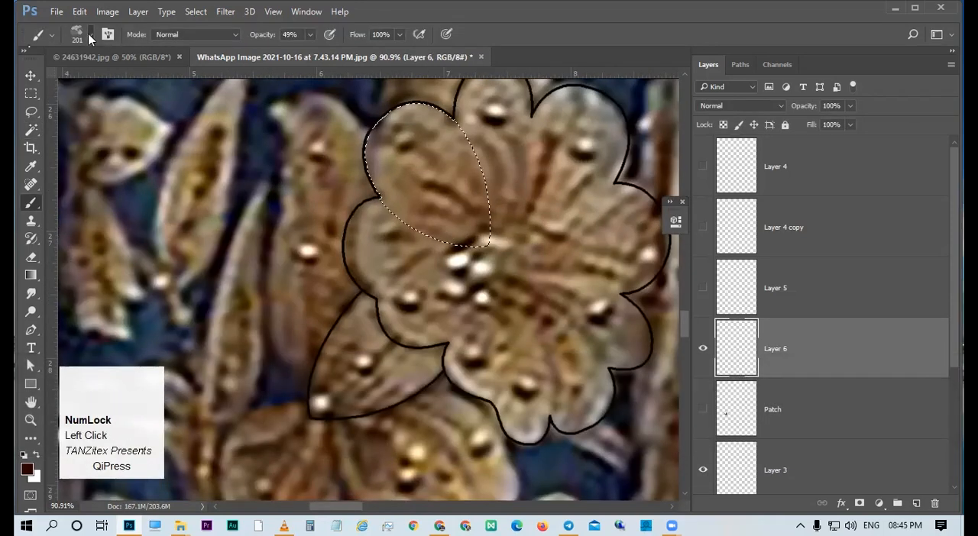
Draw dark curved stamen lines with round tips across the petals on Layer 5 and add Layer 6 beneath it.
left_click(90, 37)
left_click(50, 170)
left_click_drag(483, 233, 447, 200)
key("ctrl+d")
scroll(545, 246, "down", 6)
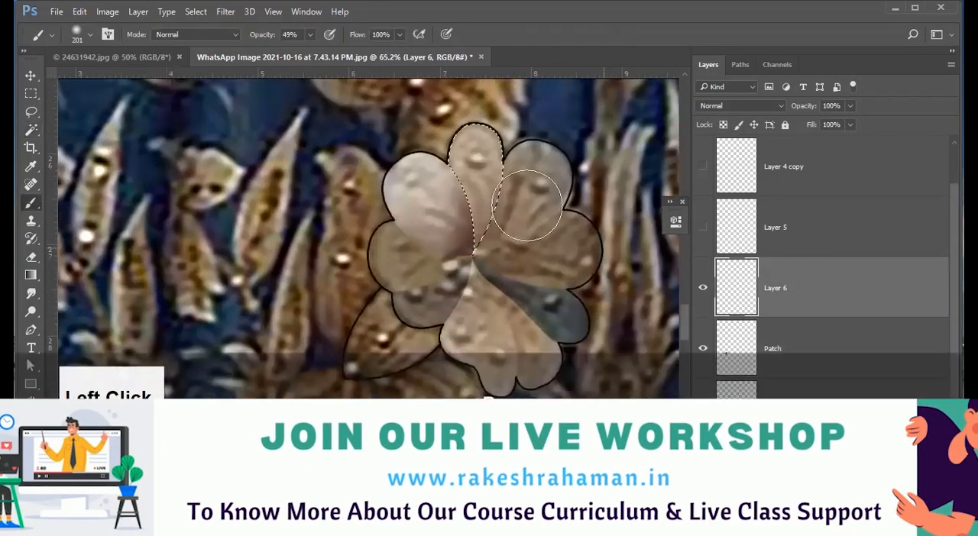
Select the petals individually and shade them from the flower centre on Layer 6 with a soft Brush at 49% opacity.
key("w")
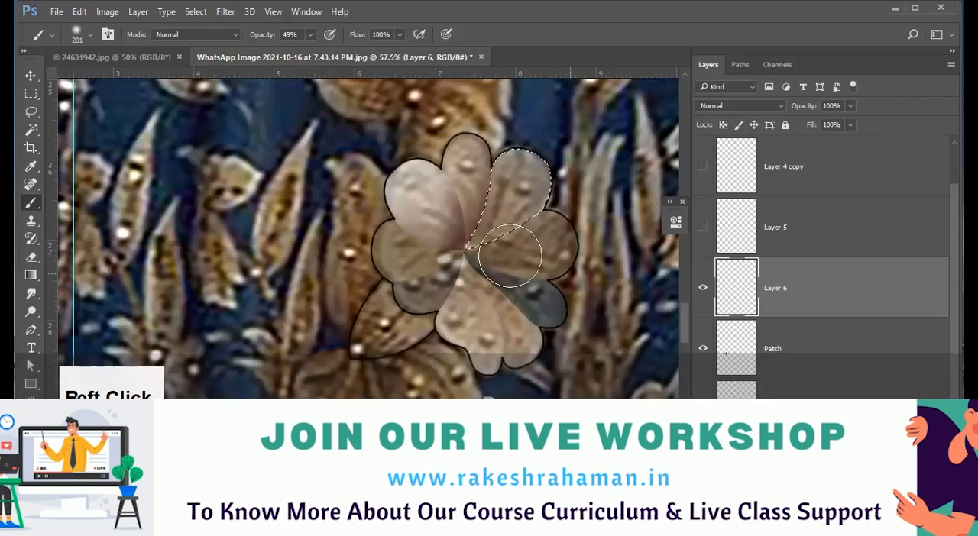
left_click(736, 287, "ctrl")
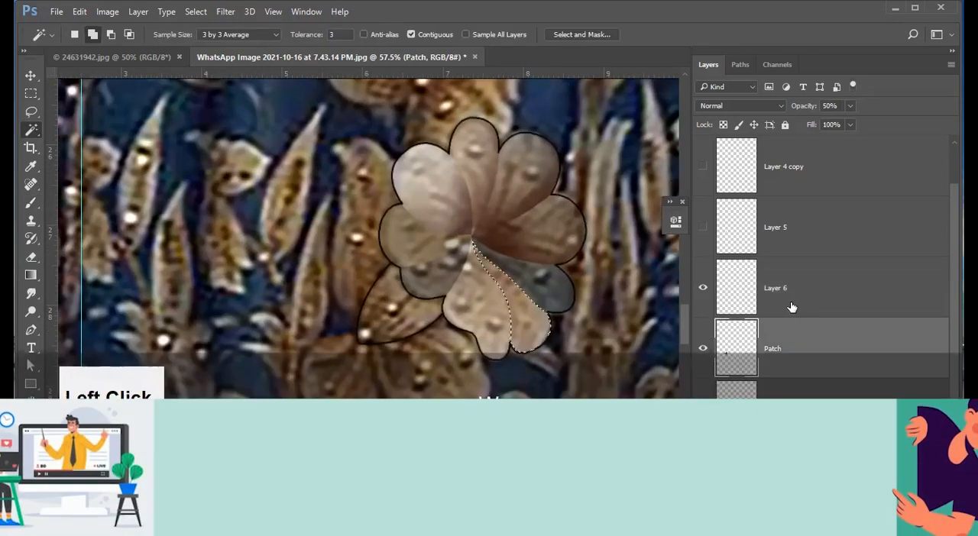
left_click(792, 307)
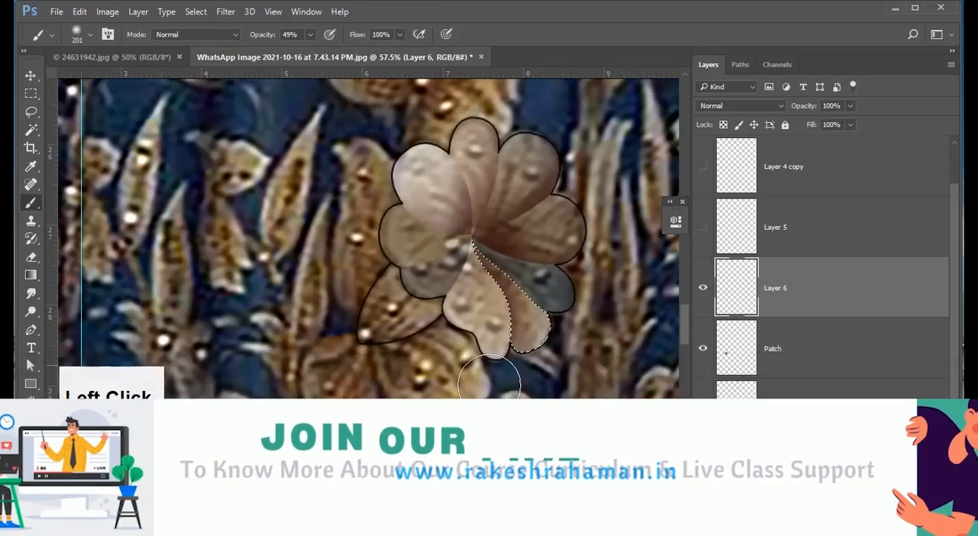
key("b")
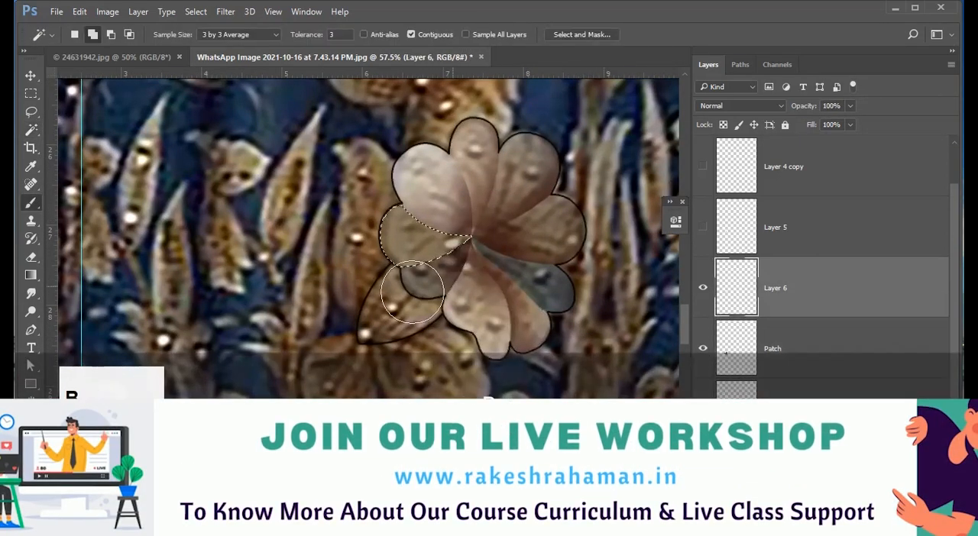
left_click_drag(413, 290, 498, 279)
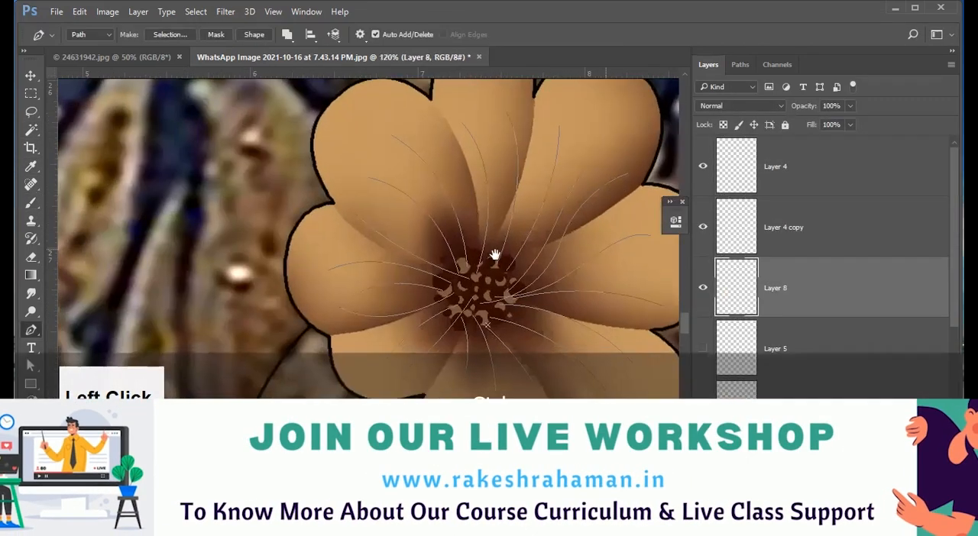
left_click_drag(495, 255, 510, 246)
Stroke the curved vein paths radiating from the flower centre with a 13 px Round Point bristle Brush and Simulate Pressure.
key("b")
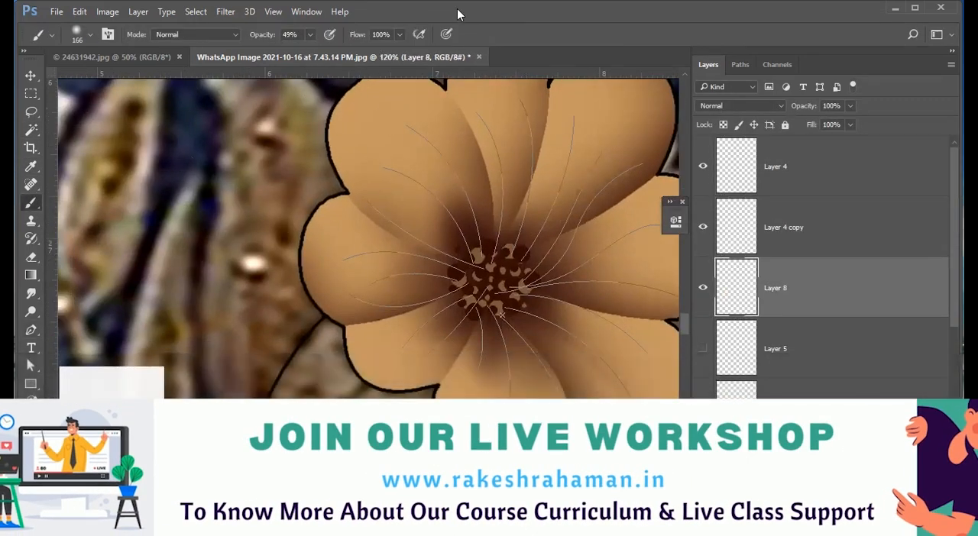
key("F5")
left_click(280, 72)
left_click_drag(266, 250, 254, 251)
key("ctrl+z")
left_click_drag(473, 110, 505, 229)
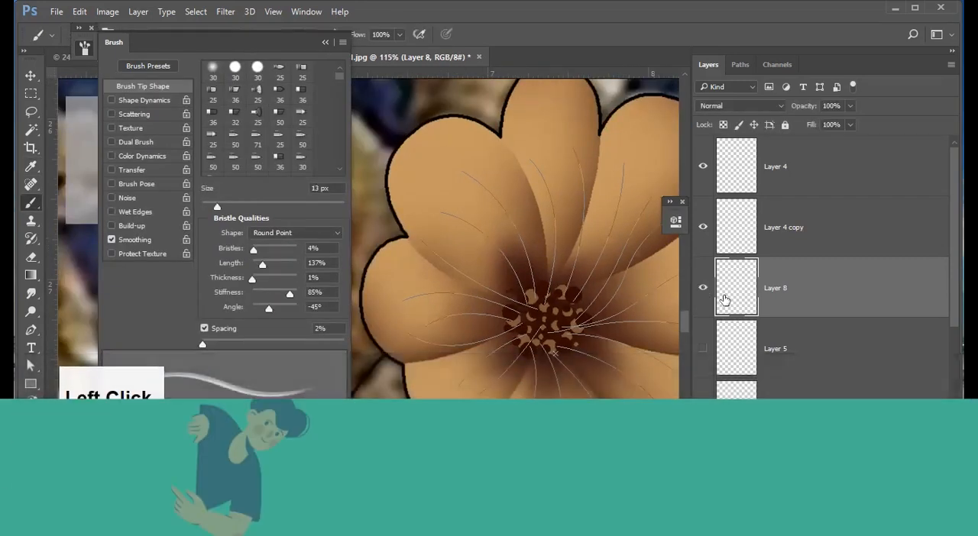
right_click(522, 252)
left_click(570, 271)
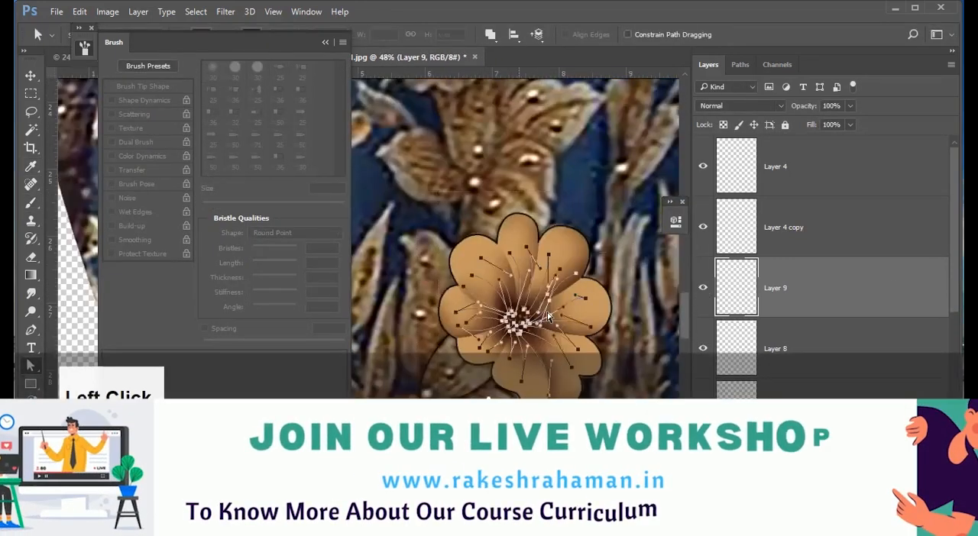
key("p")
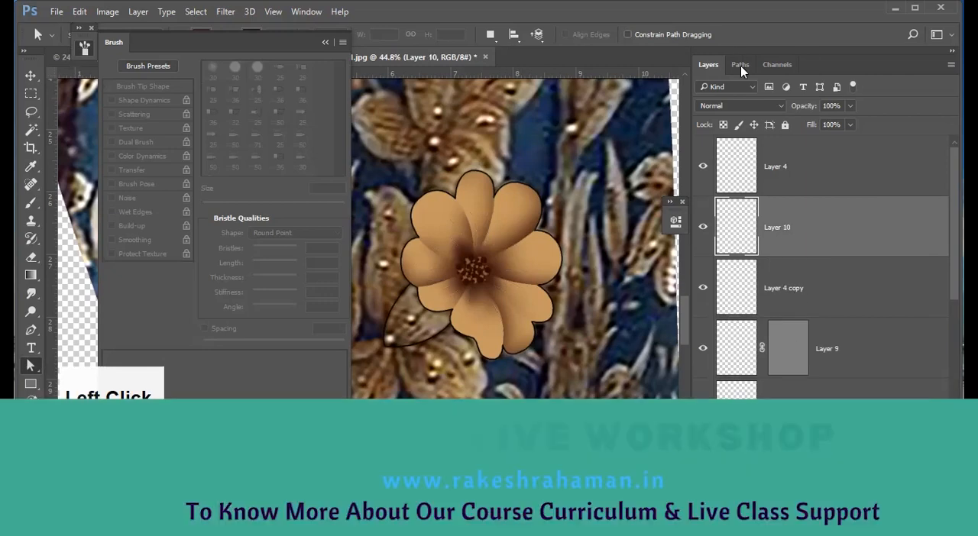
left_click(740, 66)
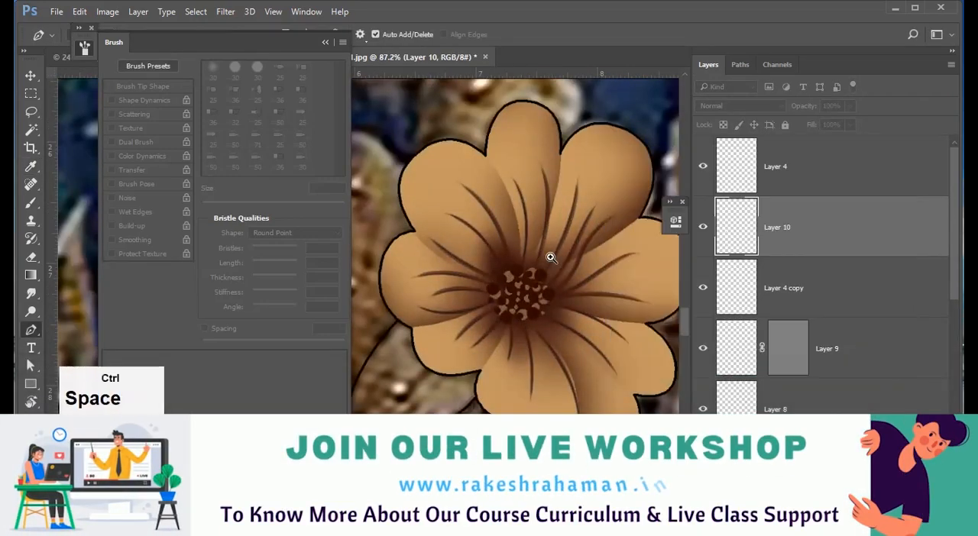
Trace the edges between the petals toward the flower centre with the Pen tool.
key("v")
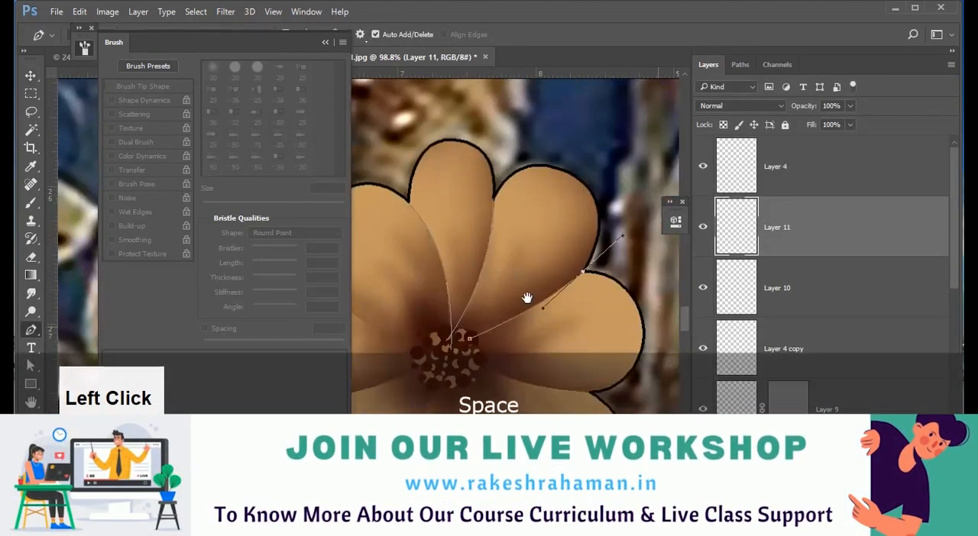
left_click_drag(527, 298, 491, 230)
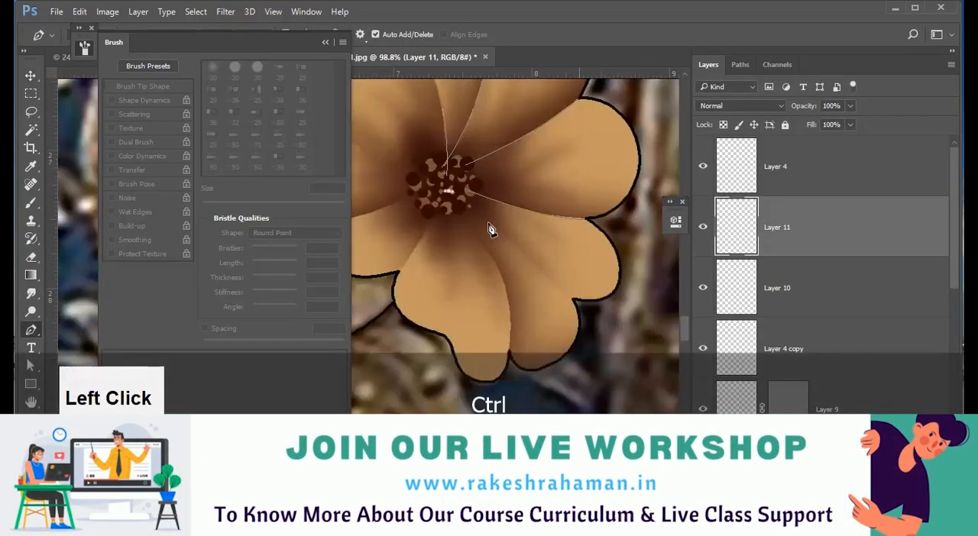
left_click(626, 171)
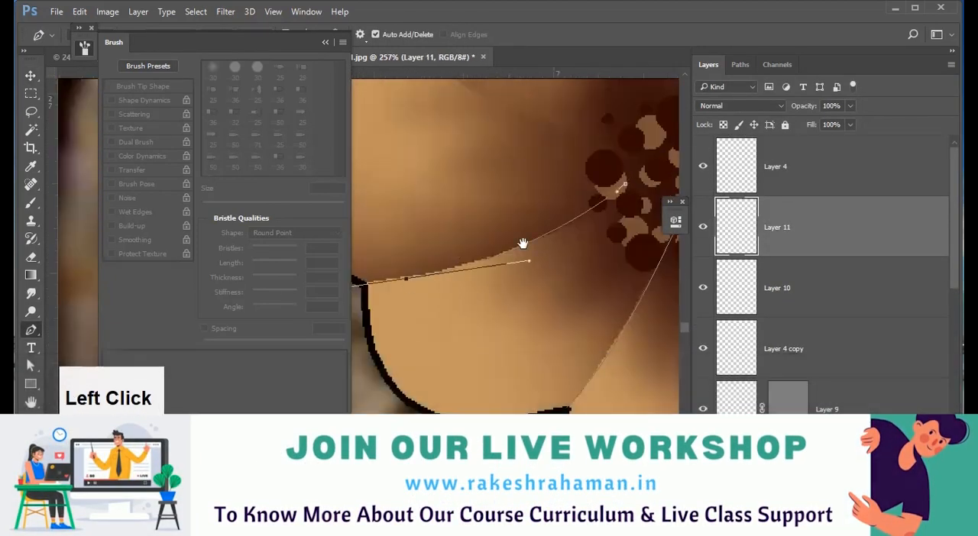
left_click(633, 248)
key("ctrl+z")
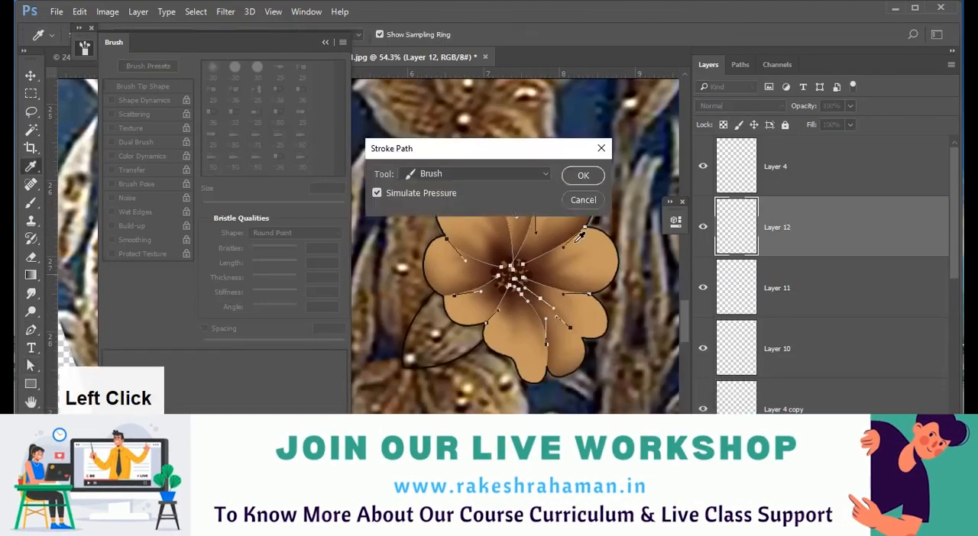
Duplicate Layer 12 with the stroked petal edges and adjust the copy with Hue/Saturation.
key("ctrl+j")
key("ctrl+u")
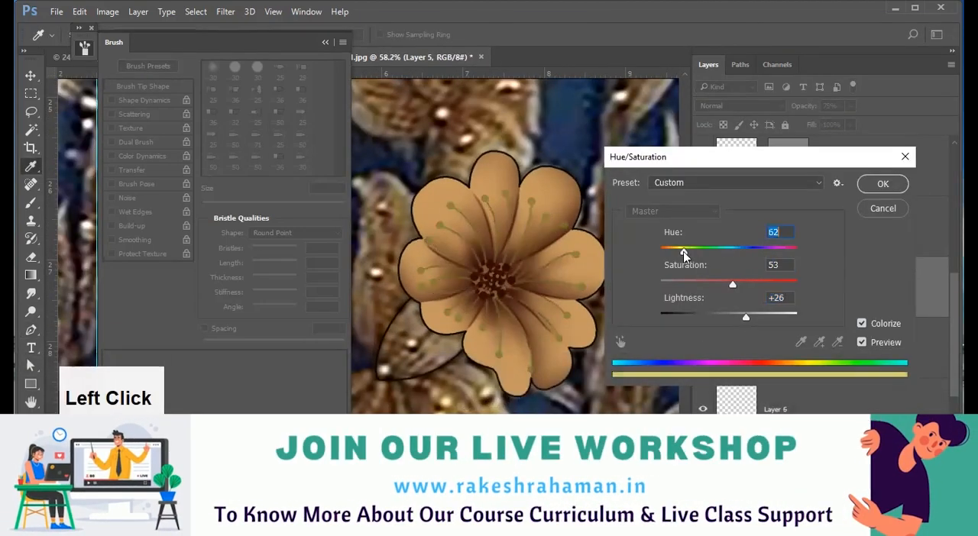
left_click_drag(681, 251, 673, 251)
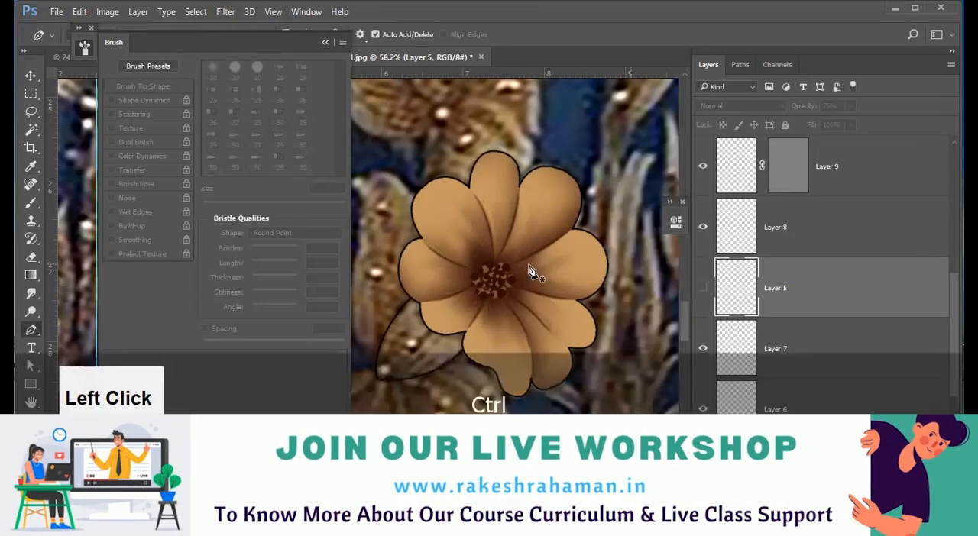
Stroke the stamen paths on Layer 13 with the Pencil and add 11 px round dots at their outer ends.
left_click_drag(535, 273, 495, 401)
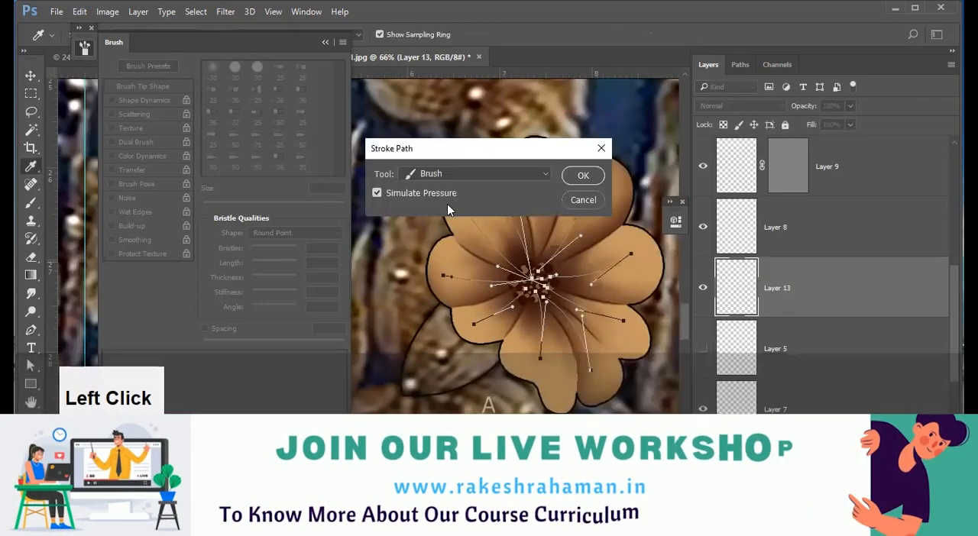
key("ctrl+alt+z")
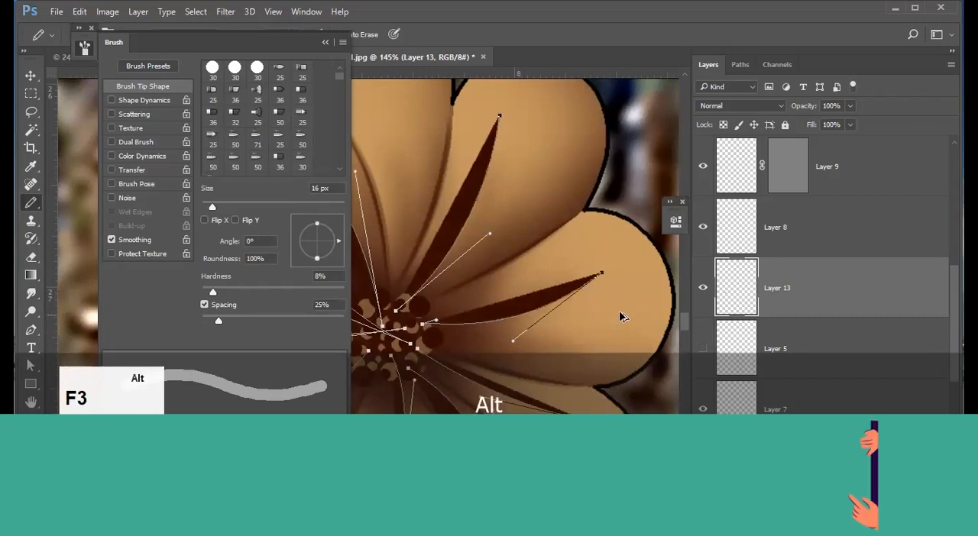
right_click(597, 279, "alt")
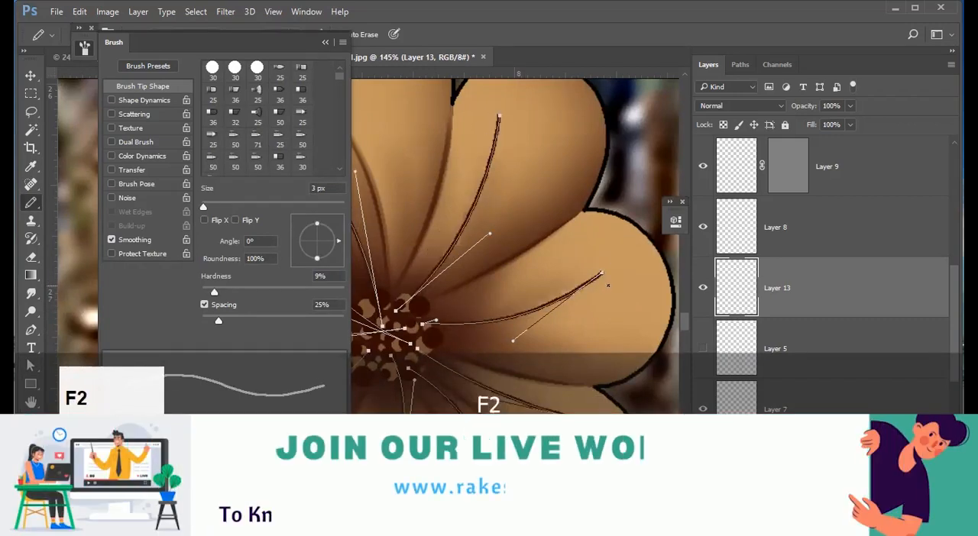
right_click(609, 284, "alt")
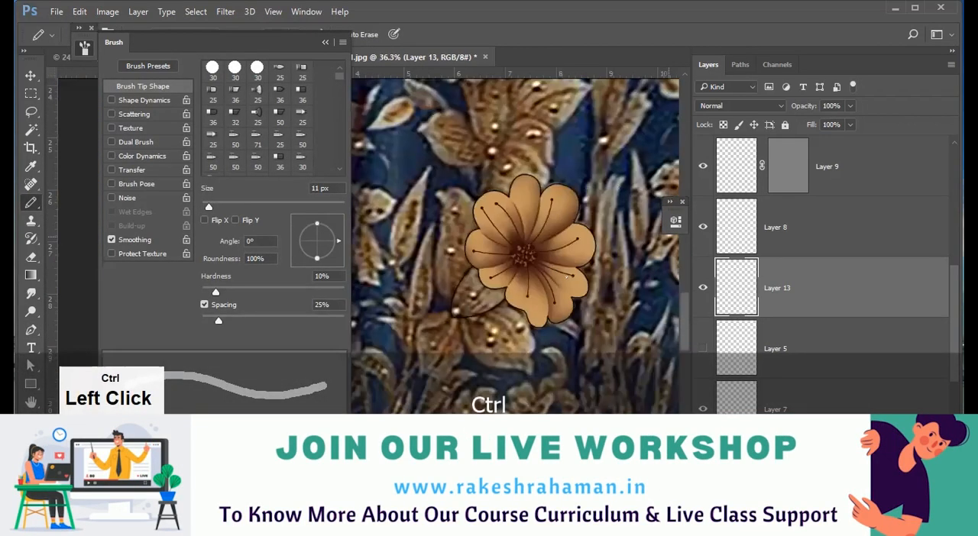
Apply a Curves adjustment masked to the flower, darkening the shadows and raising the midtone point at input 145 to output 164.
left_click(789, 284, "ctrl")
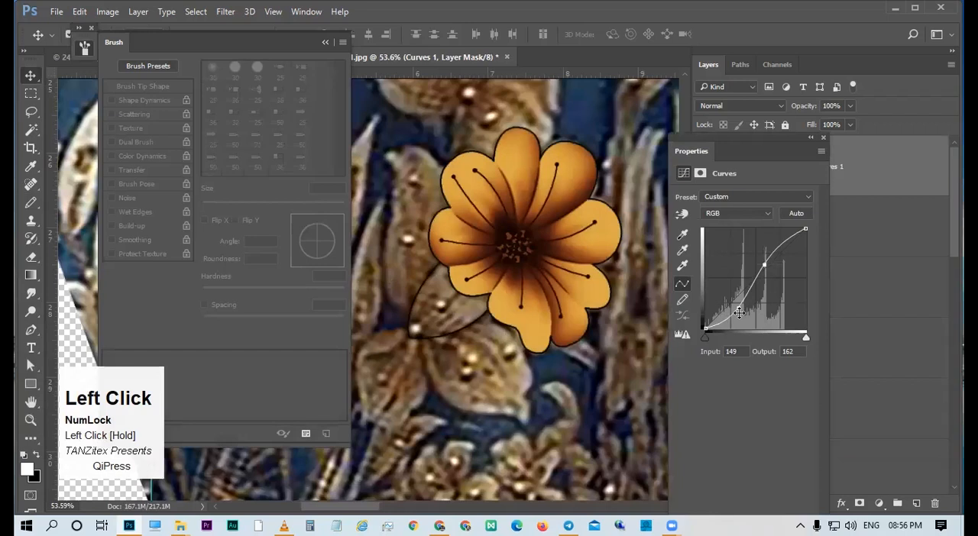
left_click_drag(736, 310, 737, 302)
left_click(761, 263)
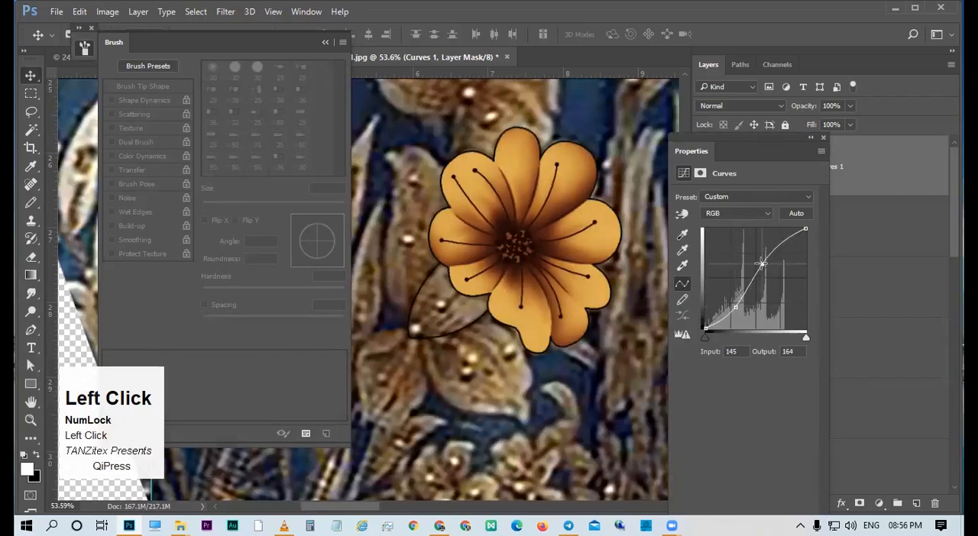
left_click(811, 139)
Examine the flower against the skirt pattern at several magnifications and check Layer 12 by switching its visibility.
left_click_drag(550, 190, 495, 190)
left_click_drag(557, 231, 532, 272)
key("space")
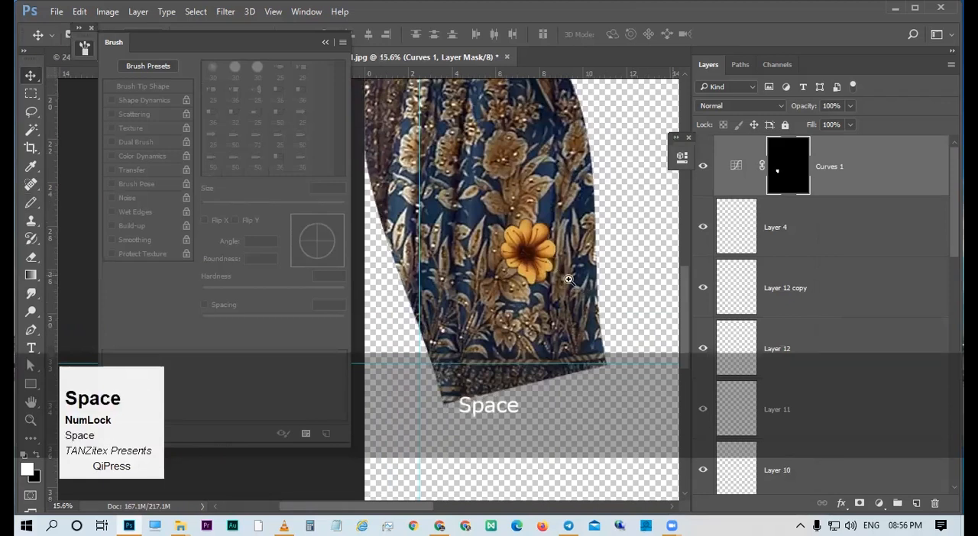
left_click(569, 280, "ctrl")
key("v")
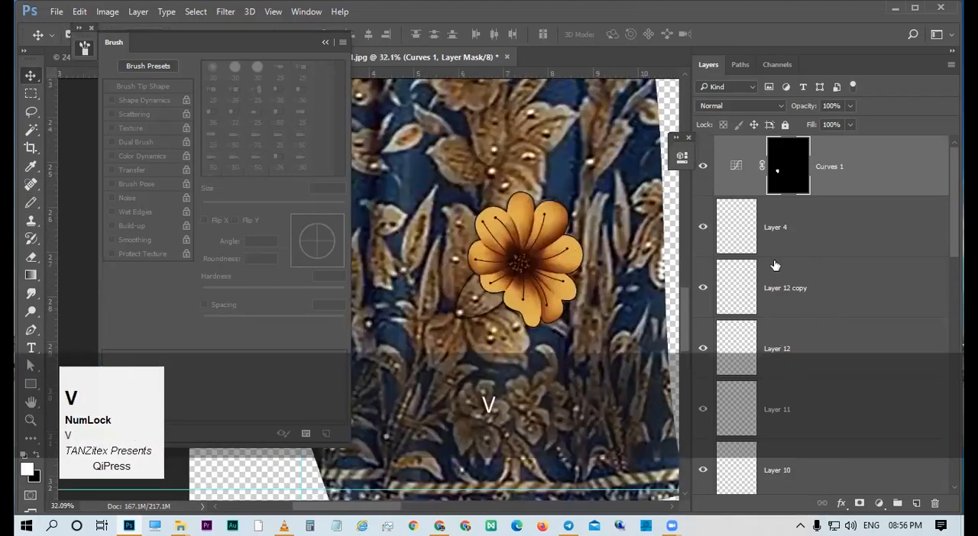
scroll(704, 224, "down", 2)
left_click(704, 227)
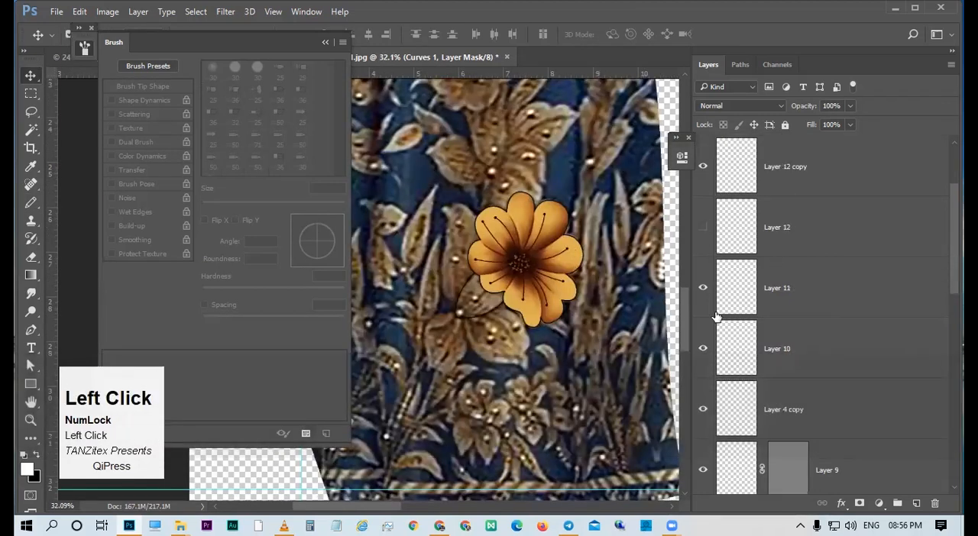
scroll(718, 328, "down", 2)
scroll(841, 191, "down", 3)
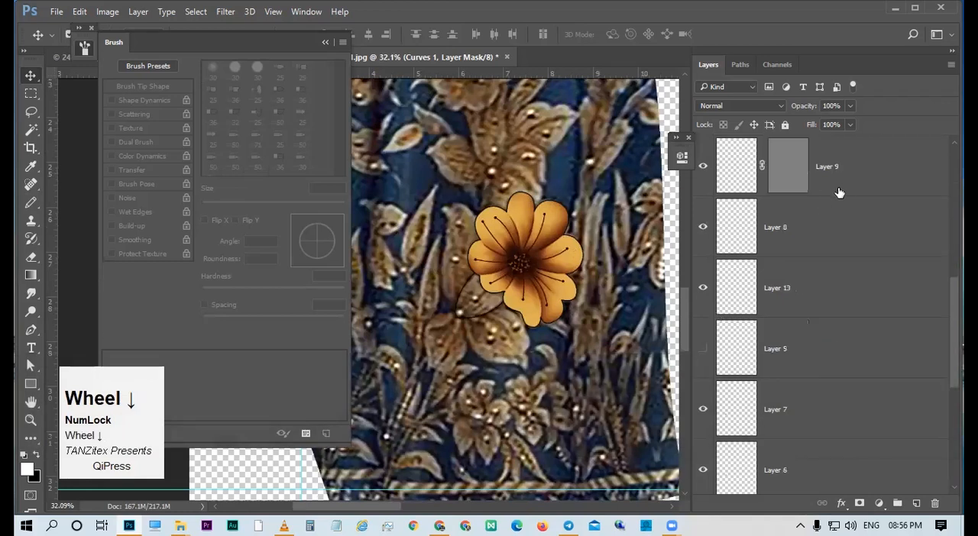
Delete Layer 9 together with its mask.
left_click(839, 193)
key("Delete")
scroll(753, 329, "down", 3)
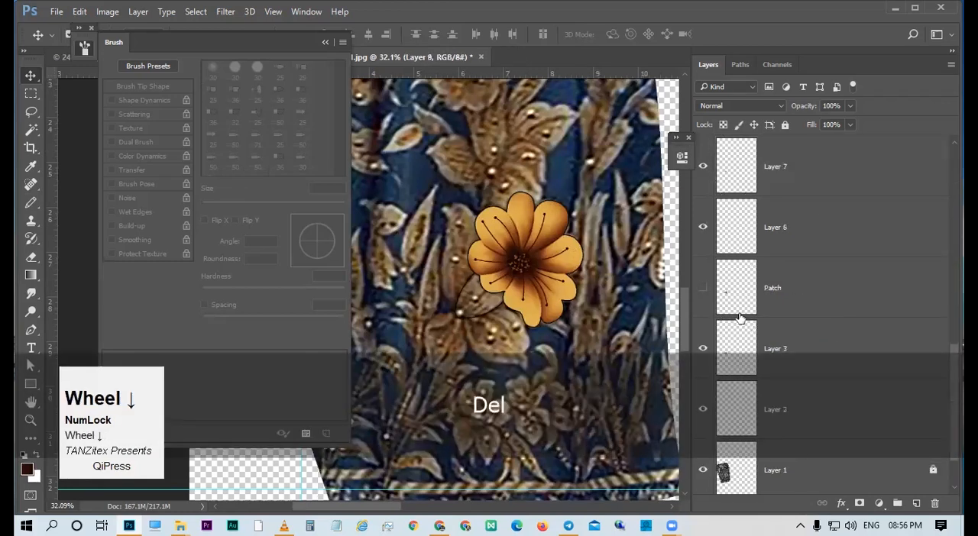
Compare the flower's shading with Layer 6 and Layer 7 switched off and on.
left_click(704, 231)
left_click(703, 232)
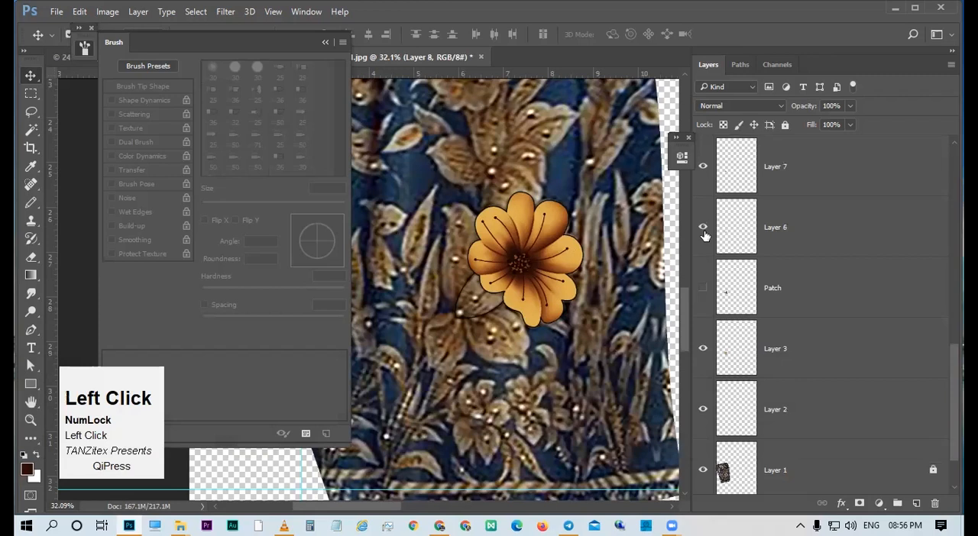
left_click(703, 229)
left_click(729, 227)
left_click(705, 166)
left_click(705, 167)
left_click(705, 166)
left_click(704, 166)
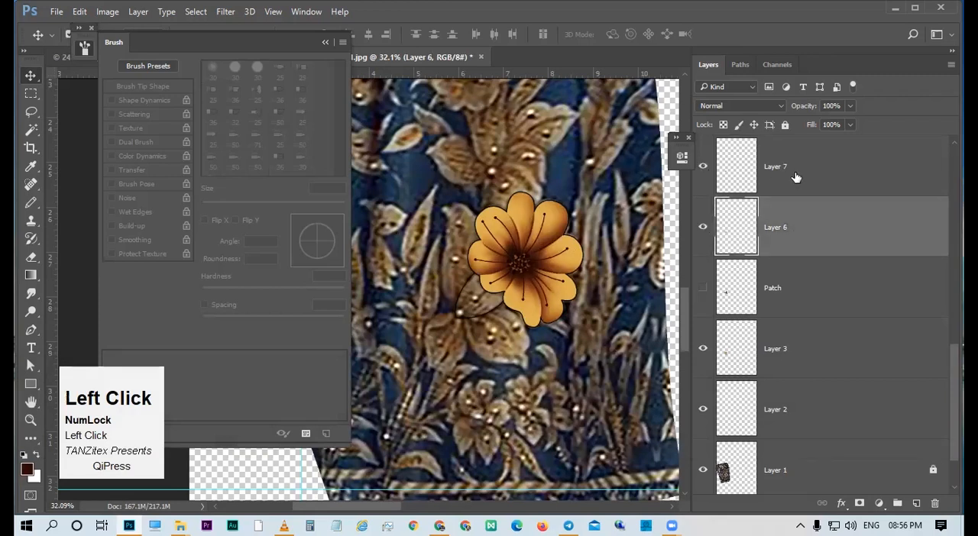
Smudge the dark shading around the flower centre on Layer 7 outward into the petals with an 85 px tip at 12% hardness.
left_click(796, 177)
left_click_drag(550, 235, 615, 273)
left_click_drag(556, 272, 586, 233)
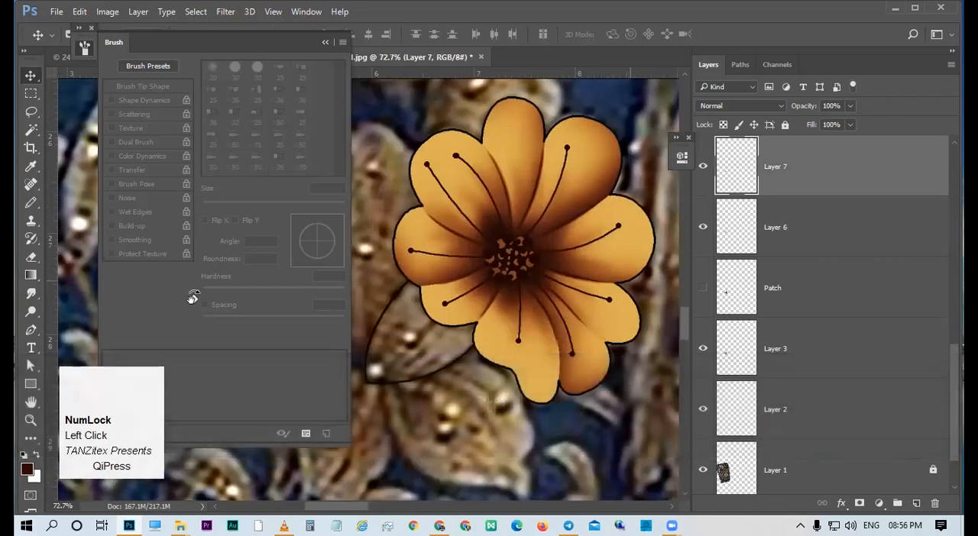
key("r")
left_click(29, 297)
right_click(458, 219, "alt")
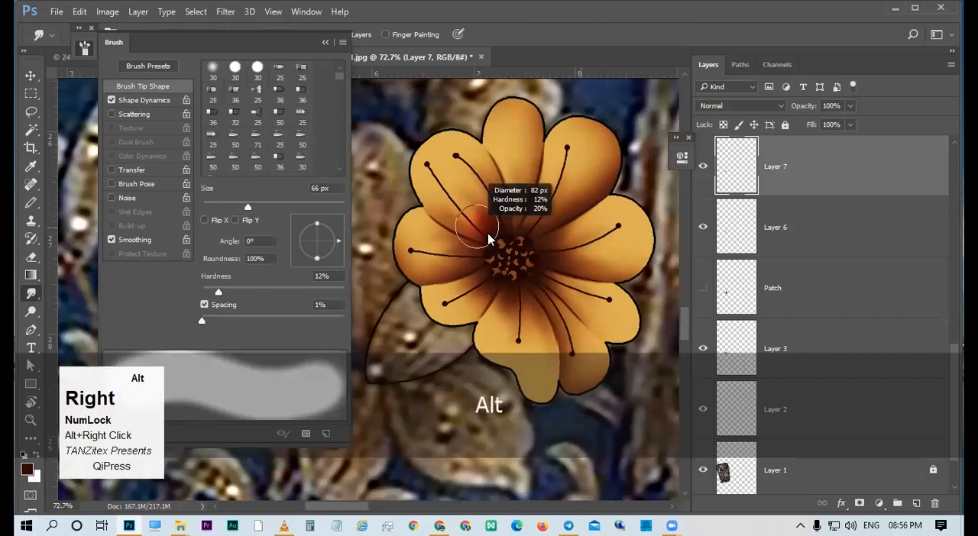
left_click_drag(485, 235, 492, 239)
left_click_drag(509, 204, 509, 217)
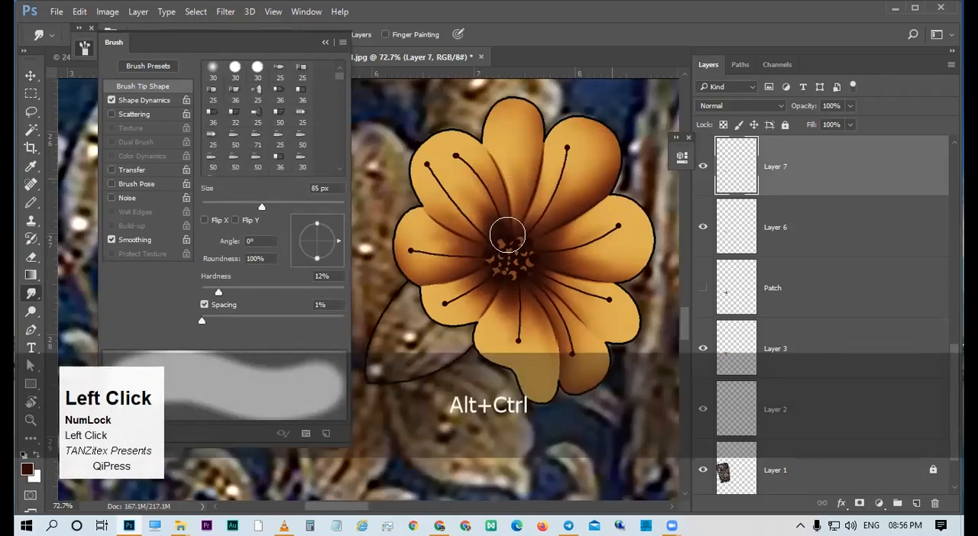
left_click_drag(532, 296, 521, 361)
left_click_drag(500, 309, 509, 273)
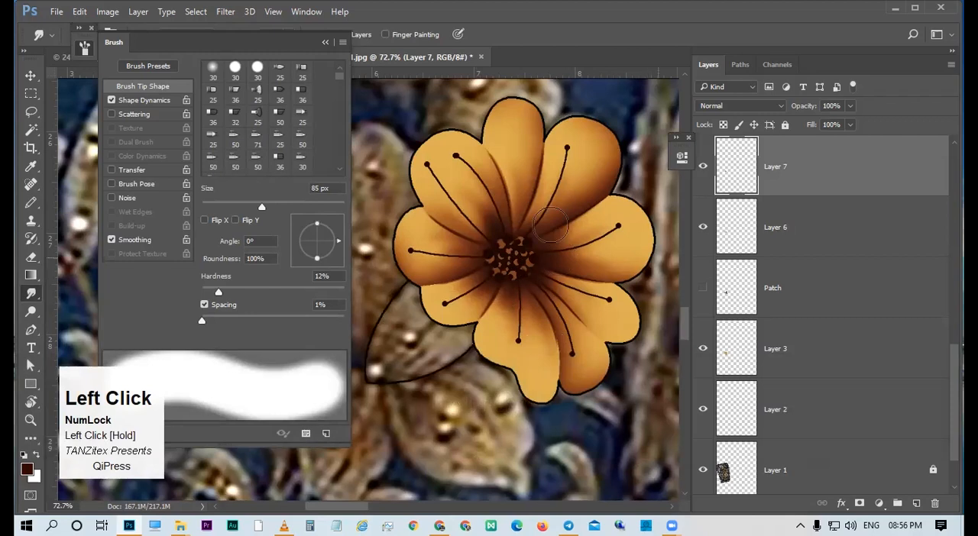
Reduce Layer 7 to 90% fill and 84% opacity.
key("v")
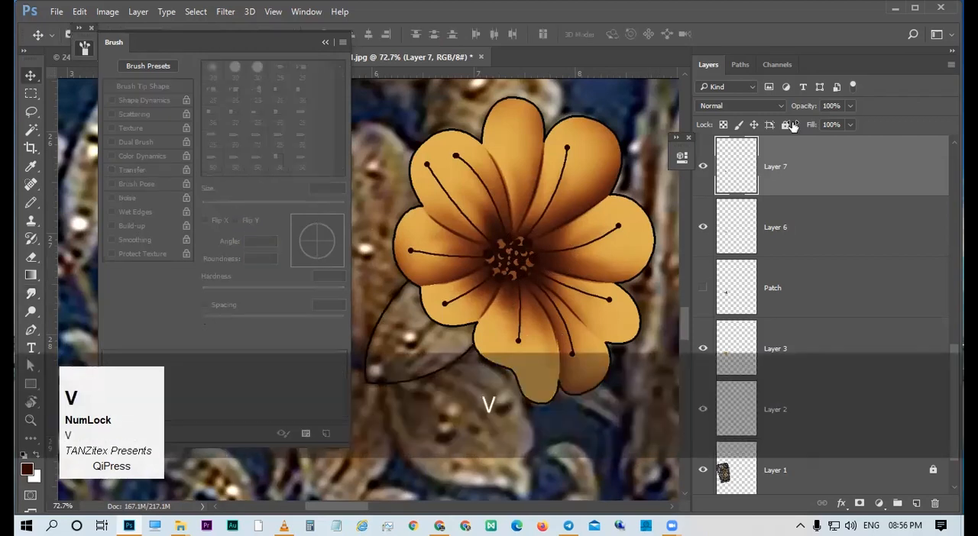
mouse_move(811, 125)
left_mouse_down()
mouse_move(793, 128)
mouse_move(819, 131)
left_mouse_up()
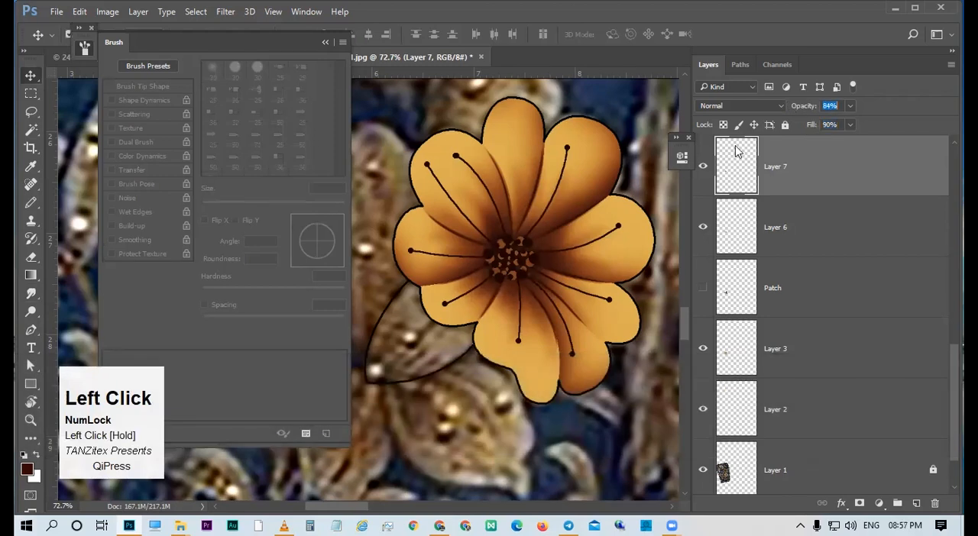
left_click_drag(561, 234, 535, 192)
Load the flower shape from the Patch layer as a selection and add a new layer above Layer 6.
key("v")
scroll(736, 302, "down", 1)
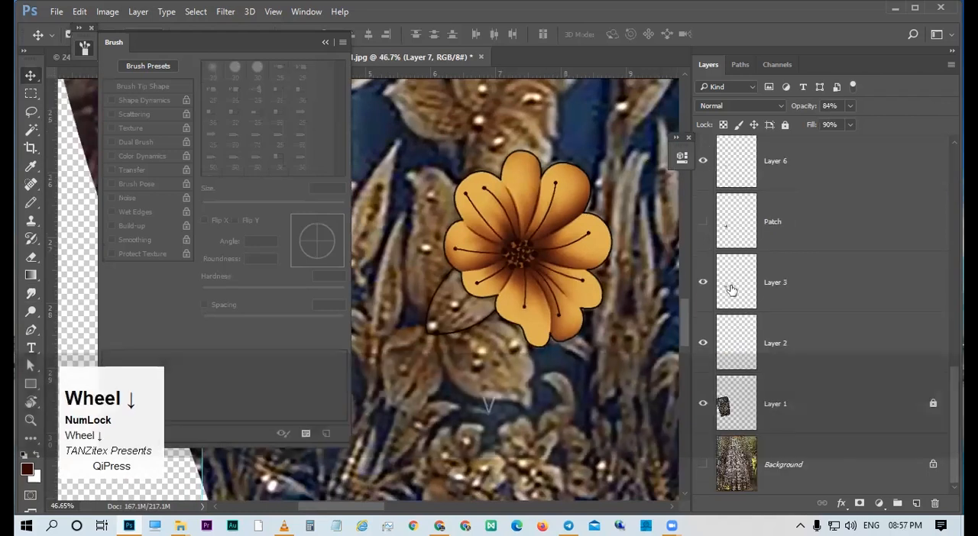
left_click(738, 220, "ctrl")
left_click(793, 223, "ctrl")
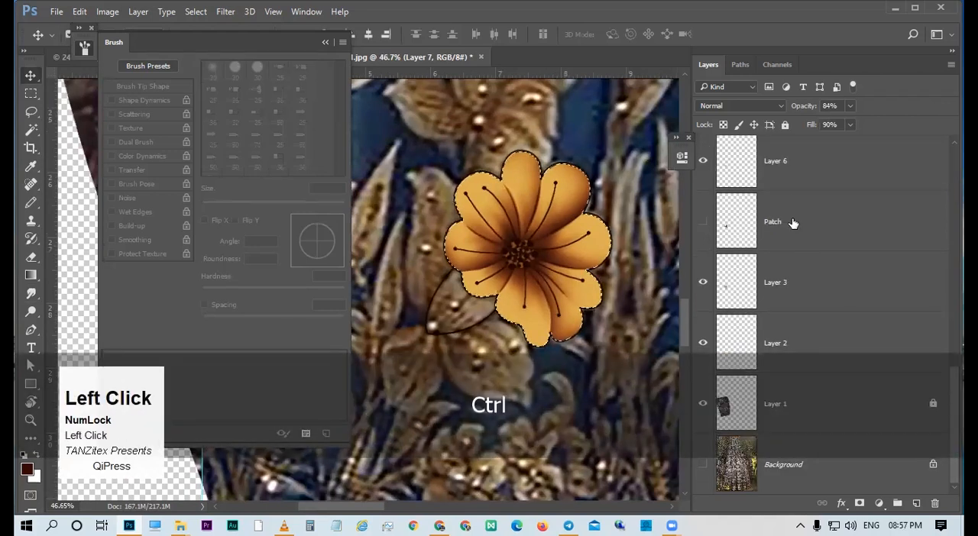
left_click(916, 504)
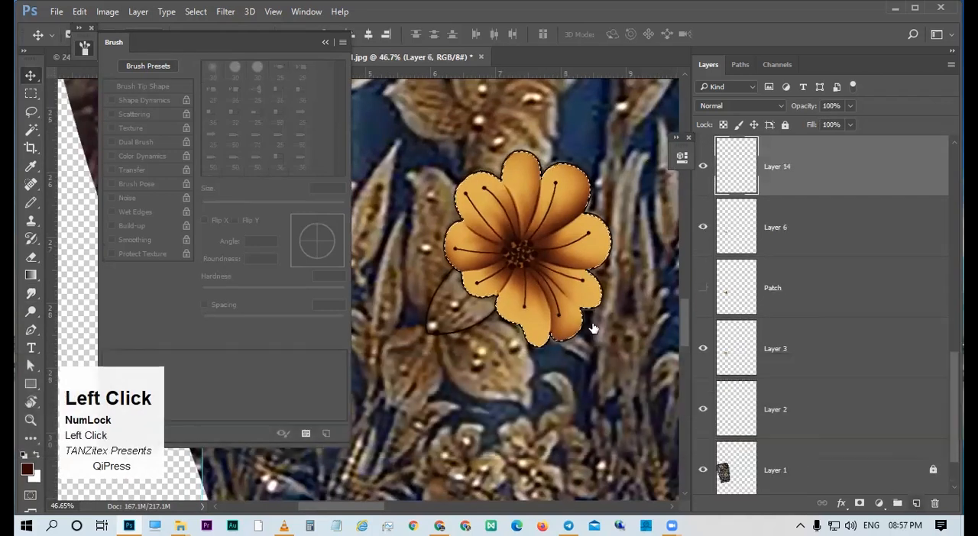
Set up a soft round 120 px brush at 0% hardness and 30% opacity and sample a brown from the flower.
key("b")
right_click(574, 164, "alt")
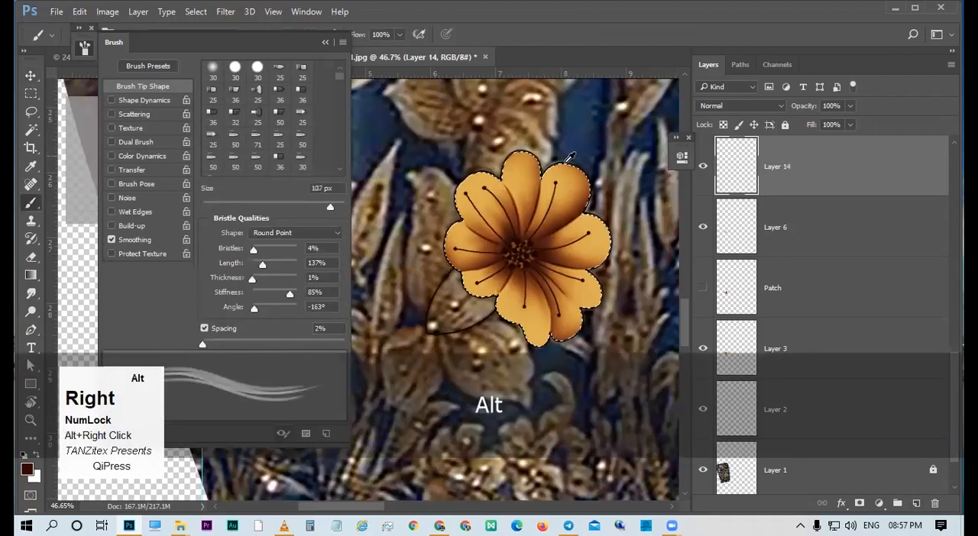
left_click(535, 227, "alt")
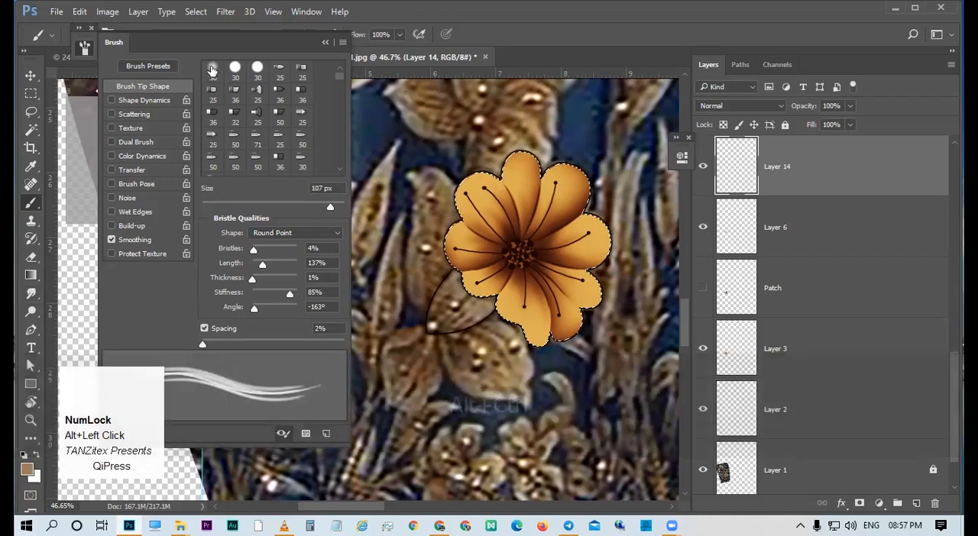
left_click(212, 71)
right_click(542, 265, "alt")
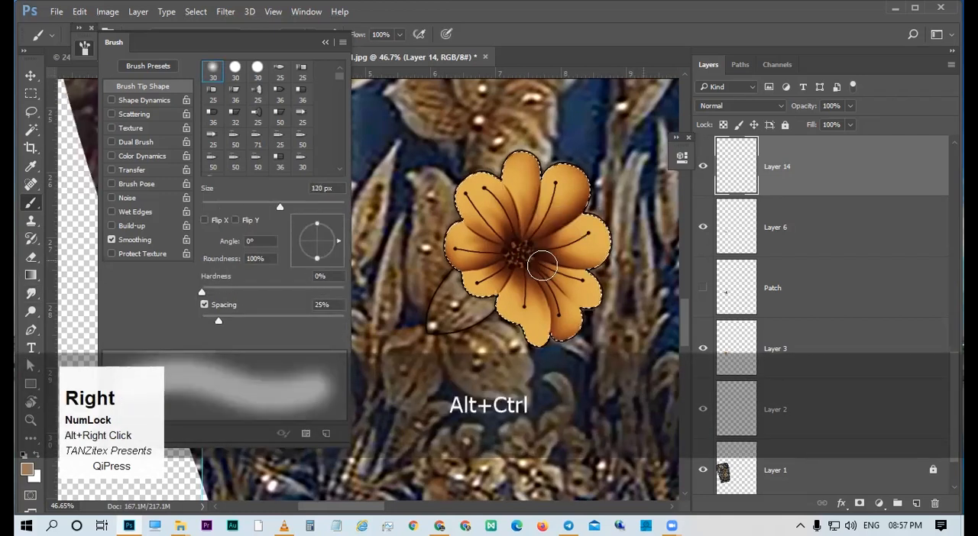
key("3")
left_click(517, 233)
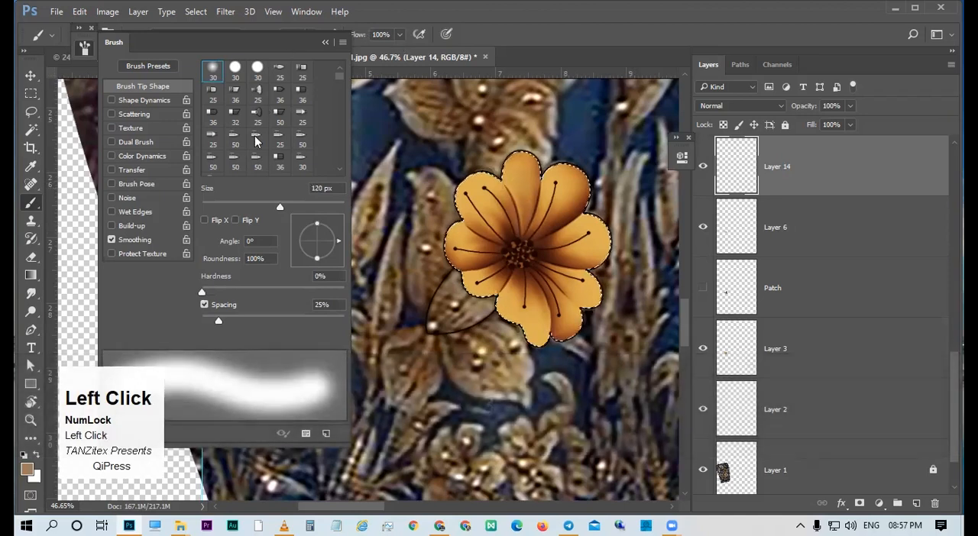
Paint soft brown shading over the petals on Layer 14 inside the flower selection, and deselect.
left_click_drag(256, 42, 220, 137)
left_click(414, 181, "alt")
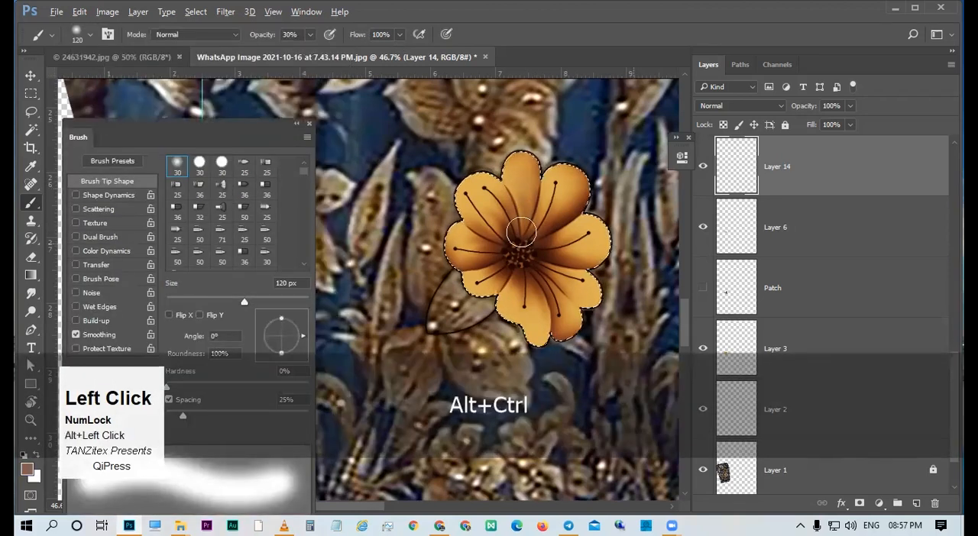
key("ctrl+z")
left_click(476, 215)
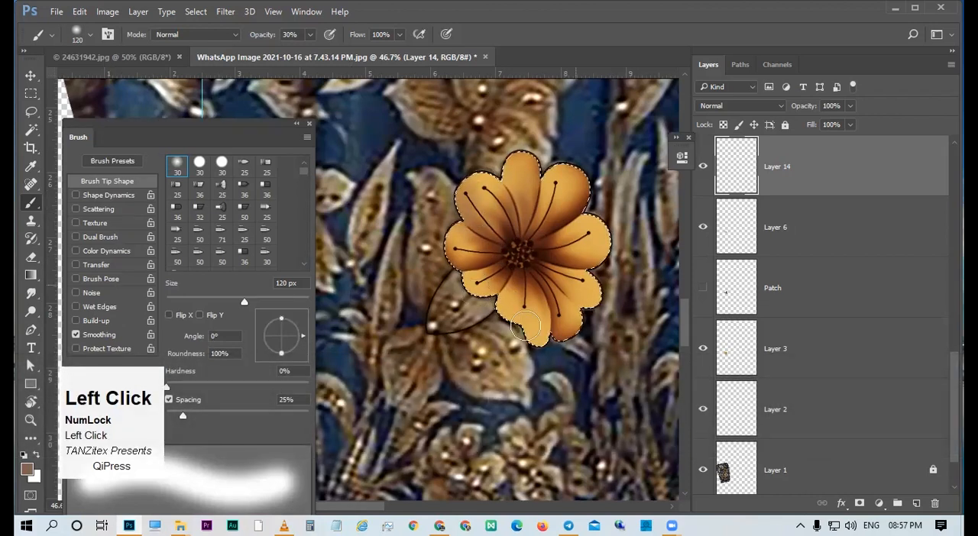
key("ctrl+z")
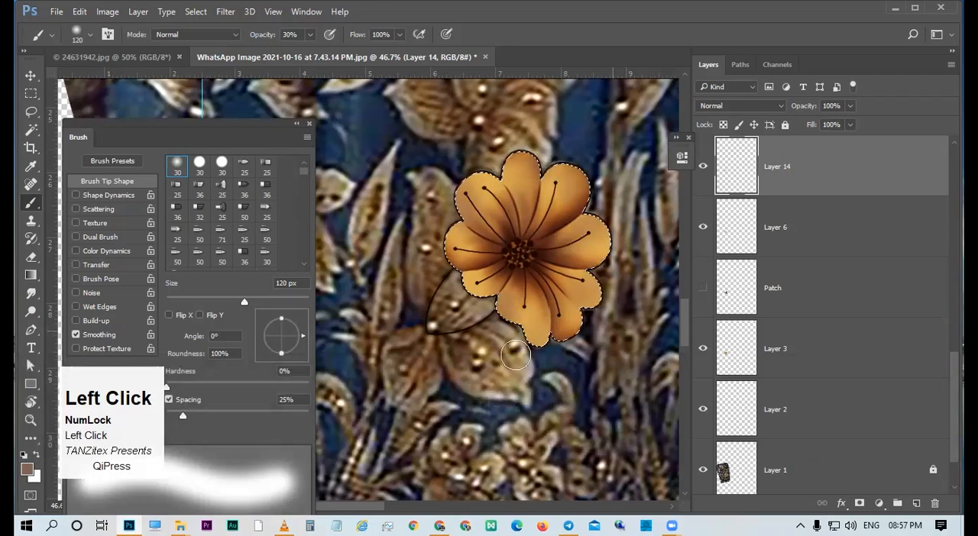
key("ctrl+d")
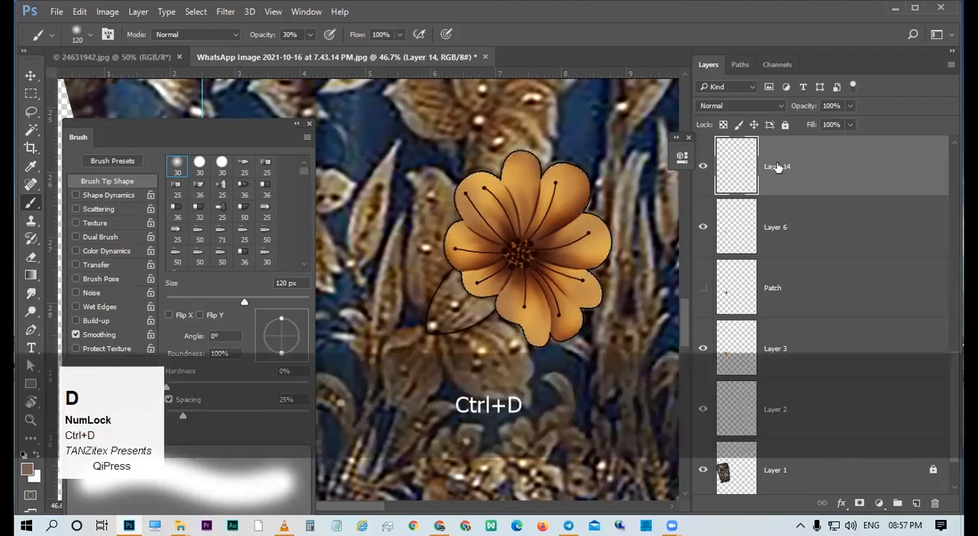
Shift the hue of Layer 14's shading by +28 with Hue/Saturation.
key("ctrl+u")
left_click_drag(732, 252, 746, 249)
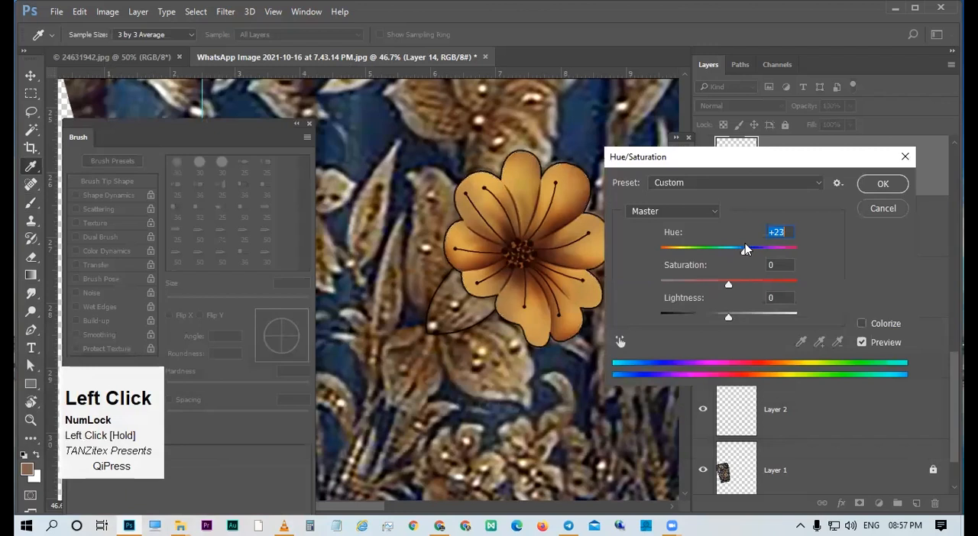
left_click(880, 184)
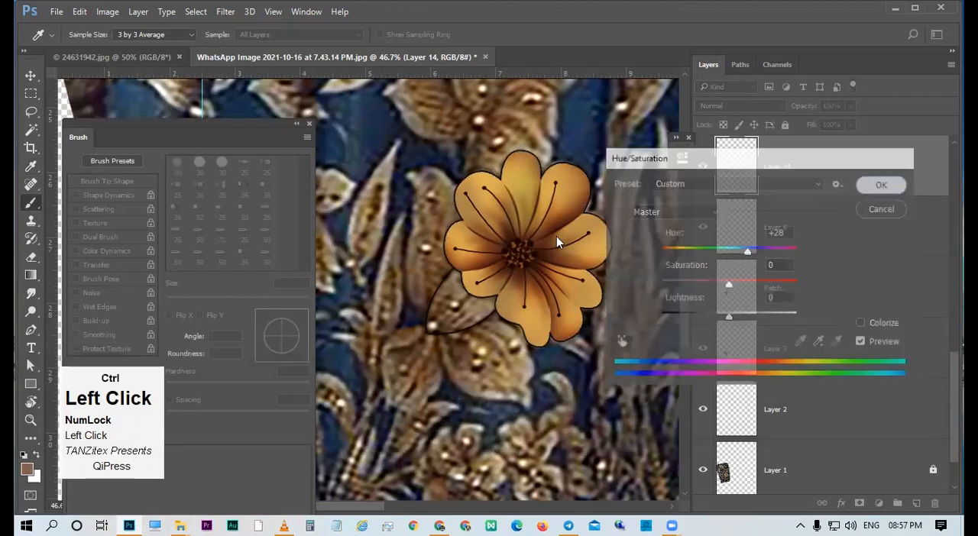
left_click_drag(556, 236, 367, 232)
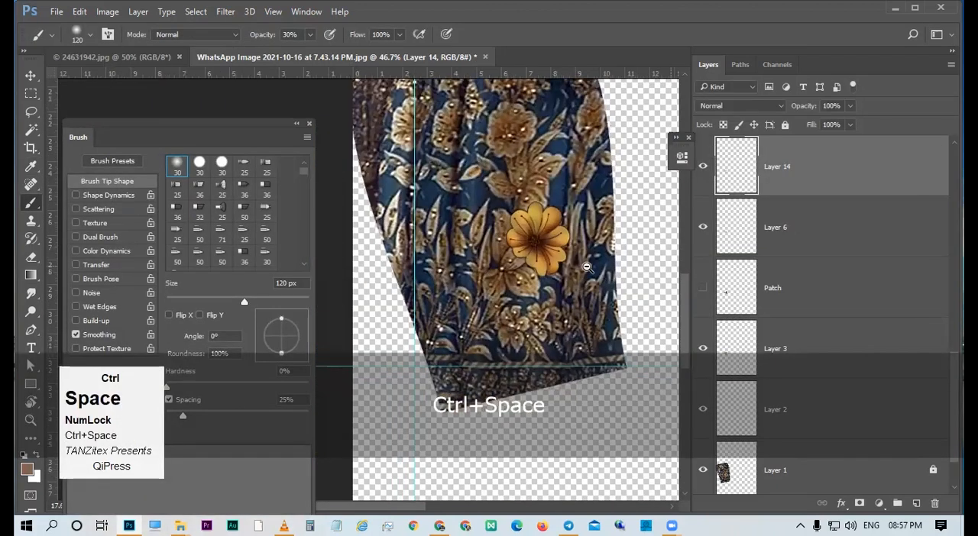
Adjust Layer 14's shading with Hue/Saturation to hue -50 and lightness +12.
key("ctrl+u")
key("alt")
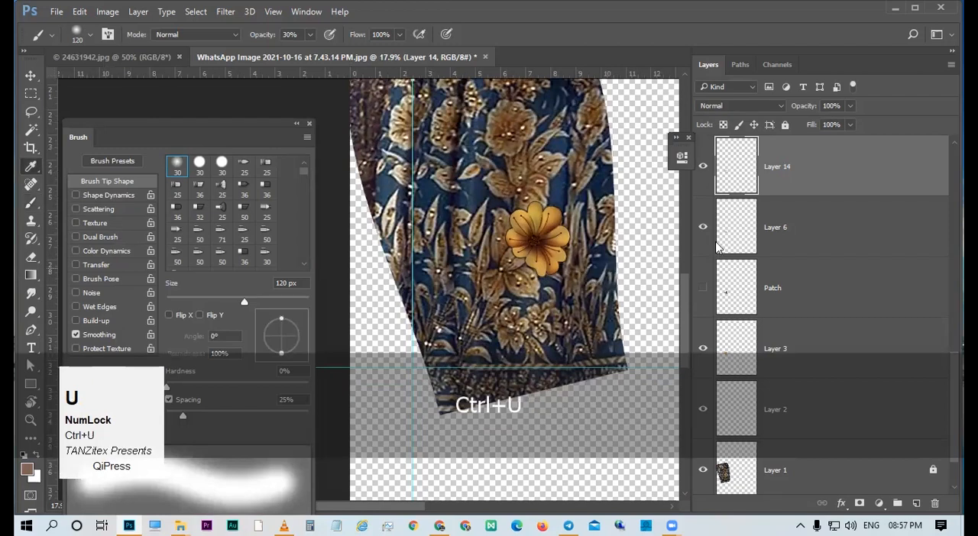
left_click(695, 251)
mouse_move(695, 255)
left_mouse_down()
mouse_move(704, 255)
mouse_move(695, 253)
left_mouse_up()
left_click(736, 317)
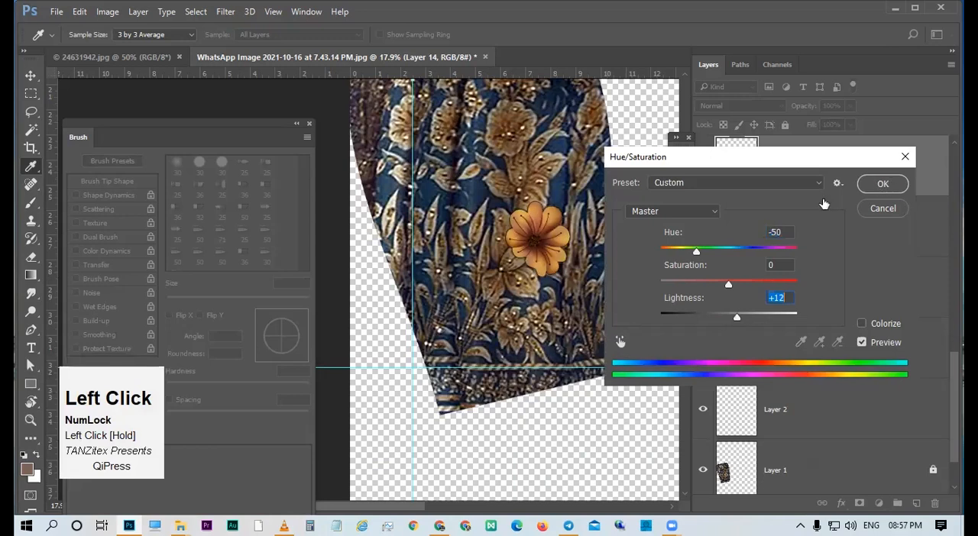
Reshape the Curves 1 adjustment by moving its lower curve point to input 76, output 54.
scroll(800, 209, "up", 2)
scroll(822, 187, "up", 5)
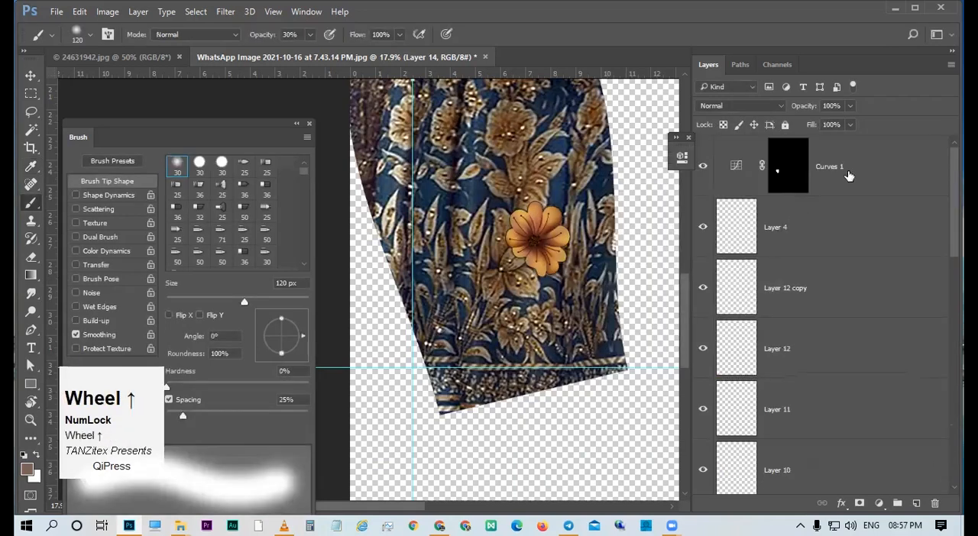
left_click(740, 173)
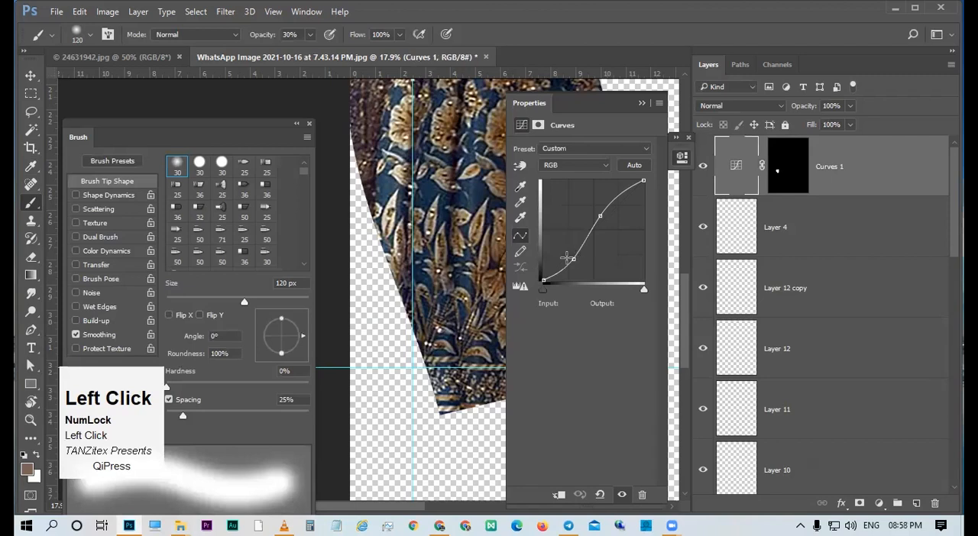
left_click(566, 258)
left_click_drag(711, 281, 719, 282)
left_click(746, 238)
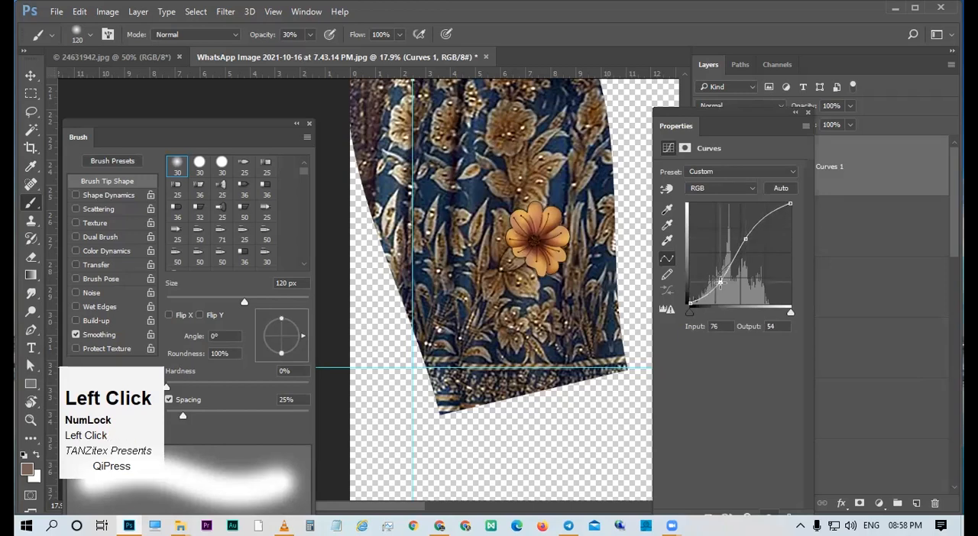
left_click(807, 113)
Hide the Curves 1 adjustment layer over the flower.
key("ctrl+space")
left_click_drag(509, 258, 582, 268)
left_click_drag(593, 229, 608, 256)
key("v")
key("ctrl+space")
left_click_drag(573, 293, 605, 185)
key("v")
left_click(703, 166)
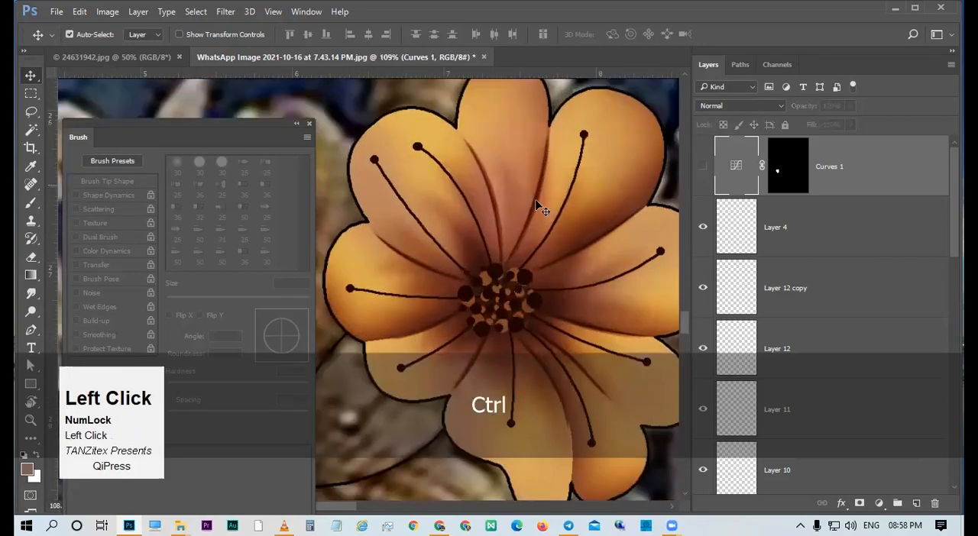
Select the petal vein lines on Layer 12 copy and merge that layer down into Layer 12.
left_click(537, 204)
key("ctrl+z")
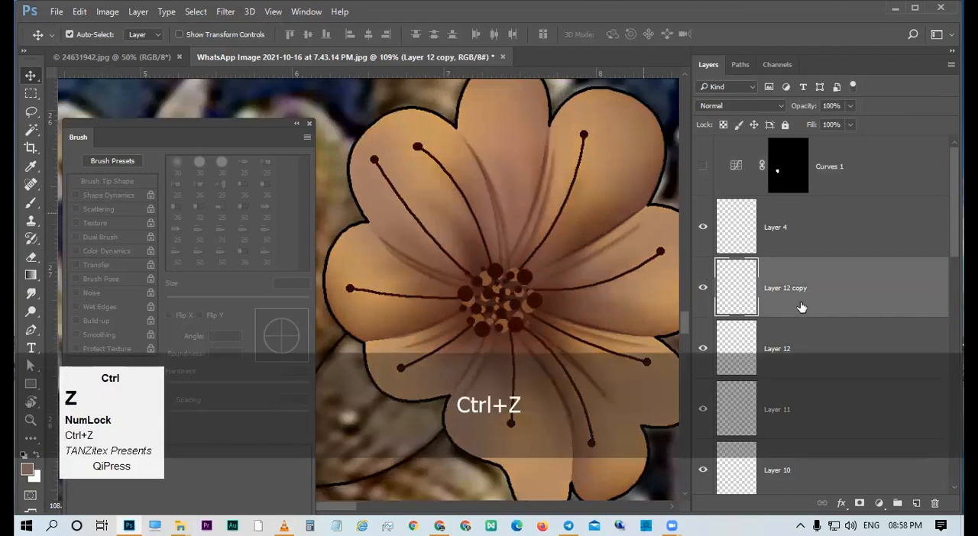
scroll(800, 307, "down", 1)
key("ctrl+e")
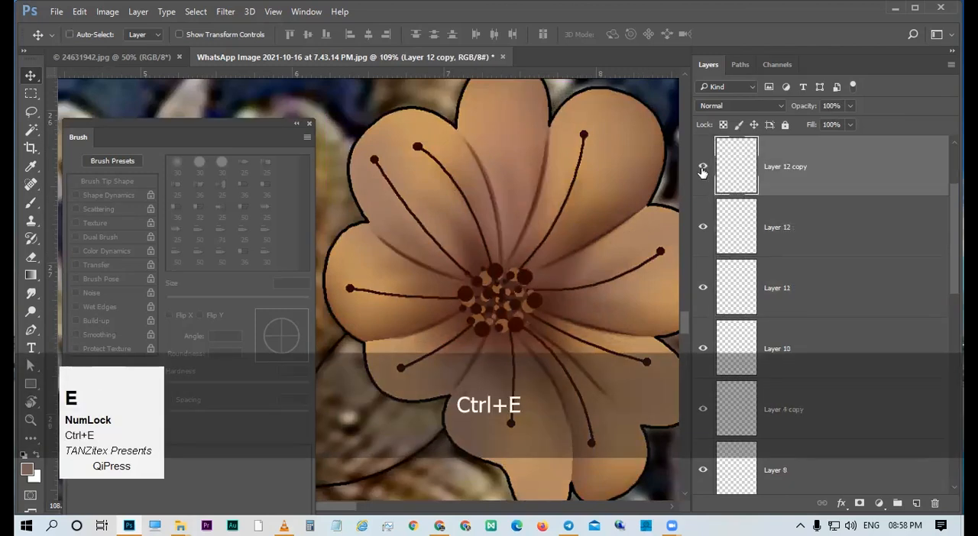
Check the merged Layer 12 by toggling its visibility and rename it "Smooth Shade Line".
left_click(702, 169)
left_click(703, 173)
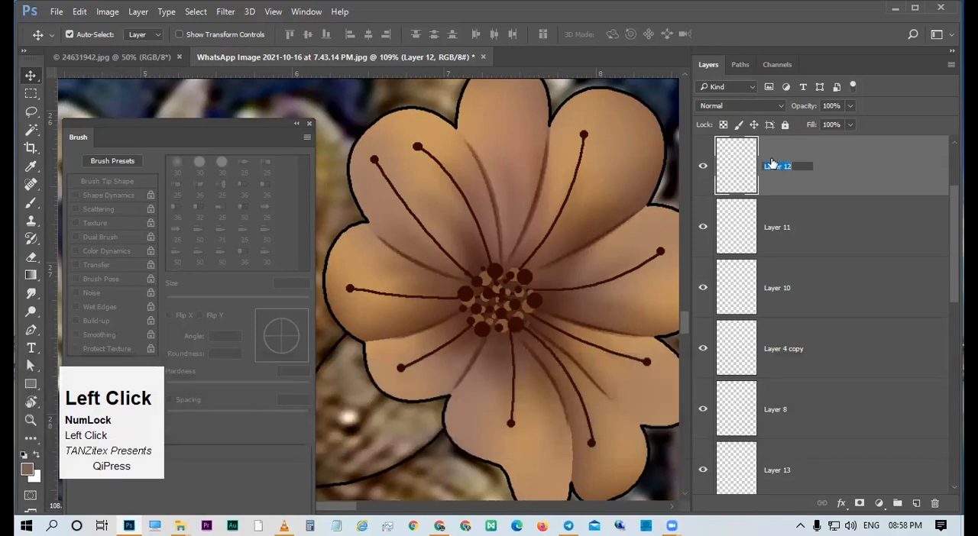
key("shift")
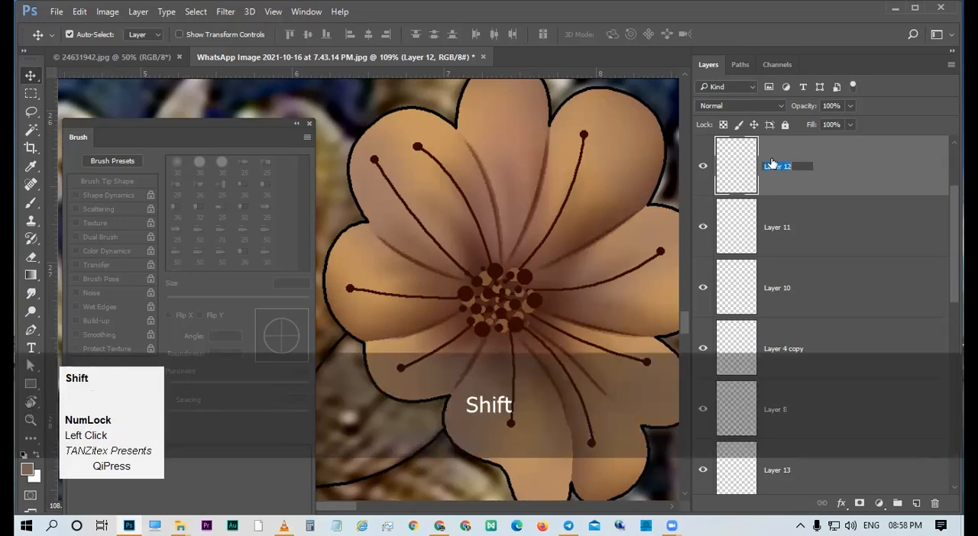
type("Smooth Shade ")
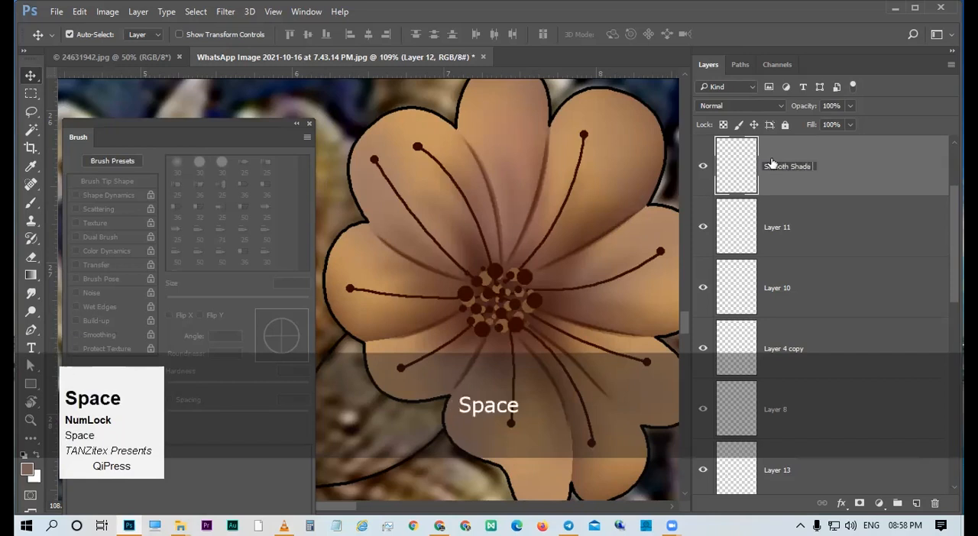
type("Line")
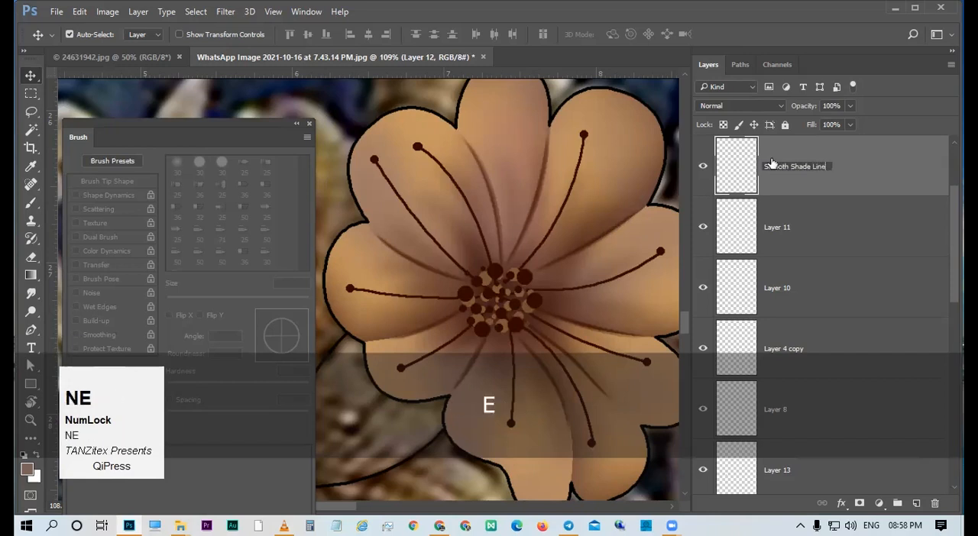
key("Return")
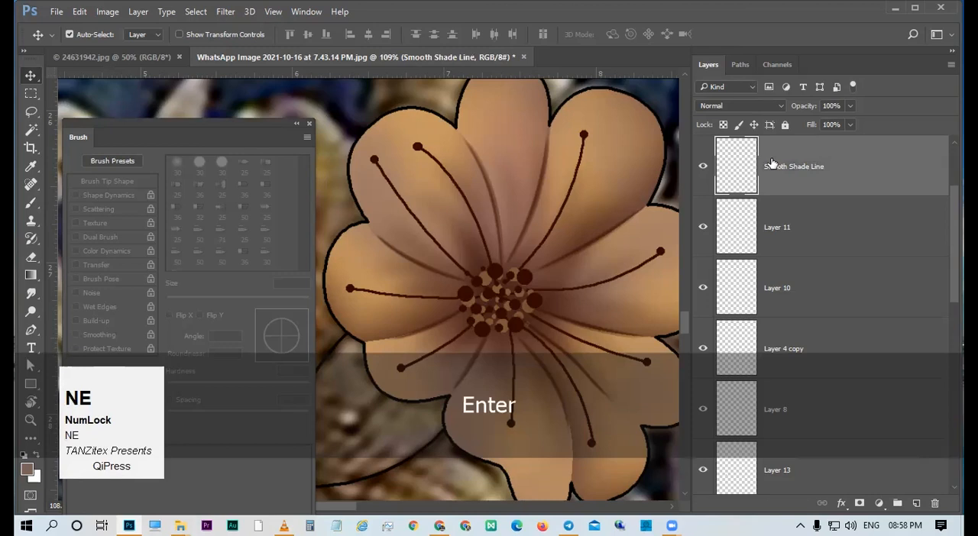
Check Layer 11 for visible content and delete it.
left_click(703, 226)
key("ctrl+space")
left_click_drag(519, 261, 473, 262)
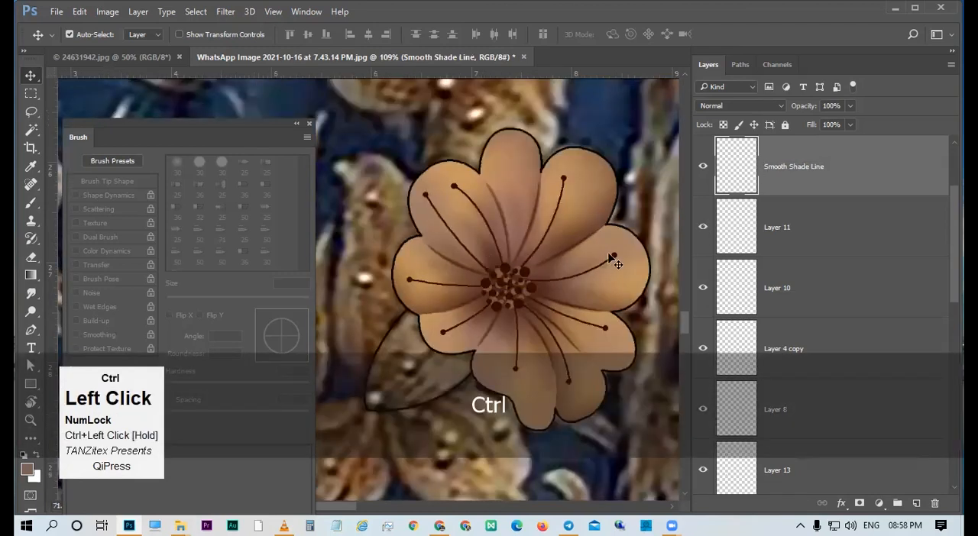
left_click(796, 224)
key("Delete")
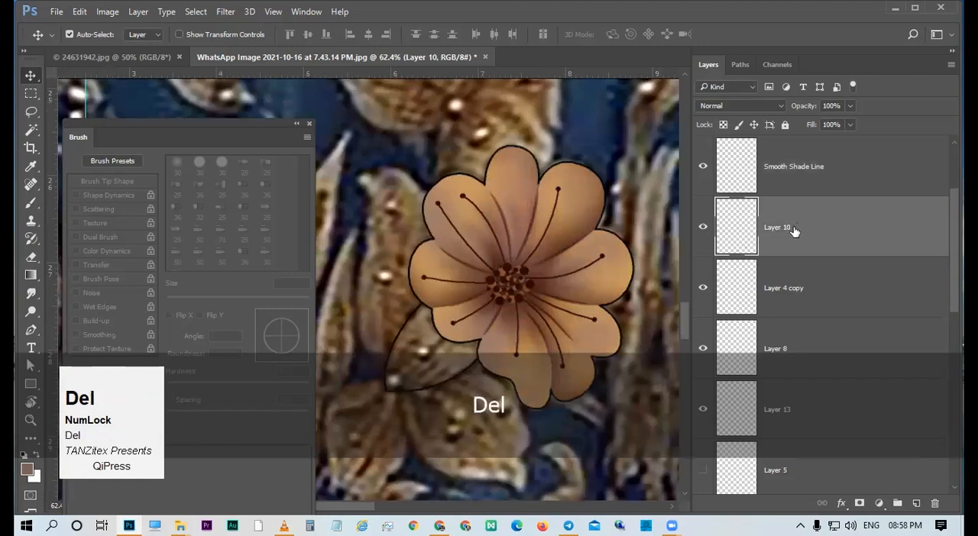
Check Layer 10 by toggling its visibility and rename it "Bk Shade".
left_click(703, 228)
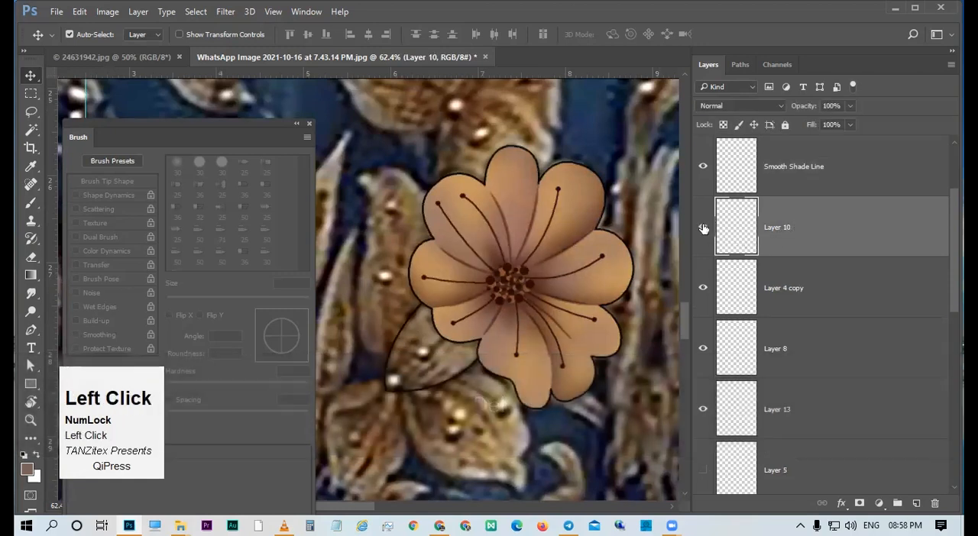
left_click(703, 228)
key("shift")
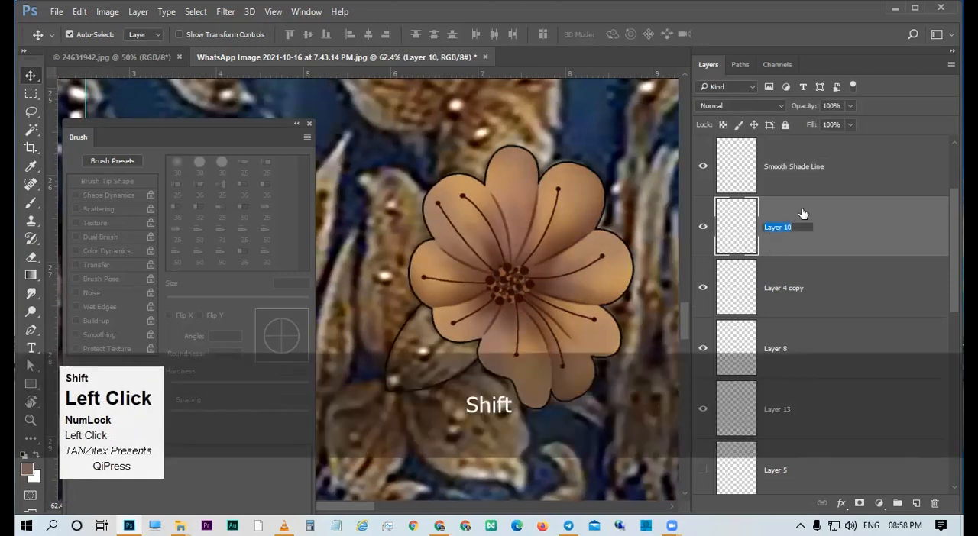
type("Bk Shade")
key("Return")
Check Layer 4 copy by toggling its visibility and rename it "Center".
left_click(703, 290)
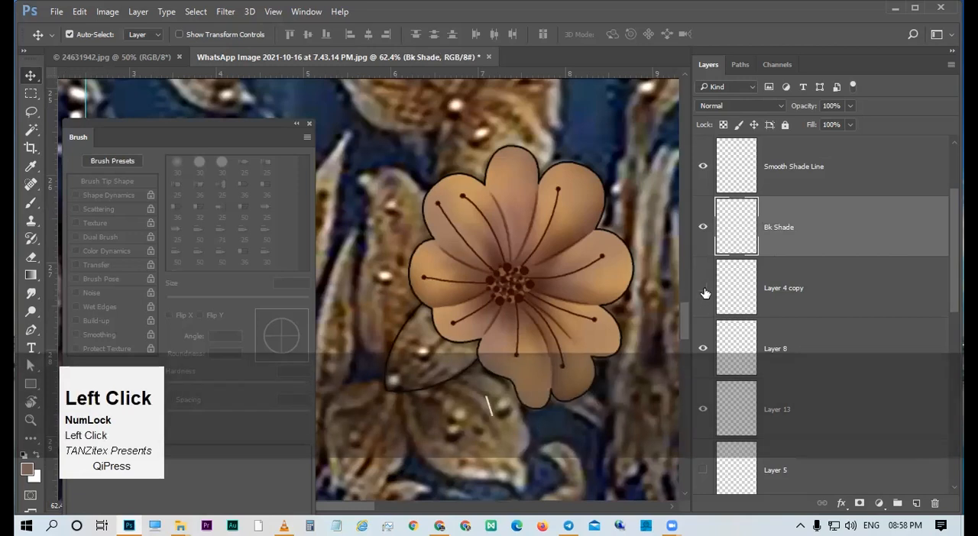
left_click(704, 289)
left_click(793, 290)
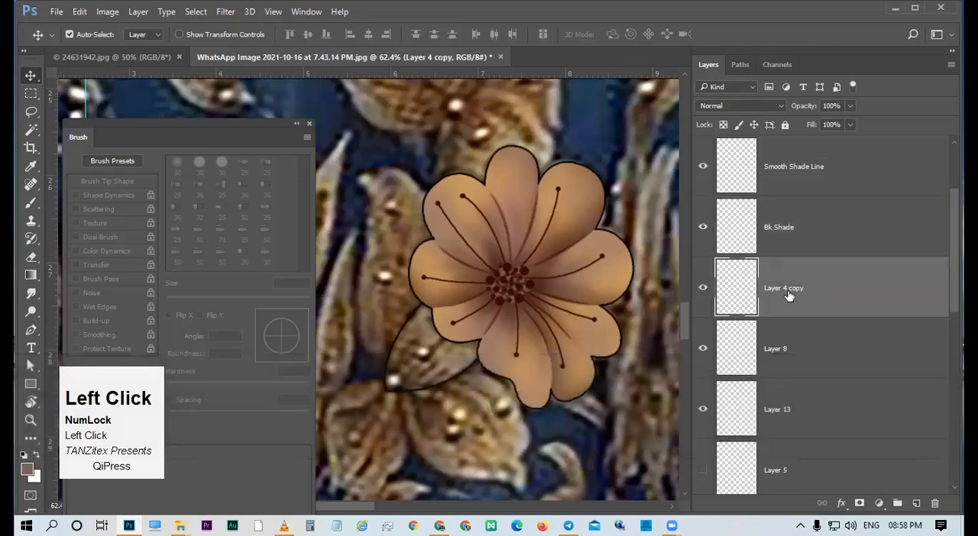
key("shift")
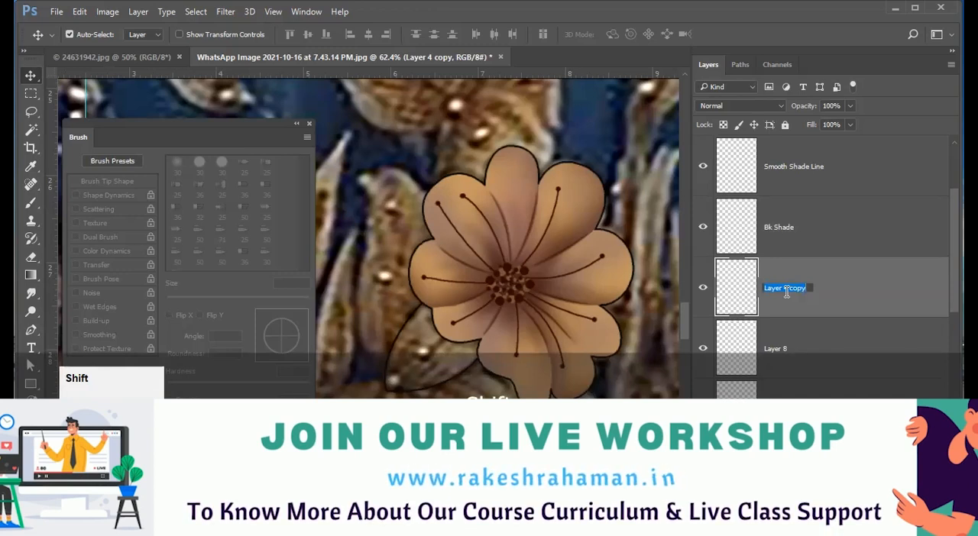
type("Center")
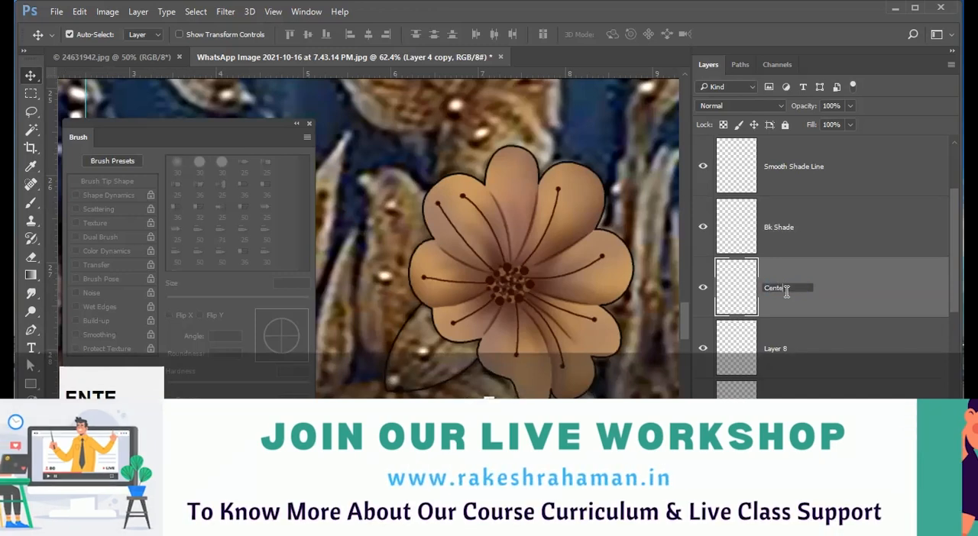
left_click(853, 286)
Delete Layer 8 from below the Center layer.
scroll(768, 371, "down", 2)
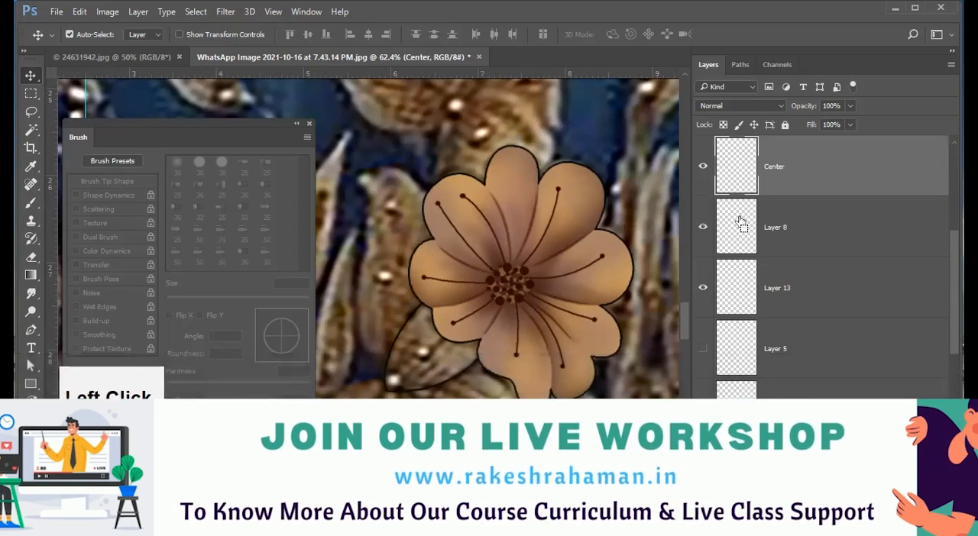
left_click(741, 224, "ctrl")
left_click(797, 235)
key("Delete")
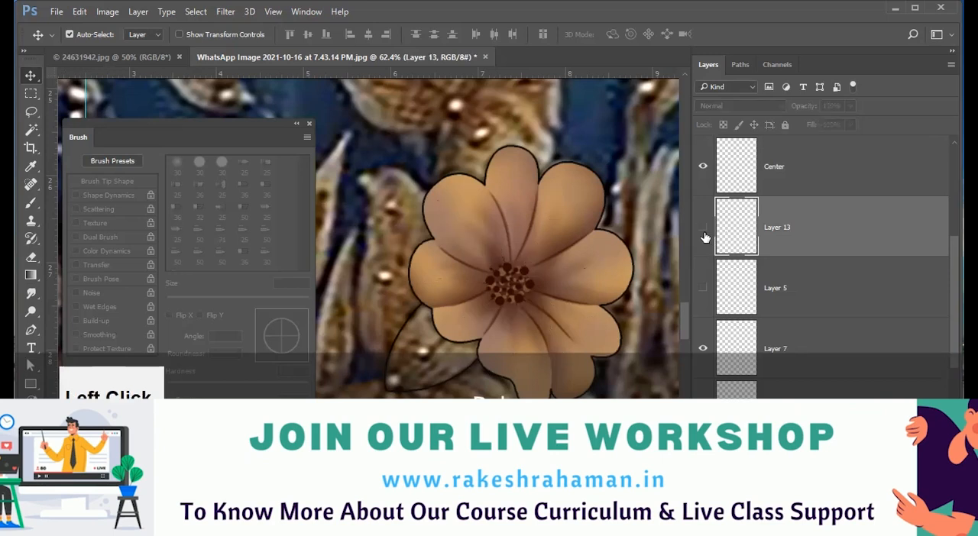
Check Layer 13 by turning on its visibility and rename it "Out line With Bal;".
left_click(703, 233)
double_click(774, 226)
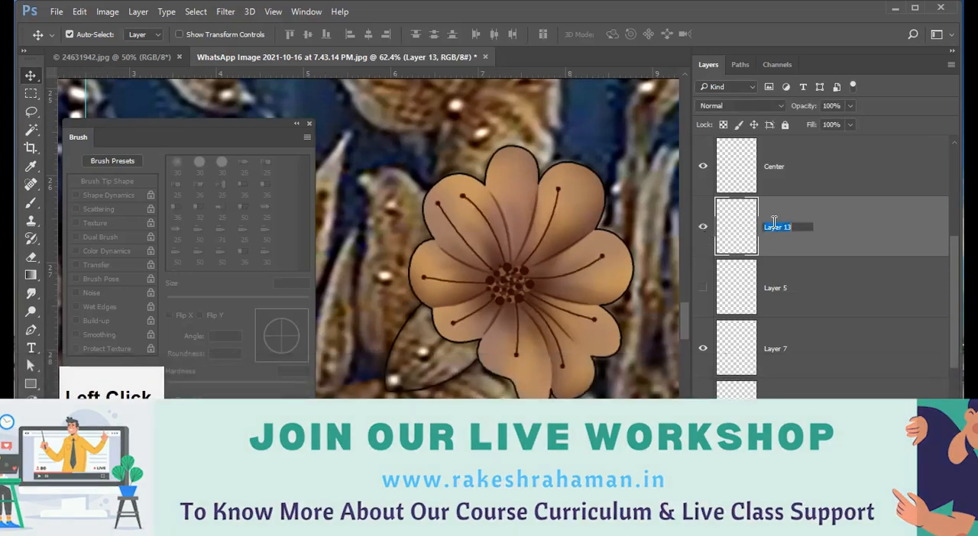
type("Out lin")
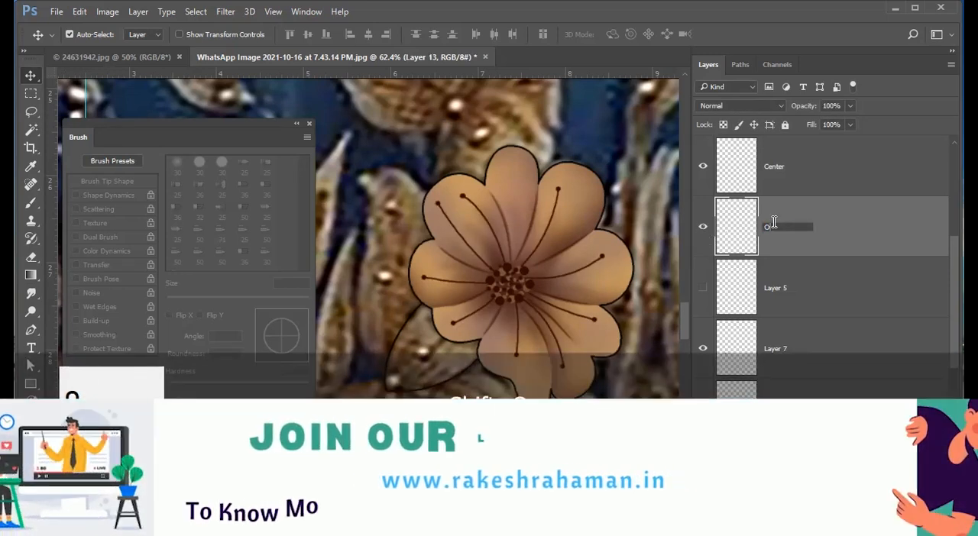
type("e With")
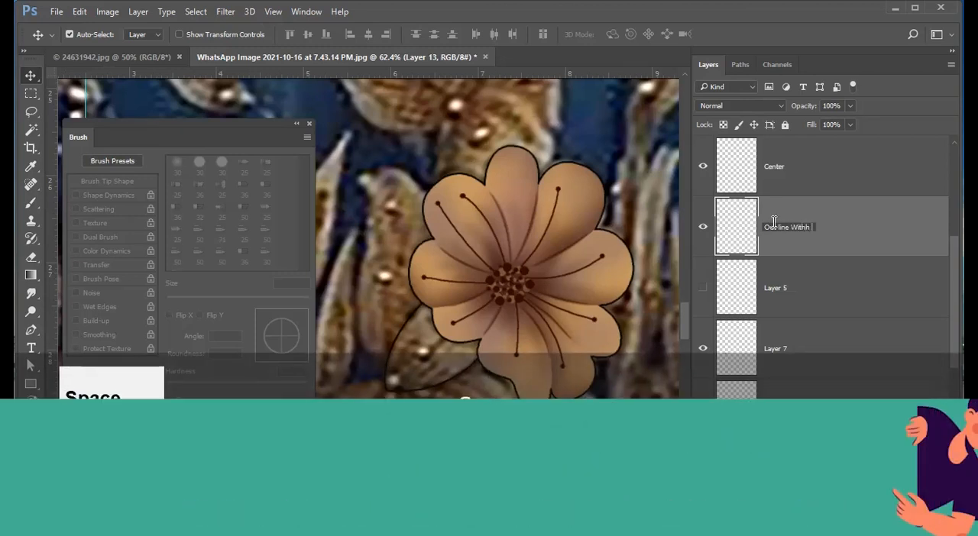
key("BackSpace")
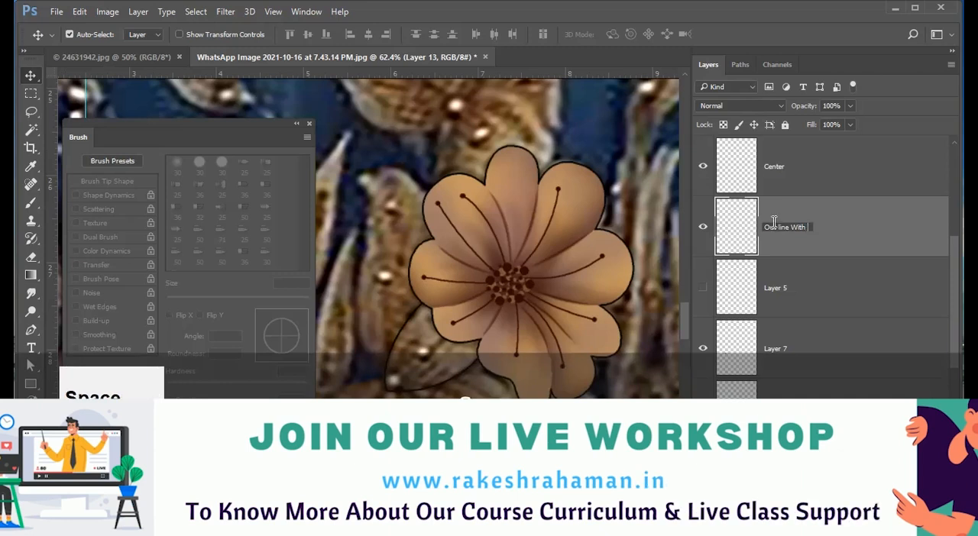
key("Return")
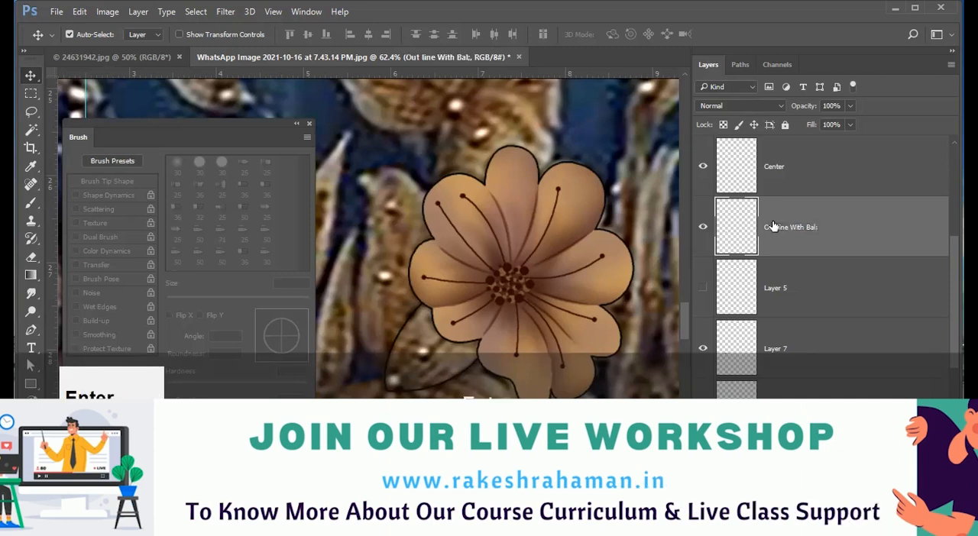
Delete the hidden Layer 5, and check Layer 7 by toggling its visibility and rename it "Cend Shade".
left_click(804, 290)
key("Delete")
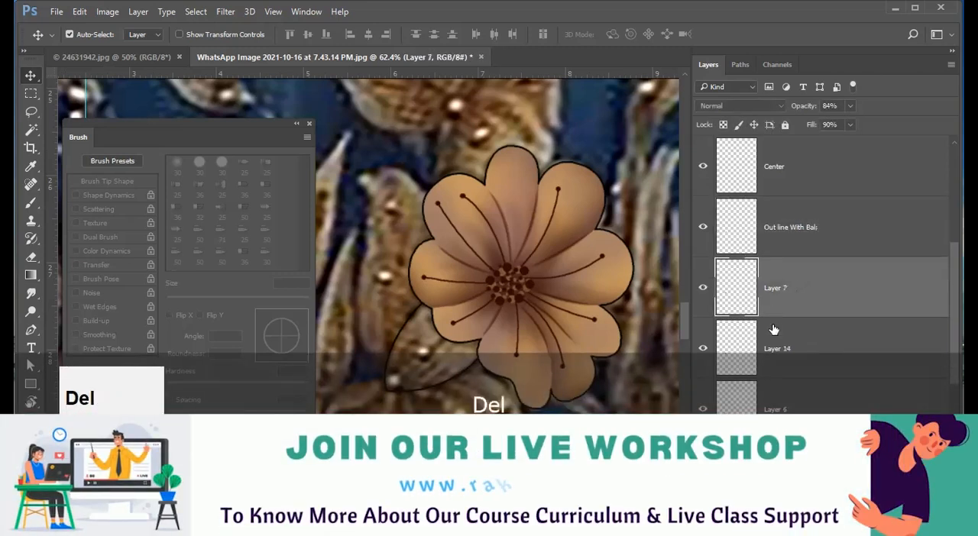
scroll(747, 271, "down", 1)
left_click(705, 230)
left_click(705, 231)
double_click(774, 227)
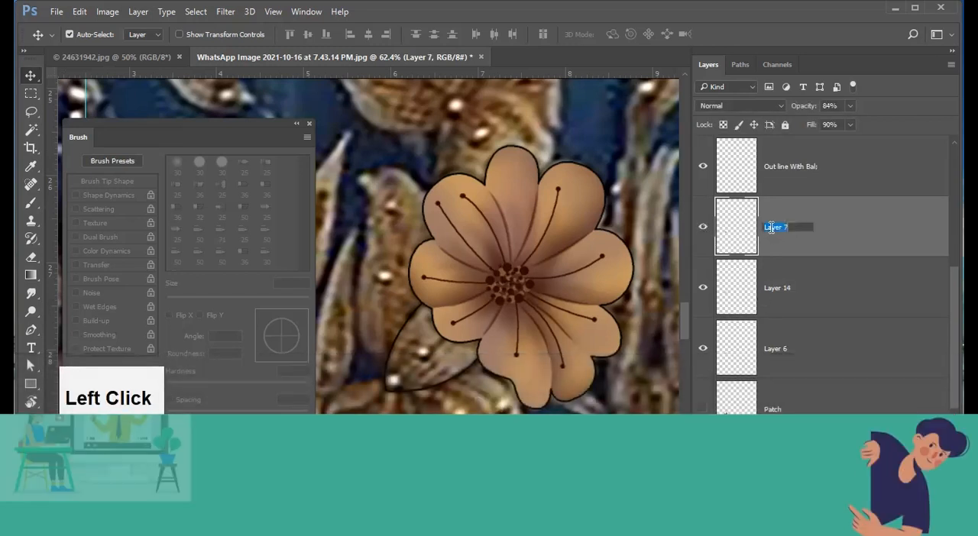
type("Cend Shade")
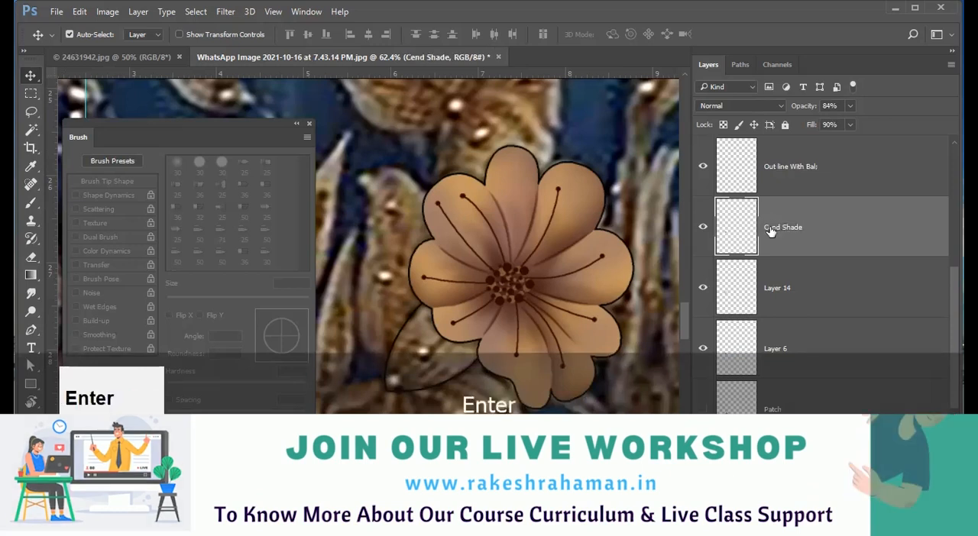
Check Layer 14 by toggling its visibility and rename it "2nd Tone".
left_click(704, 288)
left_click(704, 288)
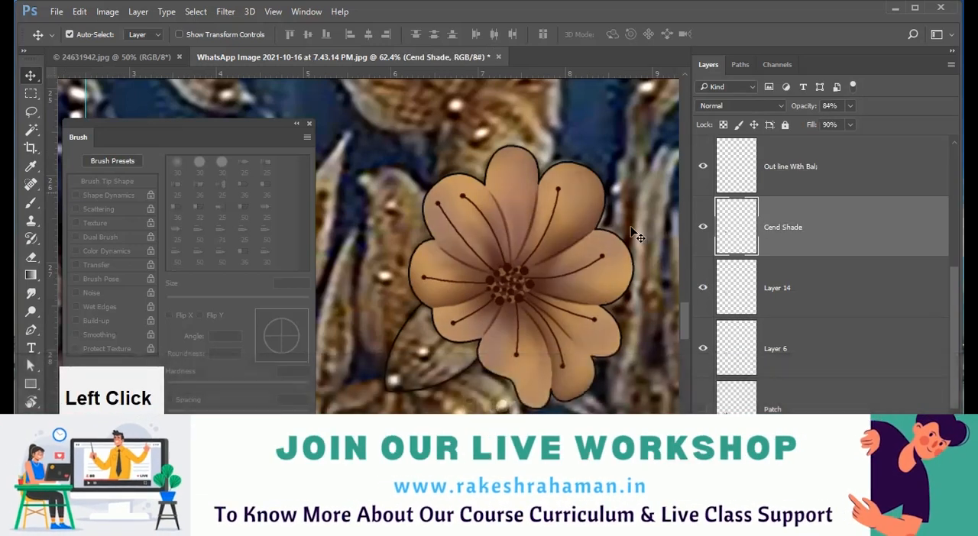
double_click(771, 295)
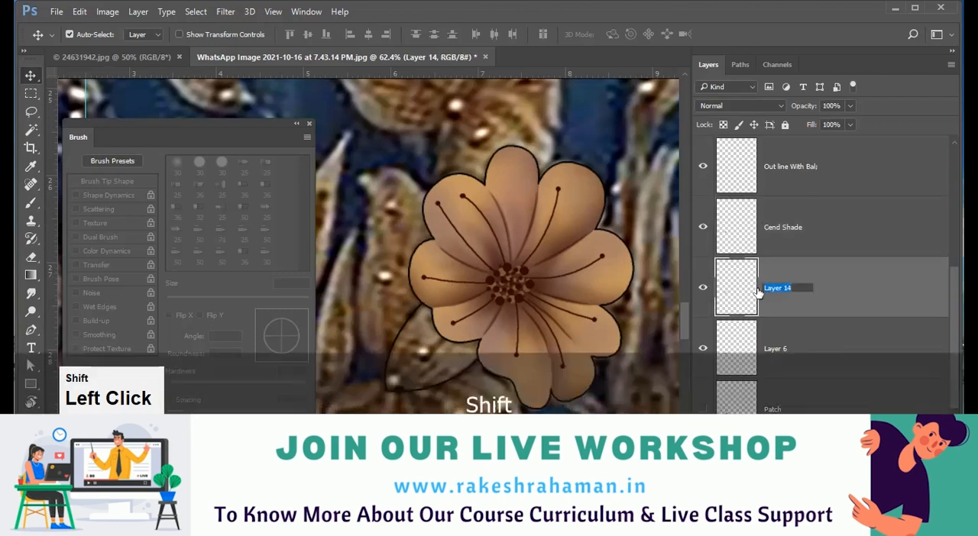
type("2nd Tob")
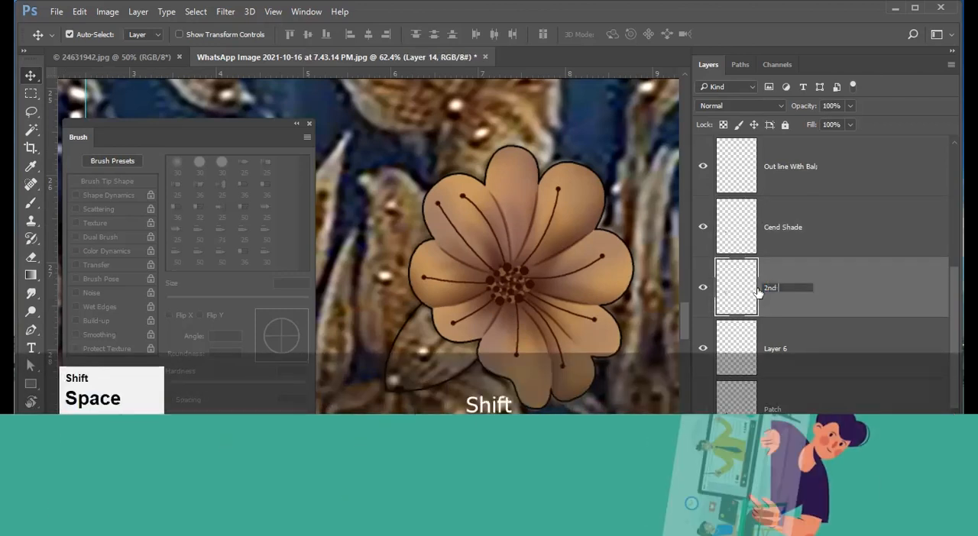
key("BackSpace")
type("ne")
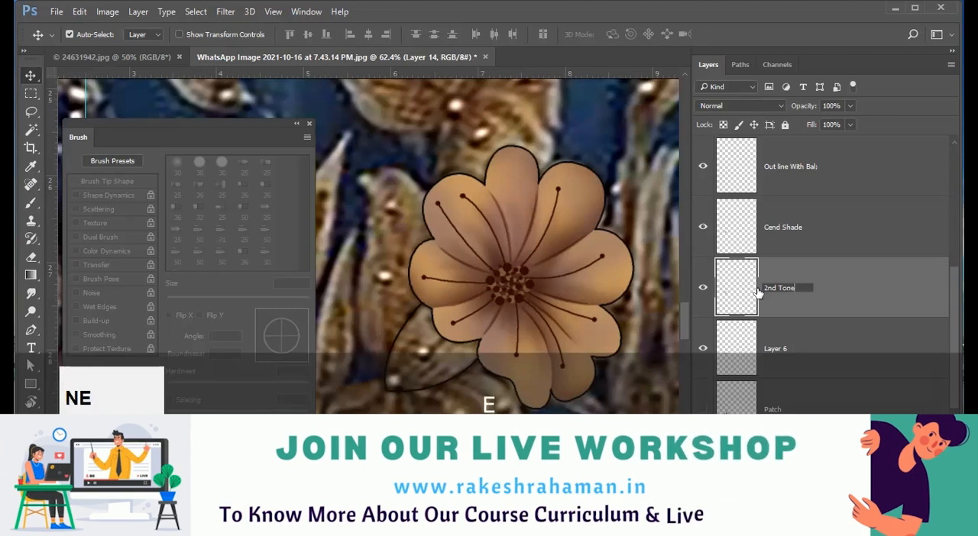
key("Return")
Check Layer 6 by toggling its visibility and rename it "Bakc Shade".
scroll(766, 307, "down", 1)
left_click(702, 289)
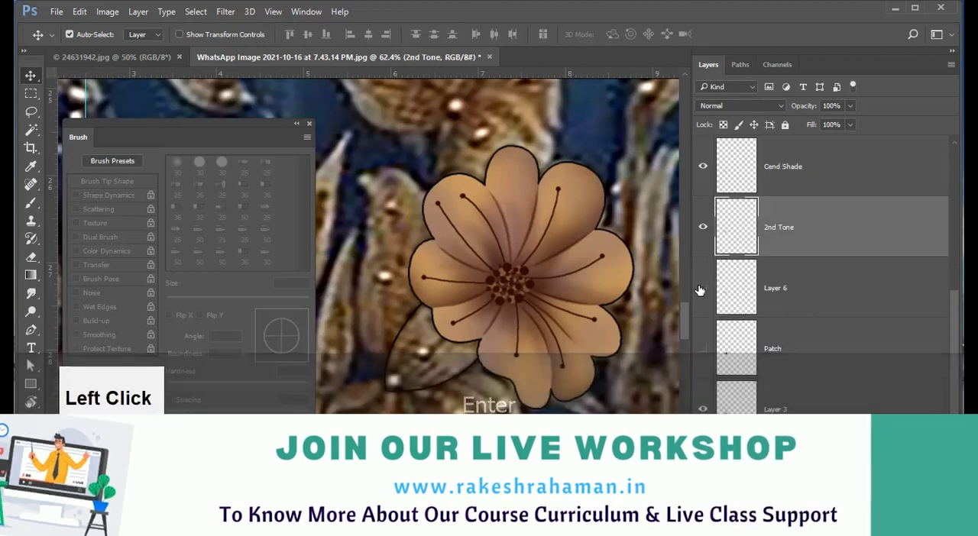
left_click(702, 289)
double_click(769, 289)
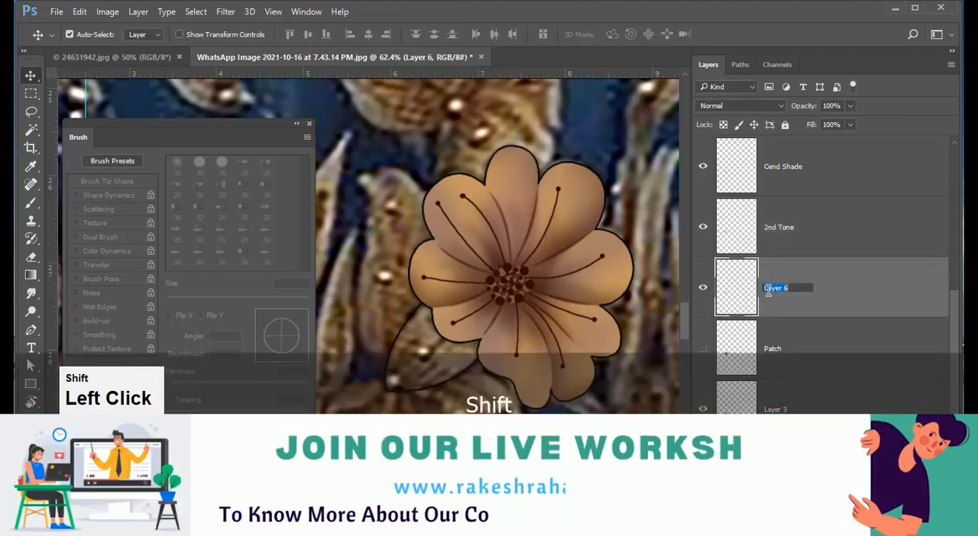
type("A")
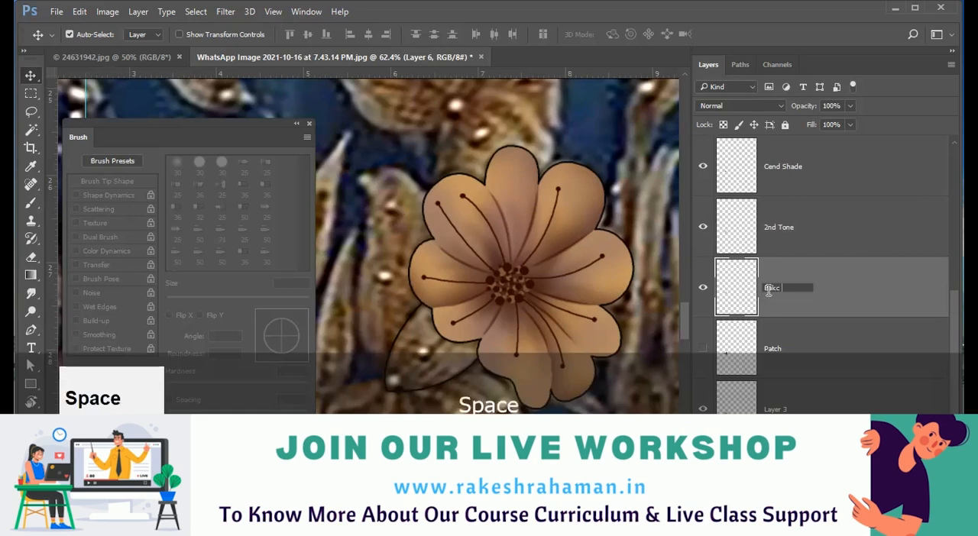
type("akc Shad")
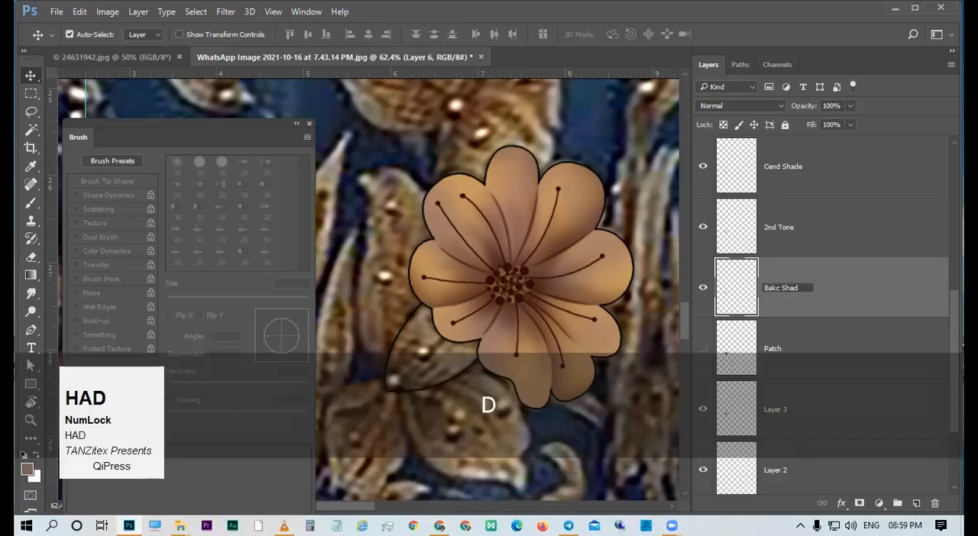
type("e")
key("Return")
Turn on the visibility of the Curves 1 adjustment layer above the flower layers.
left_click(810, 353)
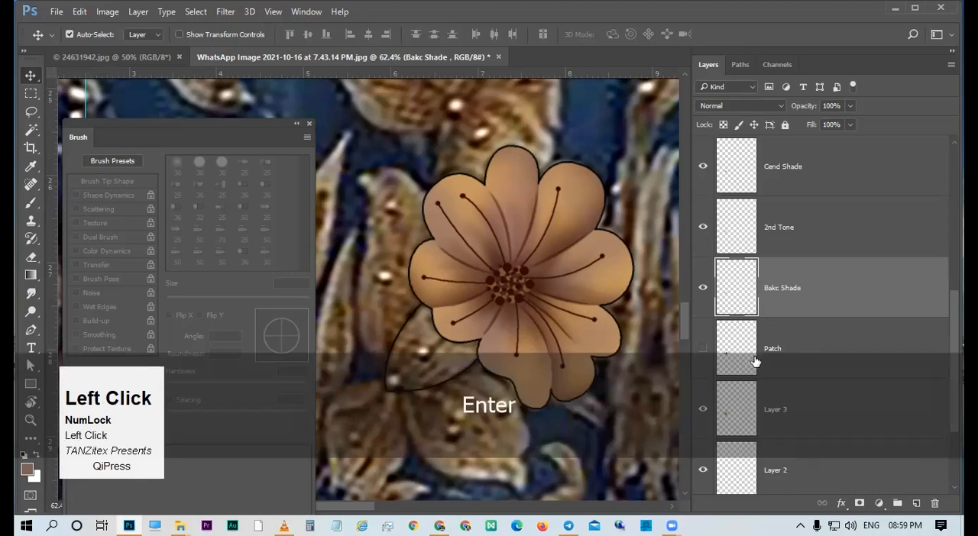
scroll(808, 344, "down", 2)
scroll(800, 250, "up", 4)
scroll(801, 251, "up", 4)
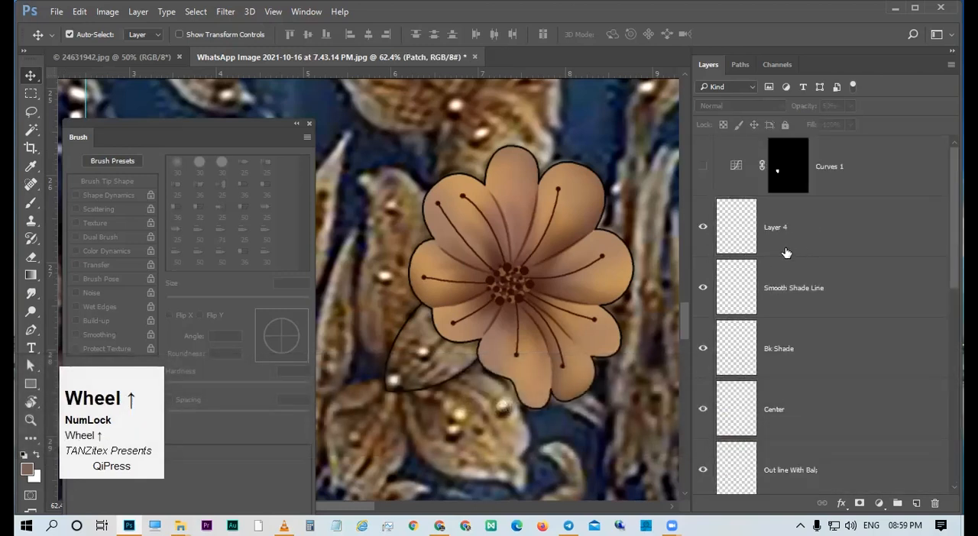
left_click(703, 173)
Examine the flower with the curves adjustment against the skirt's print, both from afar and up close.
left_click_drag(561, 245, 583, 288)
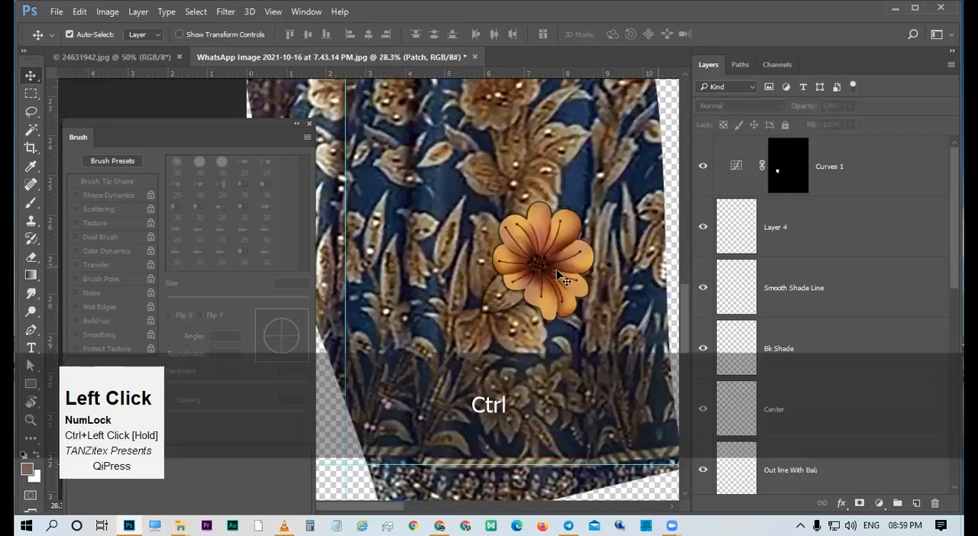
left_click(520, 285, "ctrl")
left_click_drag(520, 285, 561, 317)
left_click_drag(545, 258, 538, 181)
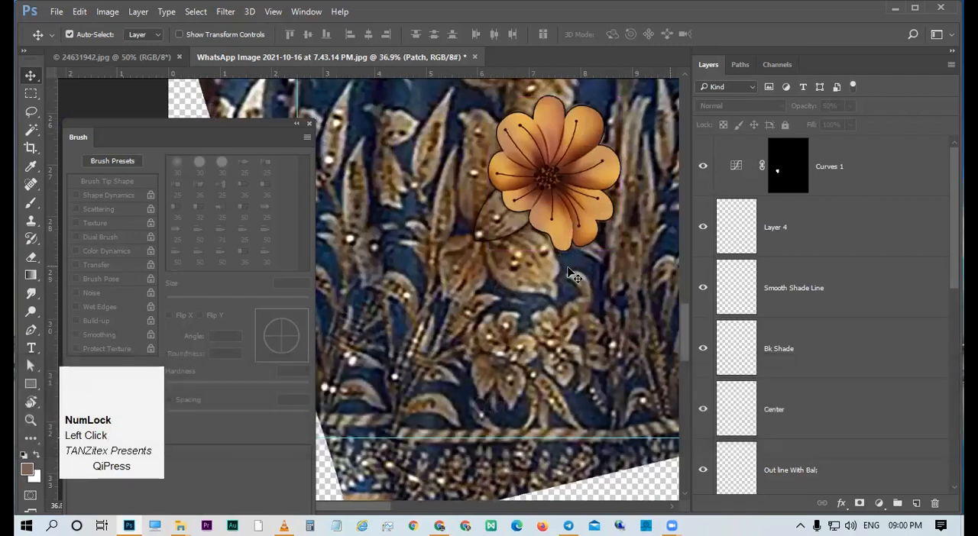
mouse_move(548, 191)
left_mouse_down()
mouse_move(502, 197)
mouse_move(563, 187)
left_mouse_up()
key("v")
left_click_drag(569, 229, 534, 225)
left_click_drag(599, 168, 592, 205)
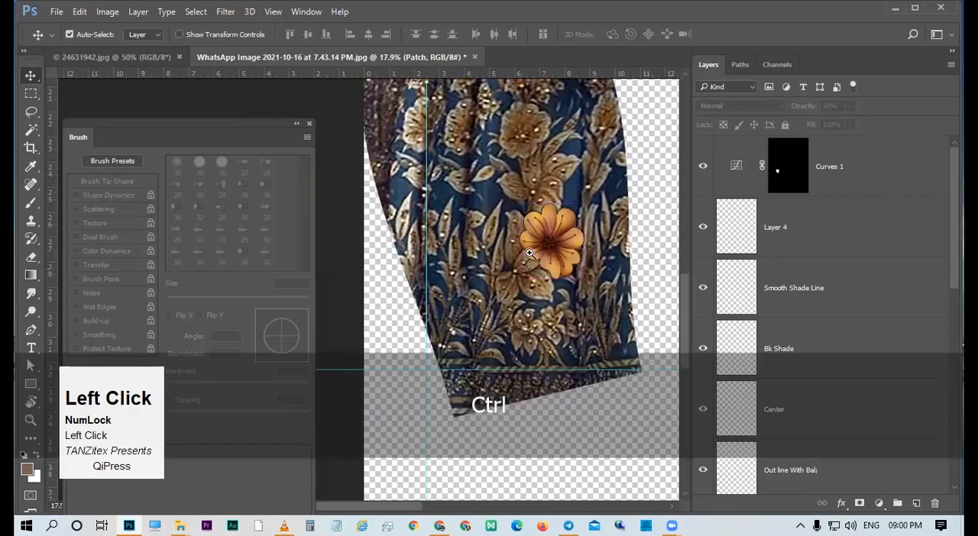
mouse_move(524, 265)
left_mouse_down()
mouse_move(559, 276)
mouse_move(537, 265)
left_mouse_up()
left_click_drag(535, 229, 547, 229)
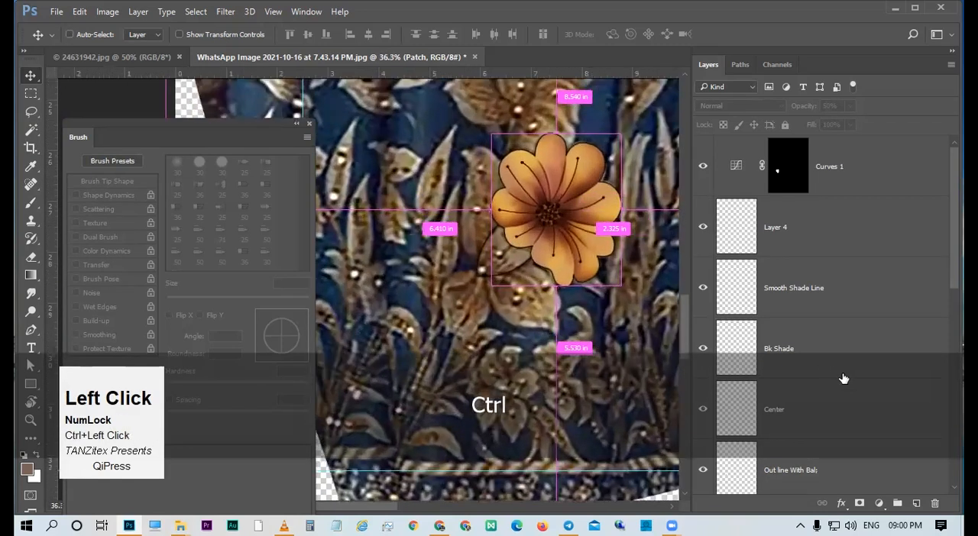
Check what Layer 2 contains by toggling its visibility while viewing the flower closely.
scroll(843, 379, "down", 6)
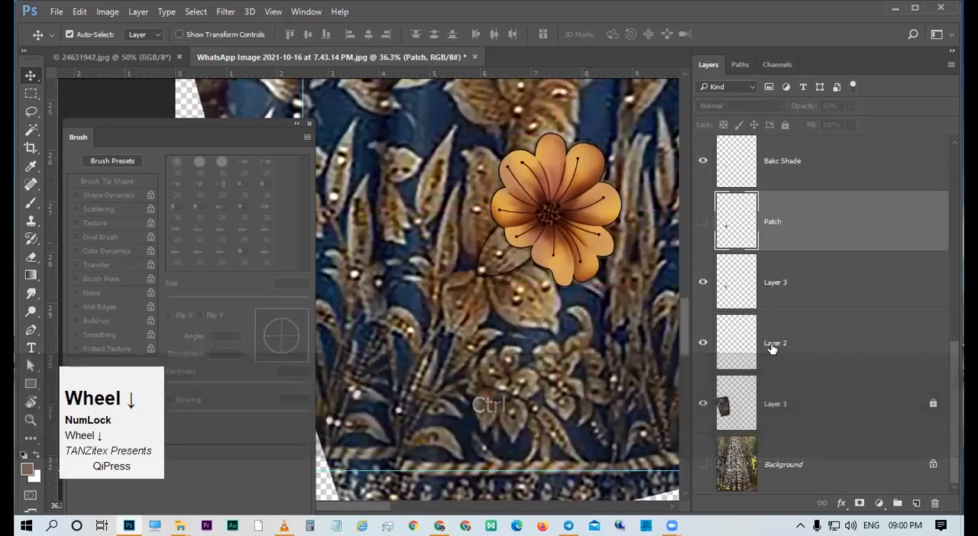
left_click(739, 345)
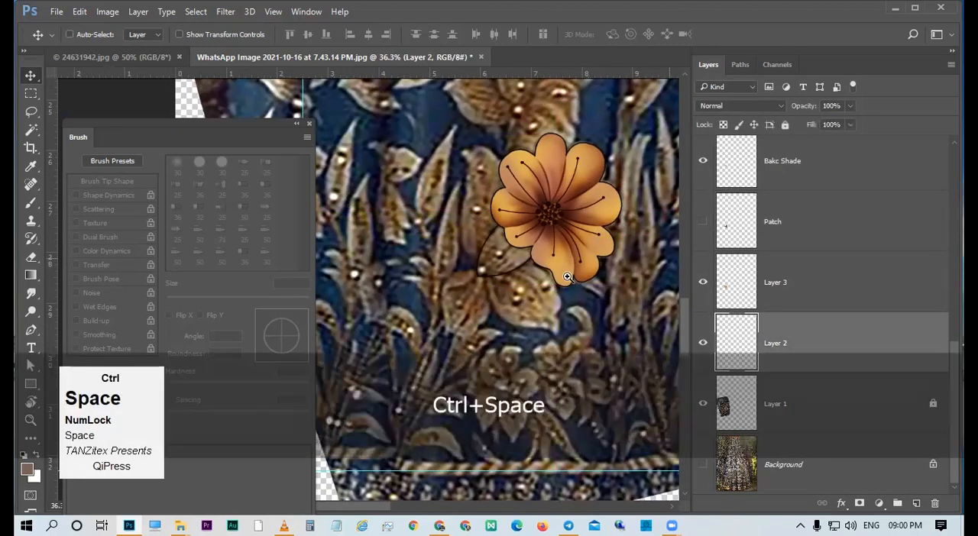
left_click_drag(558, 254, 588, 304)
left_click(701, 346)
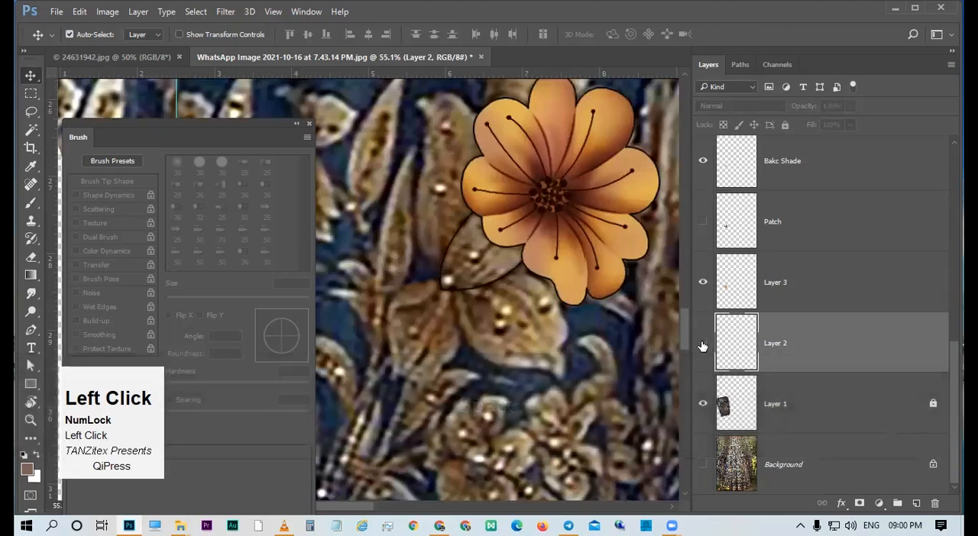
scroll(776, 233, "up", 8)
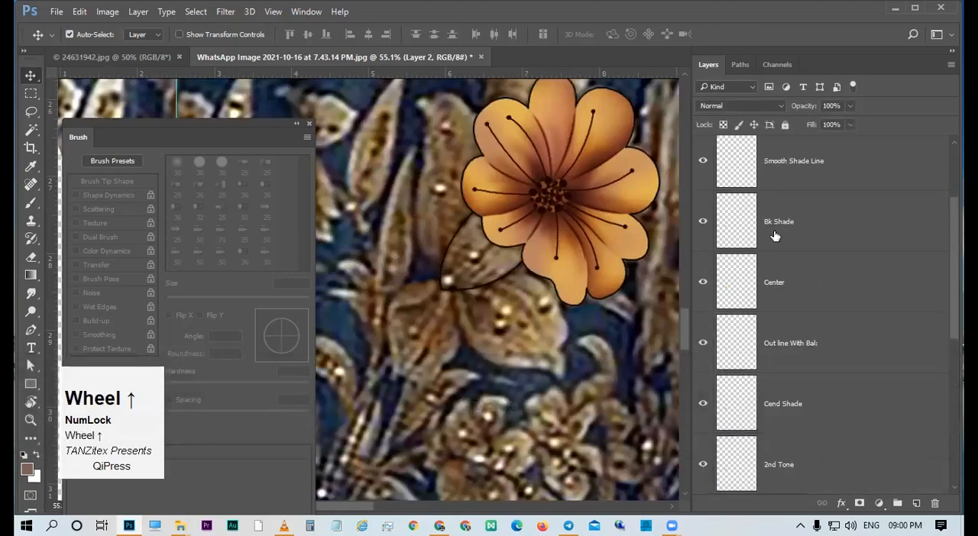
Select the layer holding the black leaf outline and check Layer 3 by toggling its visibility.
left_click_drag(484, 270, 555, 295)
left_click(550, 284)
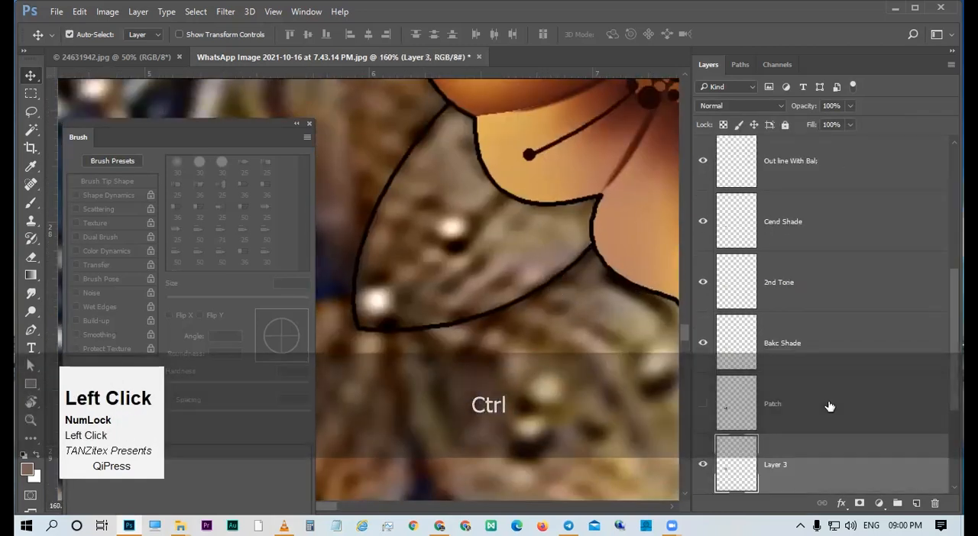
scroll(830, 405, "down", 3)
left_click(702, 281)
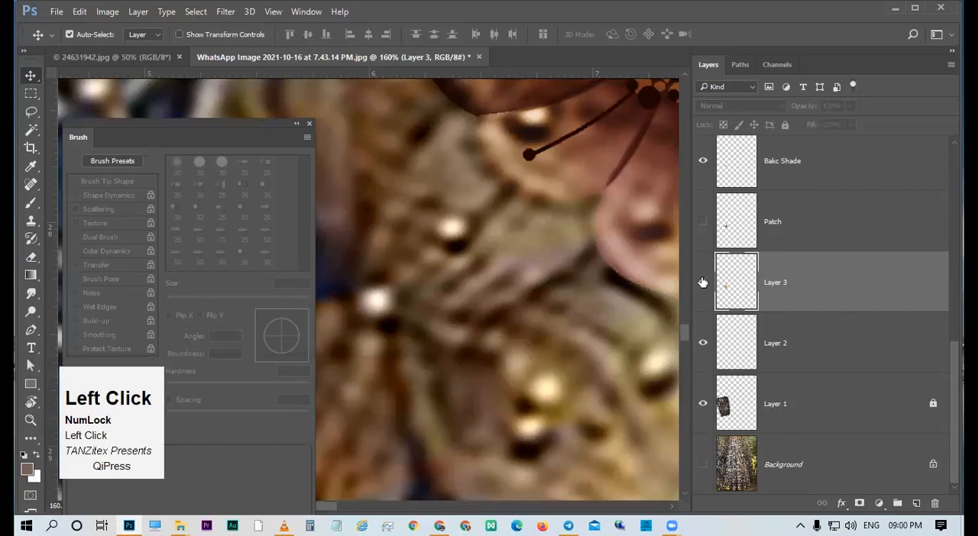
left_click(702, 282)
Select the black outline of the flower and leaf on Layer 3 with the Magic Wand and cut it to a new layer.
left_click_drag(527, 252, 462, 246)
left_click_drag(563, 266, 533, 271)
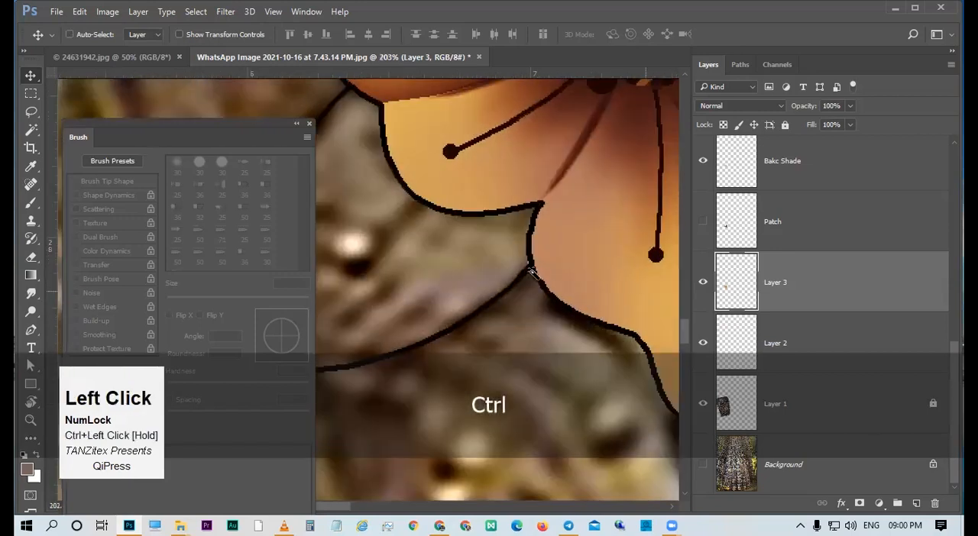
key("w")
left_click(533, 273)
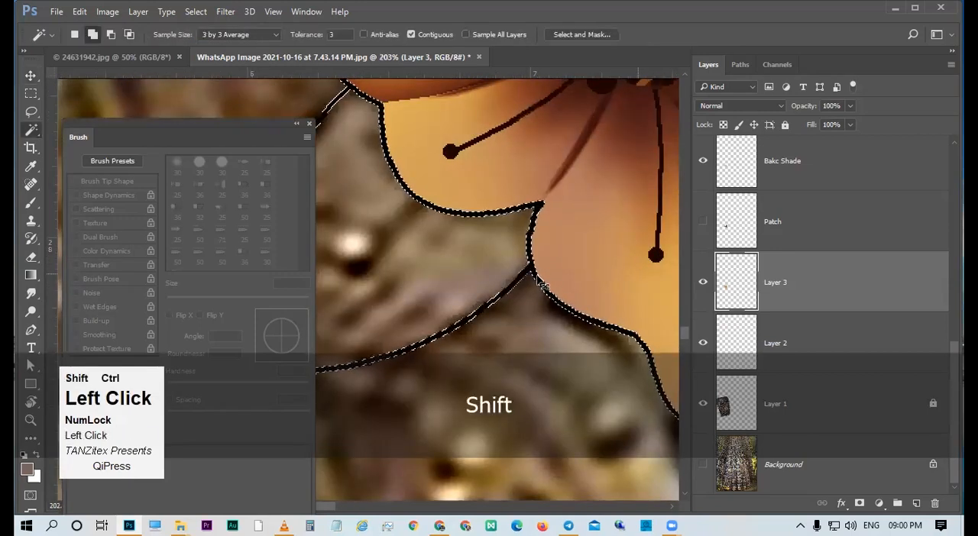
key("shift+ctrl+j")
Move the cut-out outline layer directly below Curves 1 and rename it "Outline".
left_click_drag(601, 301, 473, 294)
scroll(819, 305, "up", 1)
left_click_drag(811, 344, 776, 194)
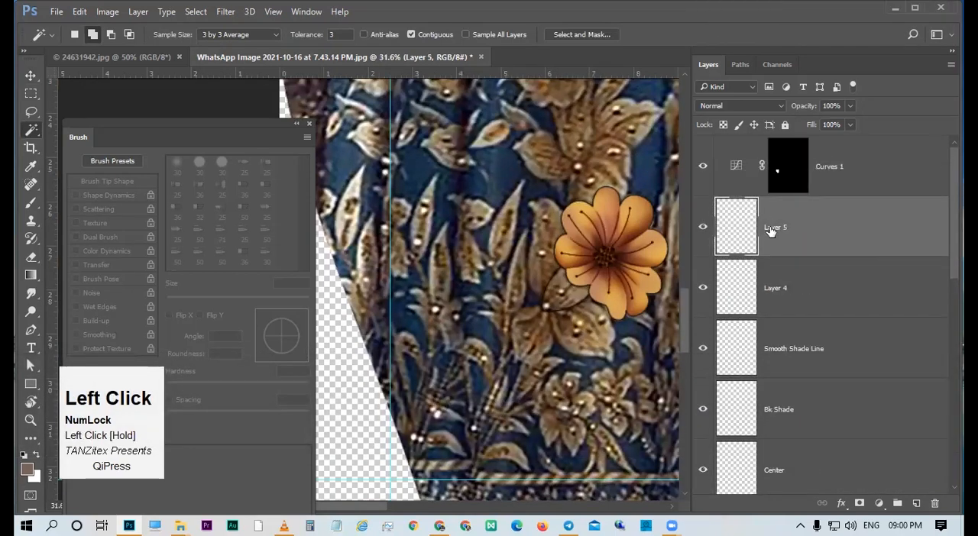
type("Outline")
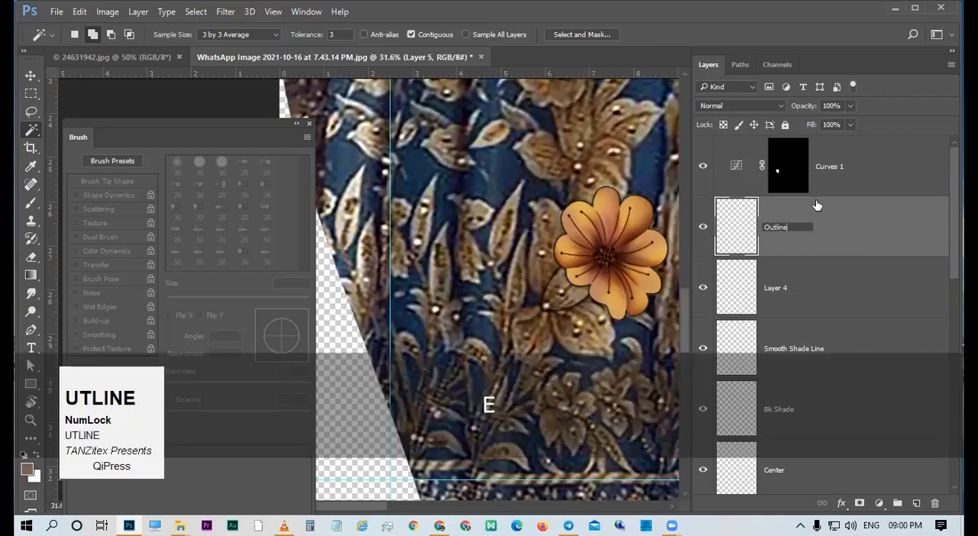
key("Return")
Colorize the Outline layer dark brown using Hue/Saturation with hue 21, saturation 66 and lightness +11.
key("ctrl+u")
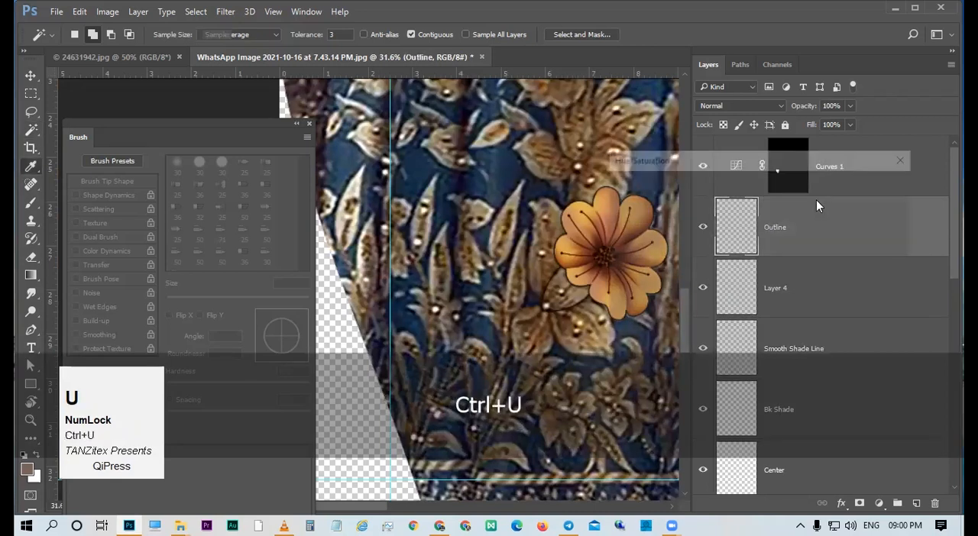
left_click(740, 320)
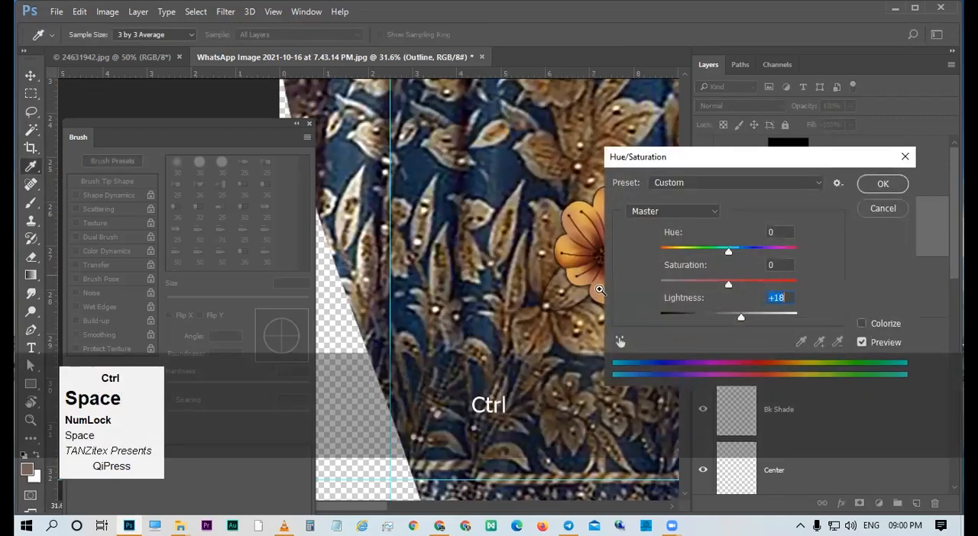
left_click(584, 240, "ctrl")
left_click(733, 286)
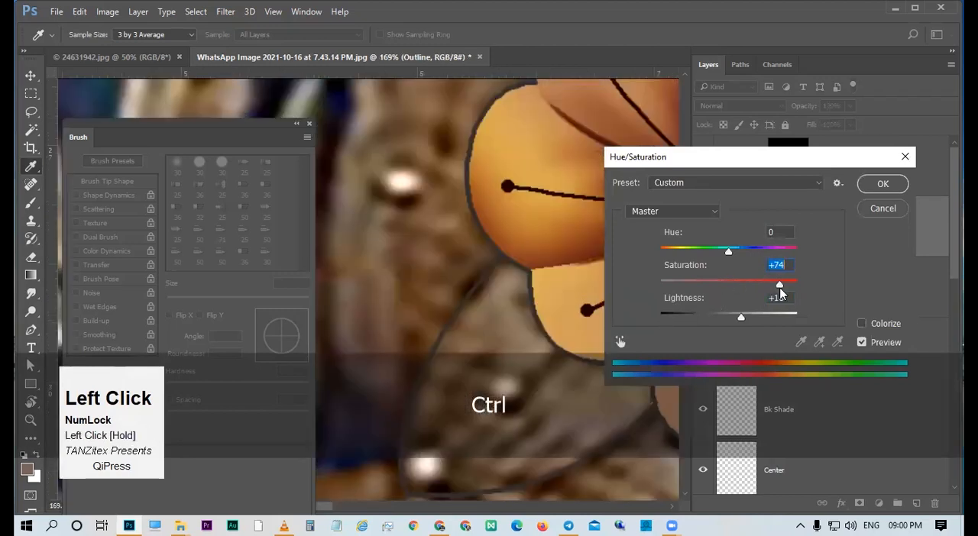
left_click_drag(727, 251, 750, 285)
left_click(861, 324)
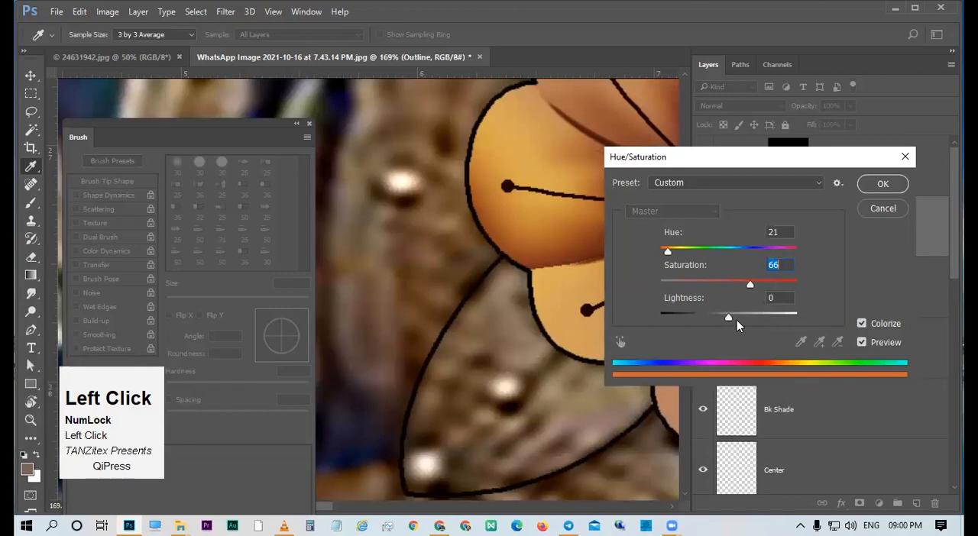
left_click(737, 320)
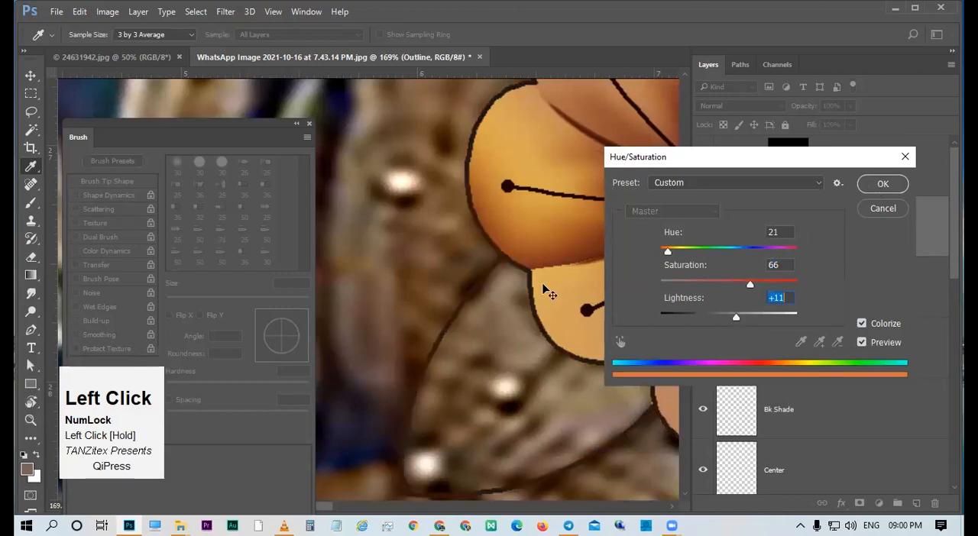
key("Return")
Select the area inside the small leaf's outline with the Magic Wand and make Layer 3 the active layer.
left_click_drag(495, 274, 566, 315)
key("w")
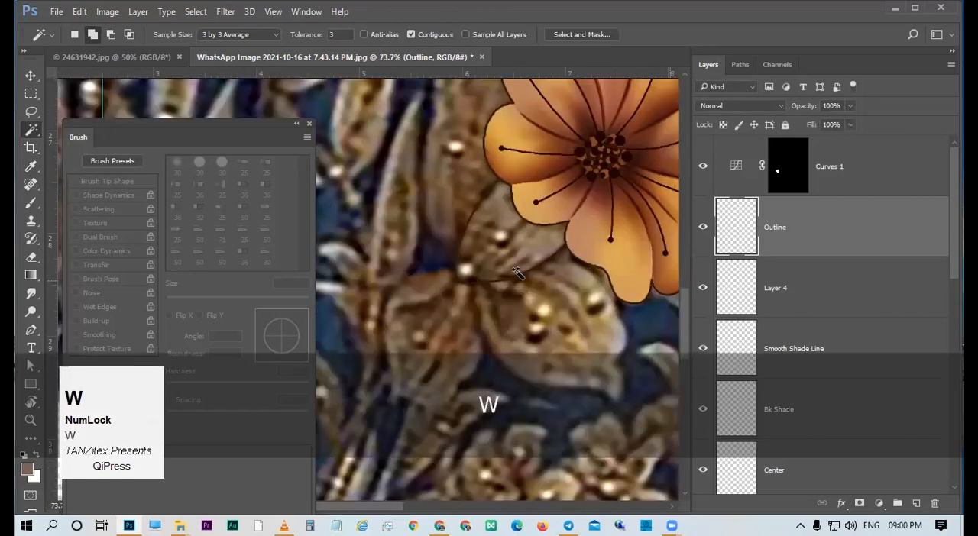
left_click(536, 248)
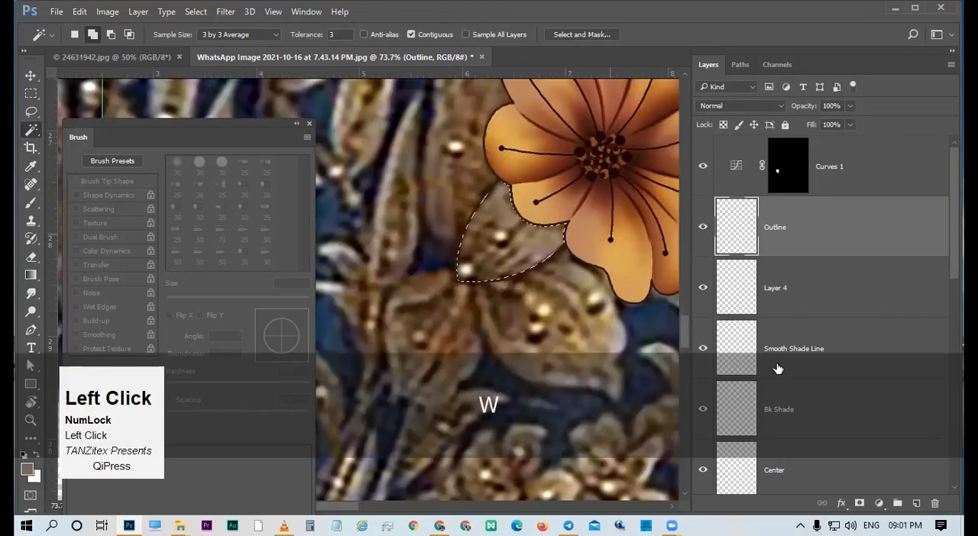
scroll(777, 369, "down", 5)
left_click(721, 331)
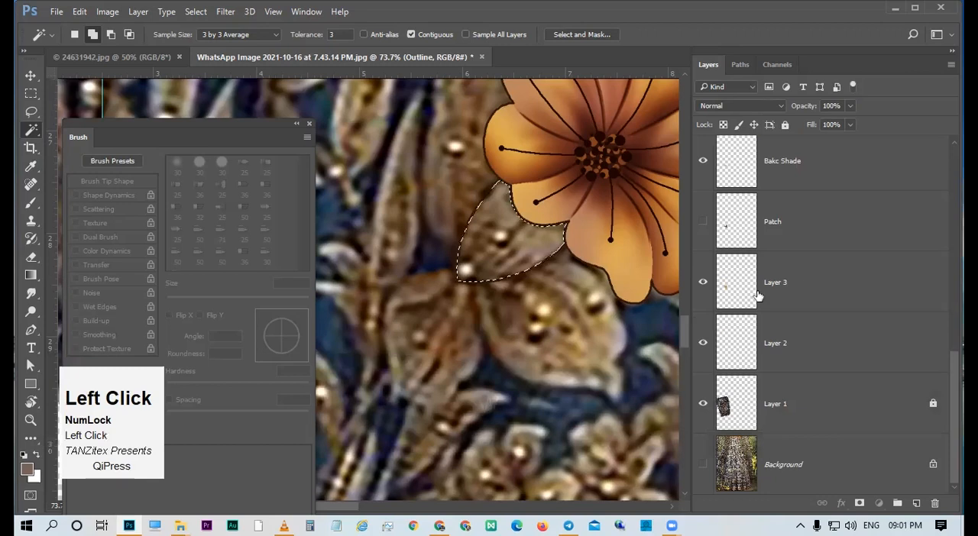
left_click(719, 299)
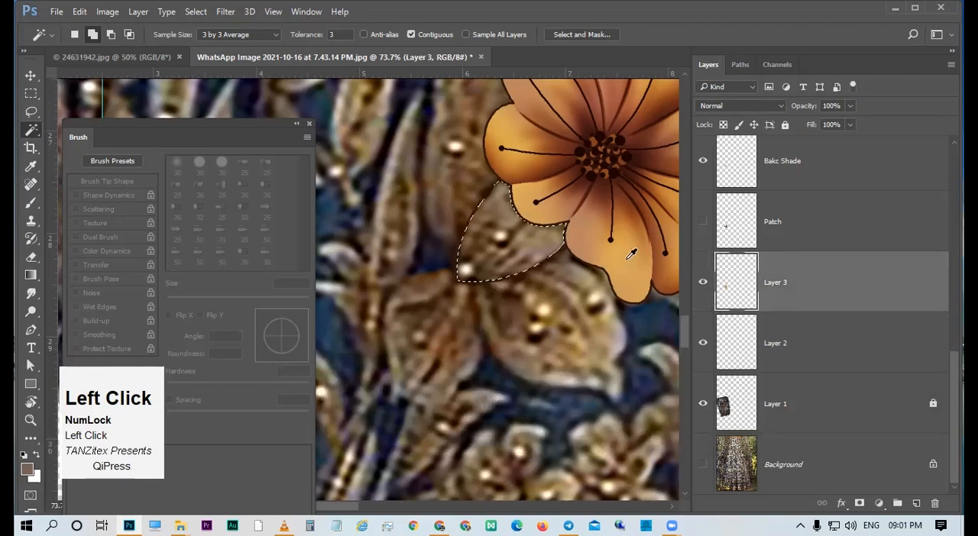
Fill the selected leaf on Layer 3 with a golden tone sampled from the flower's petal, using a 209 px pencil.
key("b")
left_click(582, 245, "alt")
left_click_drag(480, 297, 555, 296)
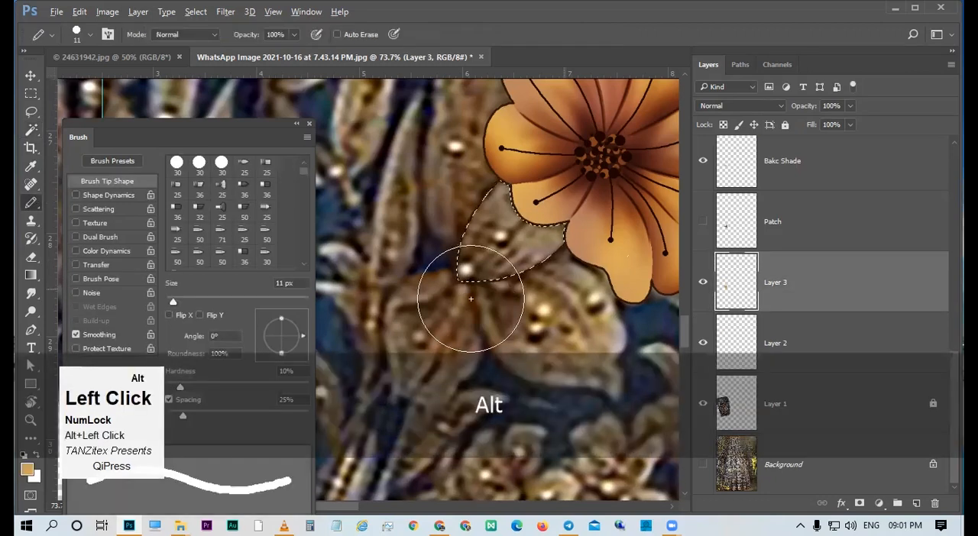
left_click_drag(497, 251, 517, 230)
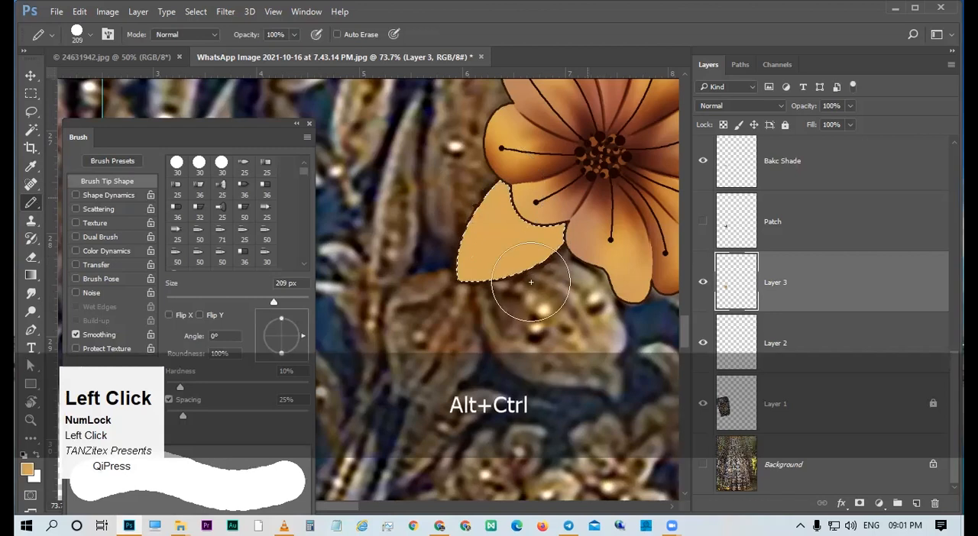
Hide Curves 1, sample a petal tone and shade the selected leaf on the 2nd Tone layer with a soft 186 px brush at 30% opacity.
left_click_drag(556, 282, 553, 288)
key("b")
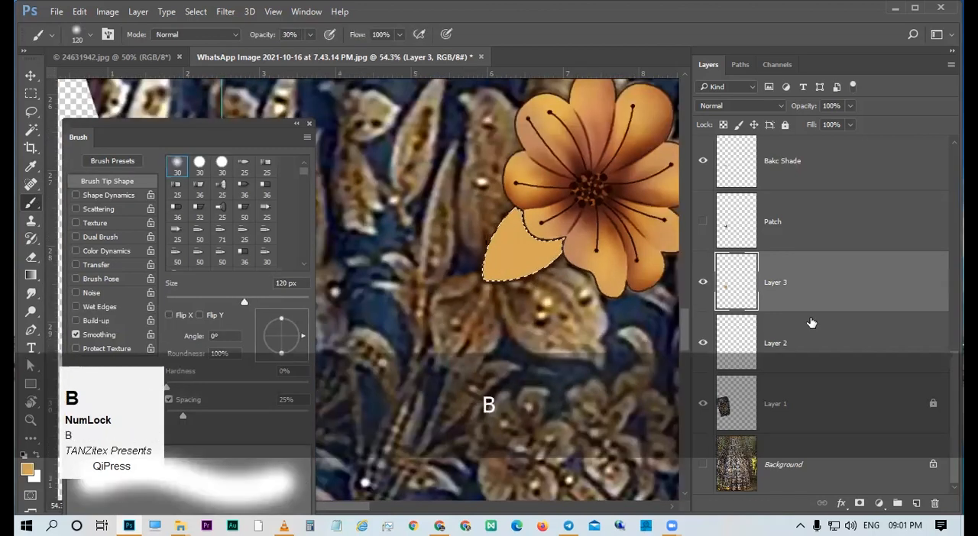
scroll(802, 224, "up", 2)
left_click(801, 224)
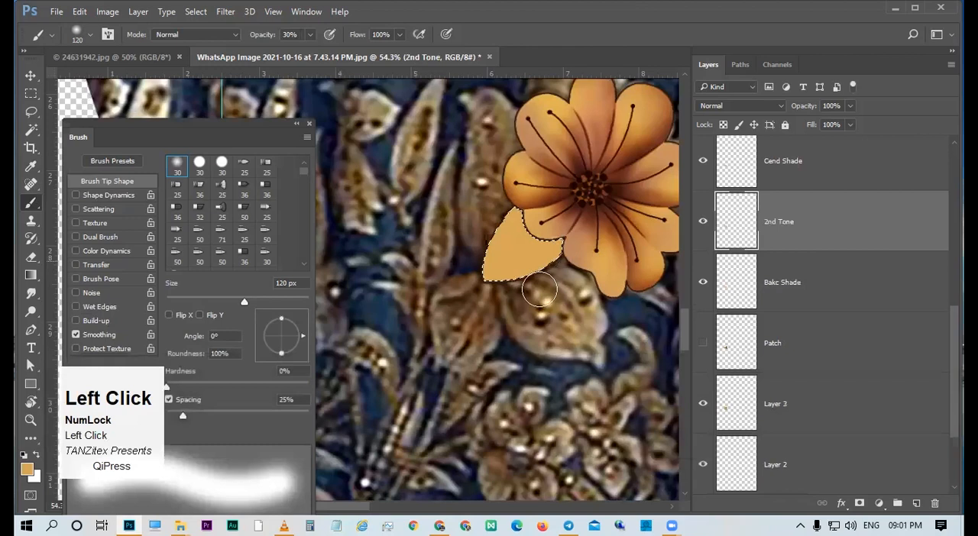
right_click(502, 300, "alt")
left_click(556, 275)
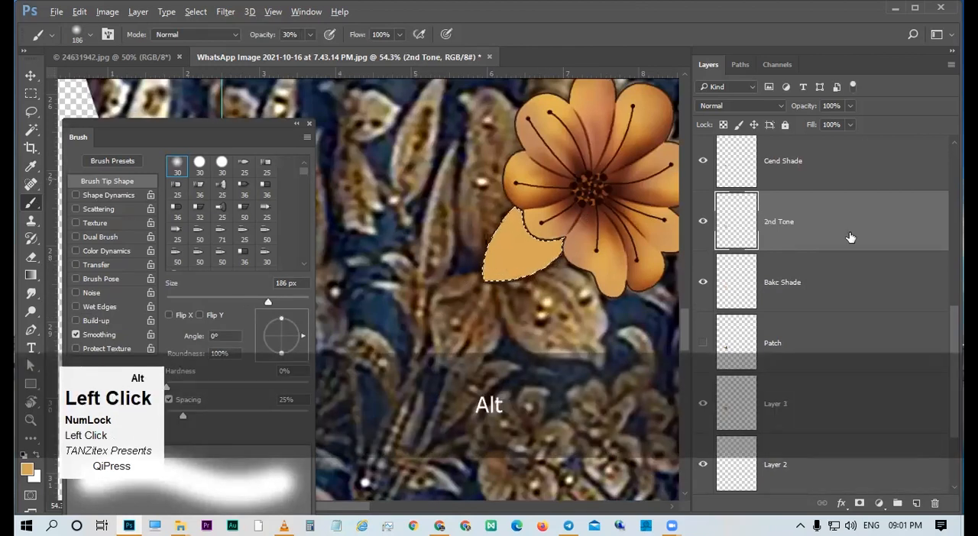
scroll(850, 237, "up", 5)
left_click(703, 165)
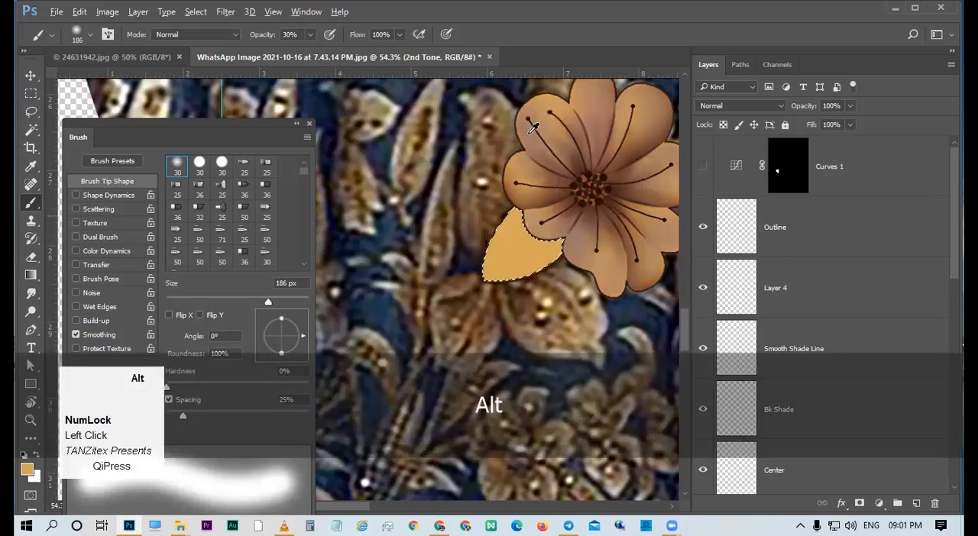
left_click(521, 300, "alt")
left_click_drag(469, 310, 600, 257)
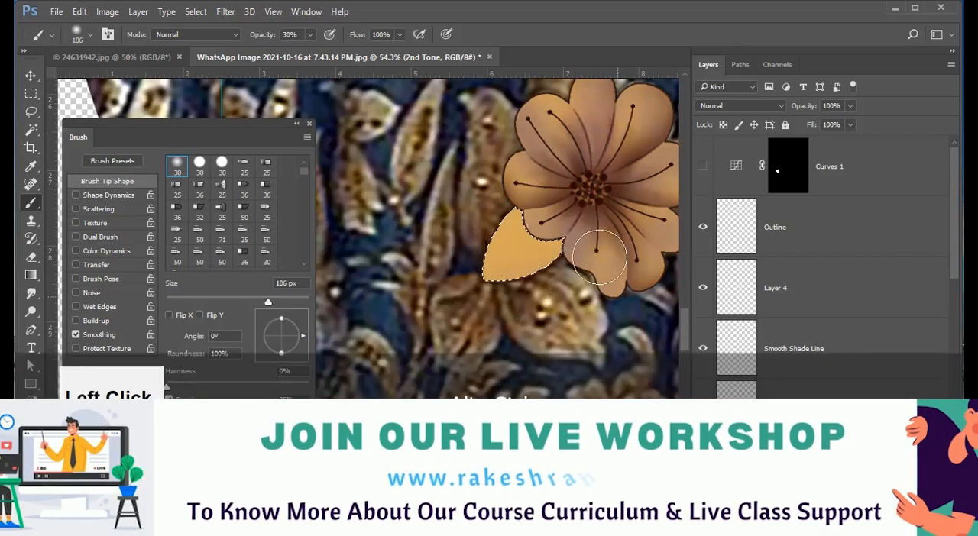
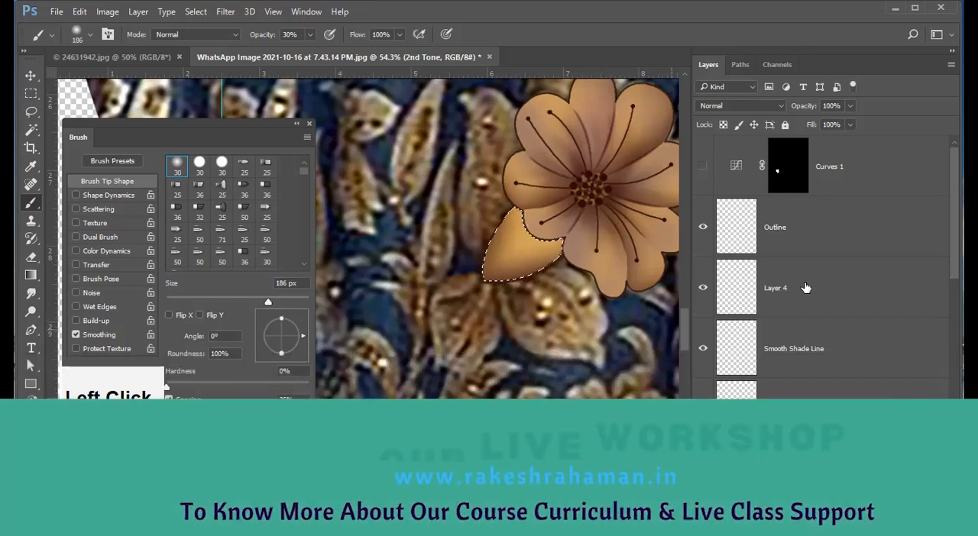
Draw two curved Pen tool paths as veins running from the small leaf's pointed base up through its body.
scroll(806, 294, "down", 4)
scroll(806, 298, "down", 1)
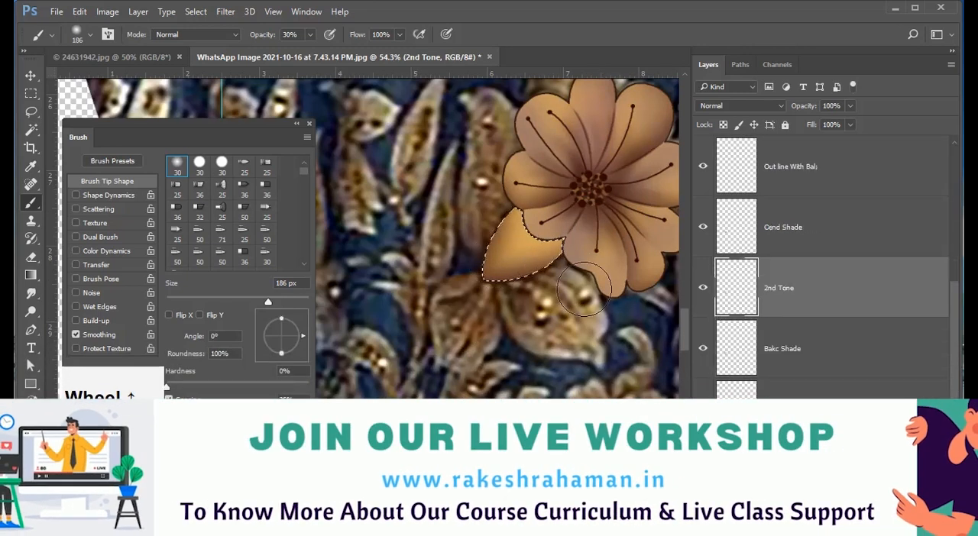
key("p")
left_click_drag(509, 262, 547, 291)
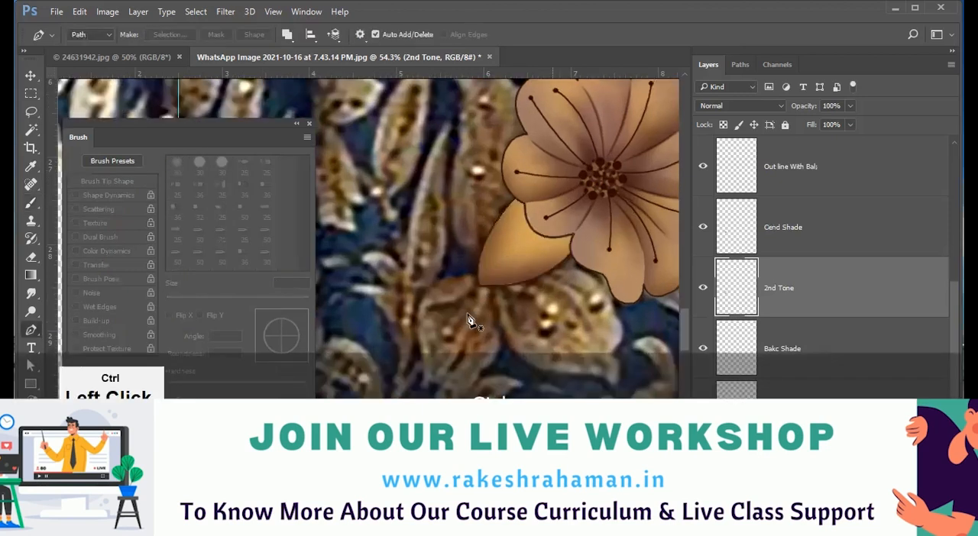
left_click(472, 327)
left_click_drag(528, 204, 580, 147)
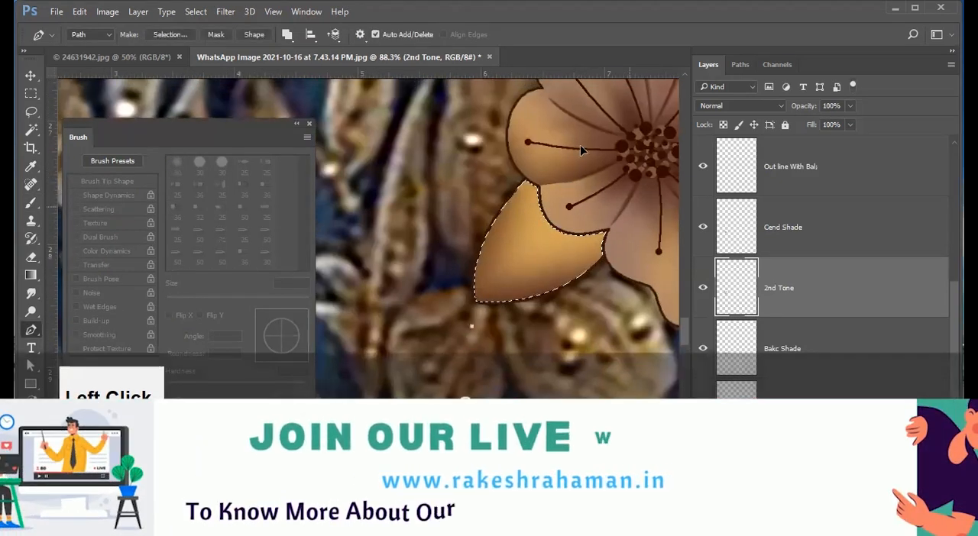
left_click(483, 314, "ctrl")
left_click_drag(542, 205, 556, 168)
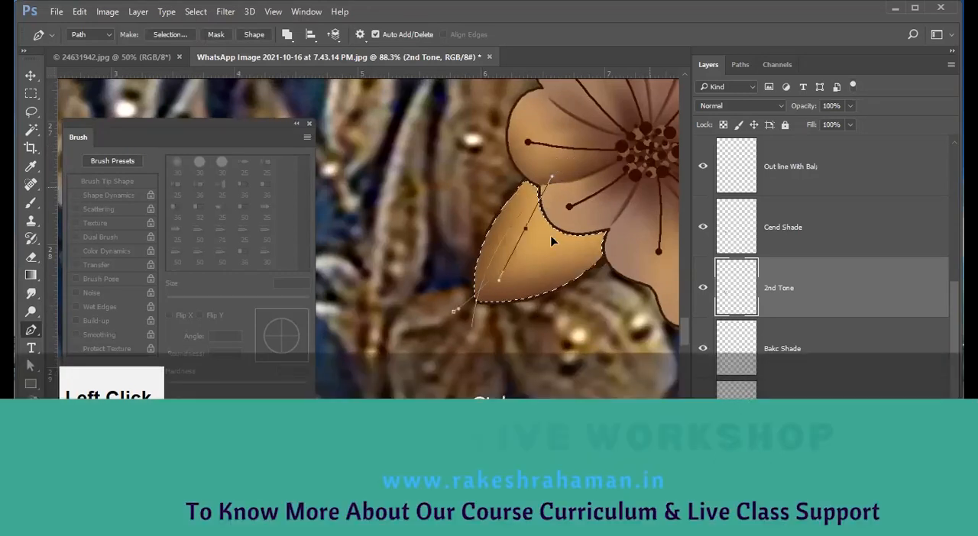
Add more curved vein paths fanning from the leaf's base toward its middle and the edge beside the flower's lower petal.
left_click(483, 307, "ctrl")
left_click(461, 317)
left_click_drag(585, 247, 618, 204)
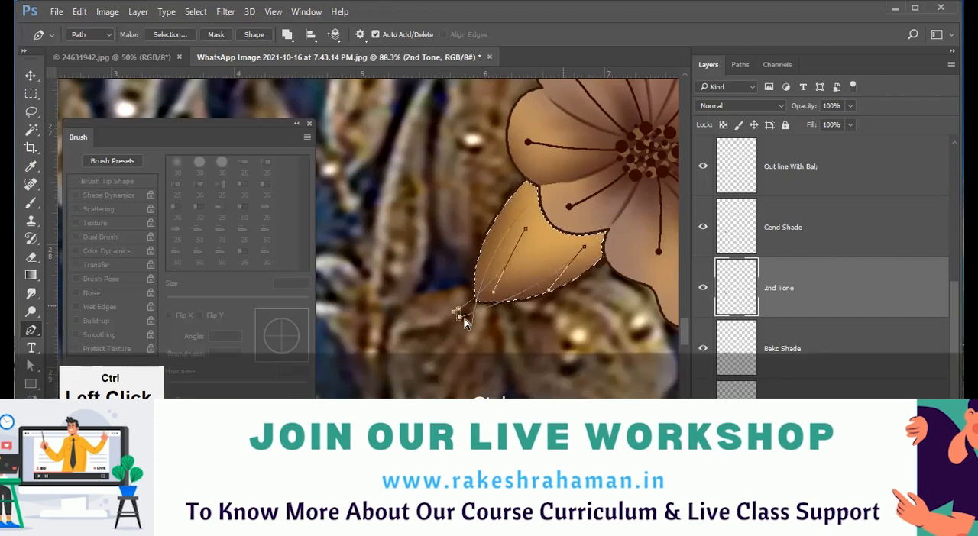
left_click(468, 305, "ctrl")
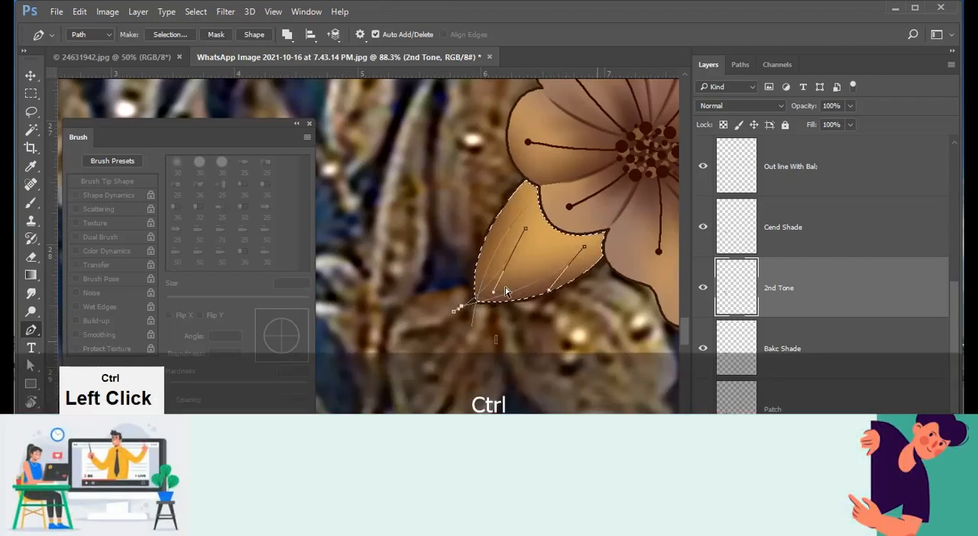
left_click(466, 313)
left_click_drag(537, 233, 551, 183)
left_click(469, 311, "ctrl")
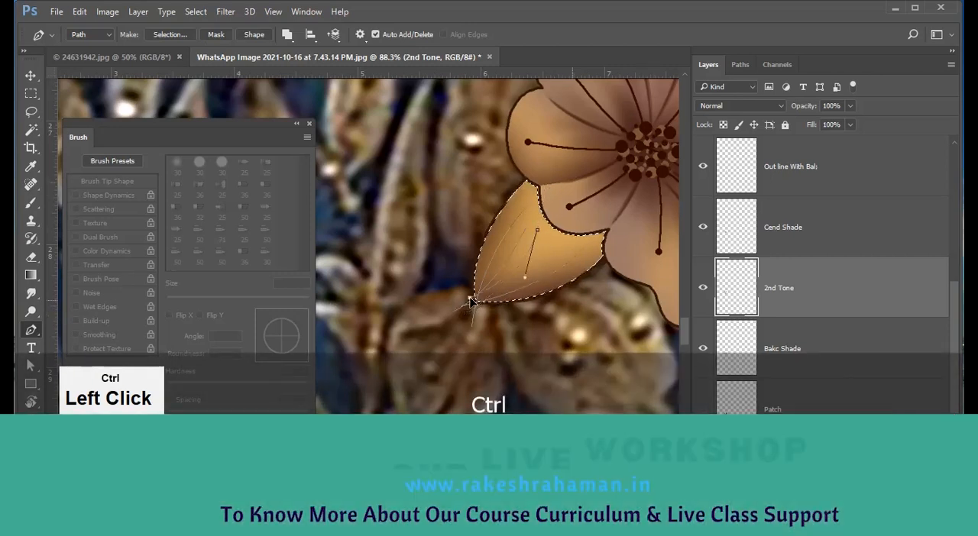
left_click_drag(538, 230, 543, 236)
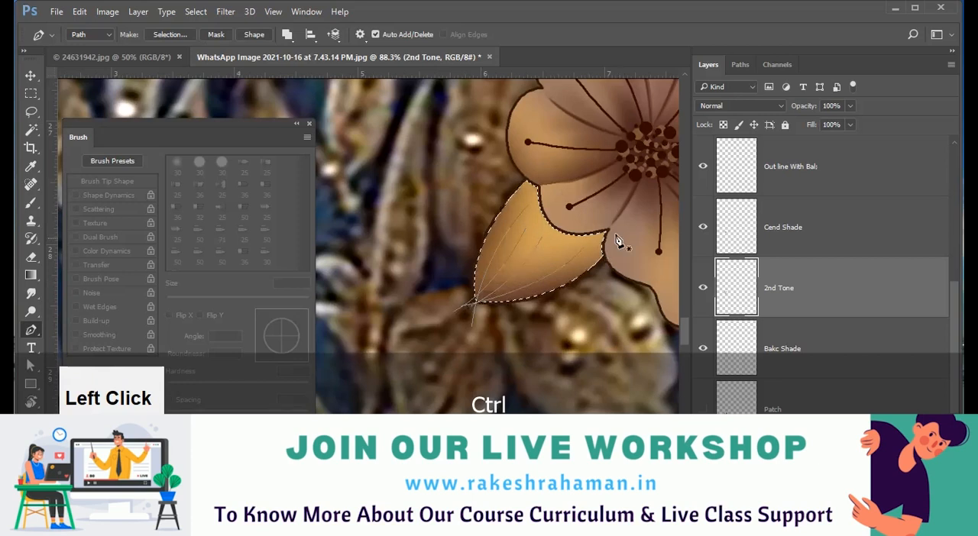
Draw short curved vein paths along both outer edges of the leaf, starting from its two upper corners.
left_click(618, 237)
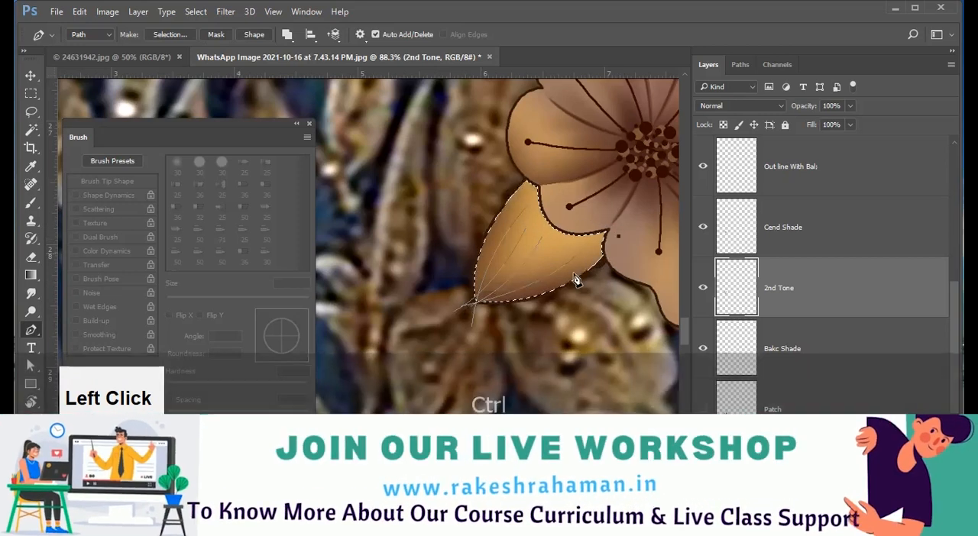
left_click(567, 284, "ctrl")
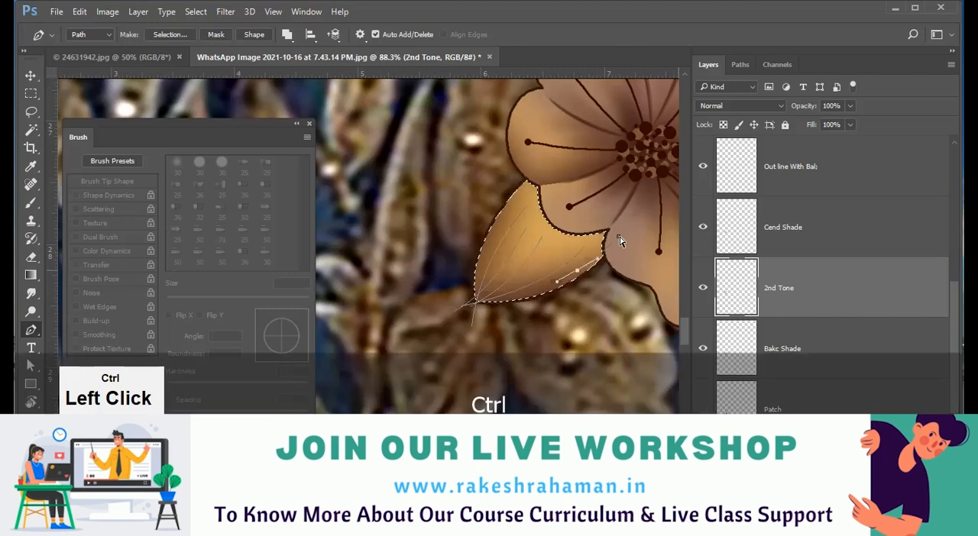
left_click(583, 259, "ctrl")
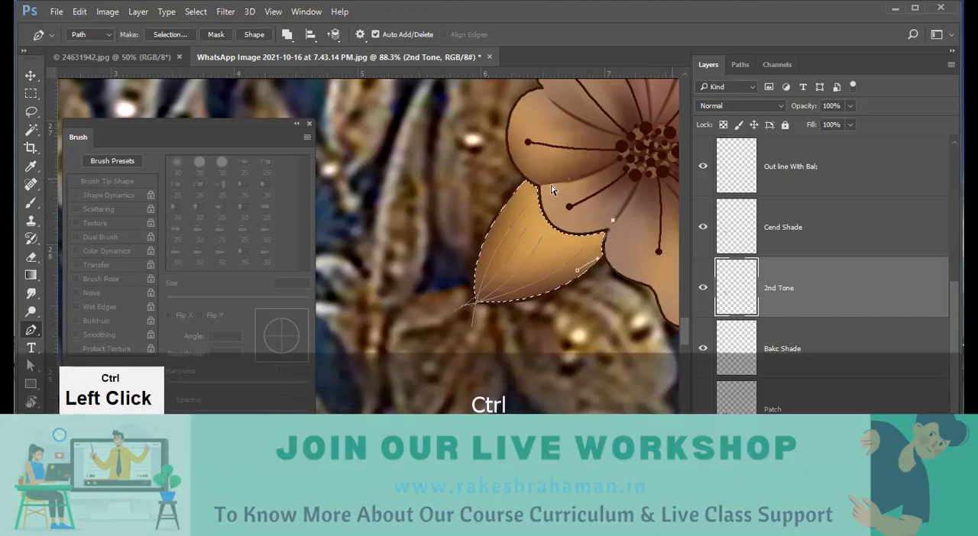
left_click(535, 177)
mouse_move(497, 232)
left_mouse_down()
mouse_move(484, 255)
mouse_move(505, 217)
left_mouse_up()
left_click(536, 176, "ctrl")
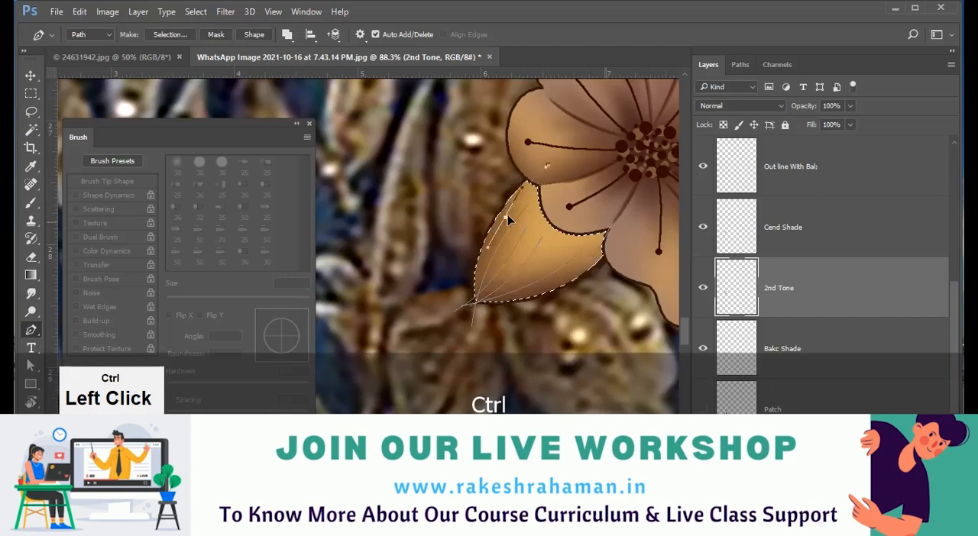
Switch to a 25 px Round Point bristle brush, try a stroke on the leaf and undo it.
key("space")
mouse_move(538, 296)
left_mouse_down()
mouse_move(520, 295)
mouse_move(527, 290)
left_mouse_up()
key("b")
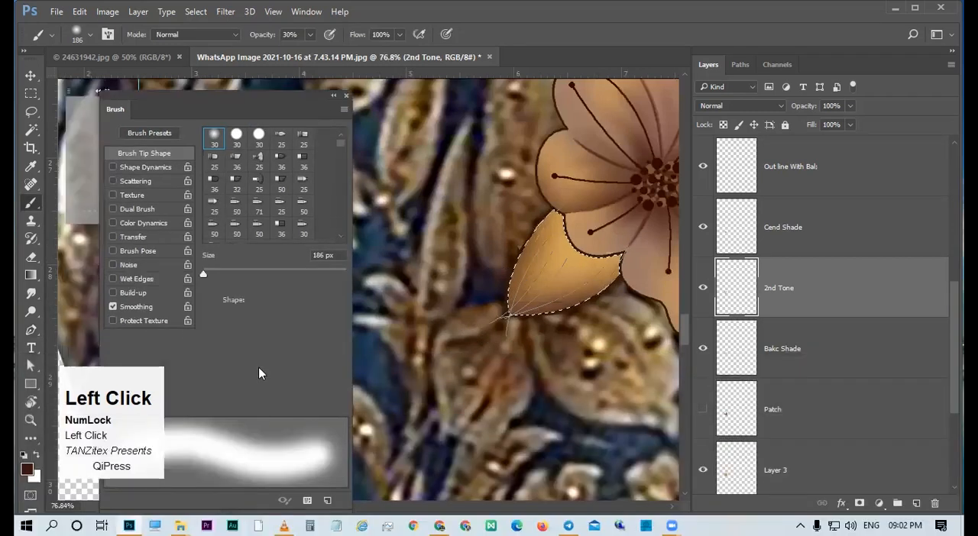
mouse_move(258, 368)
left_mouse_down()
mouse_move(271, 338)
mouse_move(278, 357)
mouse_move(265, 363)
left_mouse_up()
left_click_drag(269, 303, 260, 304)
left_click_drag(540, 281, 568, 247)
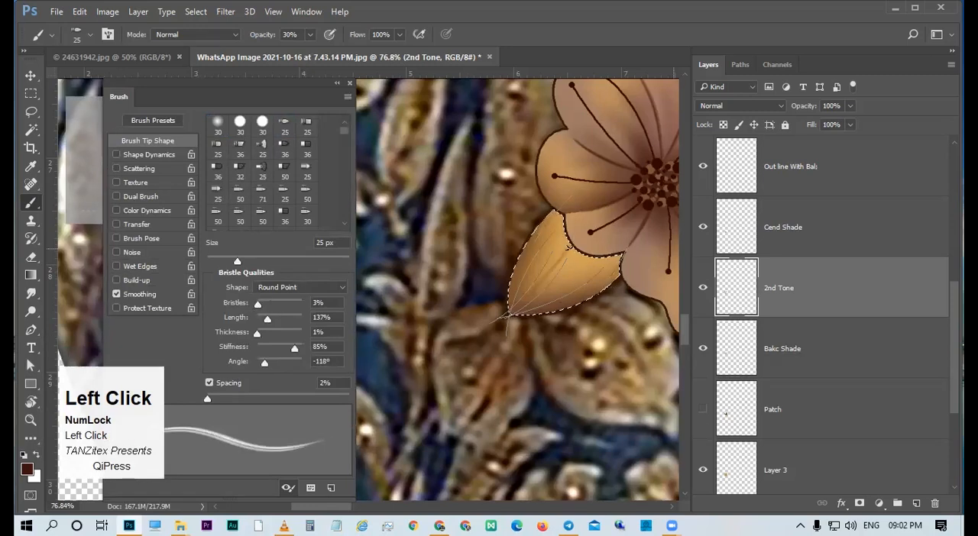
key("ctrl+z")
key("ctrl+space")
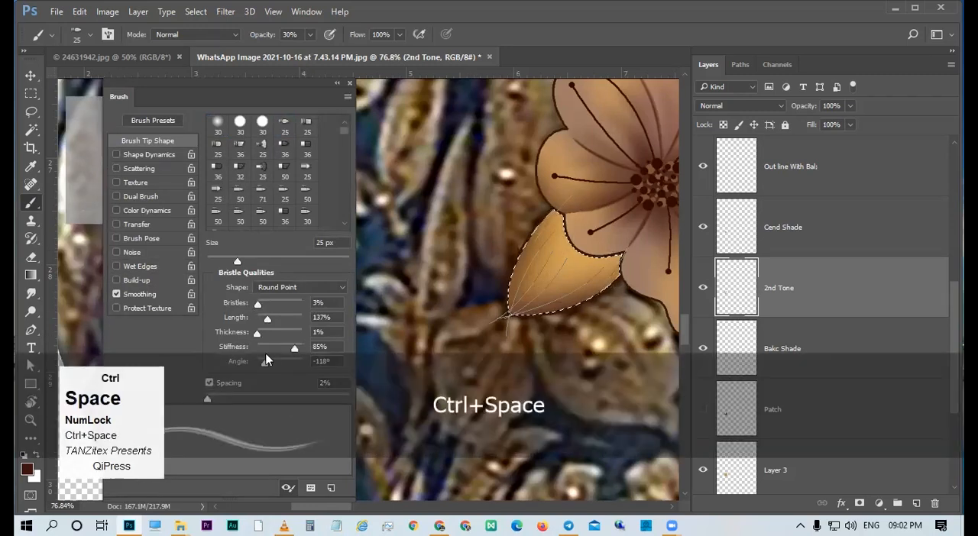
Adjust the bristle brush to 3% bristles, 72% stiffness and an angle of -152°.
left_click(258, 306)
left_click_drag(259, 306, 260, 304)
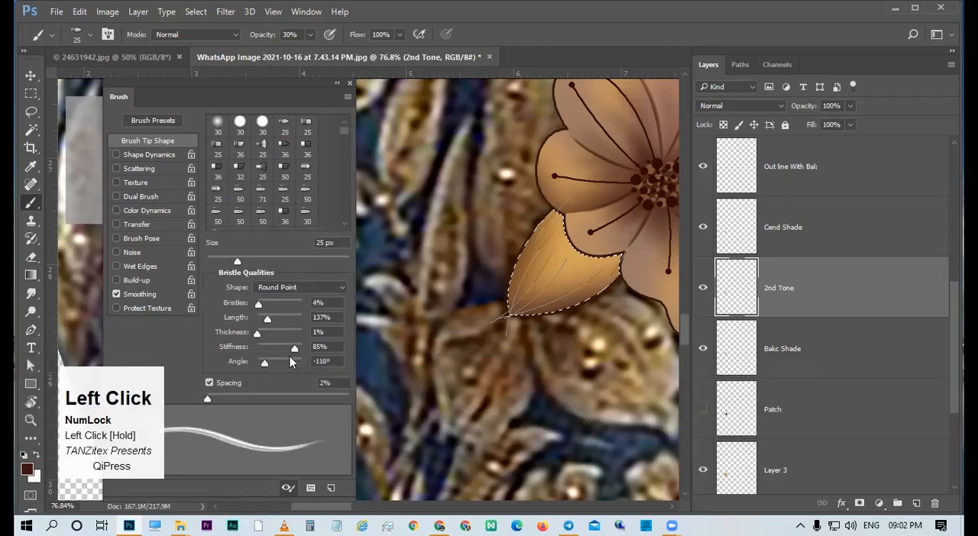
left_click_drag(285, 346, 262, 367)
left_click_drag(573, 271, 554, 274)
Toggle the visibility of the shading layers to check their content and make Smooth Shade Line the active layer.
left_click(711, 232)
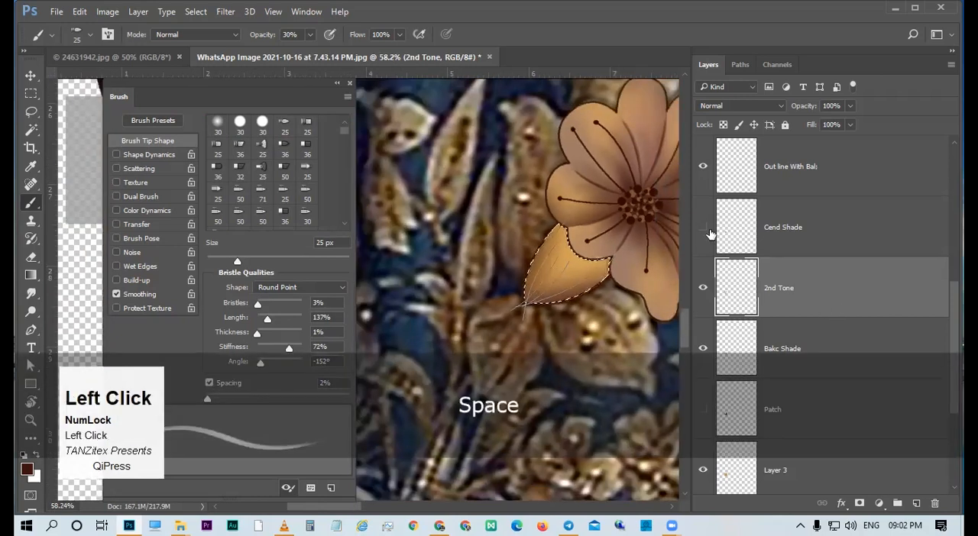
scroll(734, 245, "up", 2)
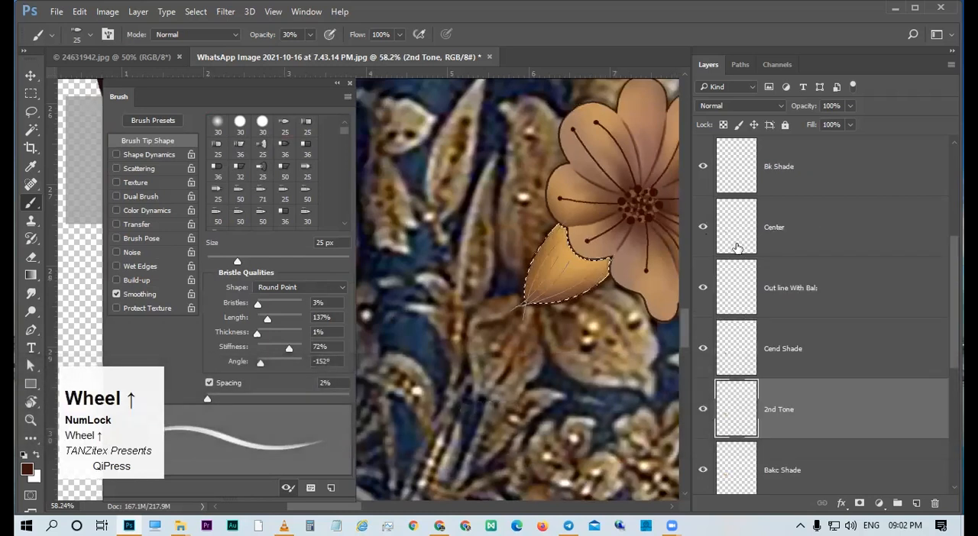
left_click(701, 289)
left_click(703, 288)
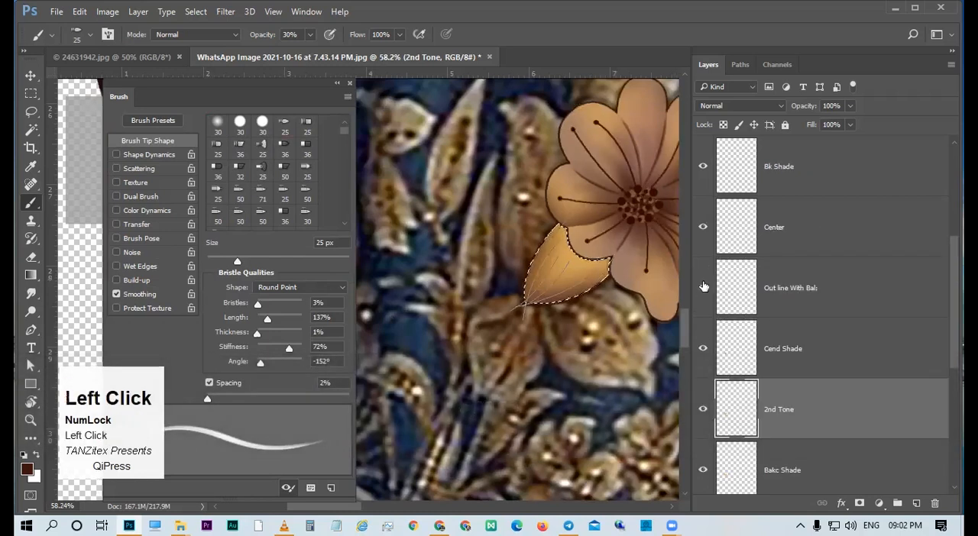
left_click(703, 231)
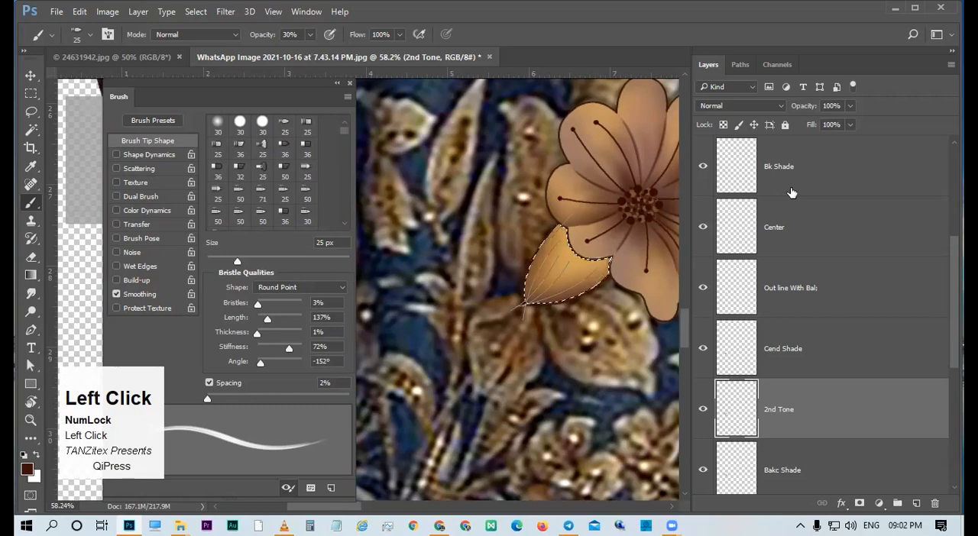
scroll(792, 192, "up", 2)
left_click(757, 237)
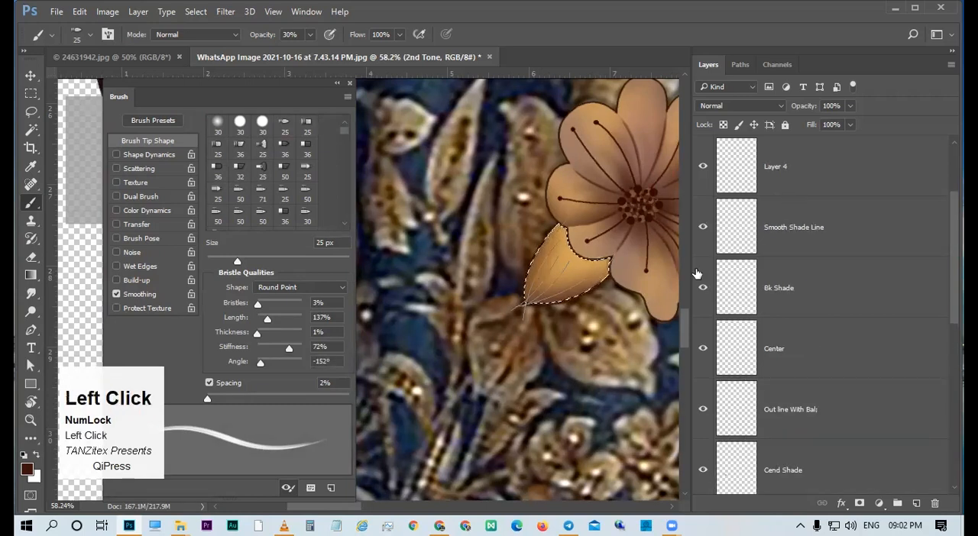
Try stroking the leaf's vein paths on Smooth Shade Line with the Brush and Simulate Pressure, and undo the stroke.
key("a")
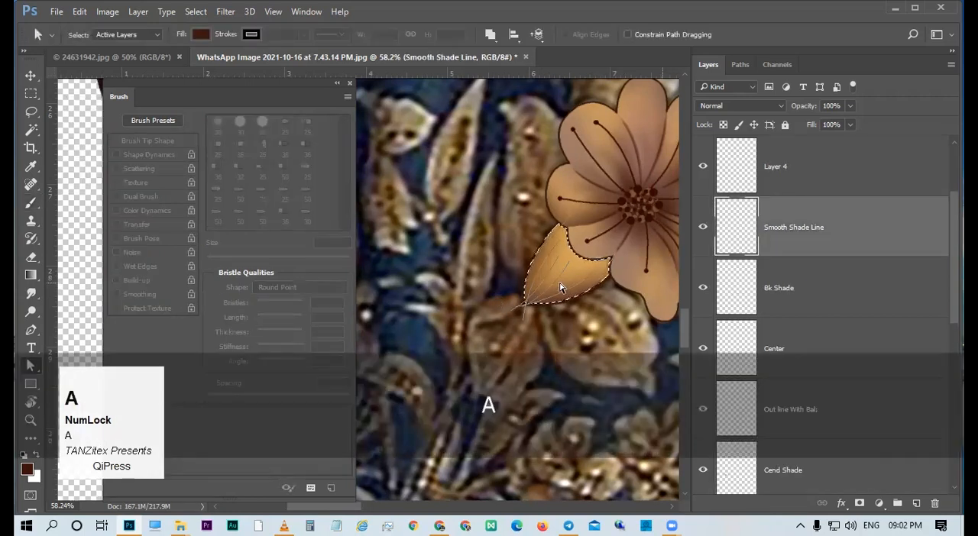
right_click(561, 288)
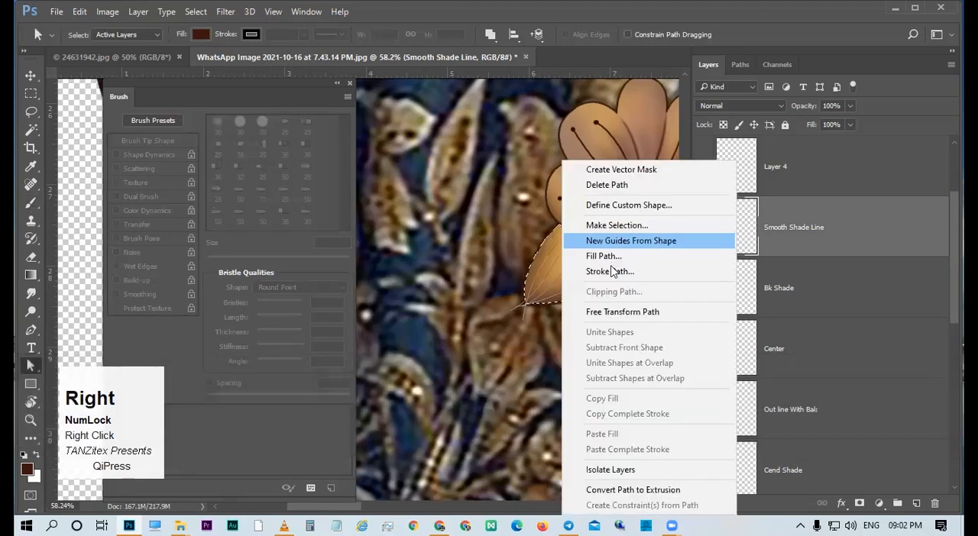
left_click(612, 272)
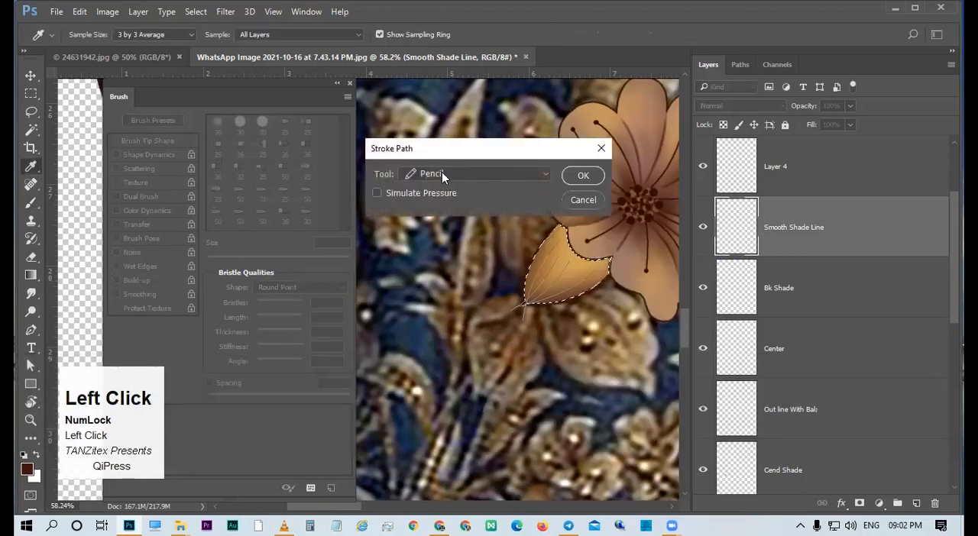
left_click(442, 175)
left_click(422, 202)
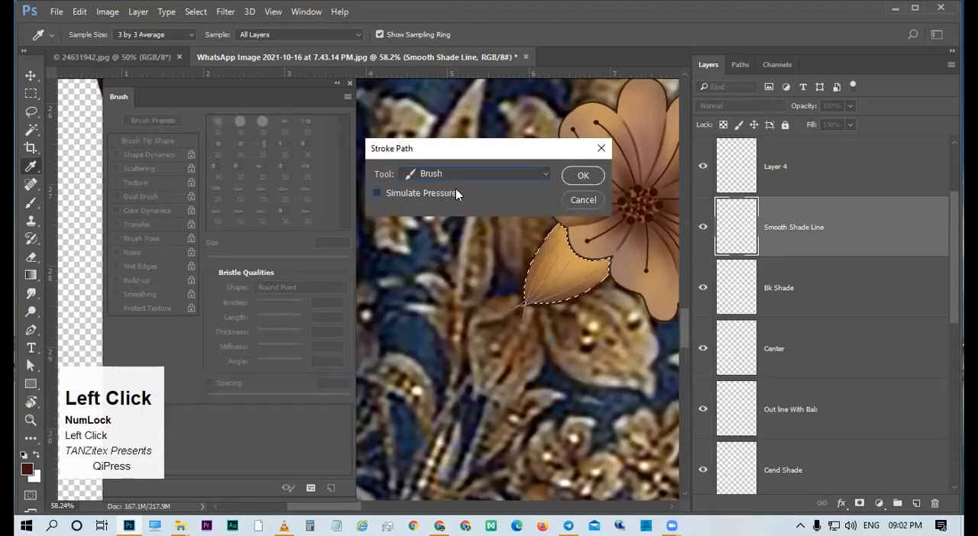
left_click(579, 177)
key("Return")
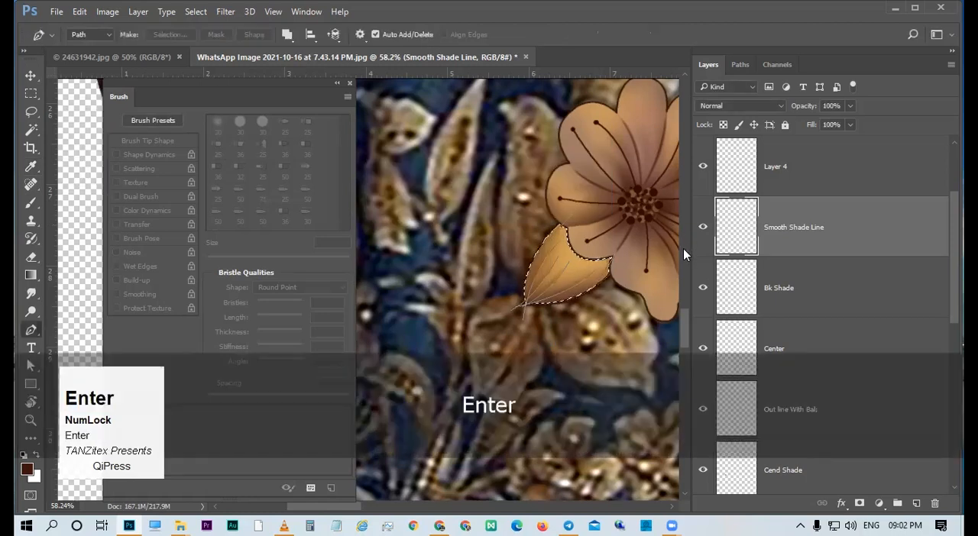
key("ctrl+alt+z")
Set the 25 px bristle brush's opacity to 100%.
key("ctrl+space")
left_click_drag(582, 282, 611, 301)
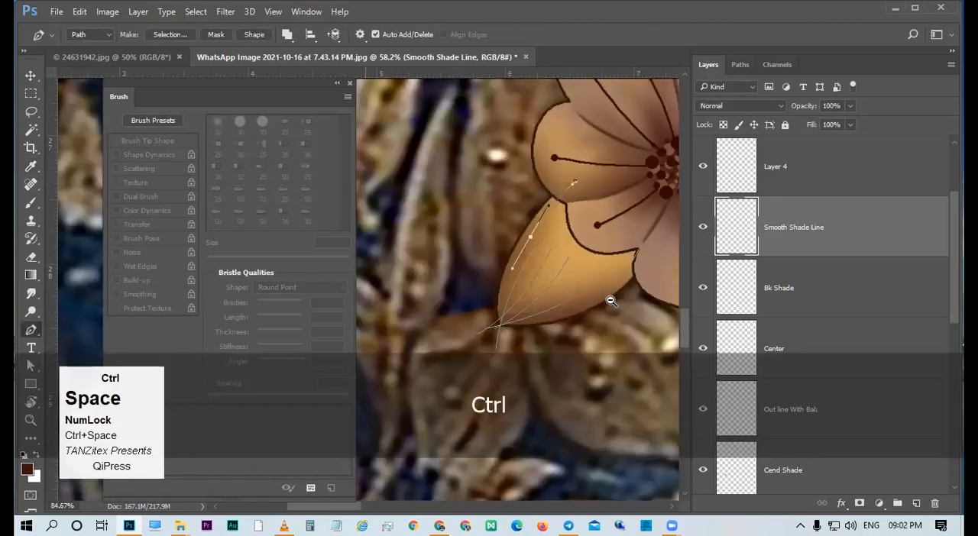
left_click(611, 301)
key("n")
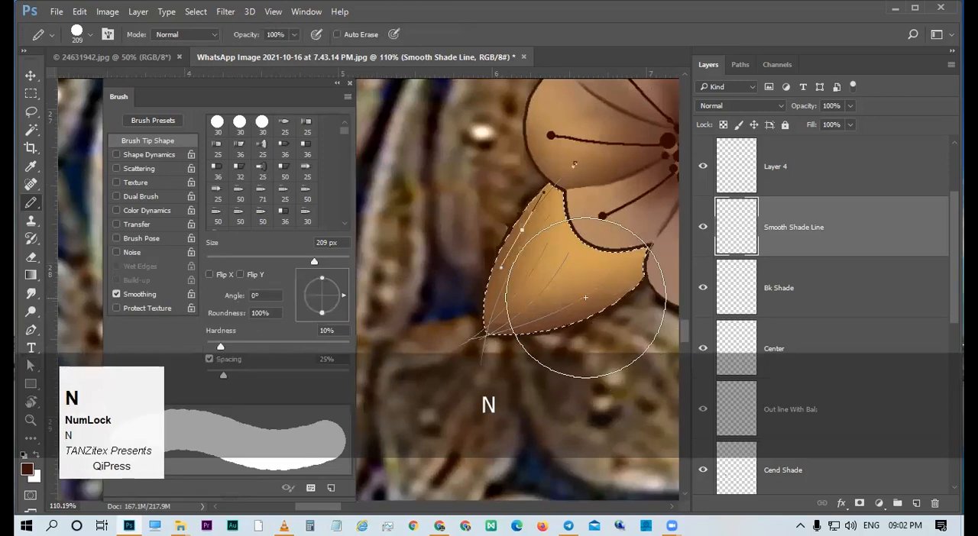
key("v")
key("b")
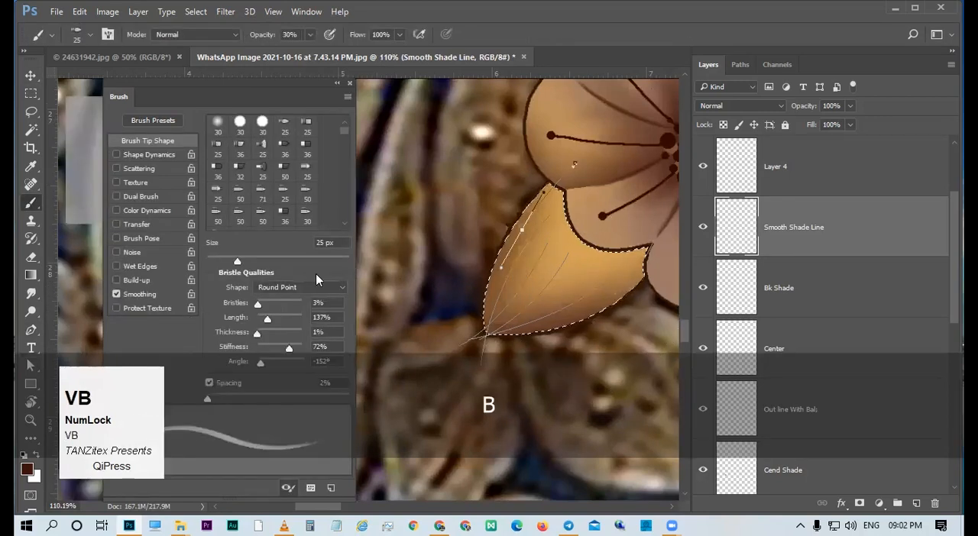
mouse_move(309, 97)
left_mouse_down()
mouse_move(326, 63)
mouse_move(278, 36)
left_mouse_up()
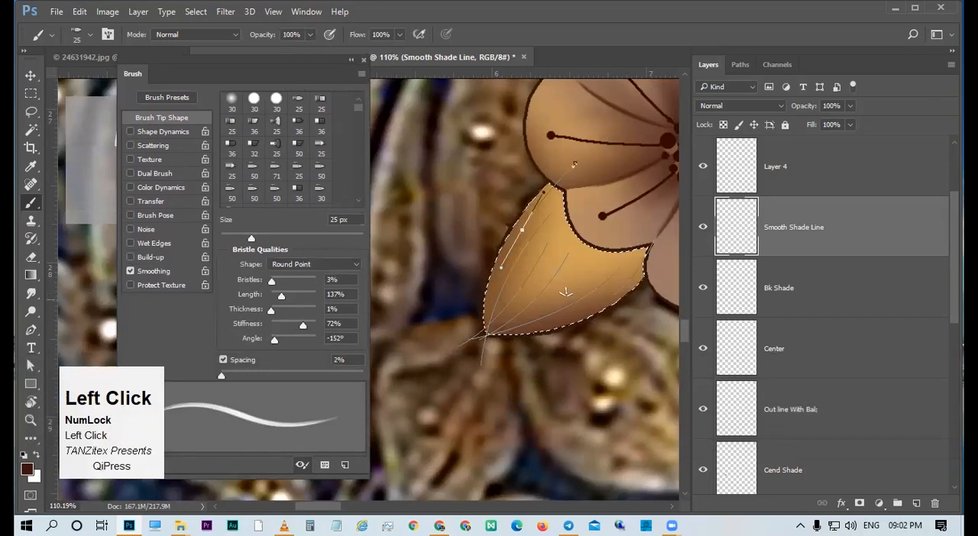
key("a")
right_click(545, 254)
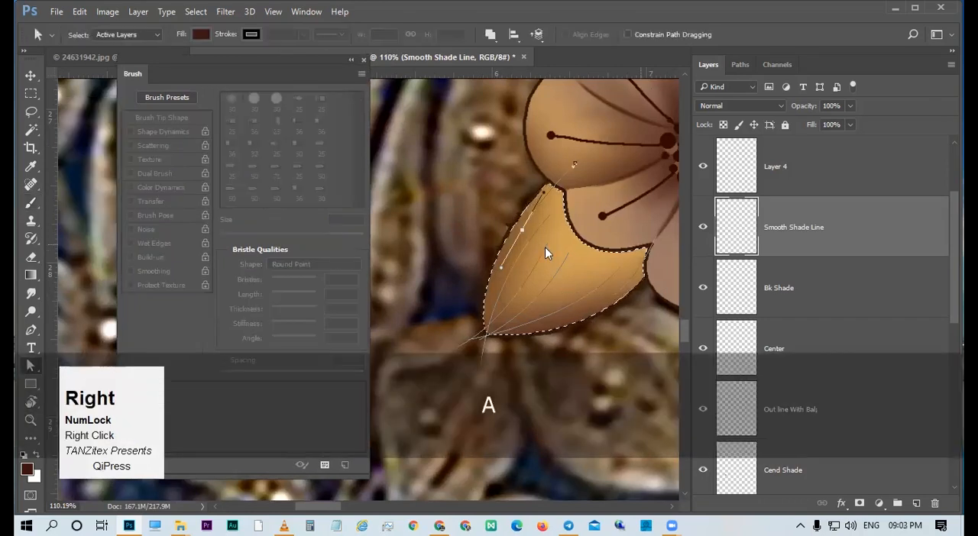
left_click(603, 273)
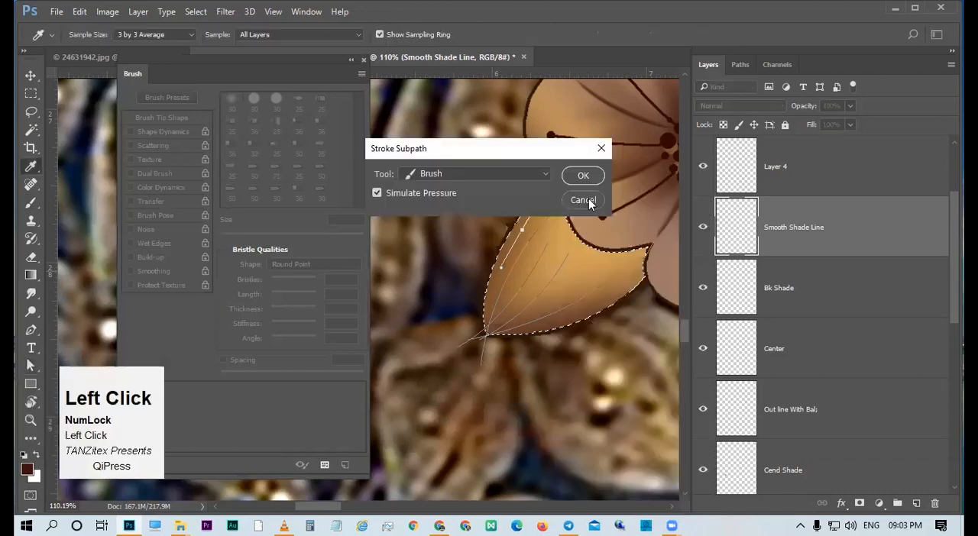
key("a")
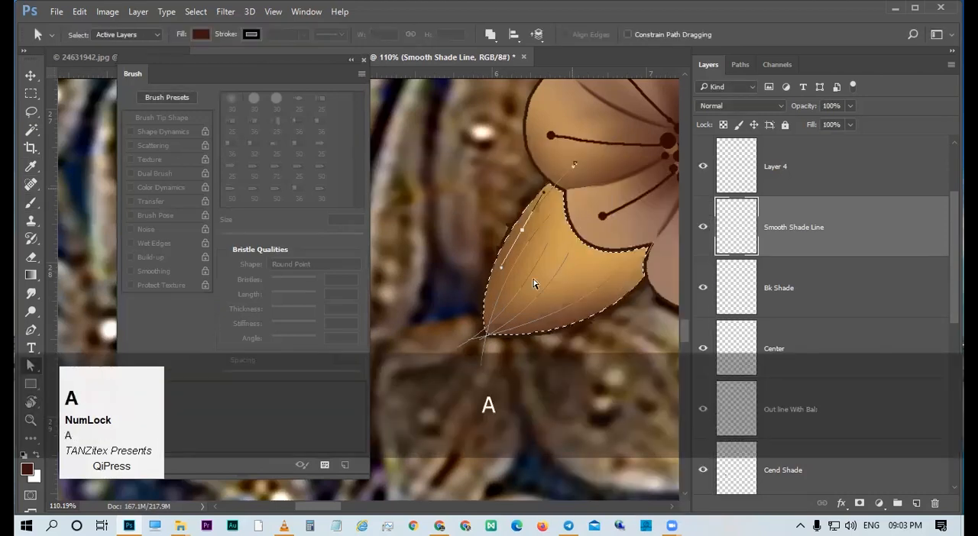
Select all the leaf's vein paths and stroke them on Smooth Shade Line using the Brush with Simulate Pressure.
left_click_drag(534, 284, 553, 270)
right_click(589, 275)
left_click(593, 271)
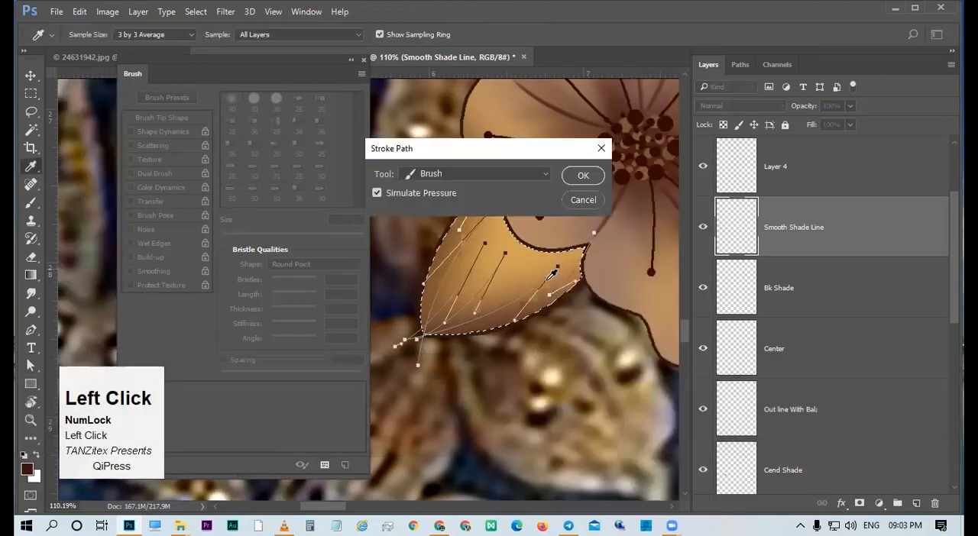
key("Return")
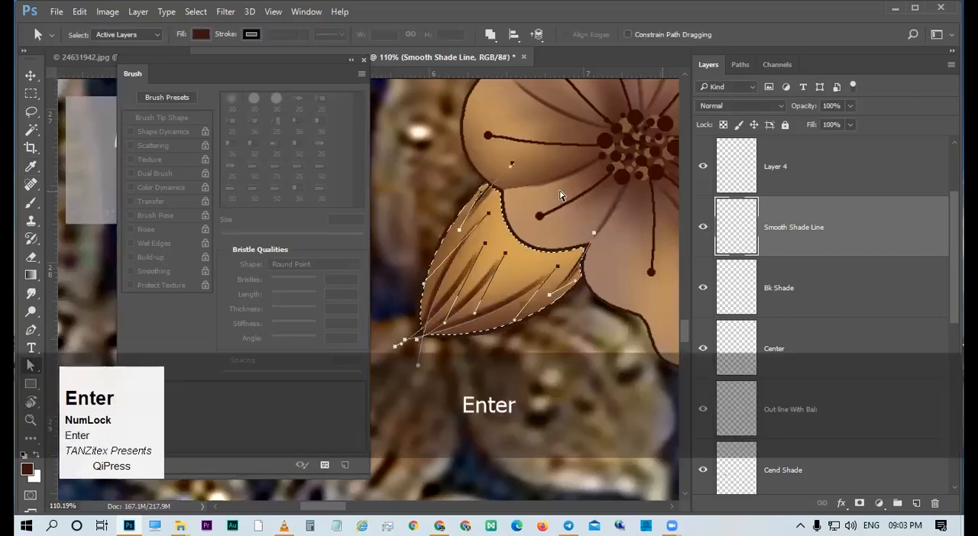
Try adjusting the leaf's vein lines with Hue/Saturation, using Saturation +22 and Lightness 0, and cancel the adjustment.
key("Return")
left_click_drag(533, 309, 789, 243)
key("ctrl+u")
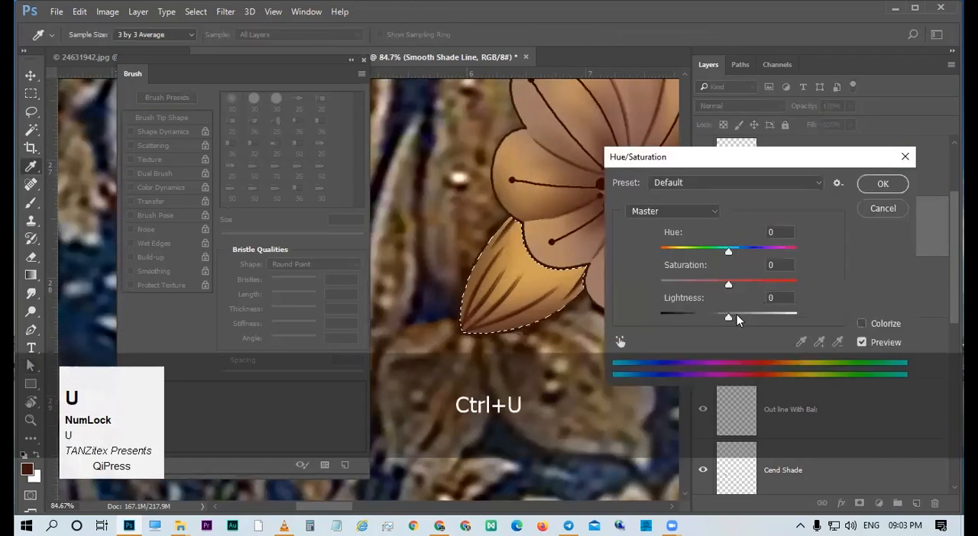
left_click(737, 313)
left_click_drag(728, 285, 730, 285)
left_click_drag(731, 316, 738, 318)
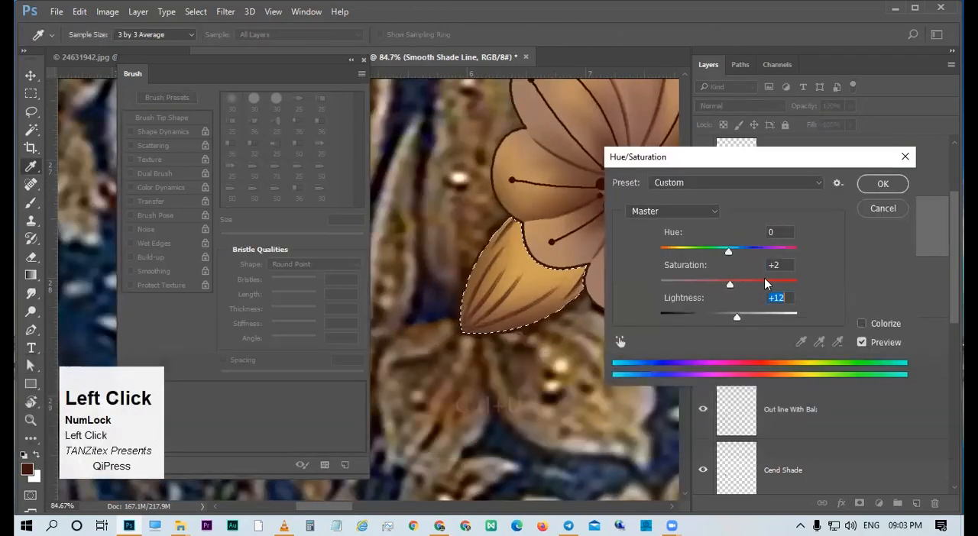
left_click_drag(766, 284, 743, 283)
left_click_drag(723, 314, 728, 315)
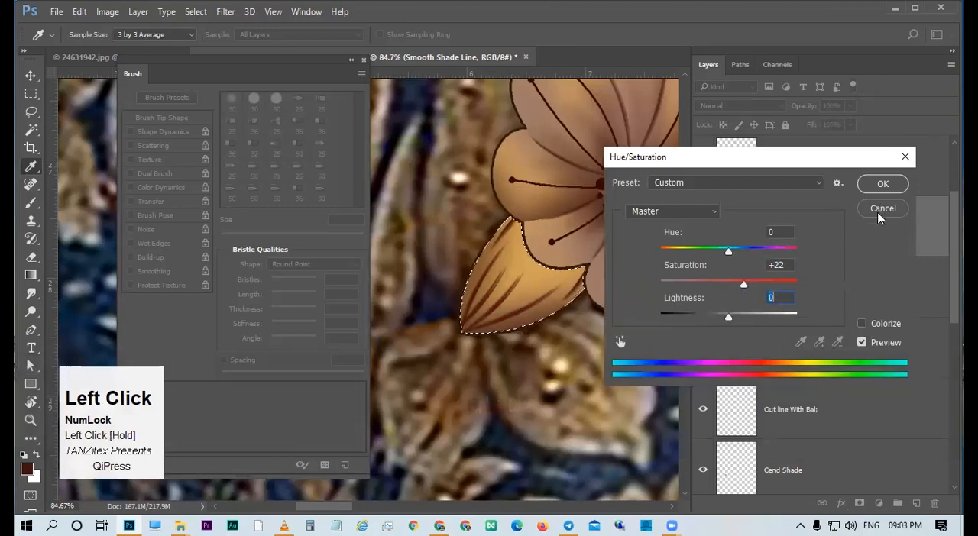
left_click(904, 211)
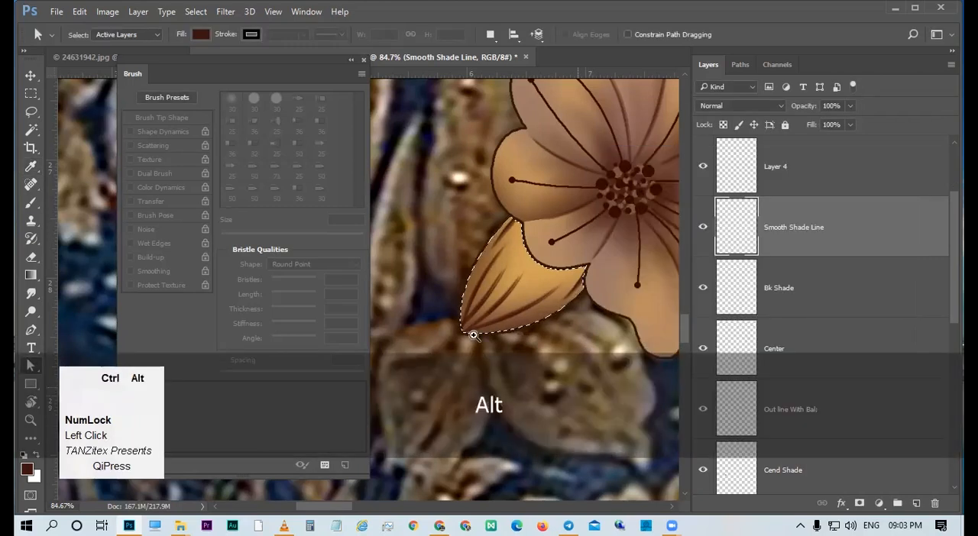
Undo the vein strokes and move the lower end points of the vein paths farther out beyond the leaf's base.
key("ctrl+alt+z")
key("ctrl+alt+z")
left_click_drag(492, 359, 528, 339)
key("a")
left_click(493, 324)
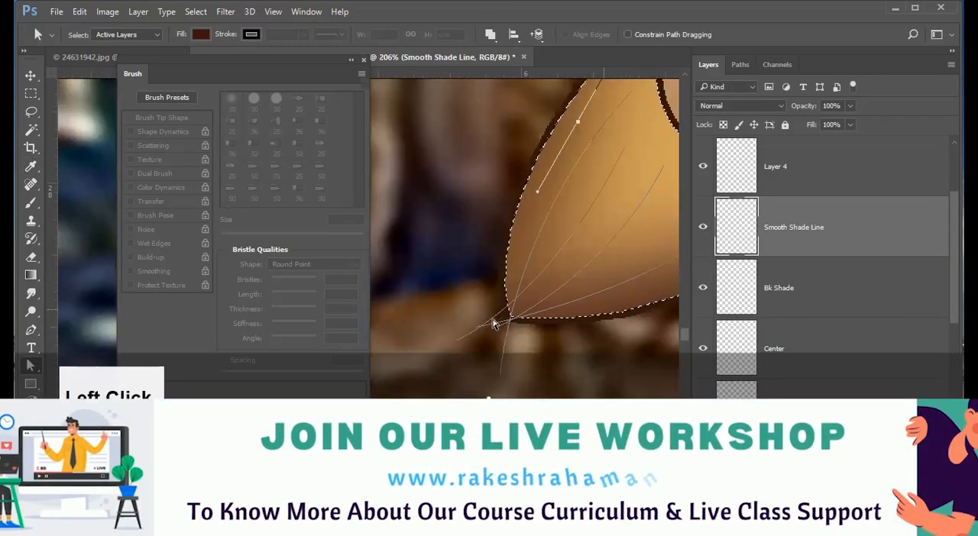
left_click_drag(442, 370, 440, 387)
left_click_drag(475, 329, 401, 358)
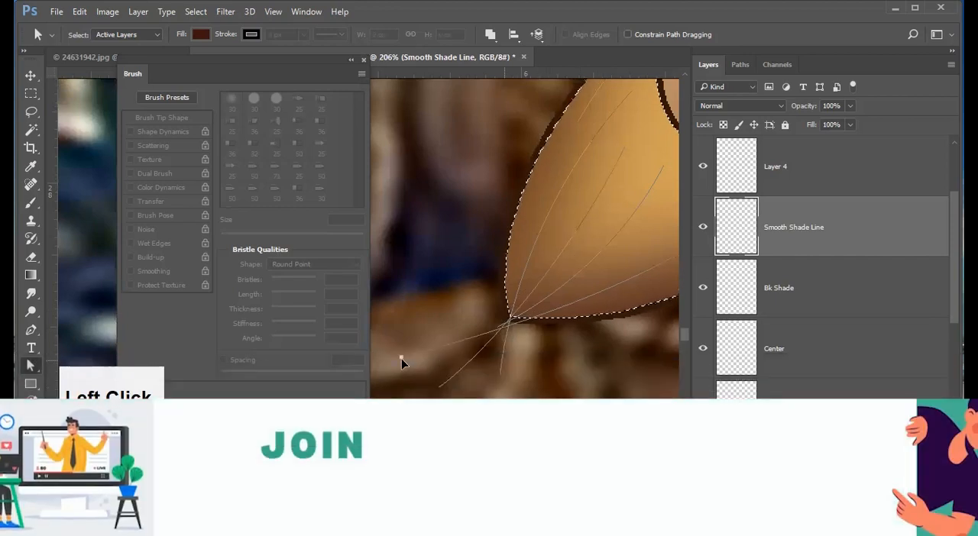
left_click(514, 325)
left_click_drag(496, 332, 449, 353)
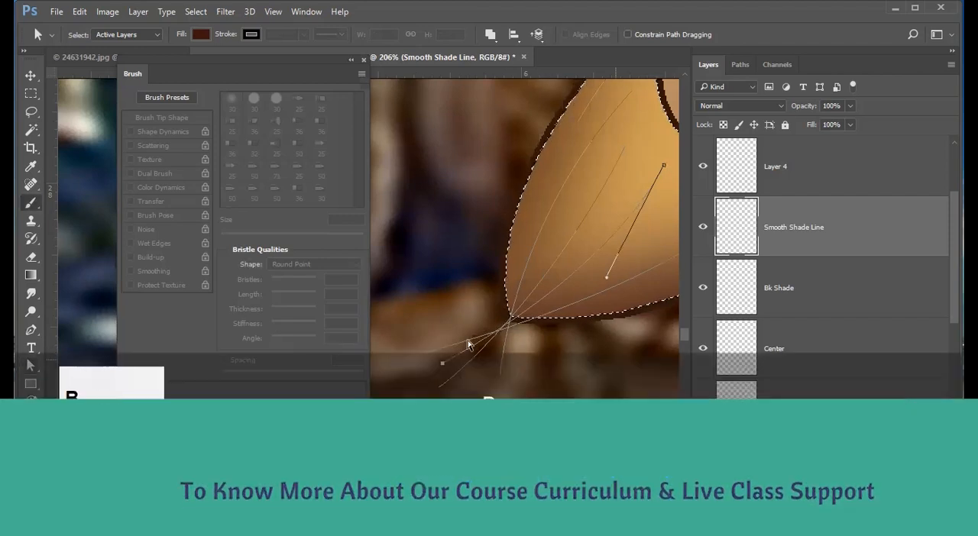
Stroke all the extended vein paths on Smooth Shade Line with the 25 px Brush and Simulate Pressure.
key("b")
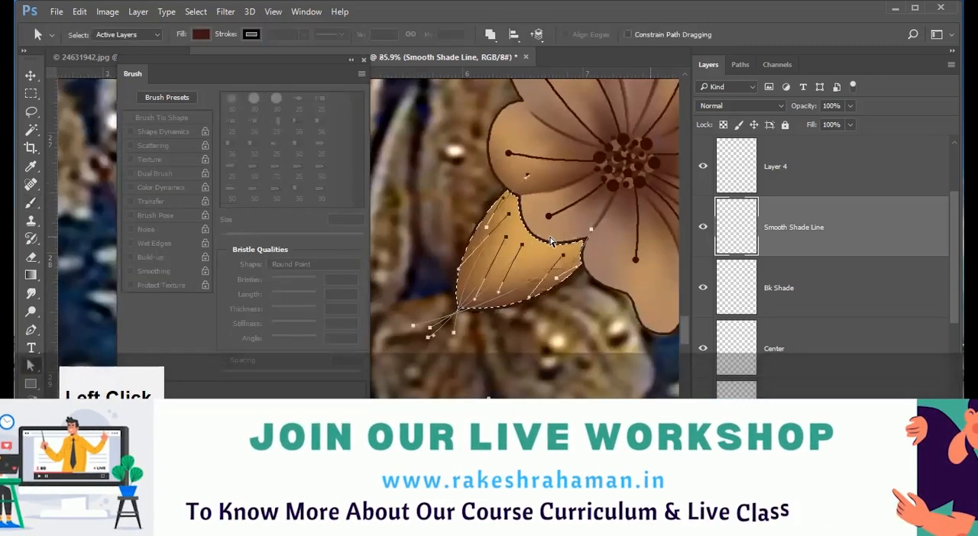
right_click(609, 262)
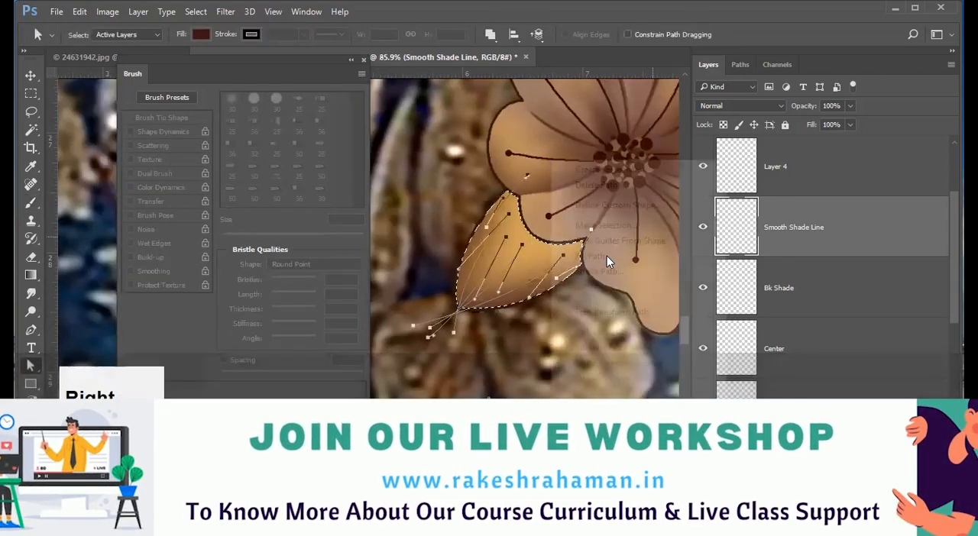
left_click(604, 257)
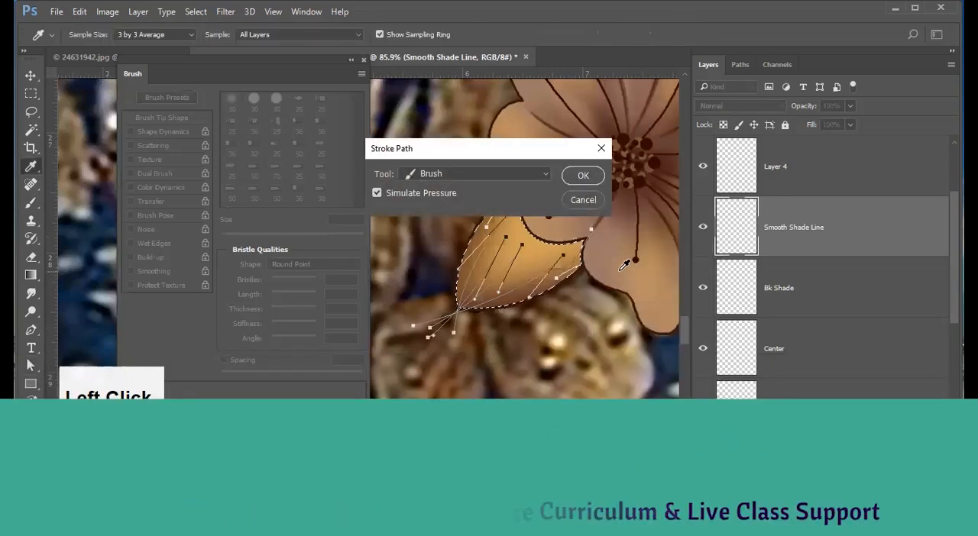
key("Return")
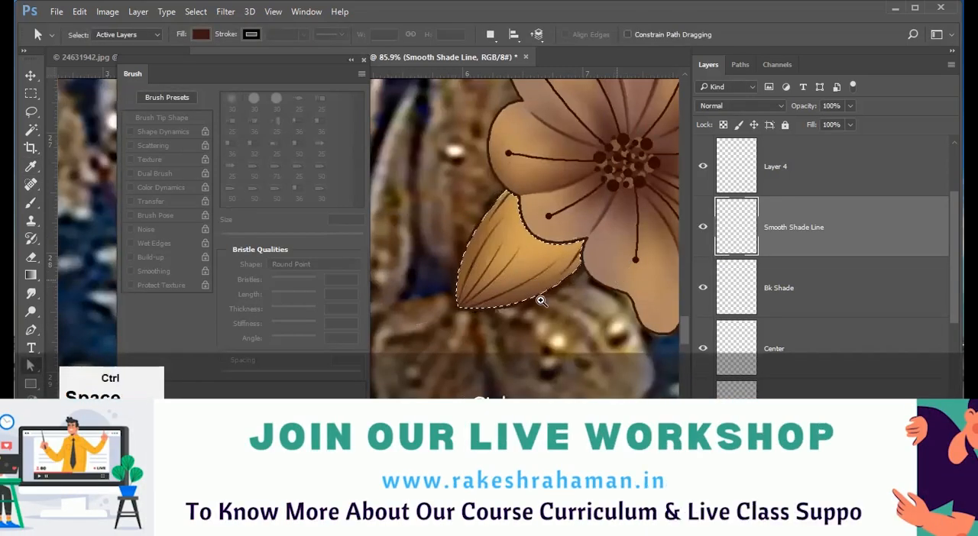
left_click(548, 308, "ctrl")
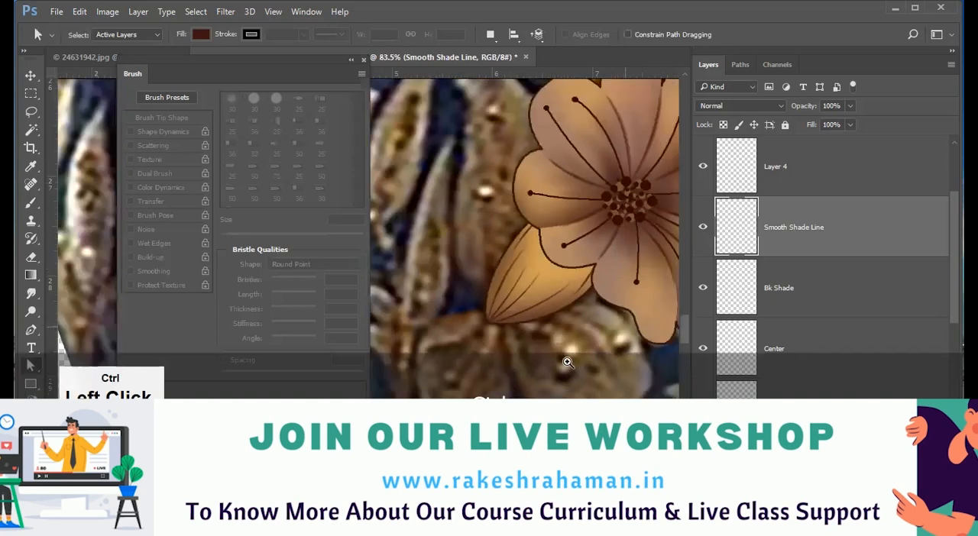
Draw another curved vein path along the leaf's lower edge with the Pen tool, starting just outside the leaf's base.
key("p")
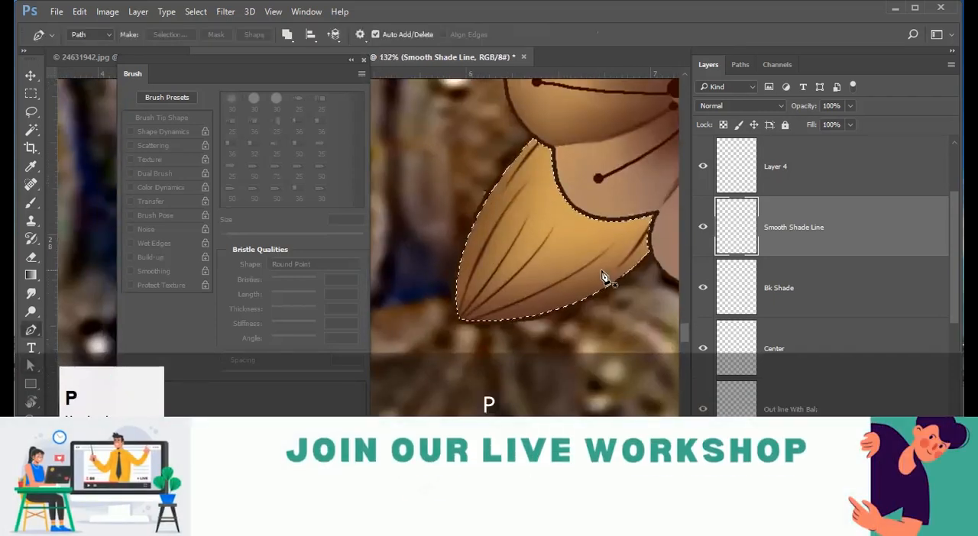
left_click_drag(432, 320, 332, 307)
left_click(474, 250, "ctrl")
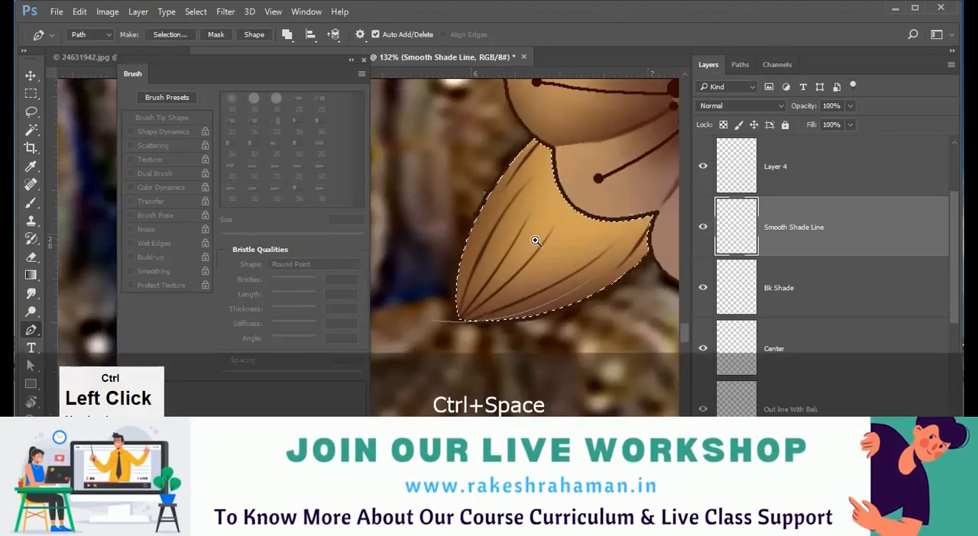
left_click_drag(535, 240, 489, 243)
left_click_drag(573, 321, 576, 329)
key("F2")
key("ctrl+alt+z")
key("ctrl+alt+z")
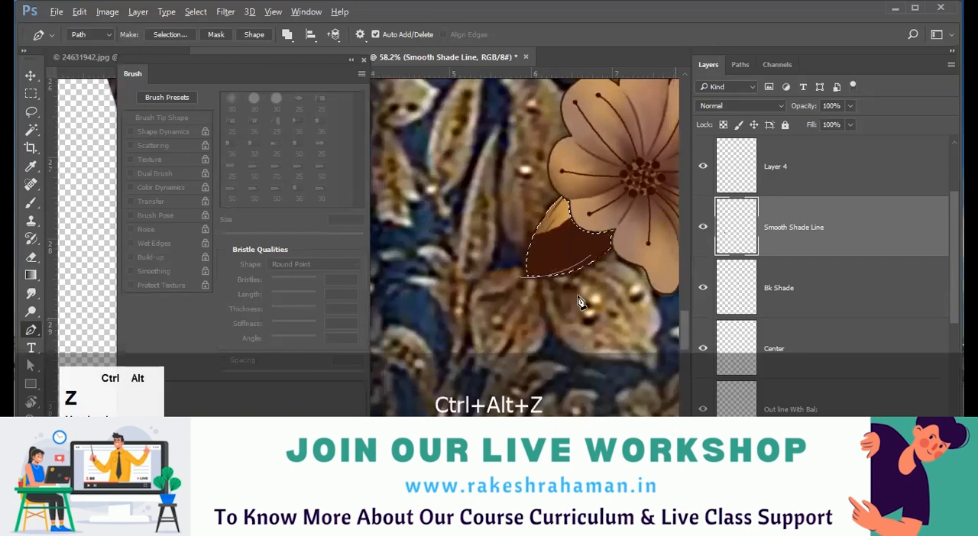
Stroke the new lower-edge vein path using the Brush, and dismiss the path.
right_click(575, 277)
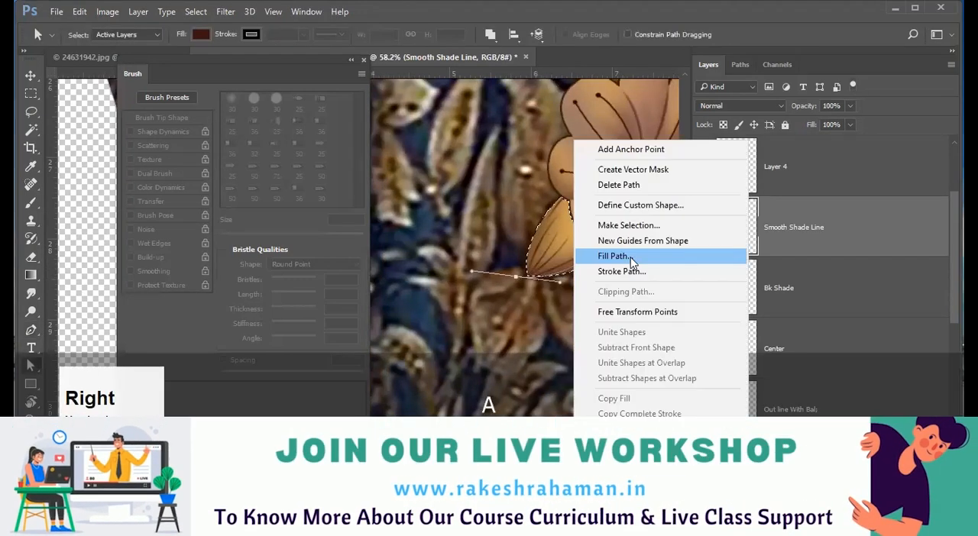
left_click(625, 269)
left_click(581, 175)
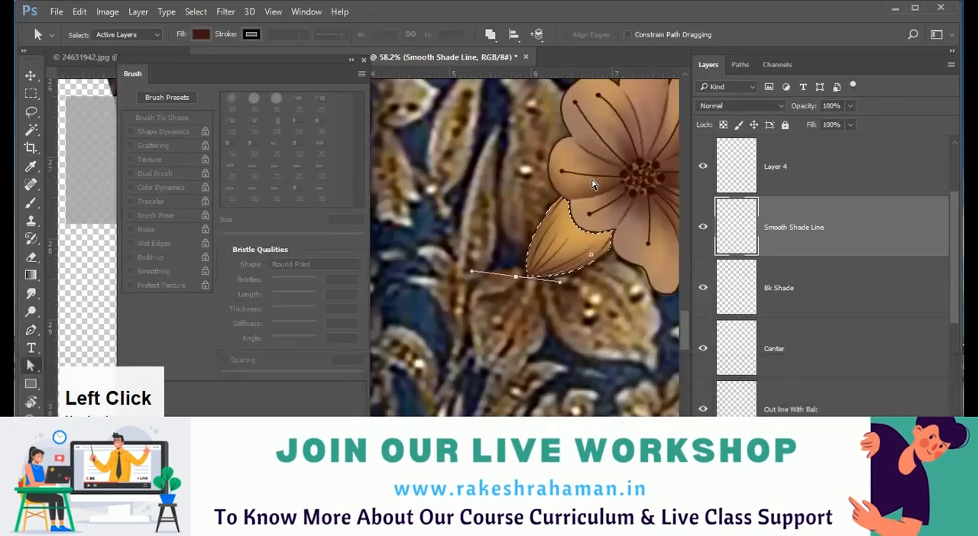
key("Return")
left_click_drag(573, 276, 571, 309)
left_click_drag(571, 309, 565, 326)
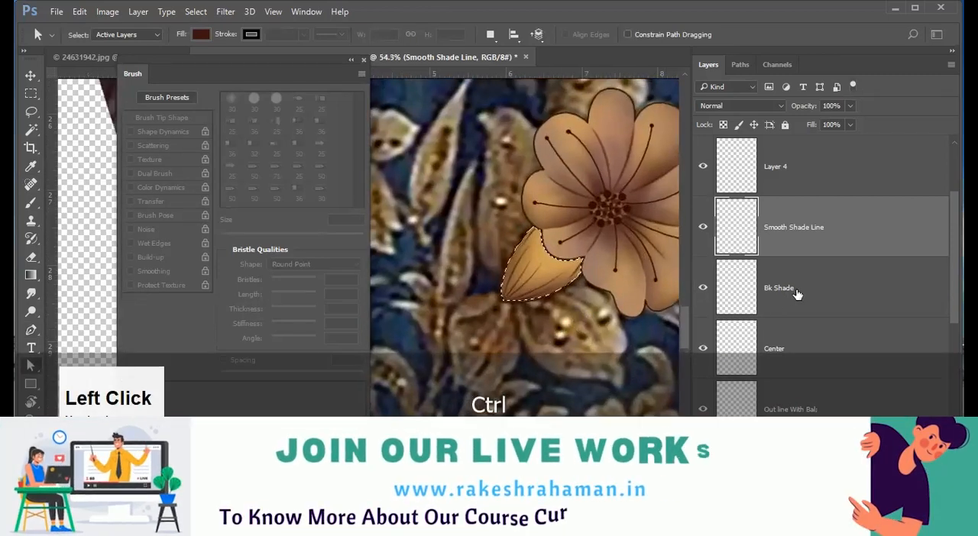
Paint dark brown shading at the leaf's base on the Bk Shade layer with a 100 px soft round brush.
scroll(735, 298, "down", 1)
left_click(779, 228)
key("b")
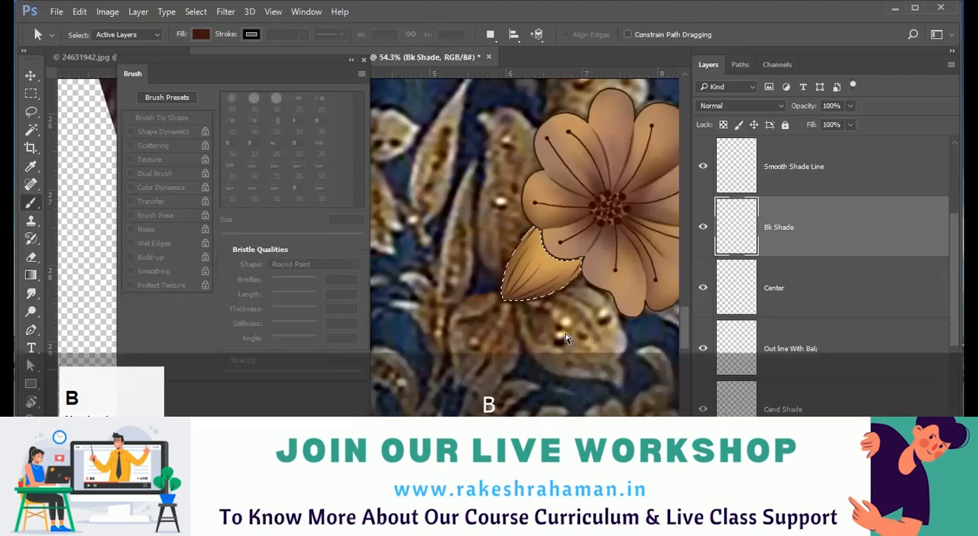
left_click_drag(521, 301, 566, 309)
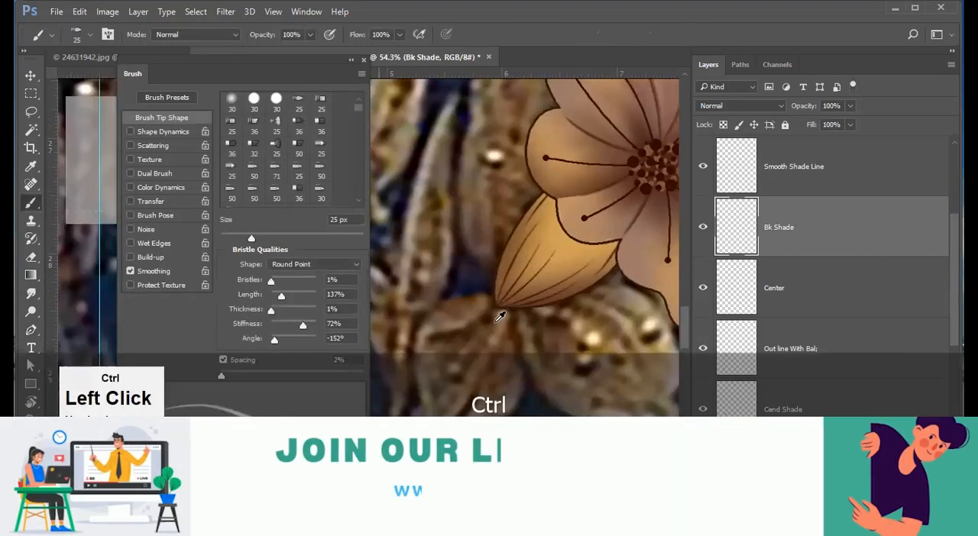
right_click(499, 322, "alt")
key("b")
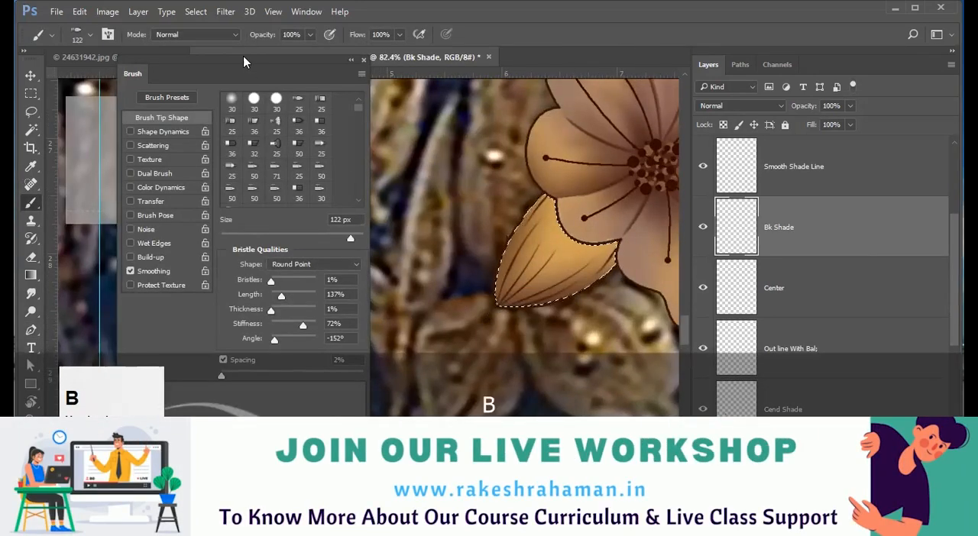
left_click(232, 101)
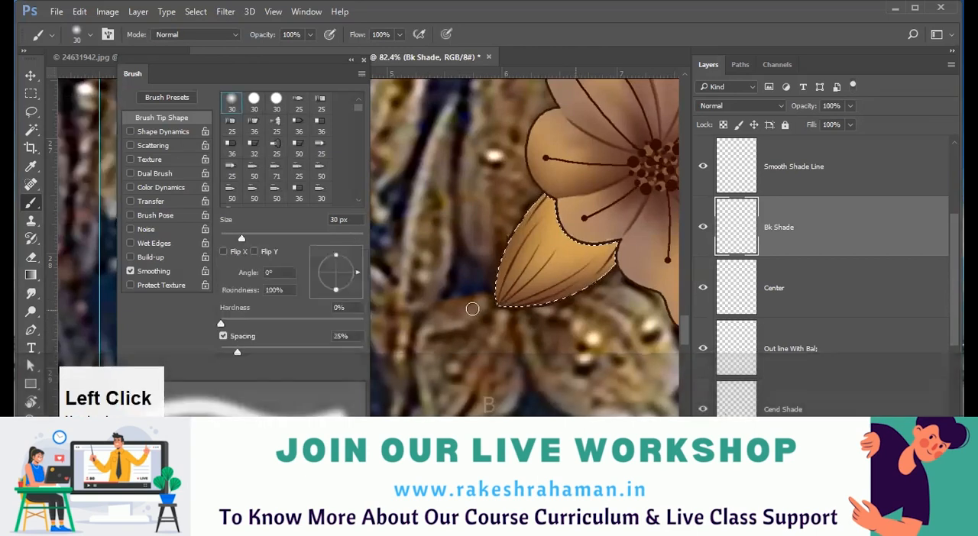
right_click(474, 307, "alt")
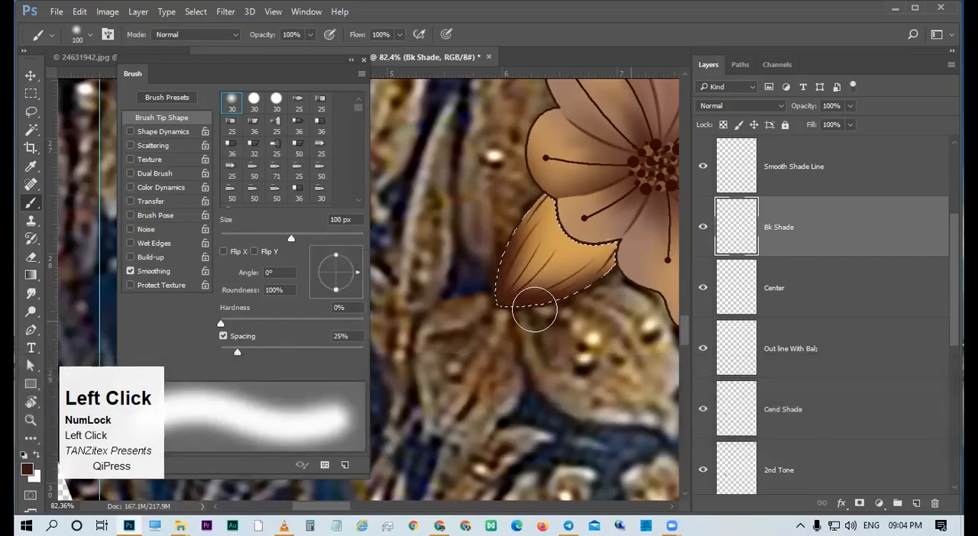
Smudge the dark base shading outward along the leaf's veins using a 41 px Smudge tool at 41% strength.
key("k")
right_click(527, 283, "alt")
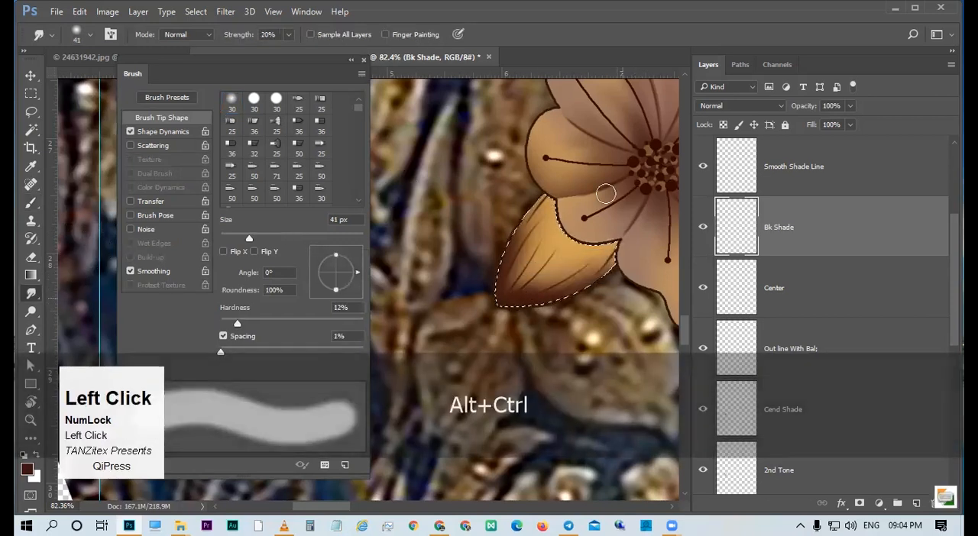
left_click_drag(246, 38, 261, 40)
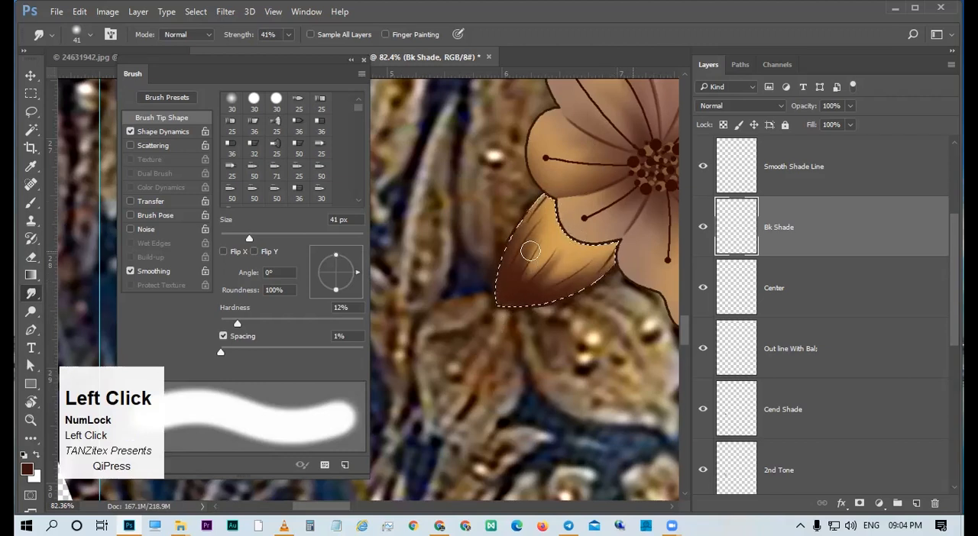
left_click_drag(567, 282, 599, 260)
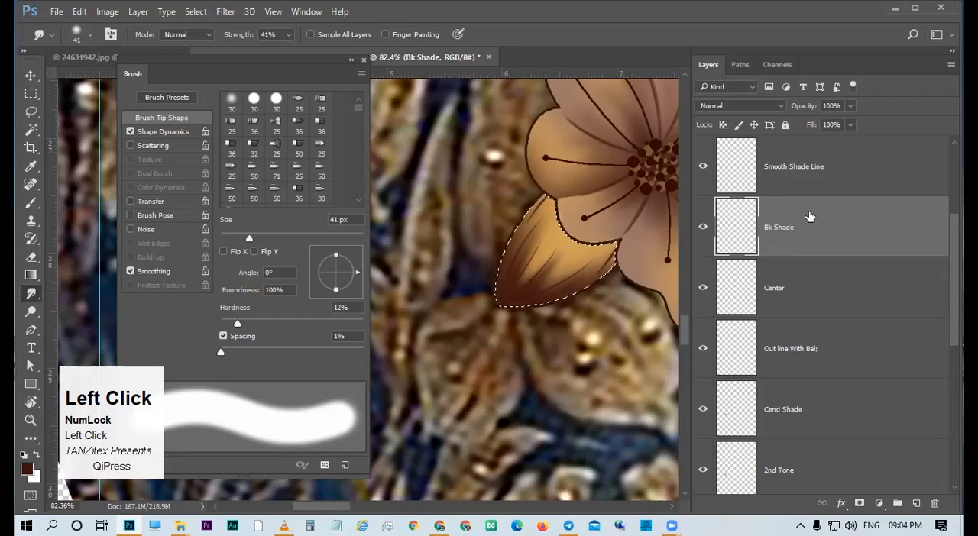
Lighten the leaf's dark shading on the Bk Shade layer with a Levels adjustment.
key("ctrl+l")
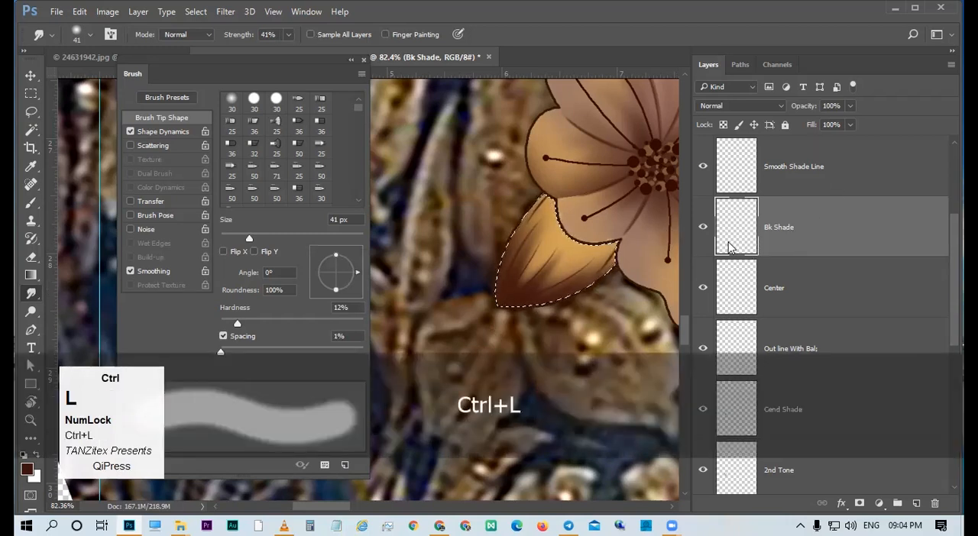
left_click_drag(594, 304, 601, 304)
left_click(820, 118)
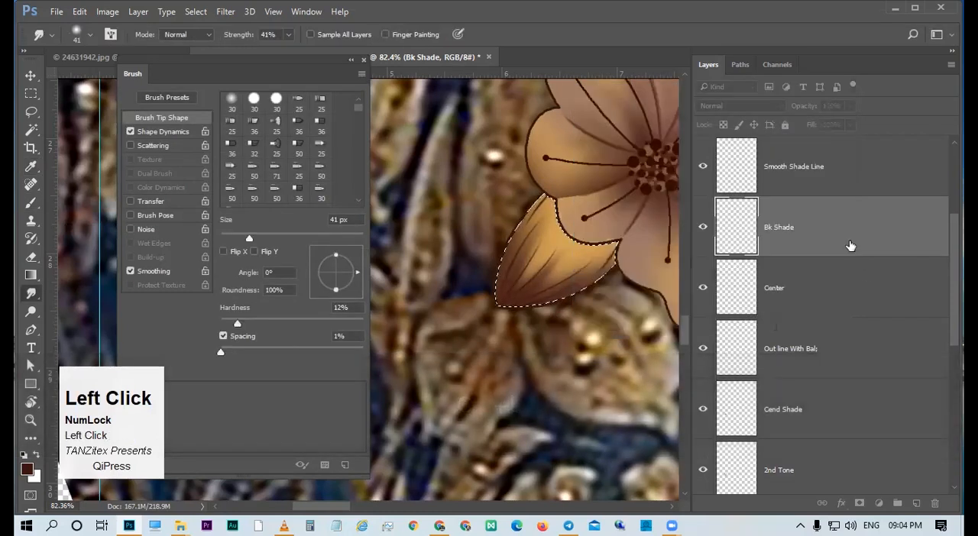
Paint over the leaf on the 2nd Tone layer with a 161 px soft round brush in a color sampled from the flower's petal.
scroll(839, 233, "up", 1)
scroll(815, 274, "down", 3)
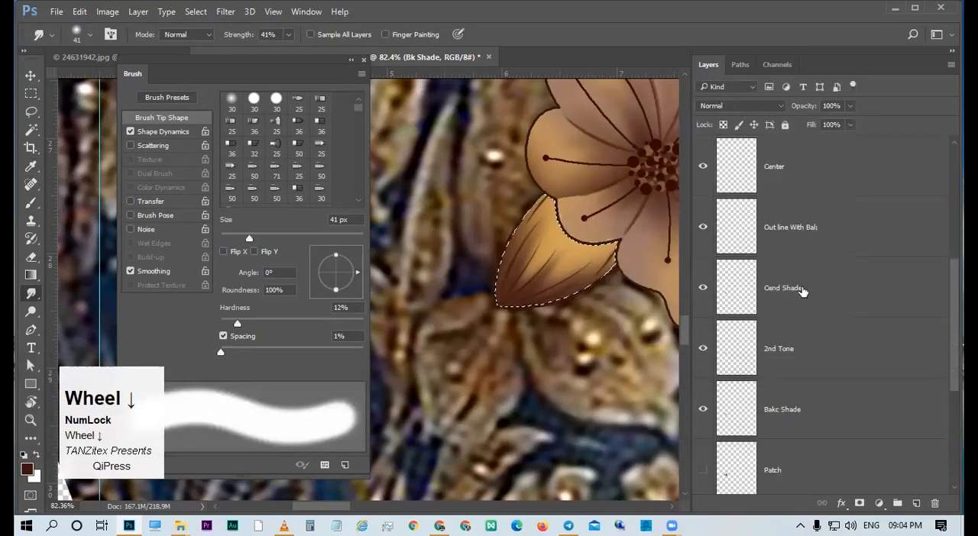
left_click(783, 364)
key("b")
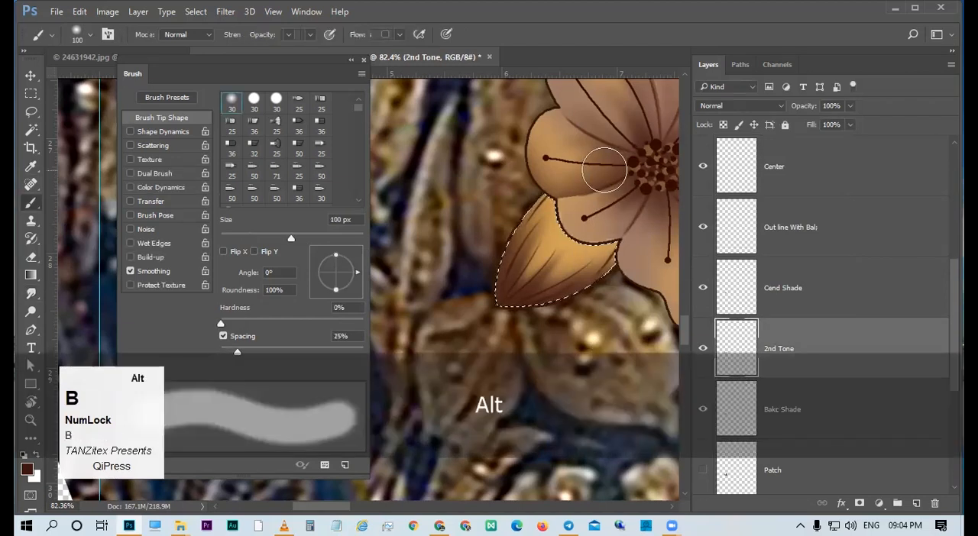
left_click(576, 126, "alt")
right_click(611, 227, "alt")
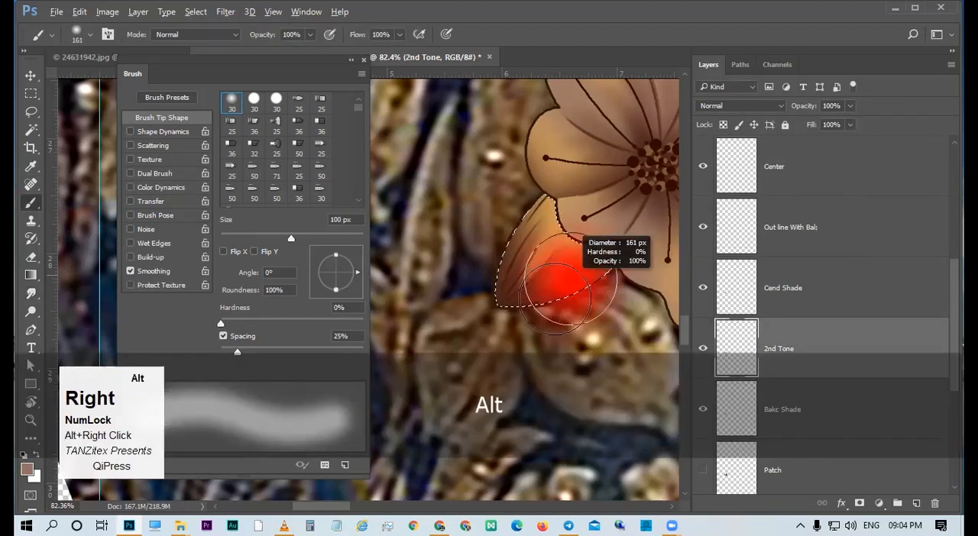
Undo the last tone strokes and repaint the leaf's lower part on 2nd Tone with a brown sampled from the neighboring lower petal.
key("ctrl+alt+z")
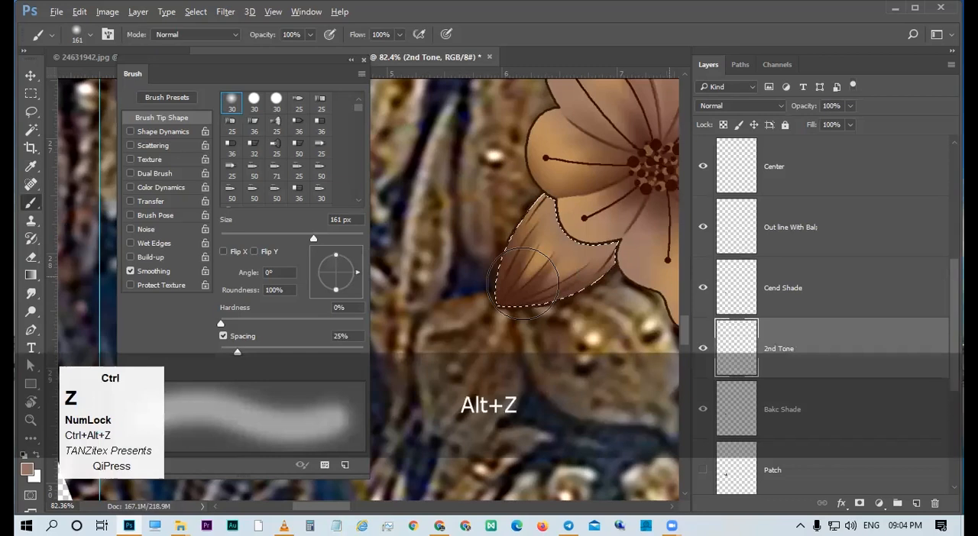
key("ctrl+alt+z")
key("ctrl+alt+z")
key("ctrl+alt+z")
key("ctrl+alt+z")
key("ctrl+alt+z")
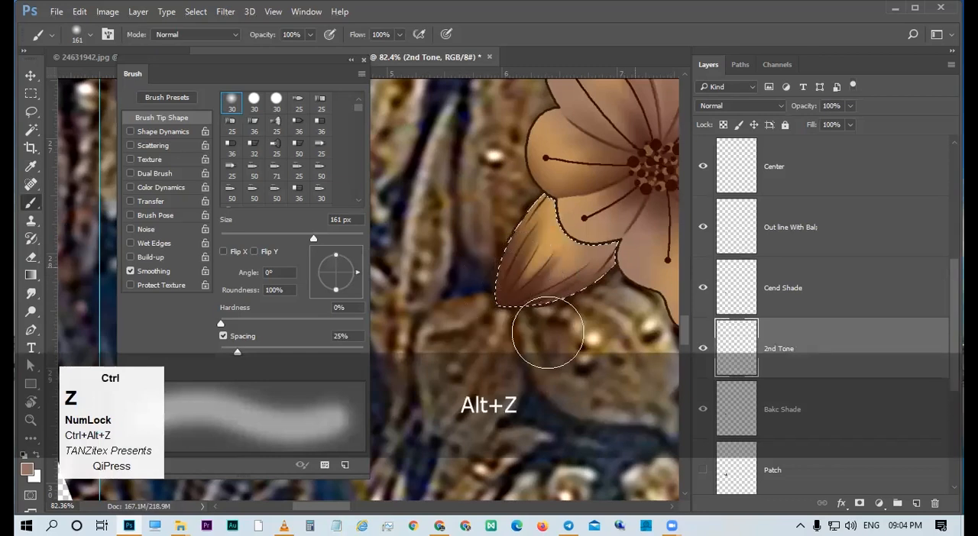
left_click(635, 273)
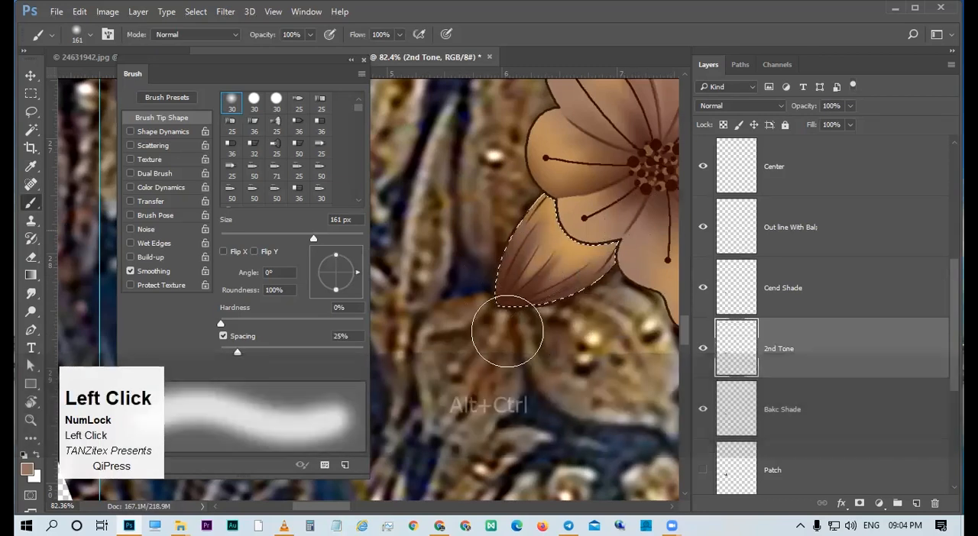
key("ctrl+space")
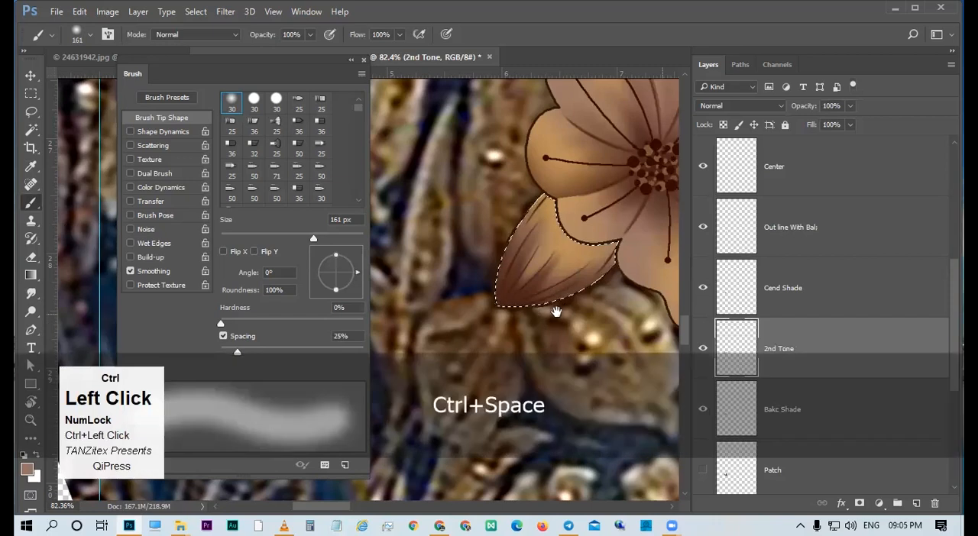
Fill the selected leaf area with white on the Curves 1 layer mask and clear the selection.
left_click(556, 312)
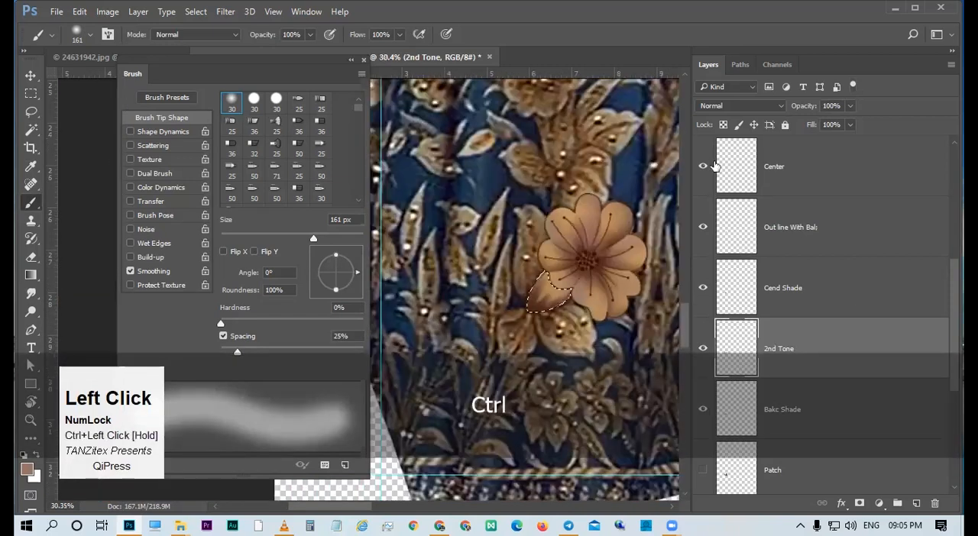
scroll(726, 168, "up", 3)
left_click(790, 171)
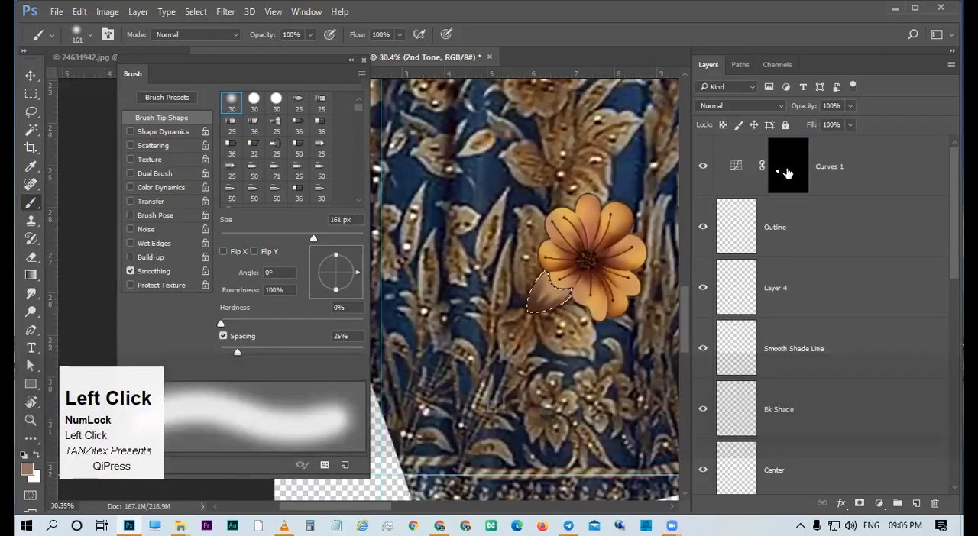
left_click(788, 173)
key("alt+BackSpace")
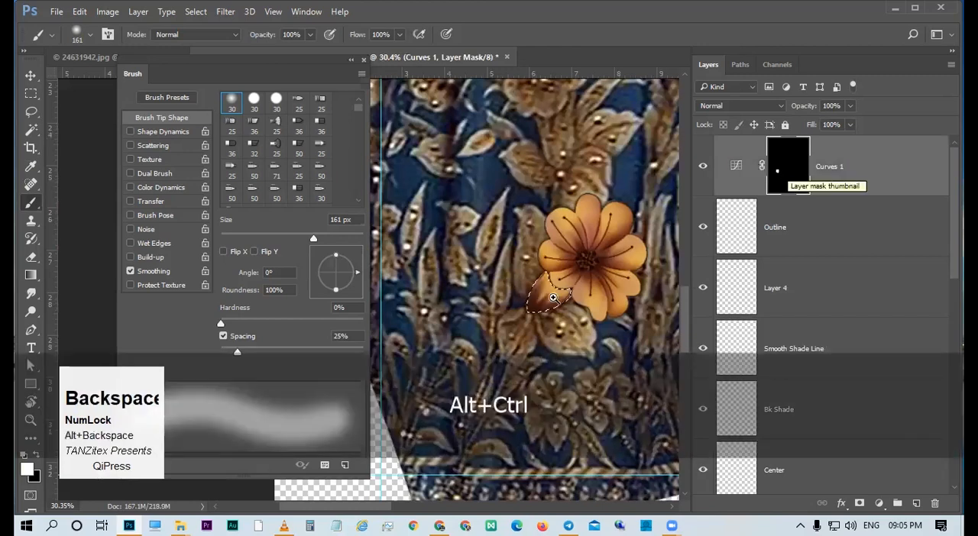
key("ctrl+d")
left_click(537, 311, "ctrl")
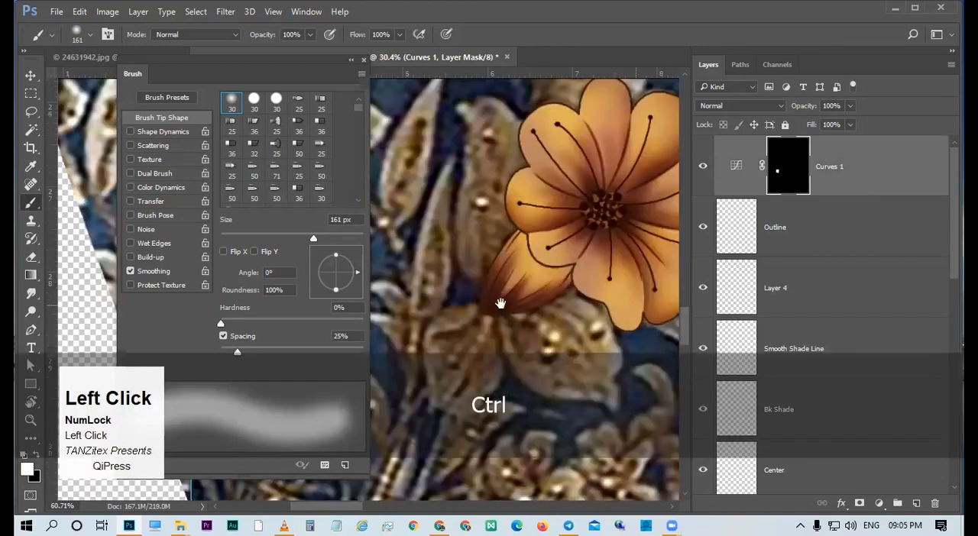
left_click(547, 326, "ctrl")
Hide and show the Bk Shade layer to compare its effect on the leaf, and make that layer active.
key("v")
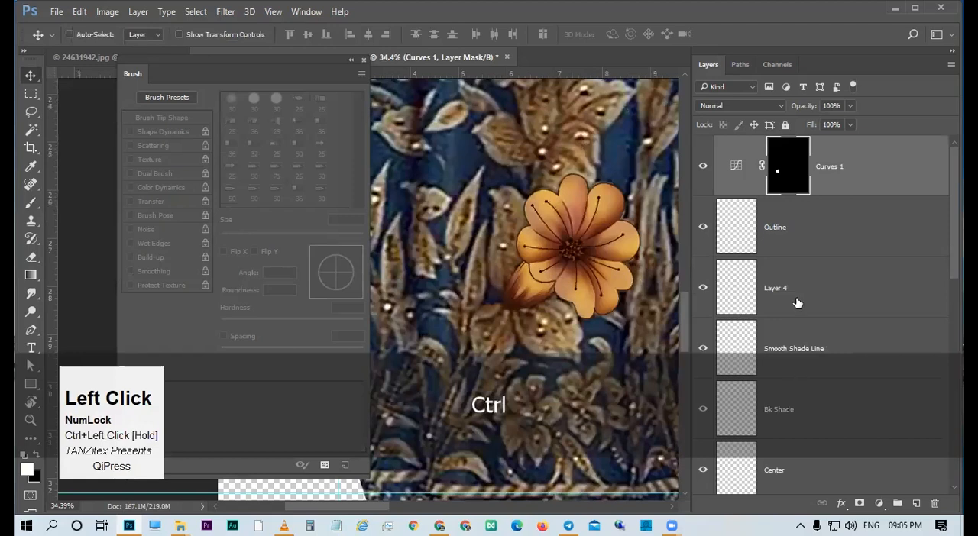
scroll(797, 303, "down", 2)
left_click(703, 286)
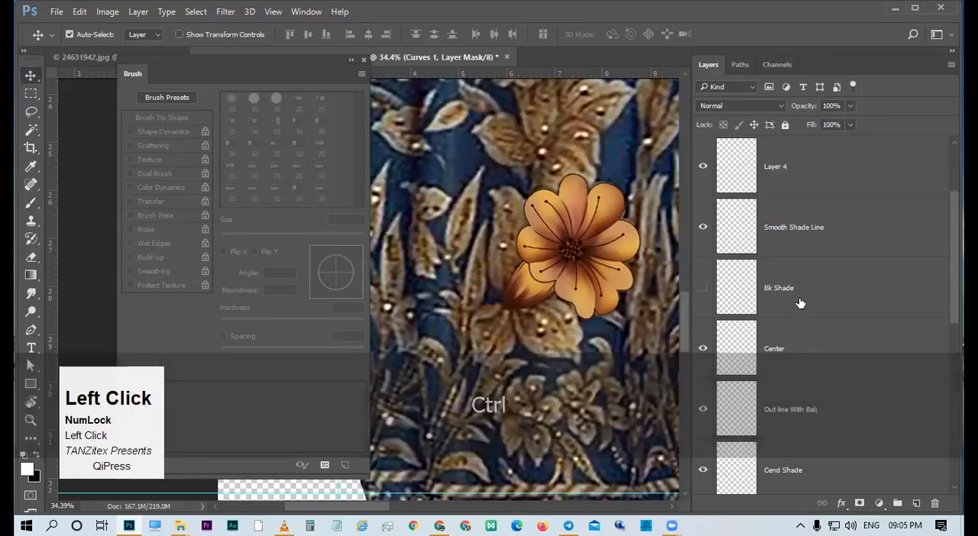
left_click(703, 287)
left_click_drag(495, 301, 537, 302)
left_click(537, 302)
Soften the leaf's dark shading on the Bk Shade layer with a 185 px soft Eraser at 20% opacity.
key("e")
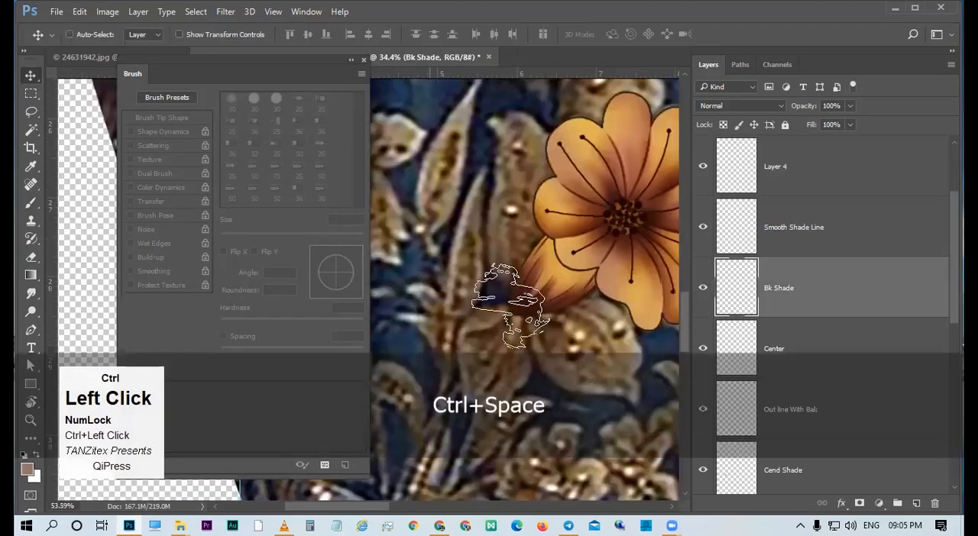
left_click(233, 101)
mouse_move(541, 272)
left_mouse_down()
mouse_move(590, 272)
mouse_move(525, 264)
mouse_move(586, 244)
mouse_move(579, 257)
mouse_move(619, 265)
mouse_move(565, 269)
mouse_move(591, 286)
mouse_move(652, 255)
mouse_move(559, 289)
left_mouse_up()
key("2")
left_click(592, 261)
key("ctrl+alt+z")
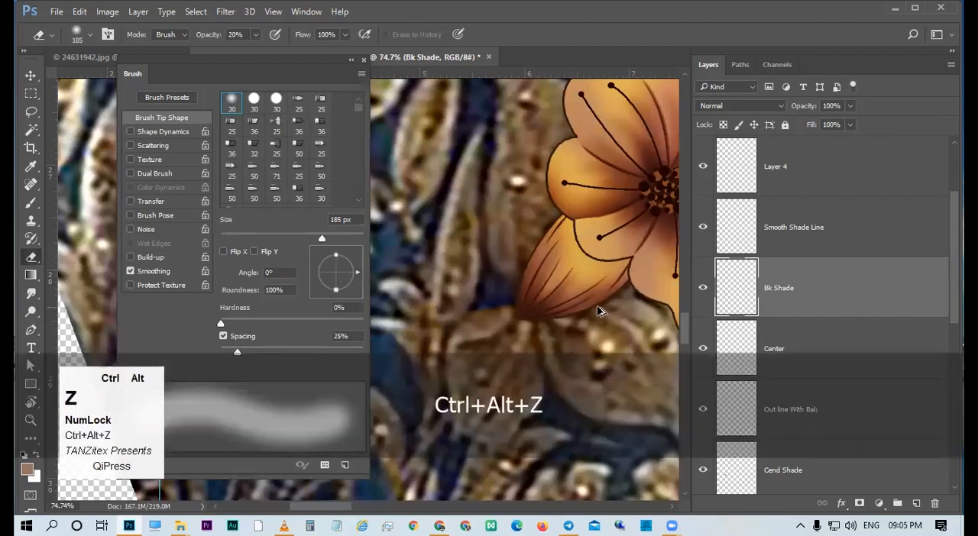
left_click_drag(538, 312, 499, 308)
left_click(592, 312, "ctrl")
Select the leaf's interior with the Magic Wand on the Outline layer.
key("v")
left_click_drag(584, 287, 550, 277)
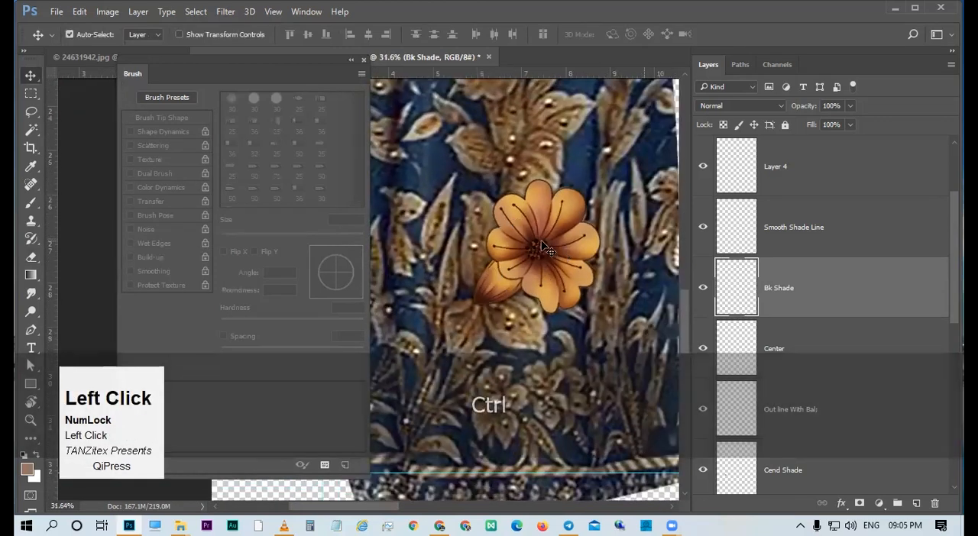
key("ctrl+space")
left_click(514, 286, "ctrl+space")
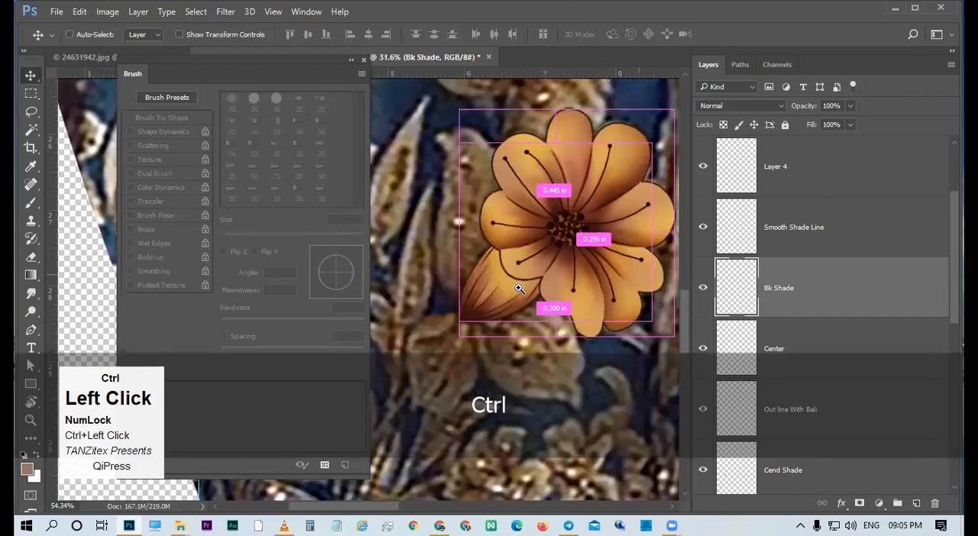
scroll(771, 260, "up", 2)
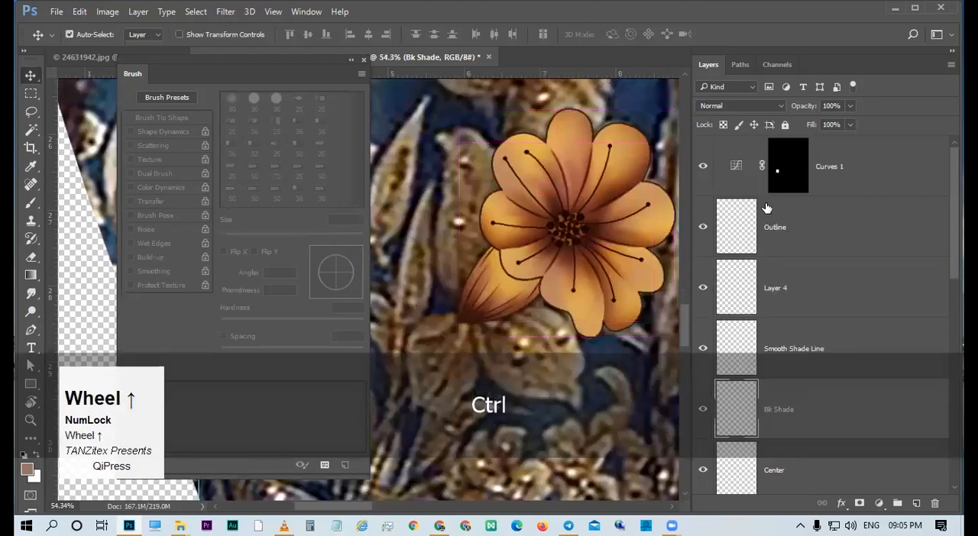
left_click(763, 204)
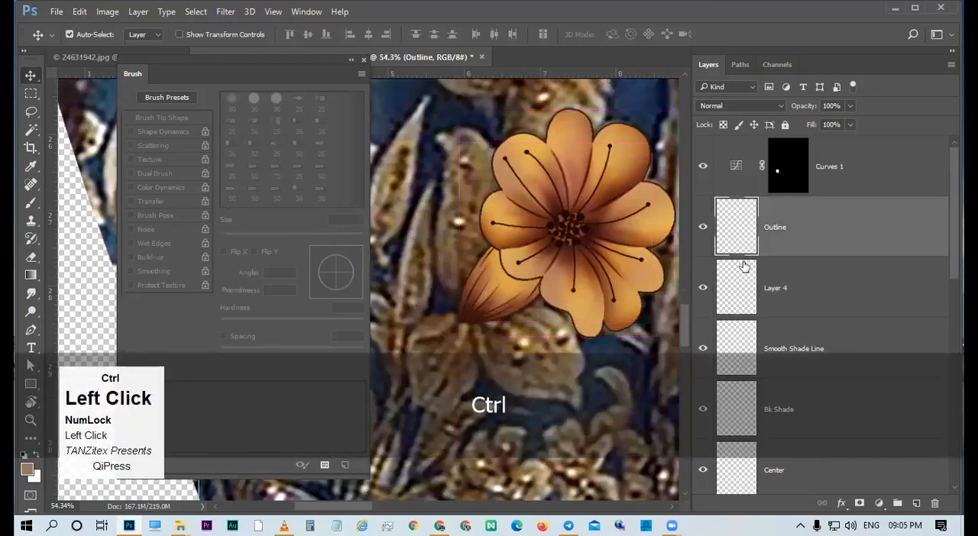
key("w")
left_click(498, 285)
left_click_drag(528, 271, 528, 196, "space")
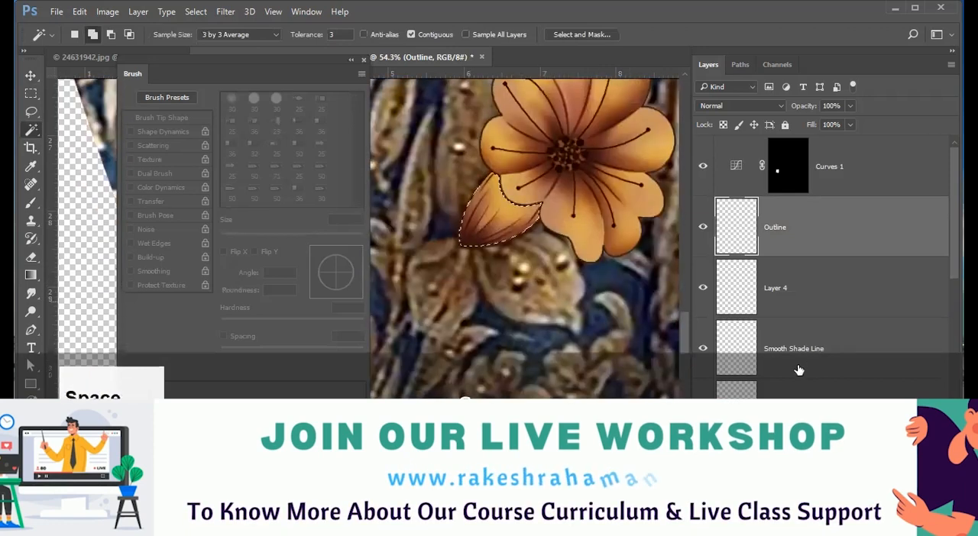
Paint brown shading over the leaf's upper part on the Cend Shade layer with a 106 px soft round brush.
scroll(795, 344, "down", 4)
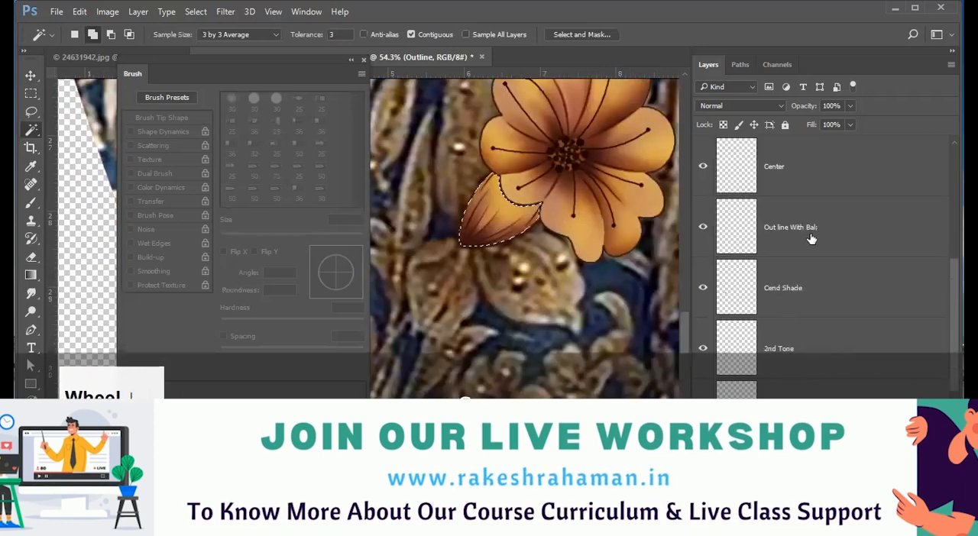
left_click(792, 297)
left_click(562, 255, "ctrl+space")
key("b")
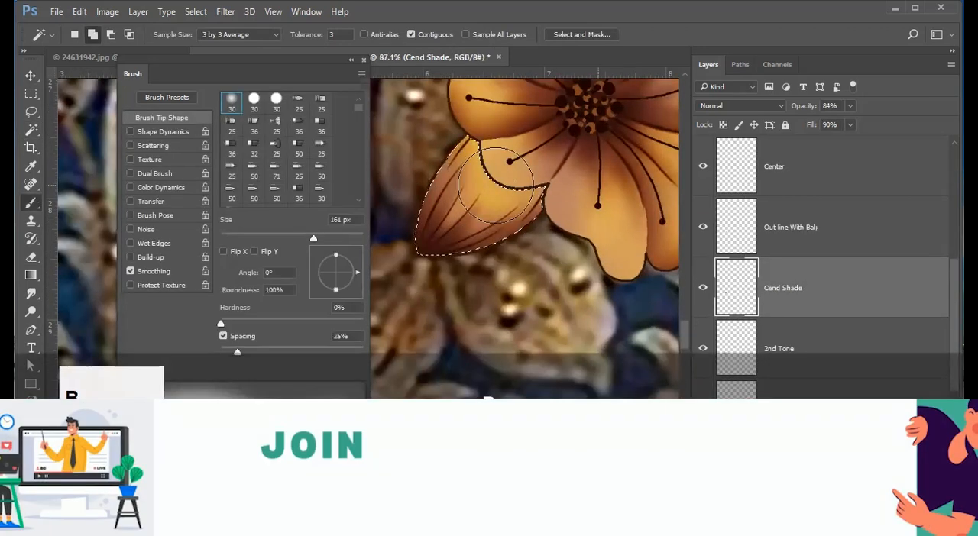
right_click(484, 166, "alt")
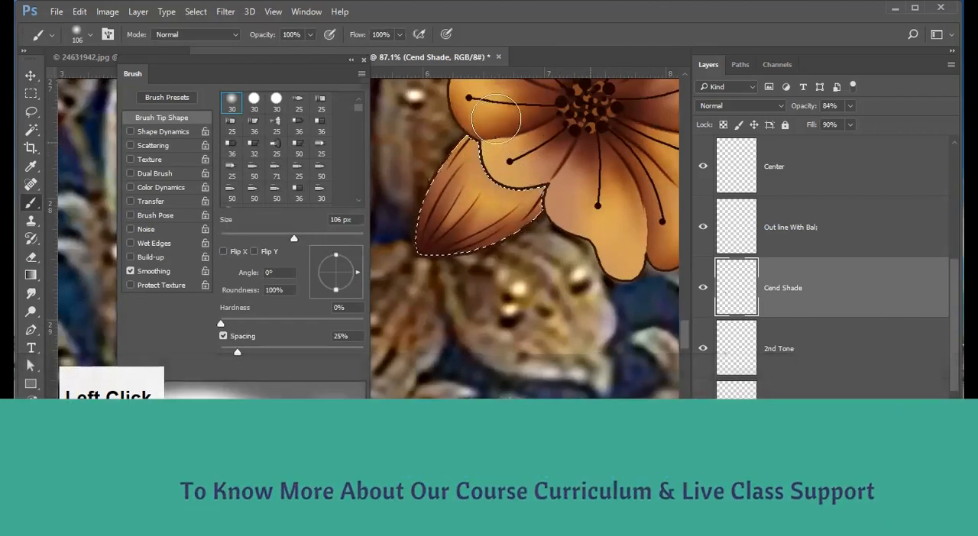
left_click(470, 174, "ctrl+space")
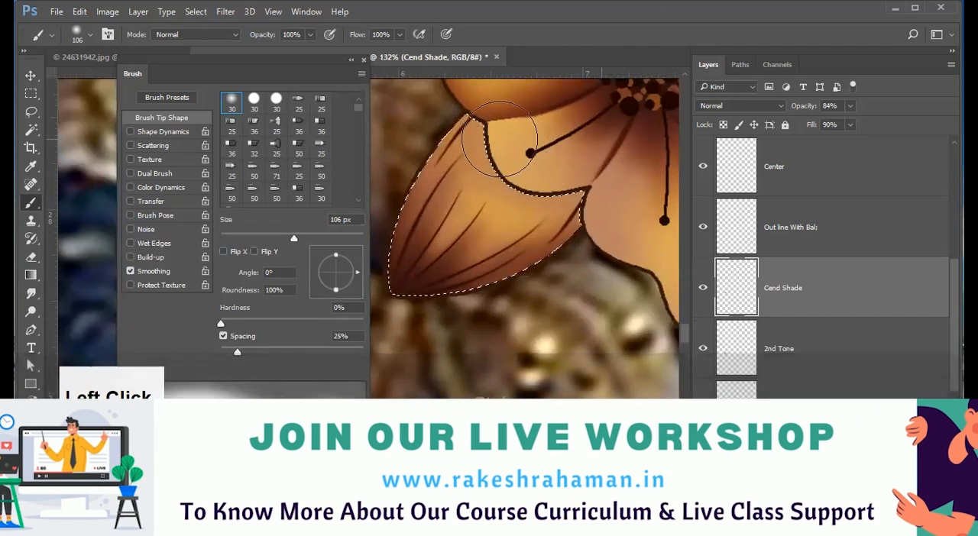
Blend the leaf's brown shading on the Cend Shade layer using a 41 px Smudge tool at 41% strength.
key("k")
mouse_move(463, 203)
left_mouse_down()
mouse_move(518, 116)
mouse_move(493, 205)
mouse_move(516, 207)
mouse_move(571, 182)
left_mouse_up()
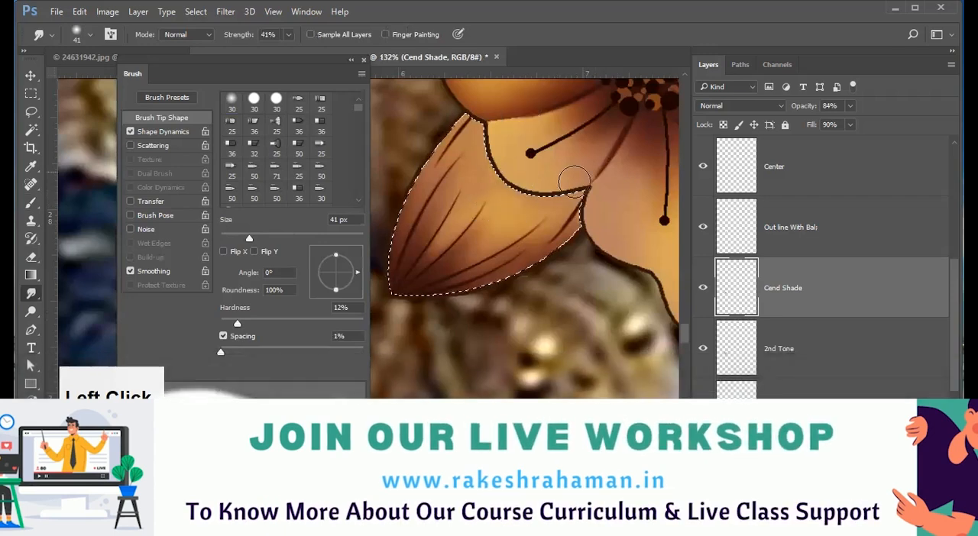
mouse_move(472, 163)
left_mouse_down()
mouse_move(489, 118)
mouse_move(470, 201)
mouse_move(431, 246)
mouse_move(475, 189)
mouse_move(454, 288)
left_mouse_up()
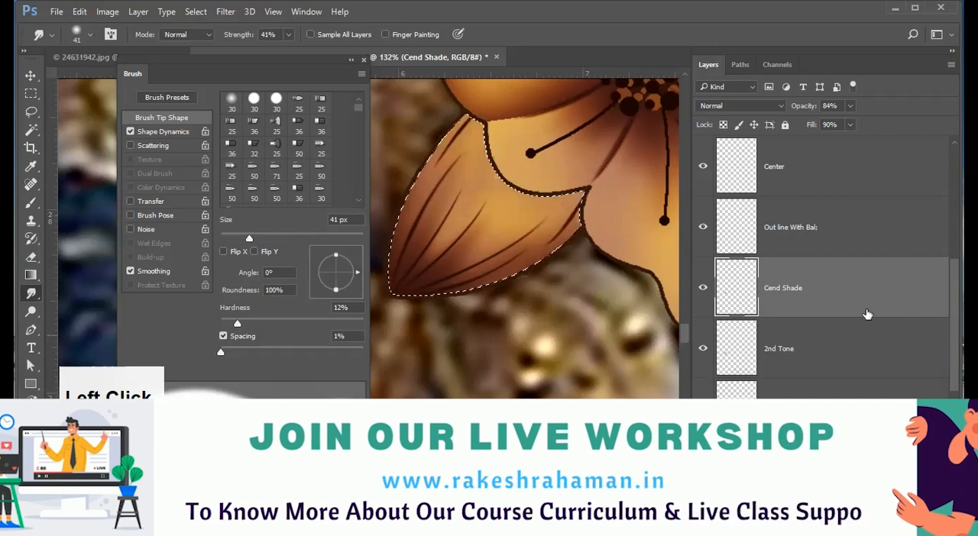
Paint a dark shade where the leaf meets the petal on the Bk Shade layer, using an 85 px soft brush in a color sampled from the leaf's base.
left_click(807, 319)
scroll(801, 321, "down", 1)
scroll(779, 253, "up", 1)
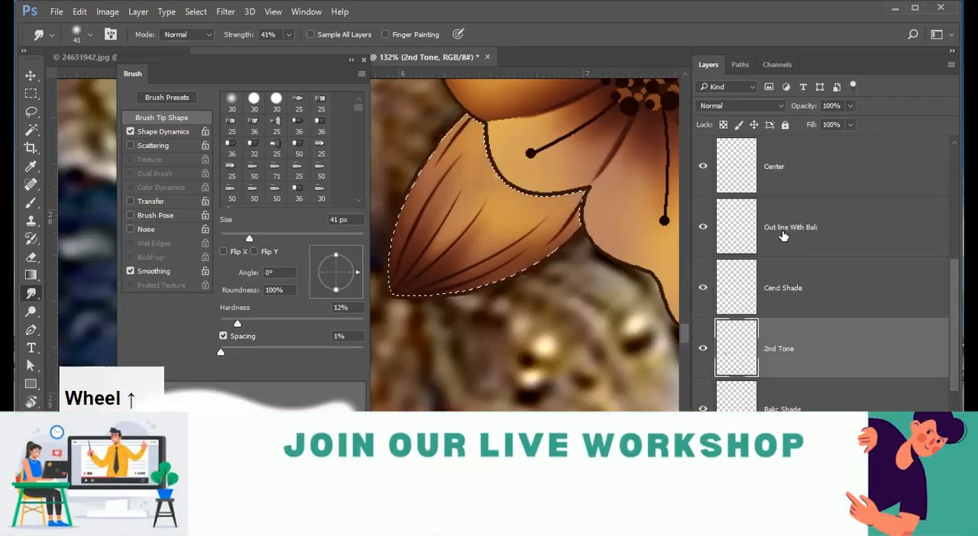
scroll(794, 180, "up", 1)
left_click(512, 241)
key("b")
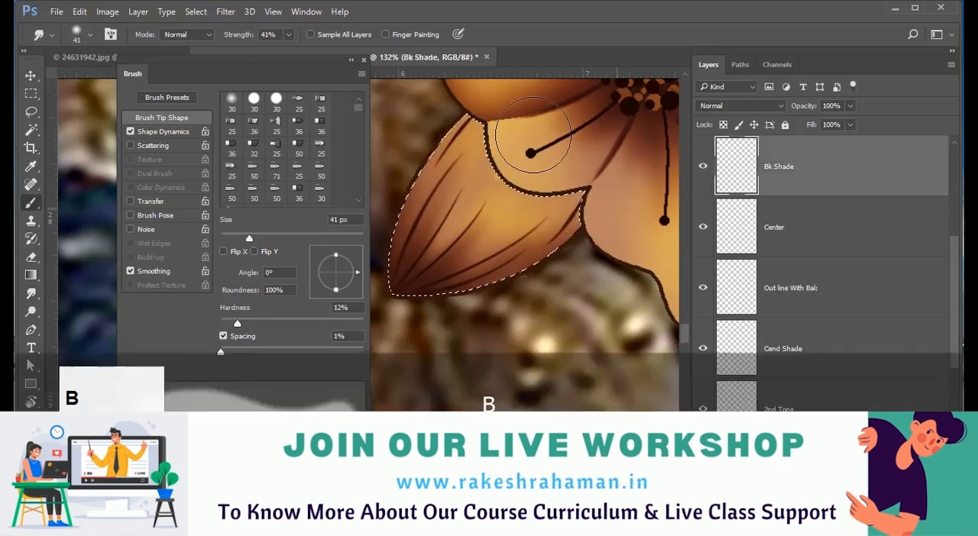
left_click_drag(527, 166, 461, 153)
left_click(494, 191, "alt")
right_click(558, 276, "alt")
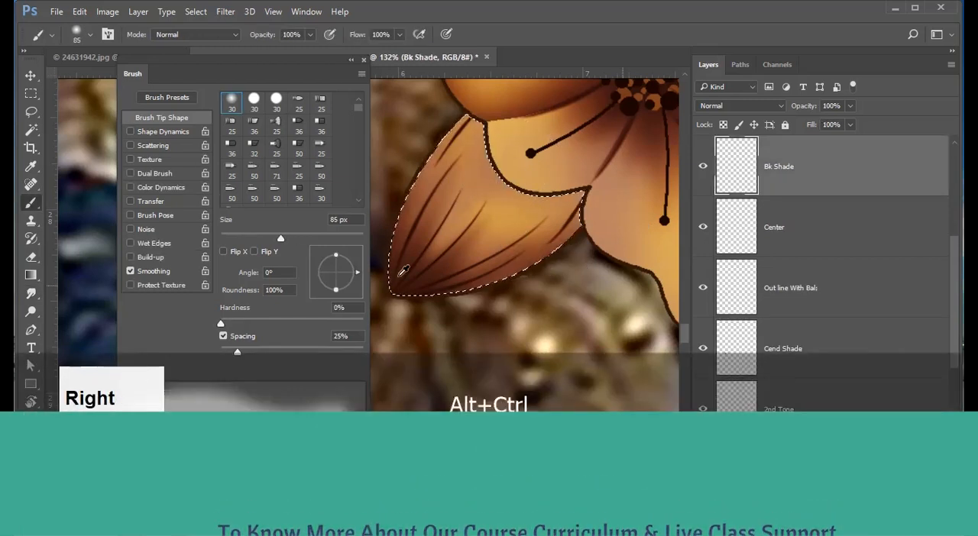
mouse_move(492, 164)
left_mouse_down()
mouse_move(526, 102)
mouse_move(488, 195)
left_mouse_up()
Smudge the dark shade at the leaf's petal edge into the leaf with the 41 px Smudge tool at 41% strength.
key("k")
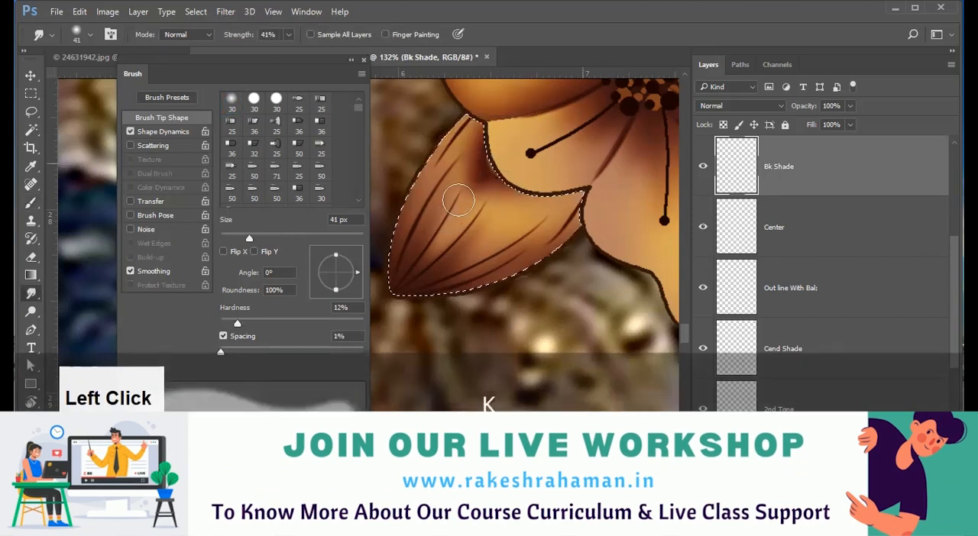
left_click_drag(503, 173, 524, 141)
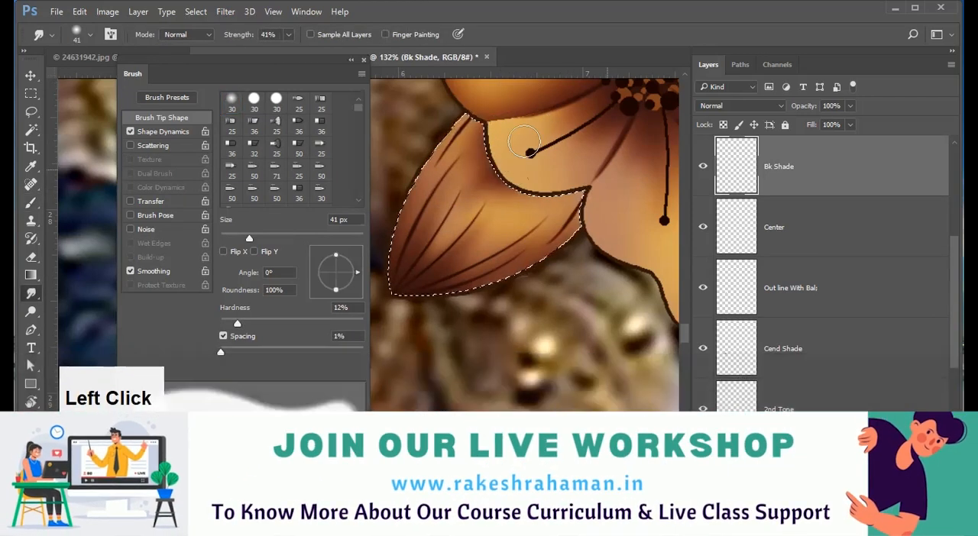
mouse_move(527, 81)
left_mouse_down()
mouse_move(485, 187)
mouse_move(386, 289)
mouse_move(487, 167)
mouse_move(415, 257)
mouse_move(451, 239)
mouse_move(483, 147)
left_mouse_up()
Examine the shaded leaf and flower against the skirt fabric at several zoom levels.
mouse_move(558, 240)
left_mouse_down()
mouse_move(464, 262)
mouse_move(586, 251)
mouse_move(532, 248)
left_mouse_up()
key("v")
key("v")
left_click_drag(531, 248, 530, 227)
key("v")
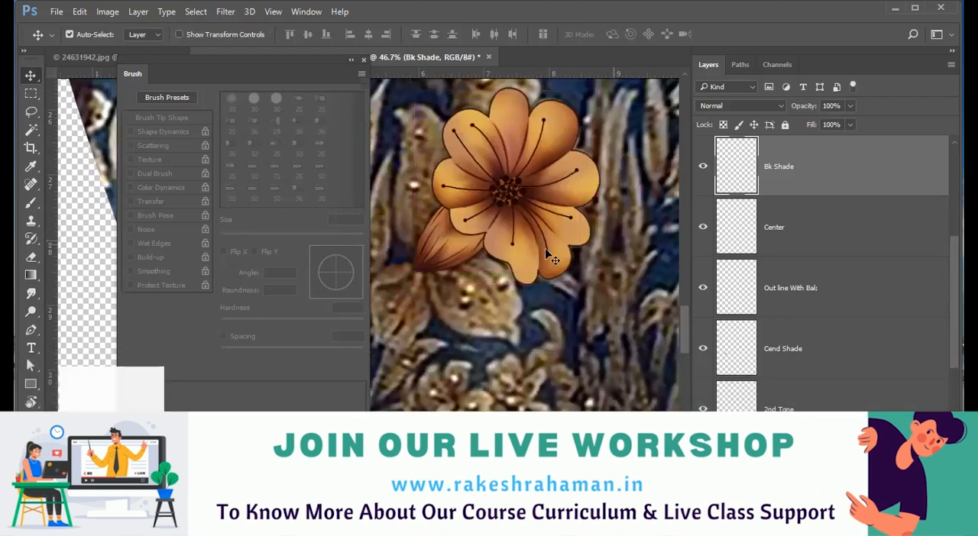
left_click_drag(573, 237, 560, 237)
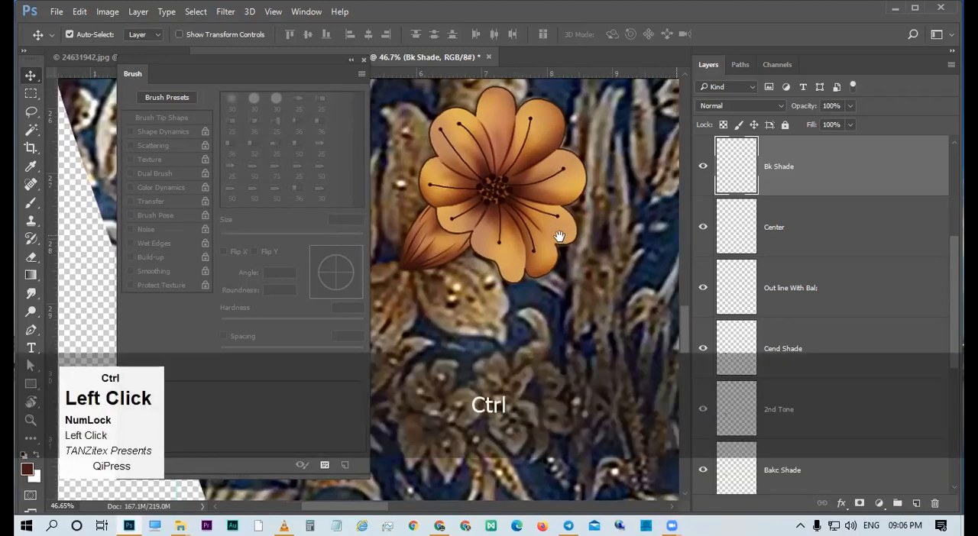
left_click_drag(625, 277, 472, 243)
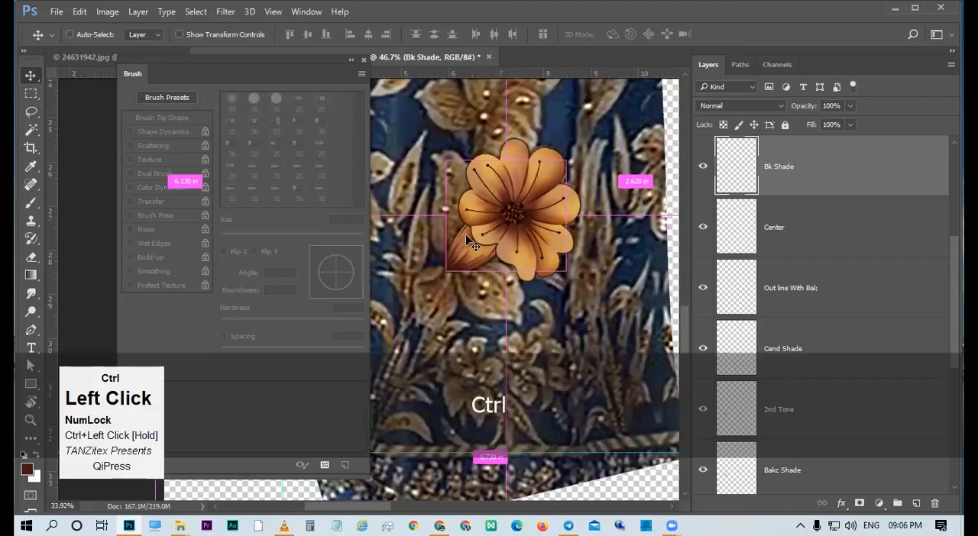
key("v")
left_click_drag(517, 272, 521, 254)
key("v")
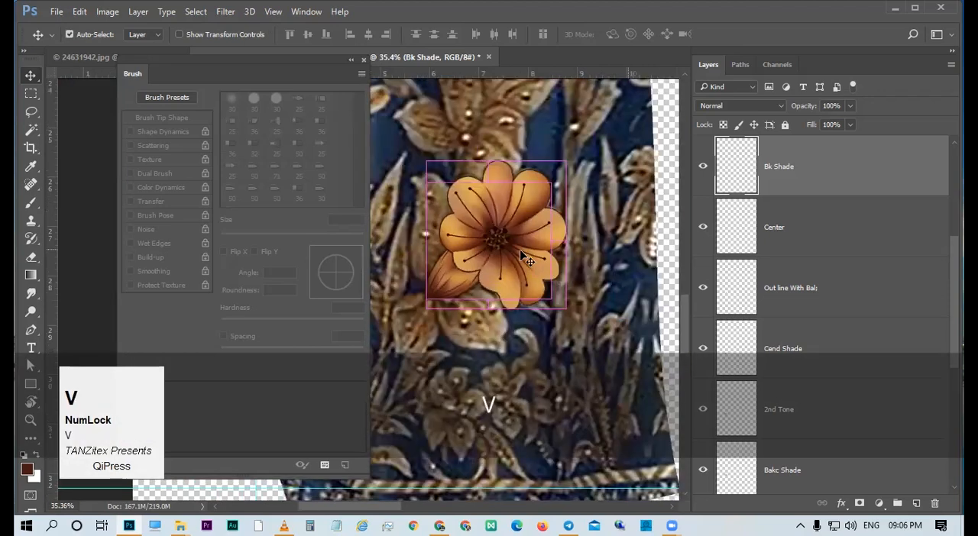
key("ctrl+space")
left_click(520, 306, "ctrl")
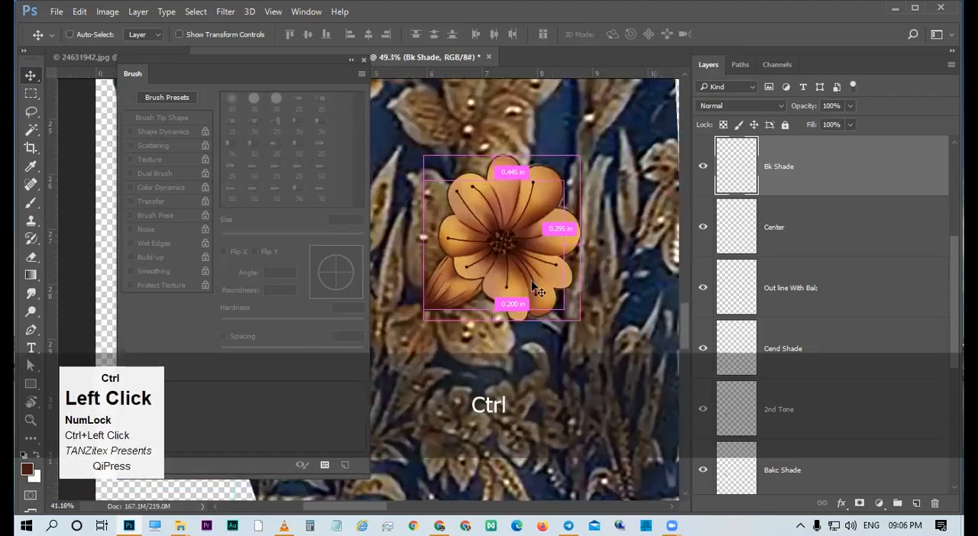
key("v")
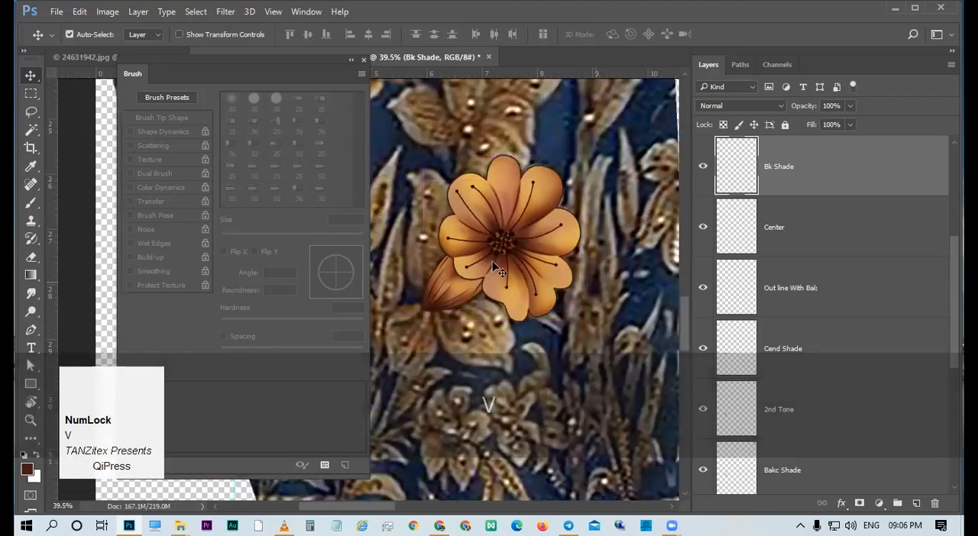
left_click_drag(547, 249, 516, 227)
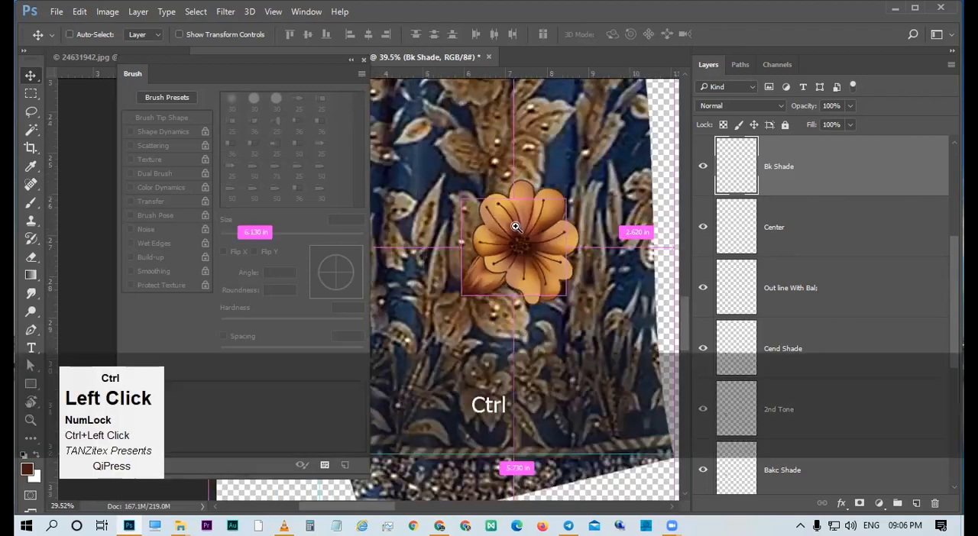
left_click_drag(589, 260, 514, 246)
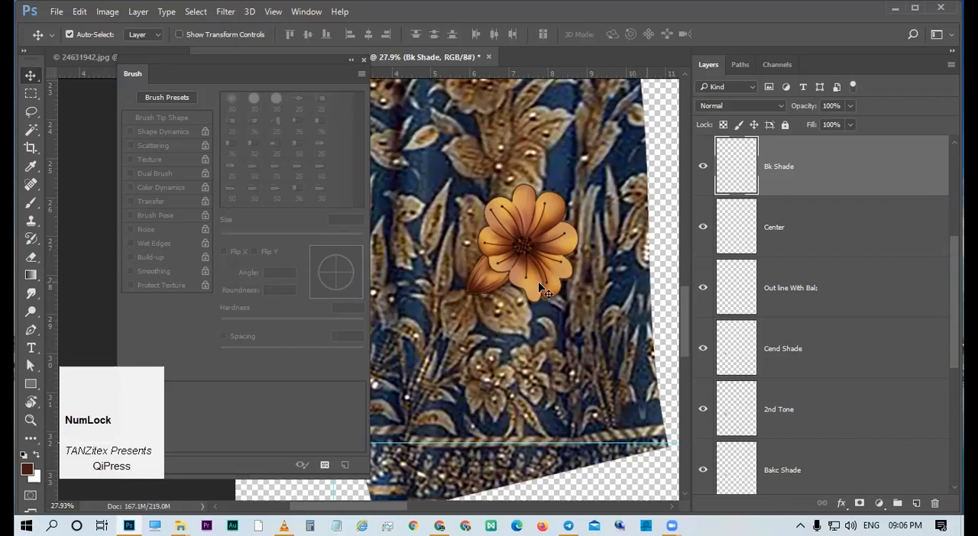
left_click_drag(559, 267, 529, 265)
key("v")
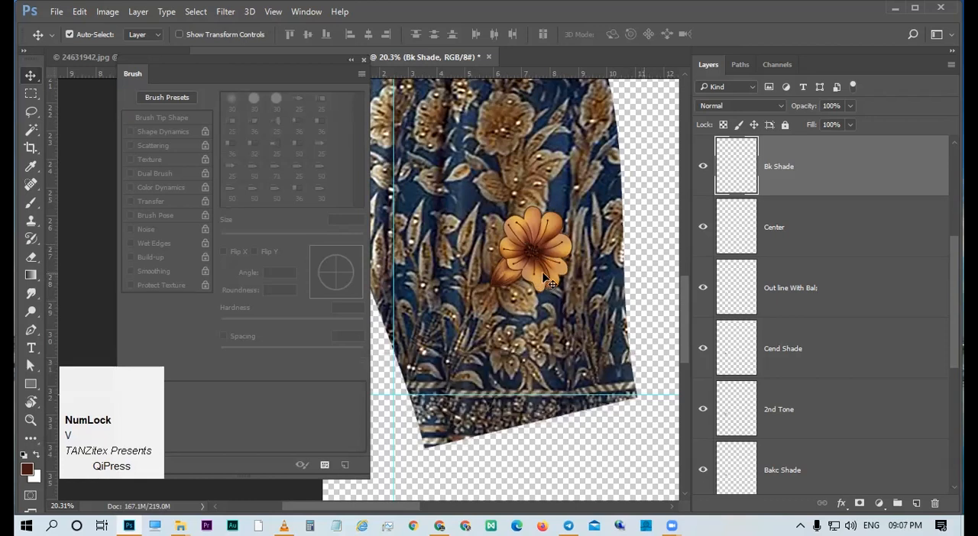
Collapse the floating Brush panel and start saving the shaded flower document under a new file name.
key("ctrl")
left_click(352, 61)
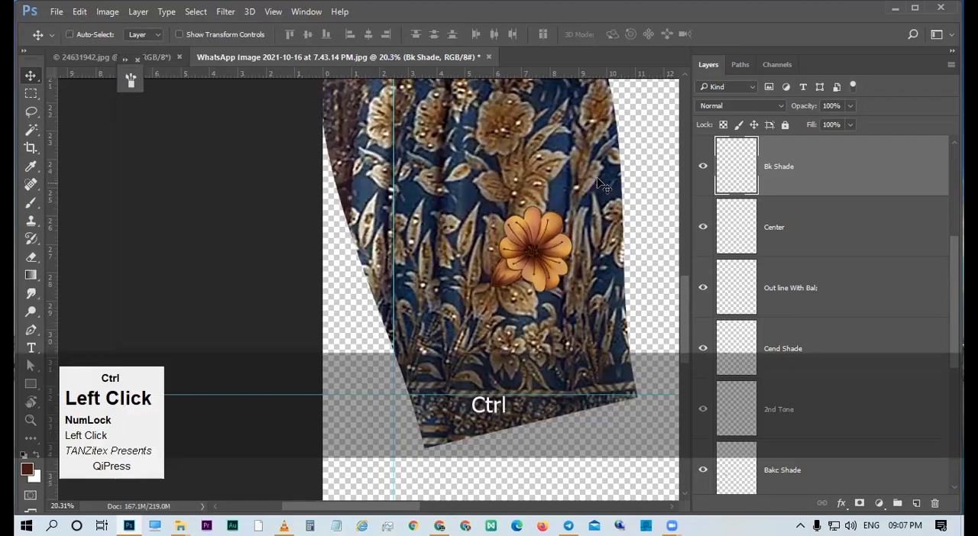
key("ctrl+shift+s")
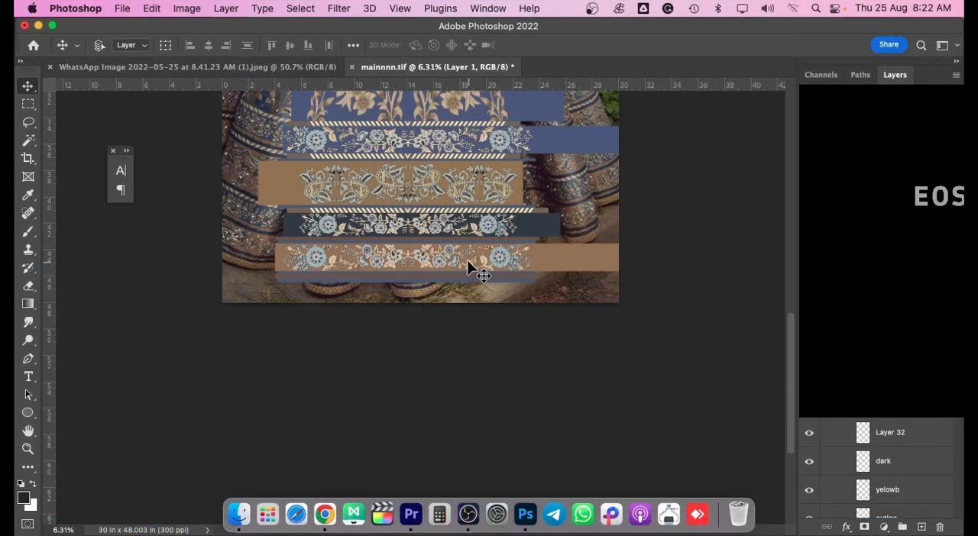
Examine the lehenga panel design in mainnnn.tif, from its flower motifs and borders up close to the whole panel.
scroll(423, 193, "up", 2)
left_click_drag(425, 143, 471, 355)
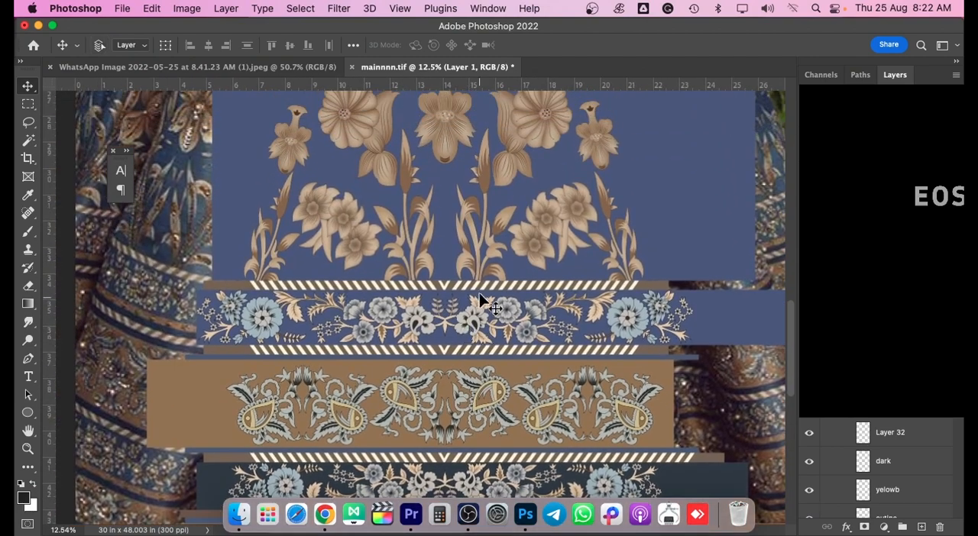
scroll(479, 294, "down", 2)
left_click_drag(474, 249, 469, 360)
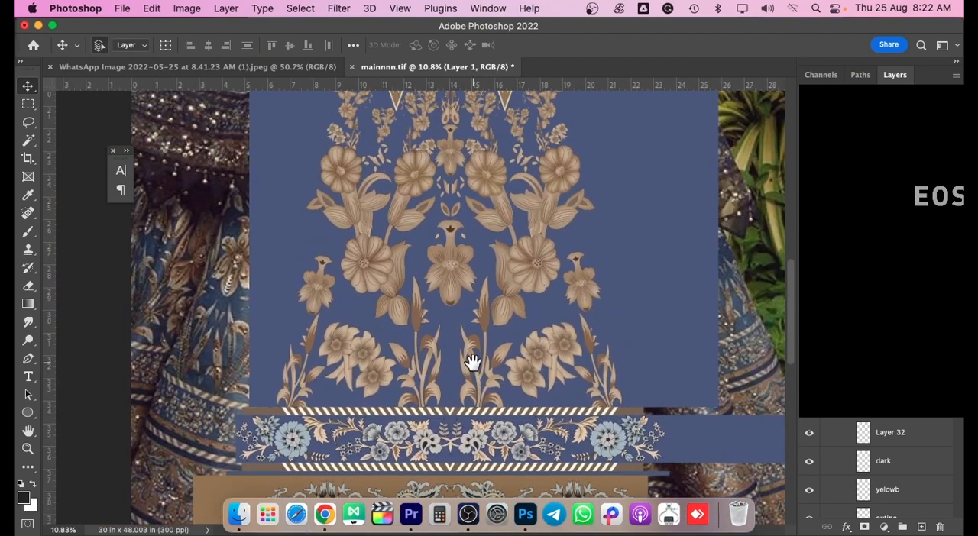
scroll(484, 343, "down", 5)
scroll(493, 350, "up", 5)
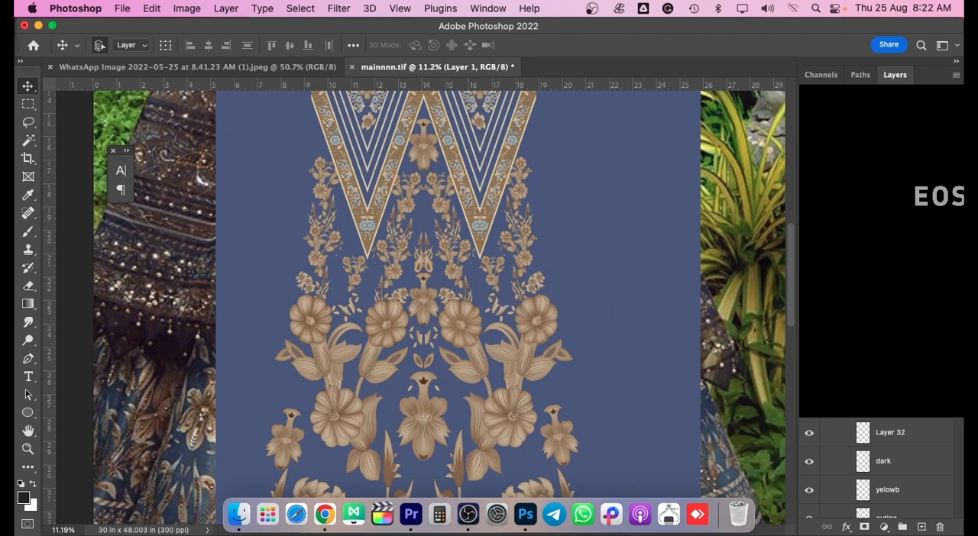
scroll(557, 284, "down", 5)
scroll(535, 327, "up", 3)
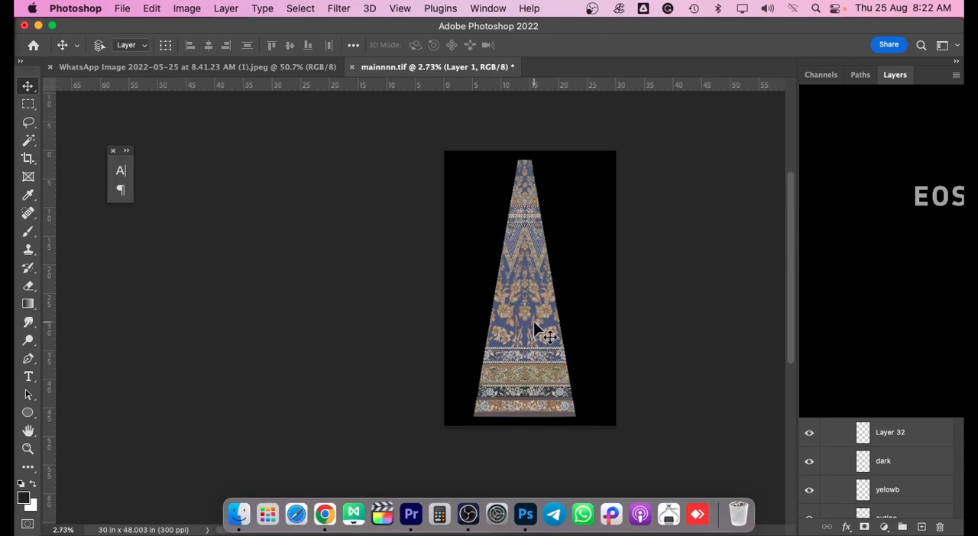
scroll(534, 328, "up", 3)
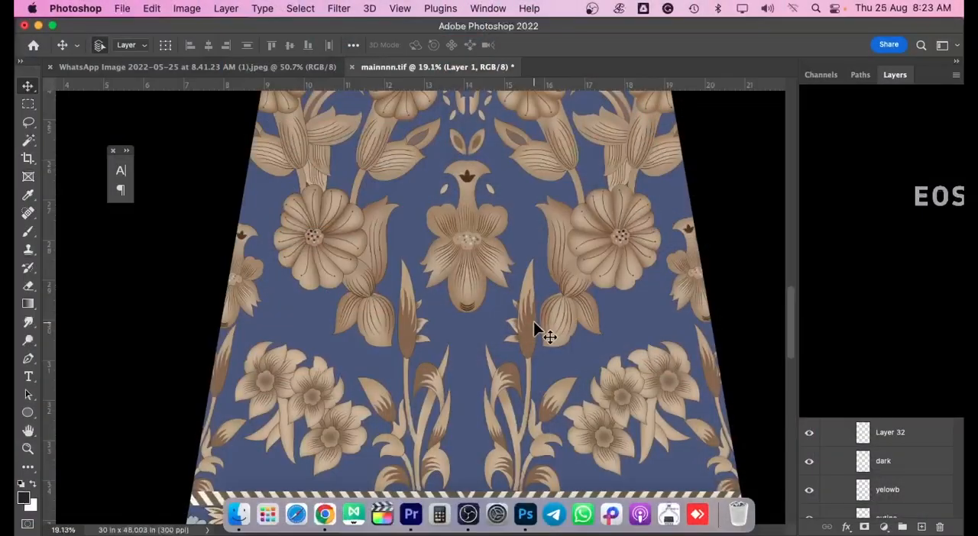
scroll(533, 322, "down", 10)
scroll(552, 334, "up", 1)
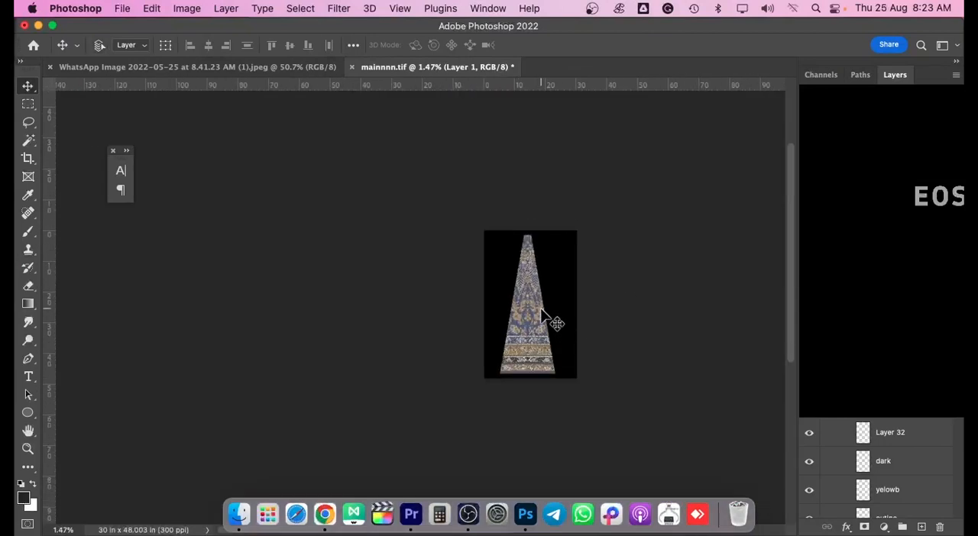
scroll(542, 315, "up", 3)
Compare the finished lehenga panel with the skirt photo in the WhatsApp Image 2022-05-25 document, as a whole and at the borders.
left_click(214, 69)
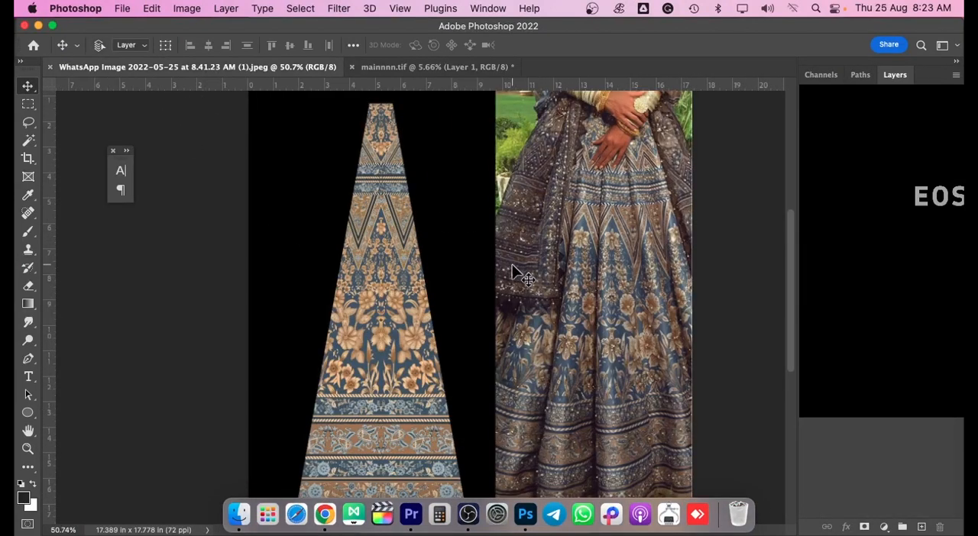
scroll(511, 264, "down", 1)
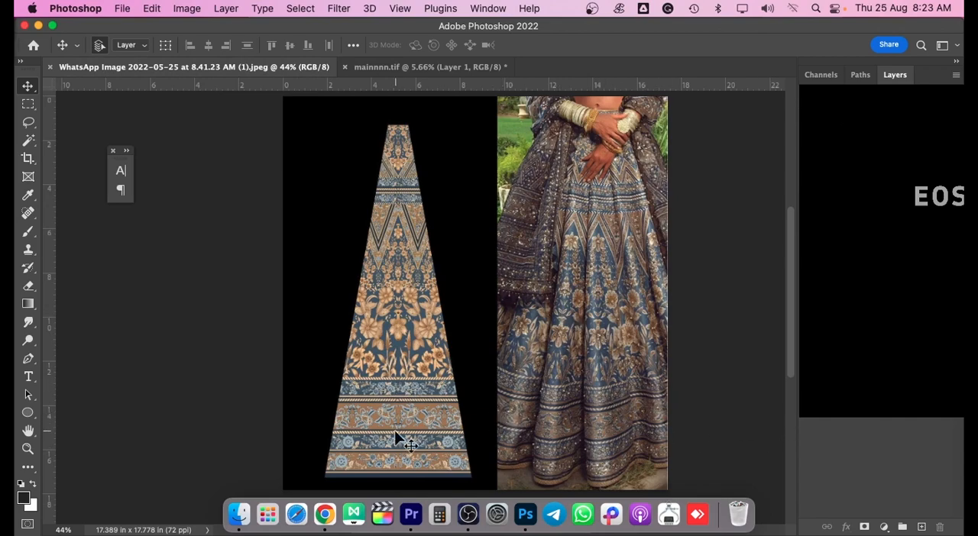
scroll(429, 444, "up", 5)
scroll(428, 444, "down", 3)
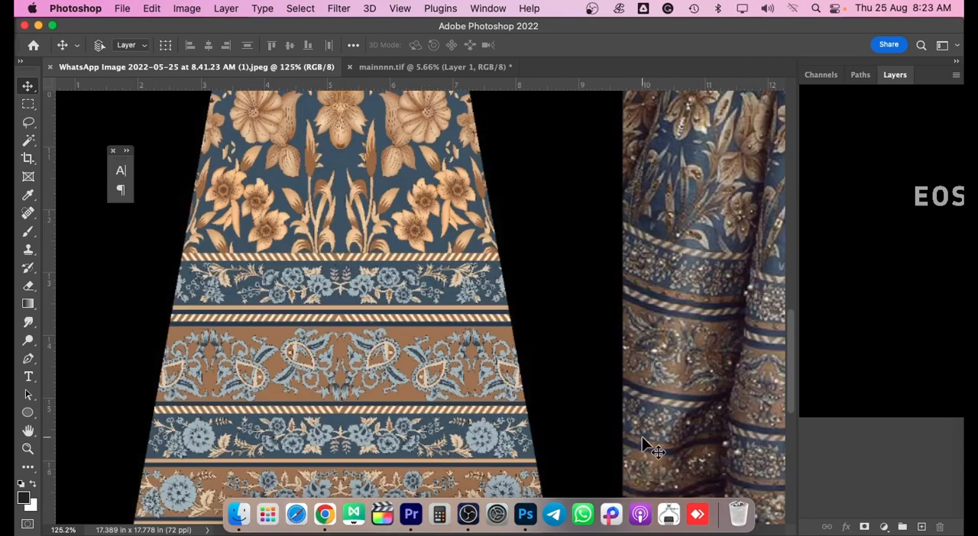